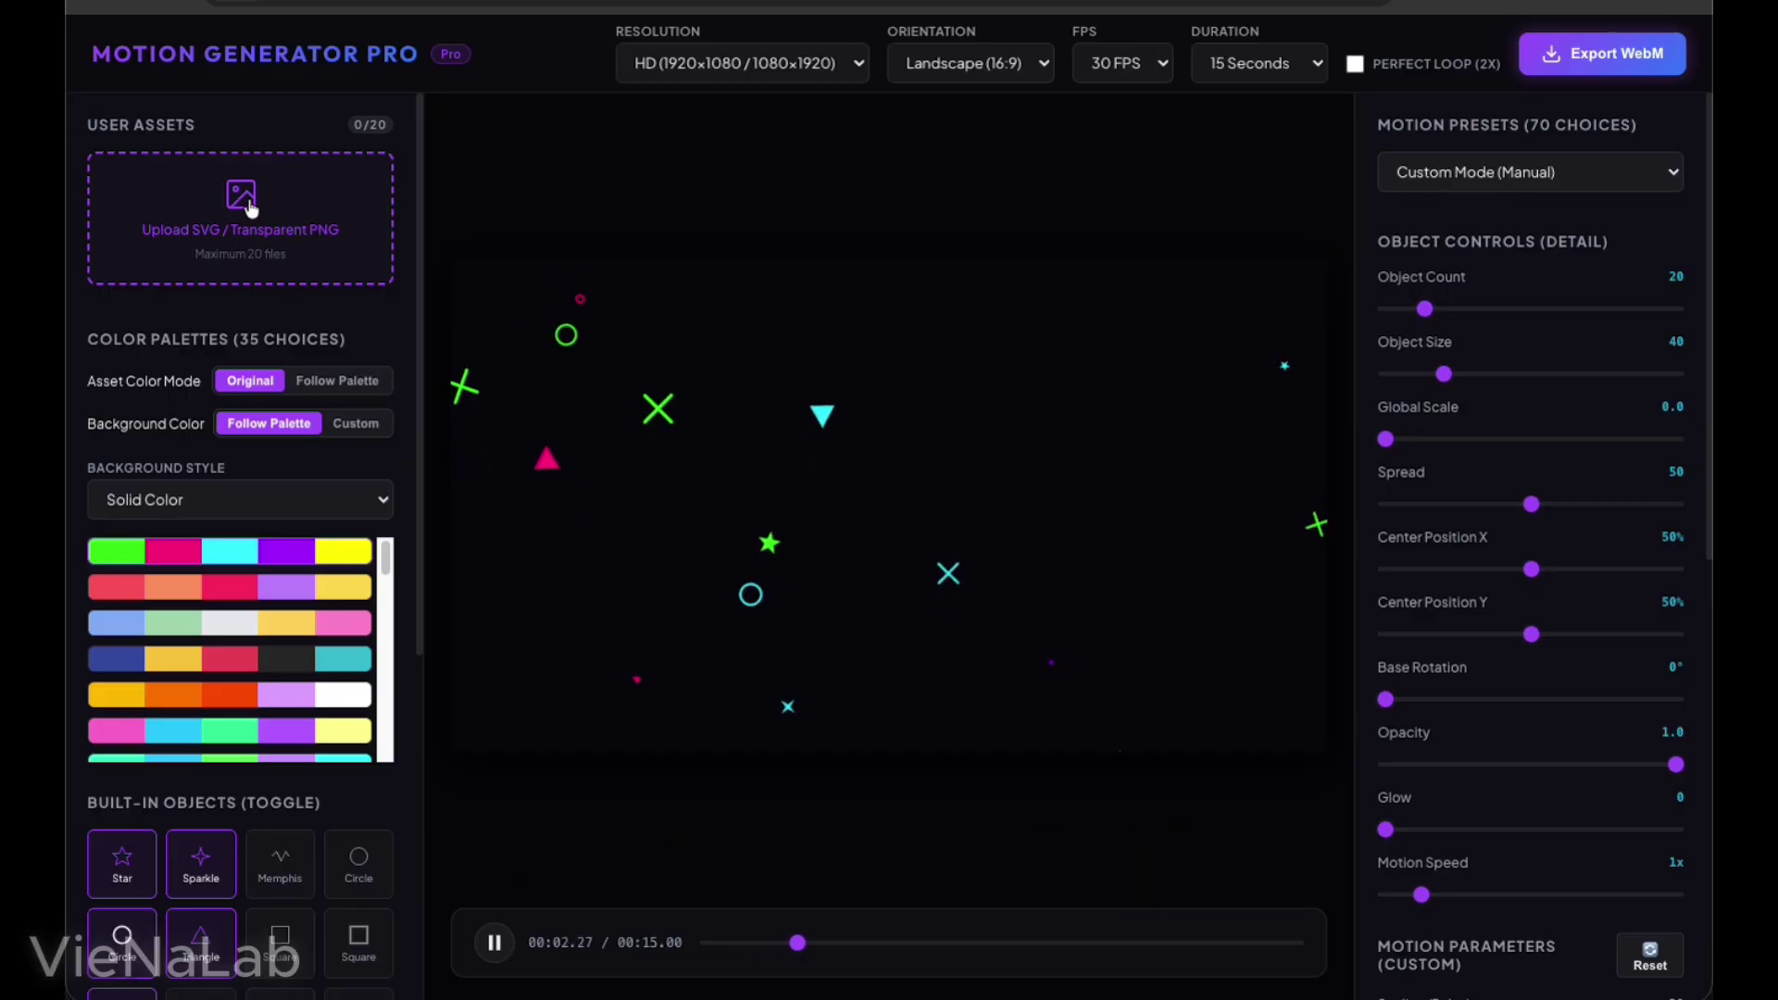
Upload burger.svg from the bahan folder as a user asset
{"action": "left_click", "coordinate": [271, 230]}
{"action": "left_click", "coordinate": [694, 326]}
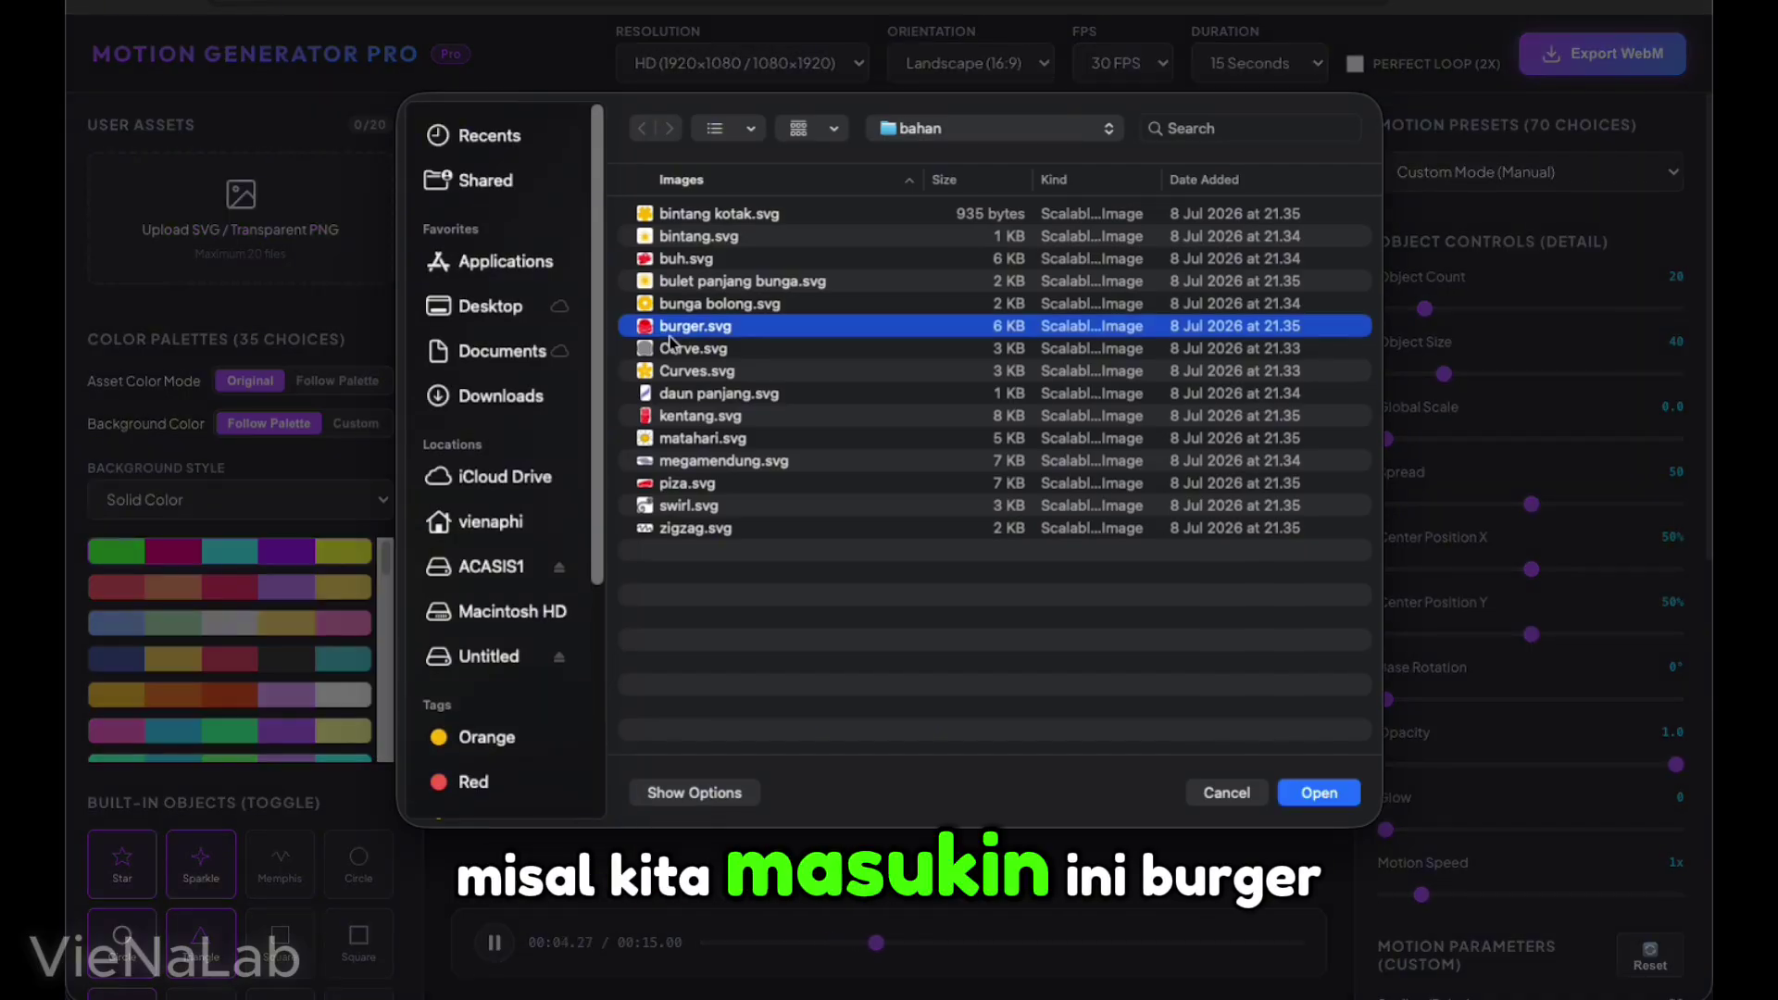
{"action": "left_click", "coordinate": [1333, 793]}
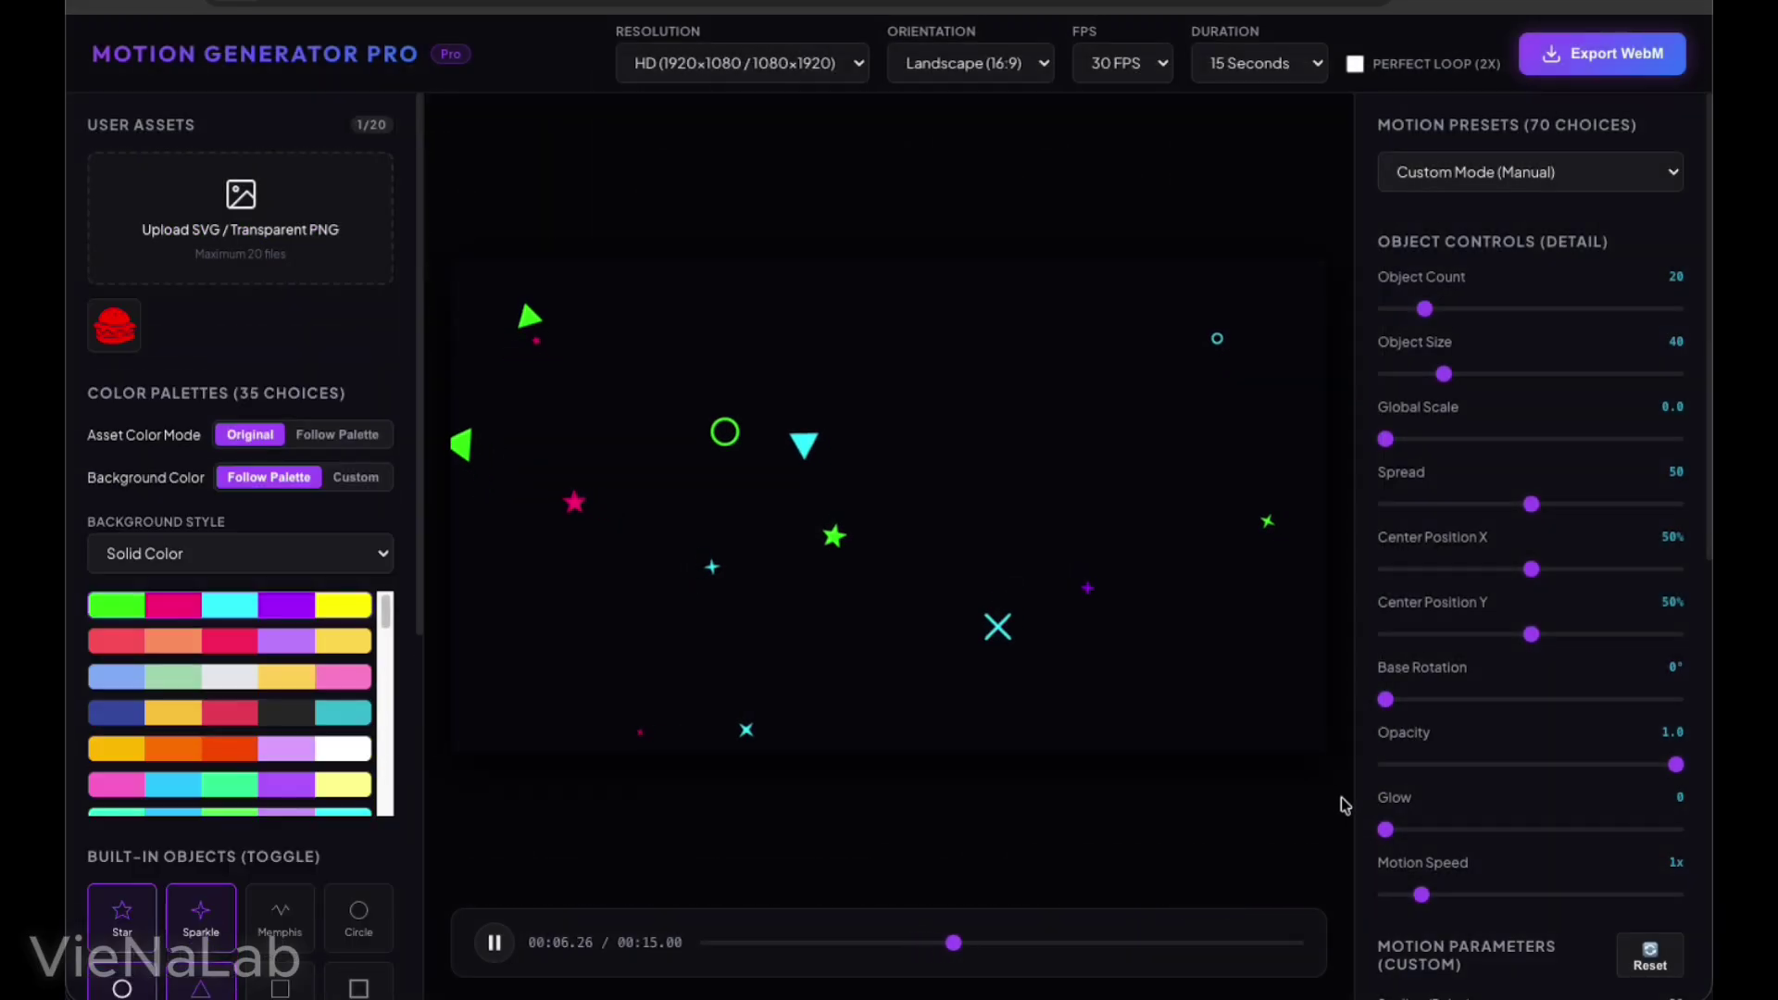
Raise the Object Count to 109
{"action": "scroll", "coordinate": [283, 696], "scroll_direction": "down", "scroll_amount": 10}
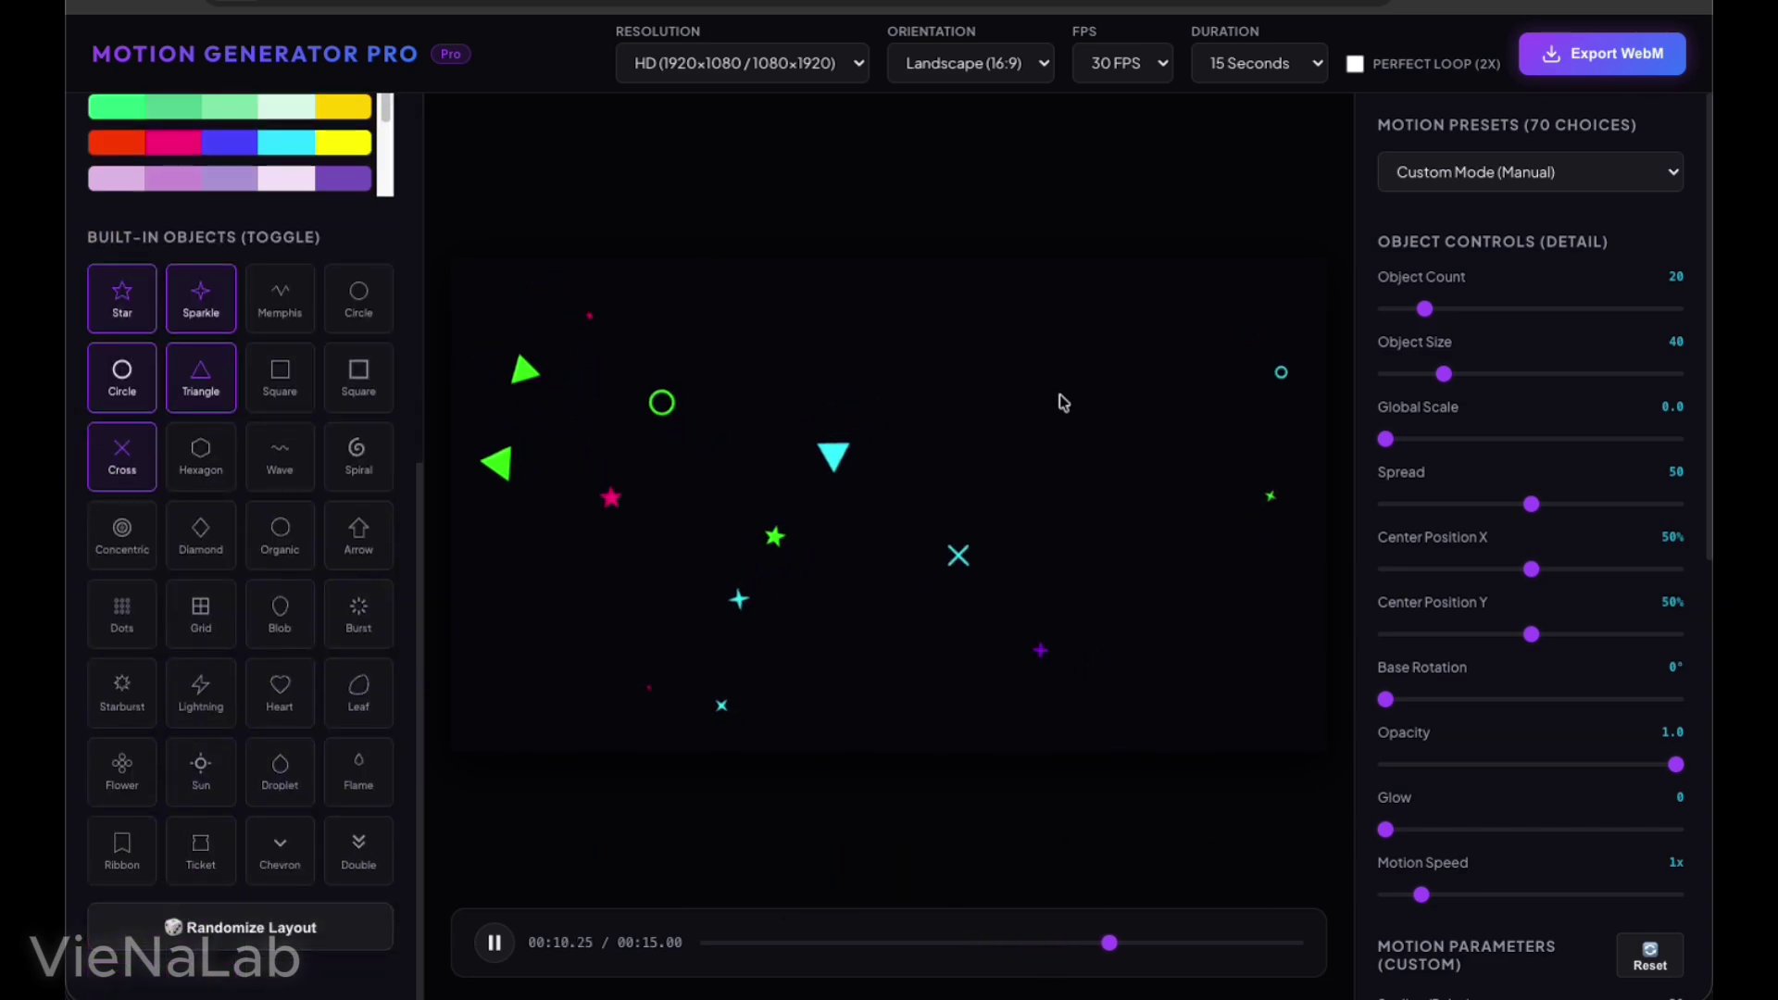
{"action": "scroll", "coordinate": [297, 443], "scroll_direction": "up", "scroll_amount": 7}
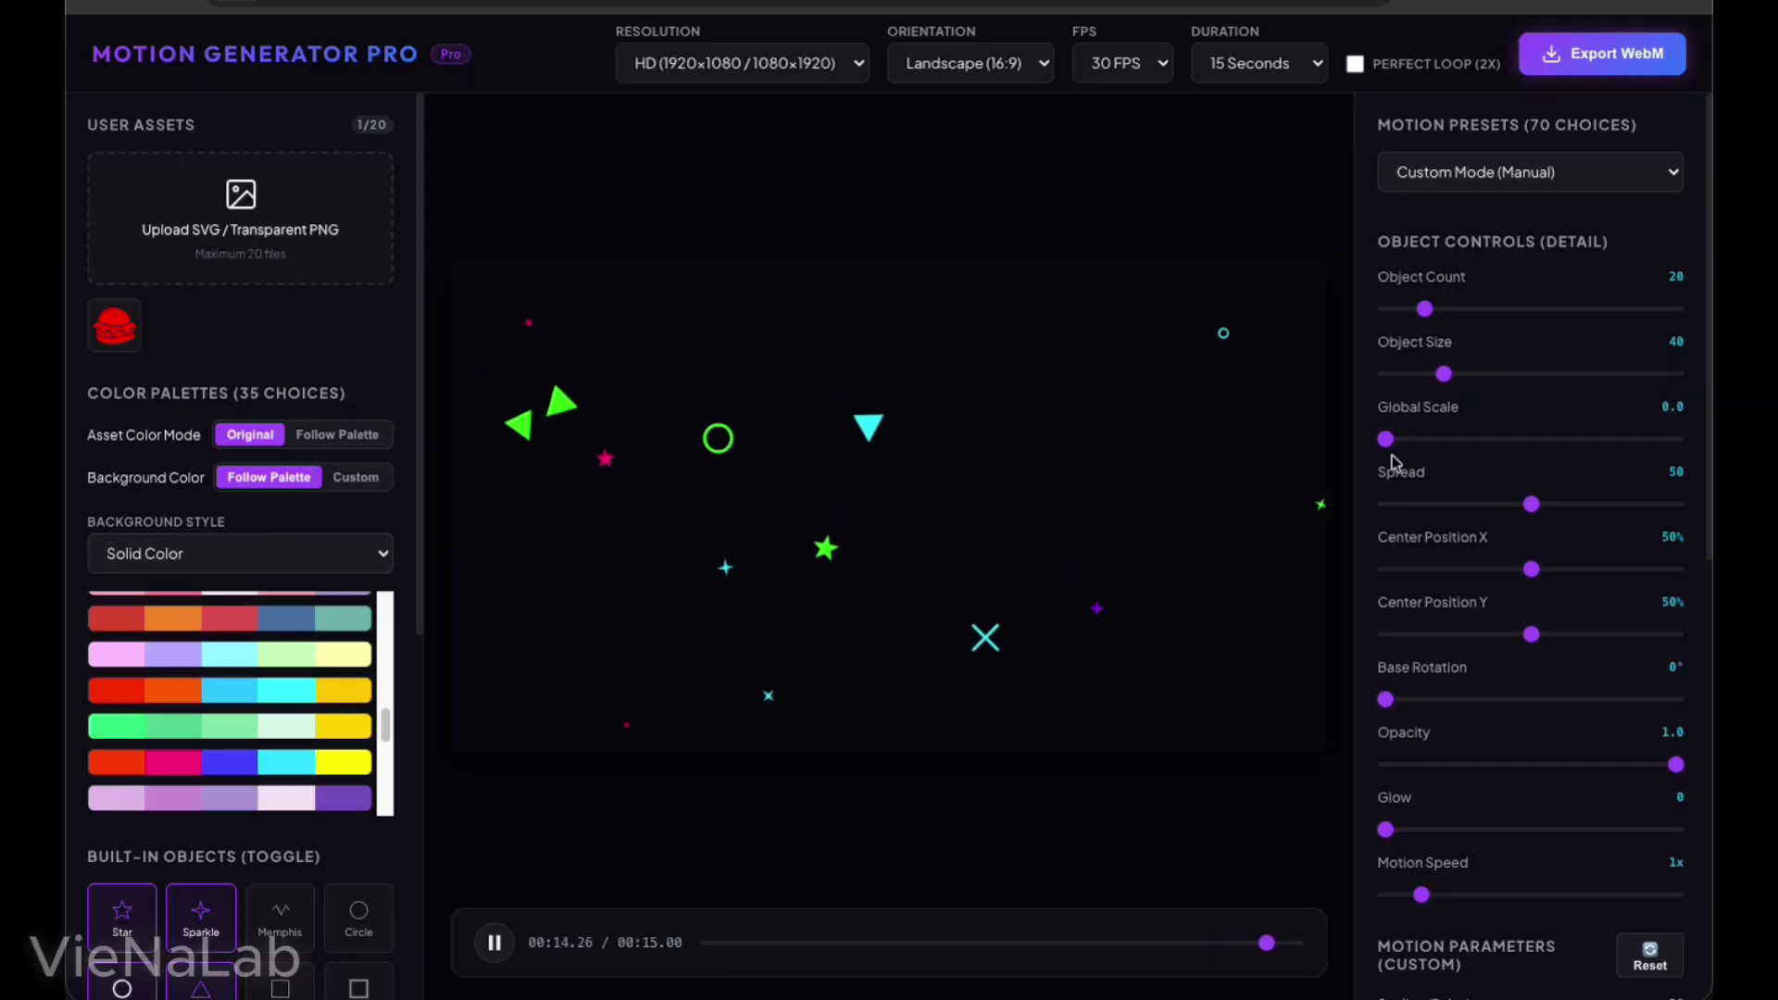
{"action": "left_click_drag", "start_coordinate": [1426, 311], "coordinate": [1596, 322]}
Disable the built-in Star, Sparkle, outlined Circle, Triangle and Cross objects
{"action": "scroll", "coordinate": [232, 704], "scroll_direction": "down", "scroll_amount": 3}
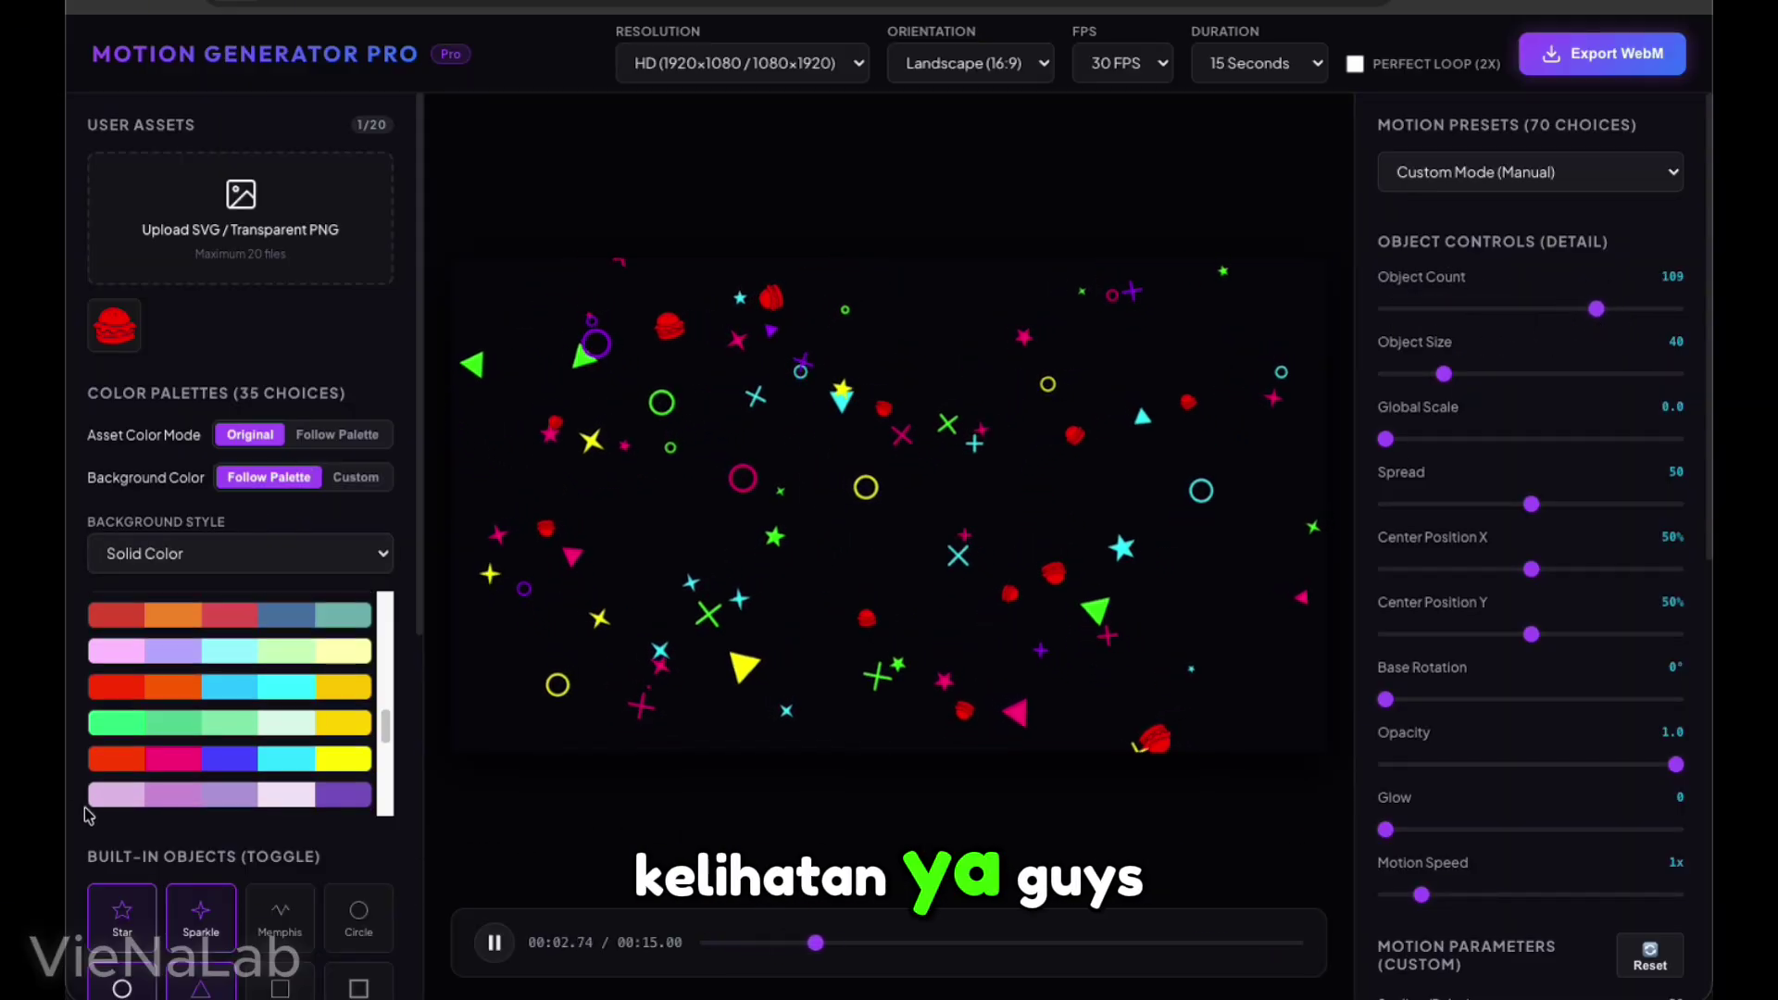
{"action": "left_click", "coordinate": [125, 916]}
{"action": "left_click", "coordinate": [173, 926]}
{"action": "scroll", "coordinate": [185, 741], "scroll_direction": "down", "scroll_amount": 6}
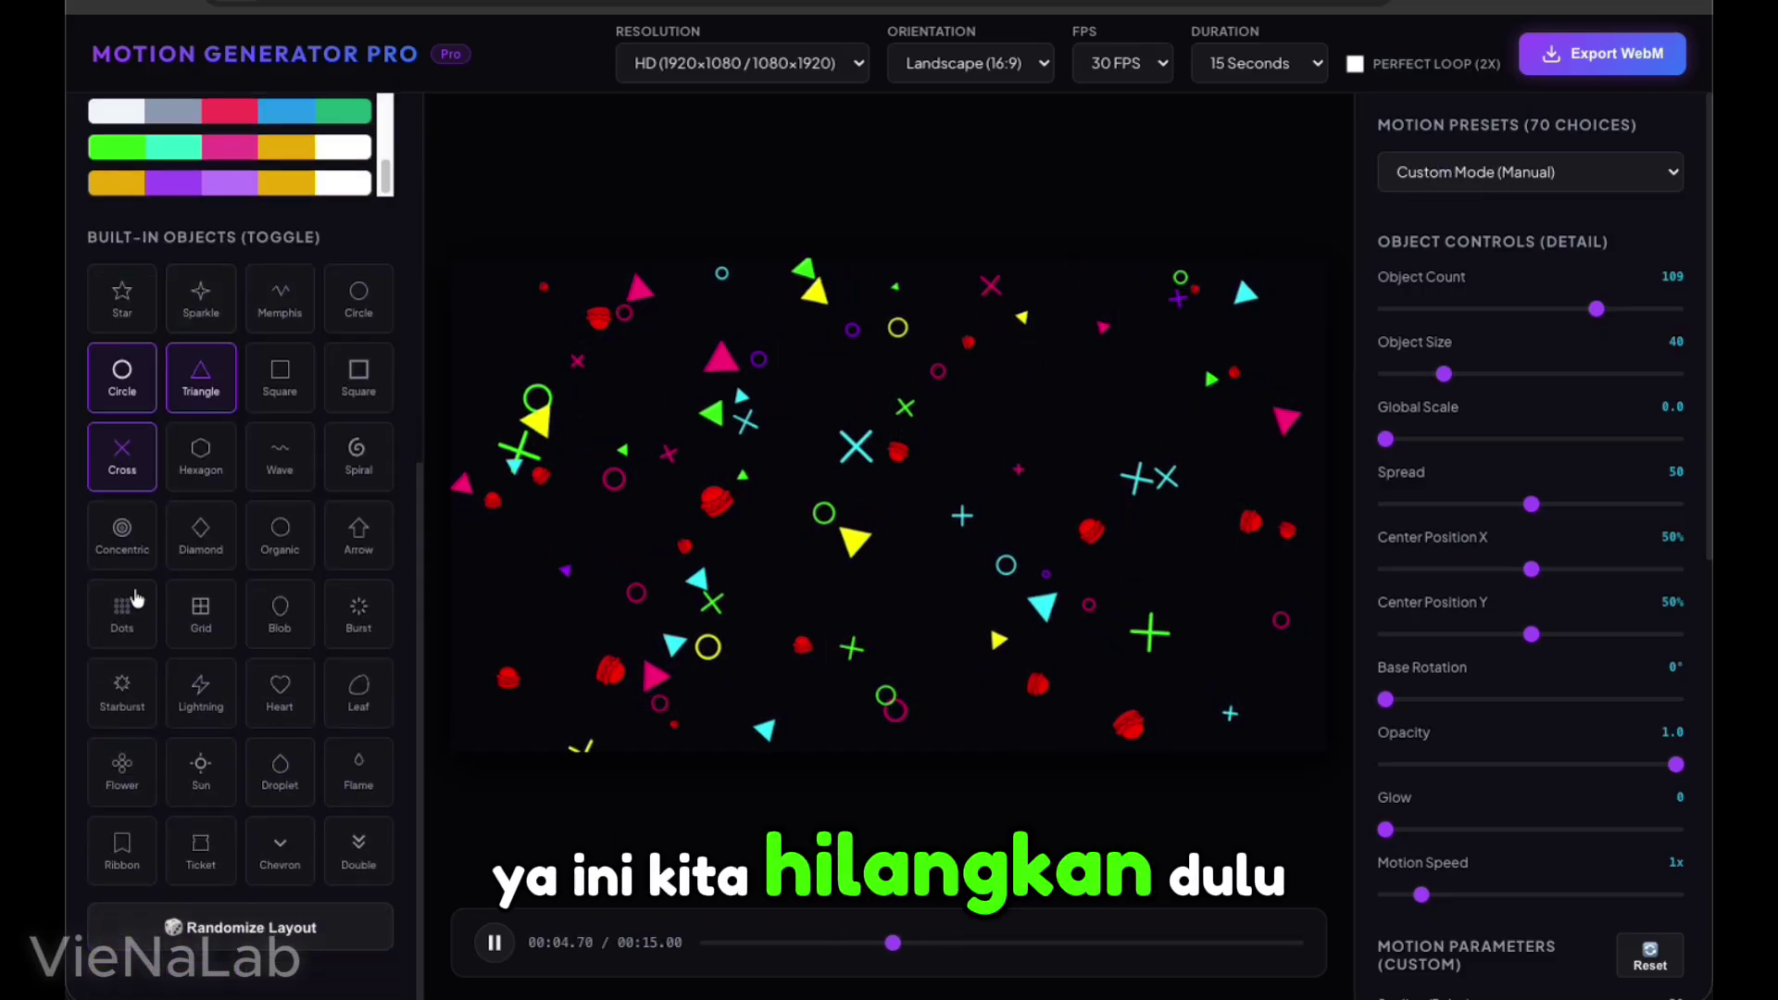
{"action": "left_click", "coordinate": [122, 379]}
{"action": "left_click", "coordinate": [208, 407]}
{"action": "left_click", "coordinate": [123, 451]}
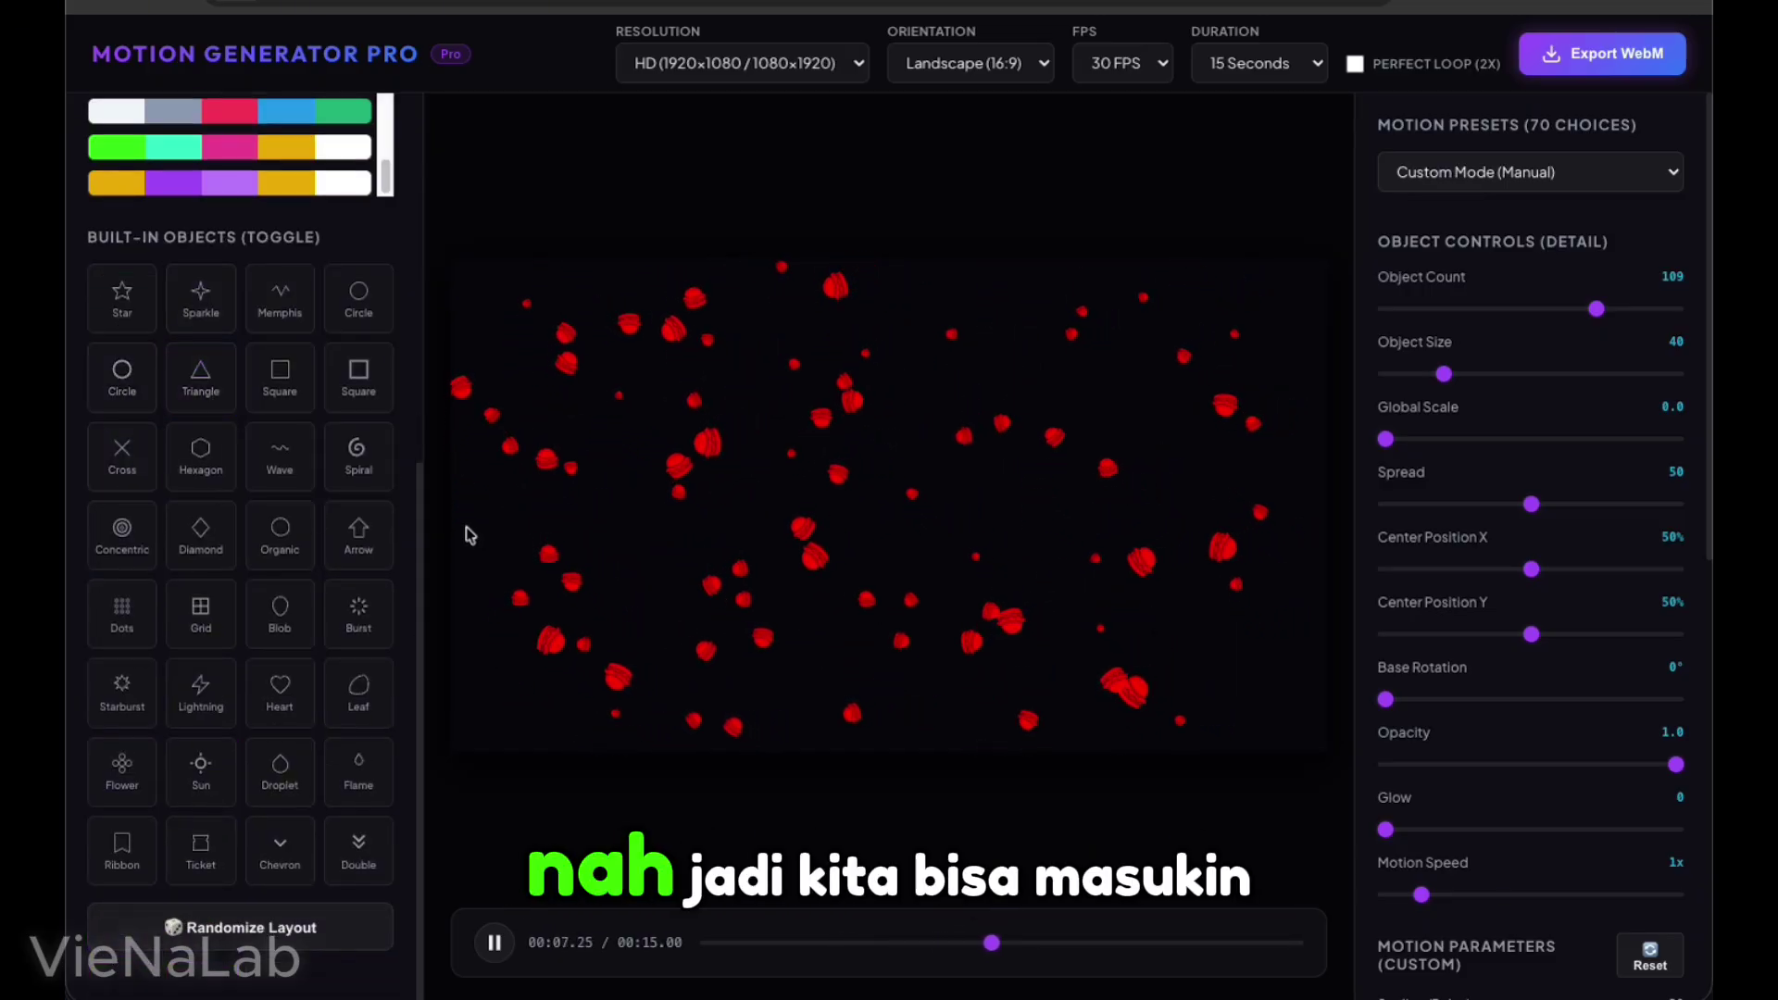
Remove the burger from the user assets and compare the Follow Palette asset color mode with Original, ending on Original
{"action": "scroll", "coordinate": [259, 486], "scroll_direction": "up", "scroll_amount": 7}
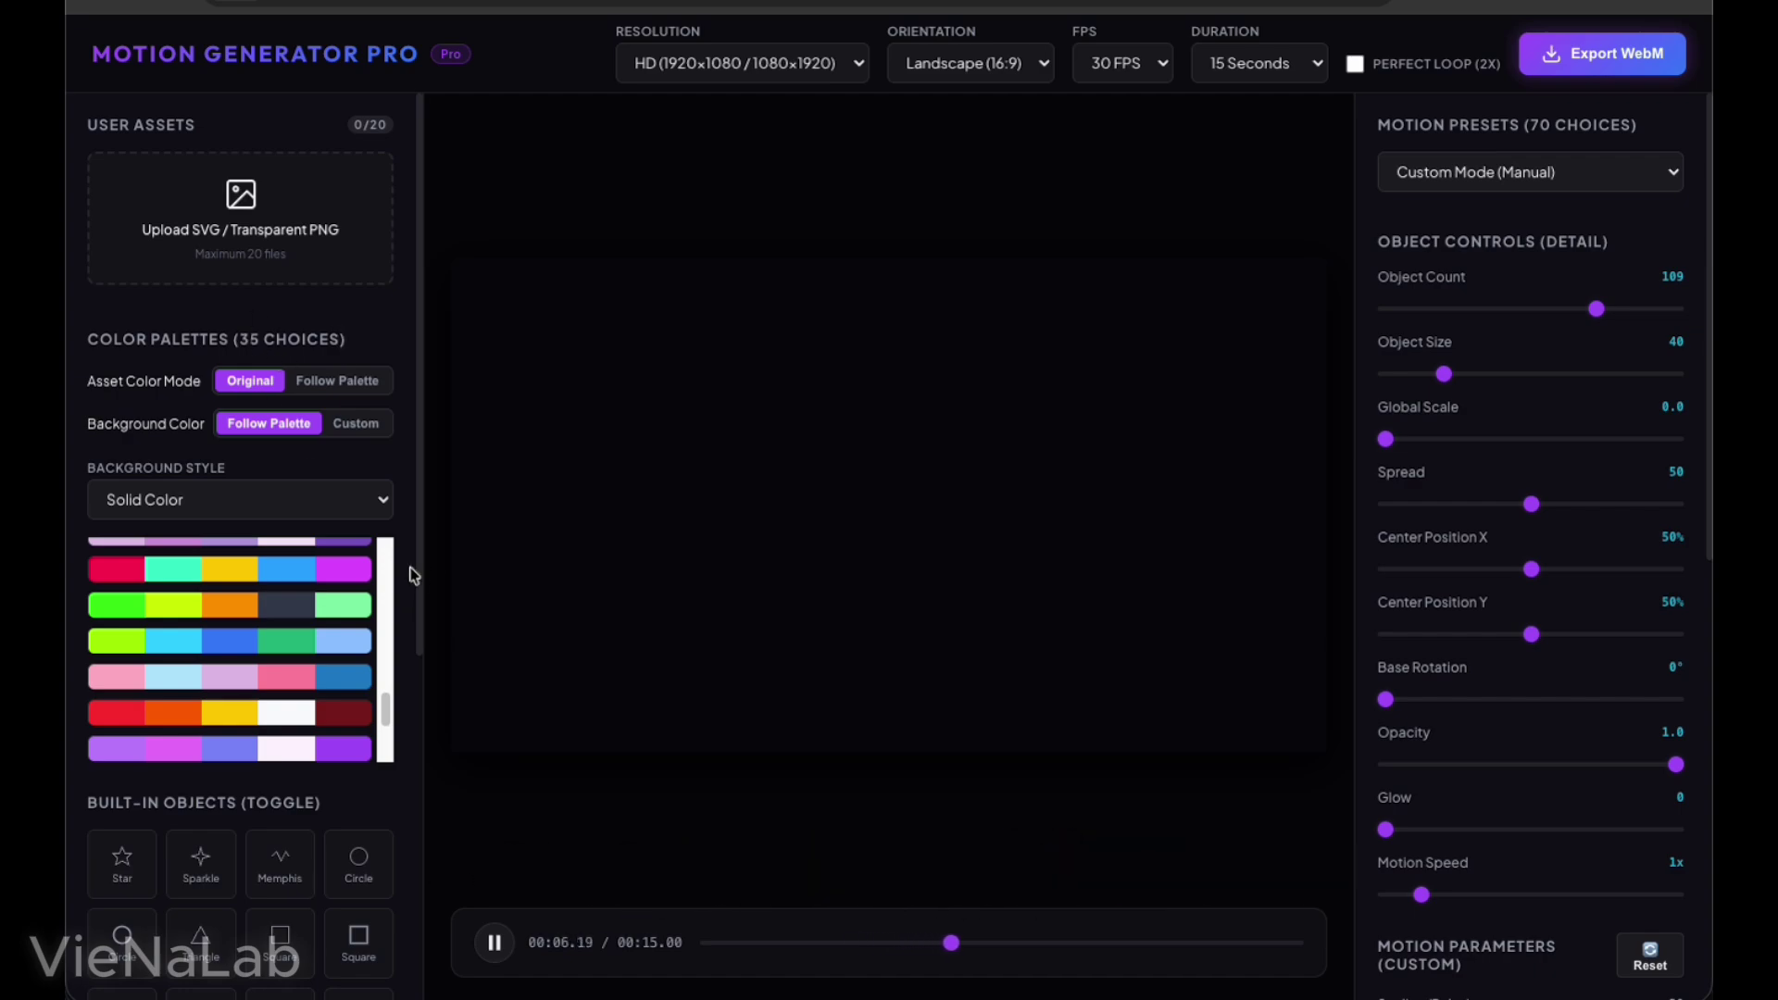
{"action": "scroll", "coordinate": [379, 629], "scroll_direction": "up", "scroll_amount": 10}
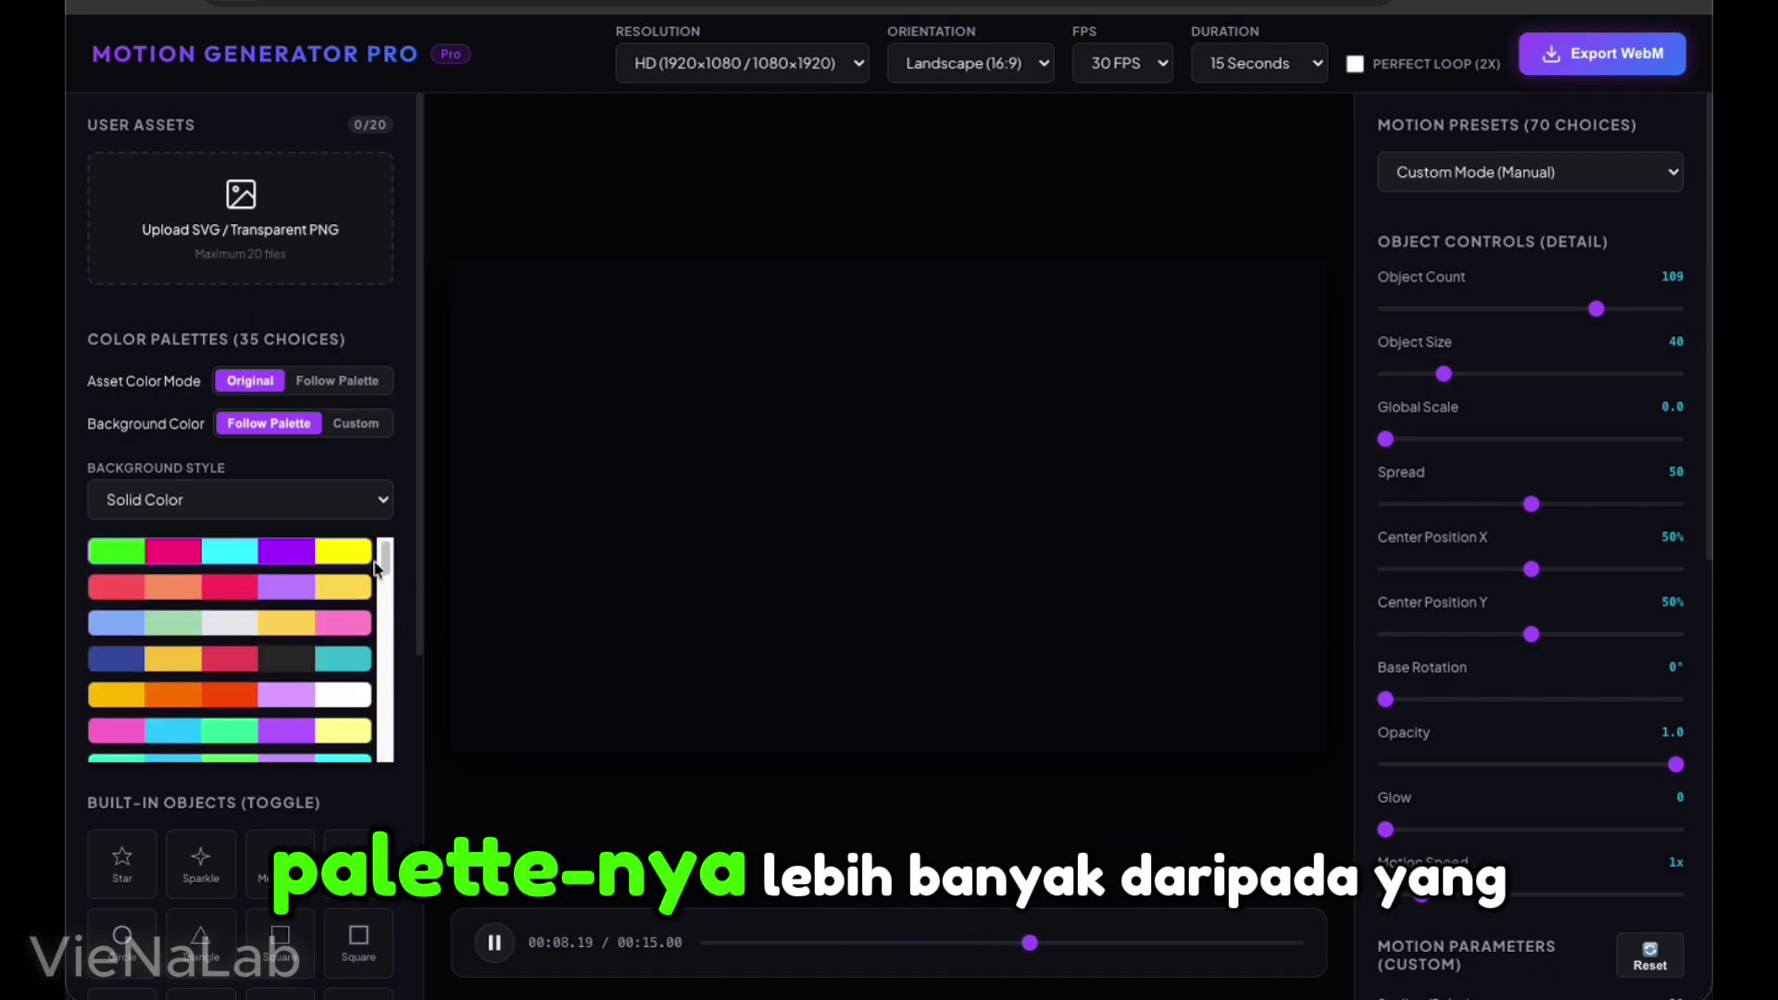
{"action": "mouse_move", "coordinate": [380, 567]}
{"action": "left_mouse_down"}
{"action": "mouse_move", "coordinate": [384, 756]}
{"action": "mouse_move", "coordinate": [375, 583]}
{"action": "left_mouse_up"}
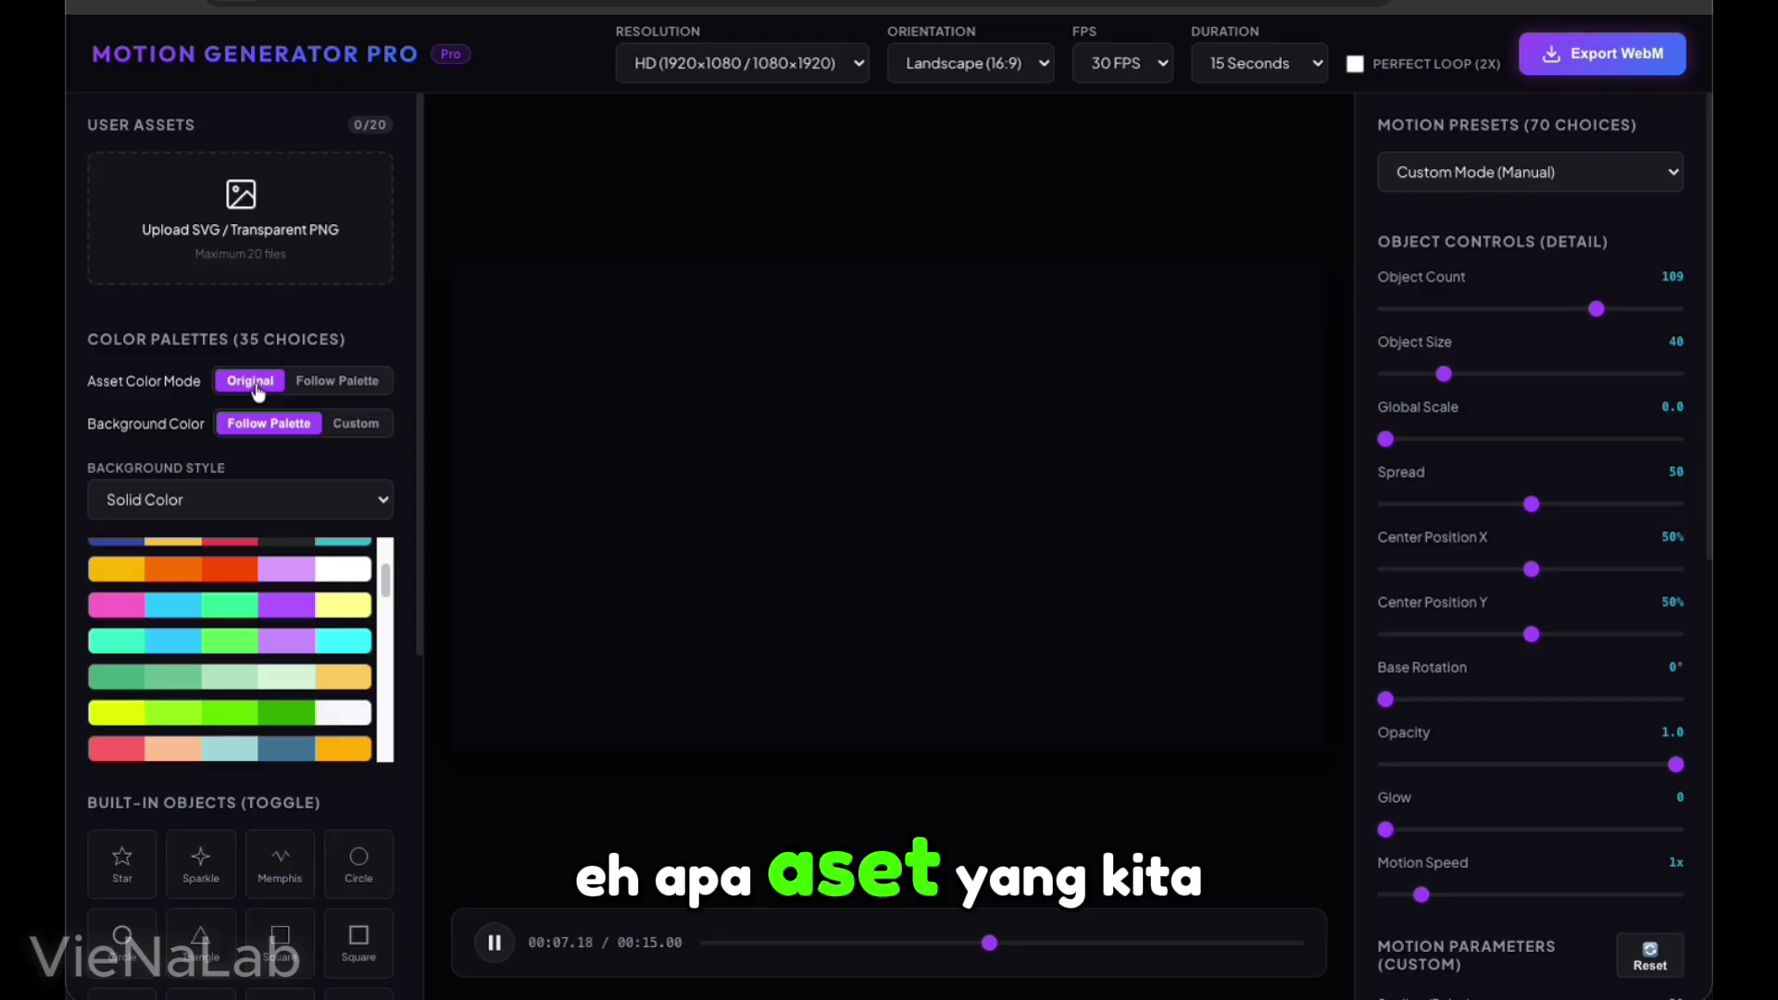
{"action": "left_click", "coordinate": [336, 389]}
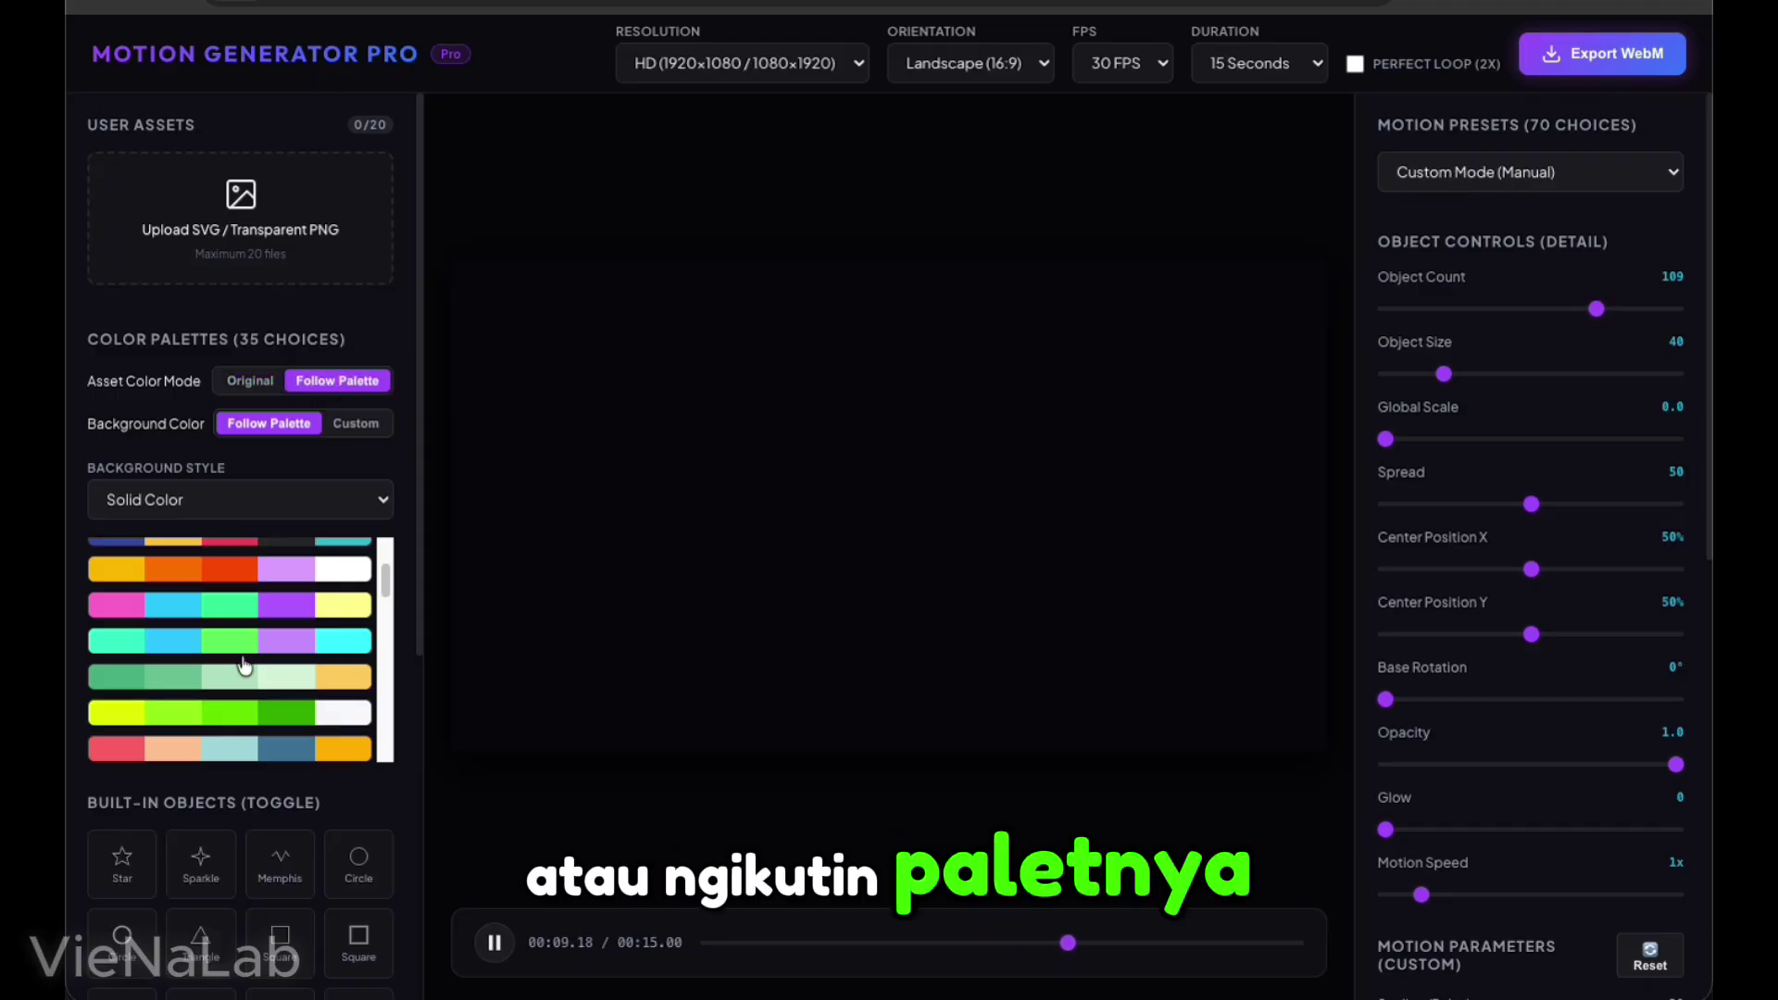
{"action": "left_click", "coordinate": [240, 389]}
Enable the built-in Memphis, outlined Circle, Cross, Concentric and Diamond objects
{"action": "scroll", "coordinate": [255, 568], "scroll_direction": "down", "scroll_amount": 3}
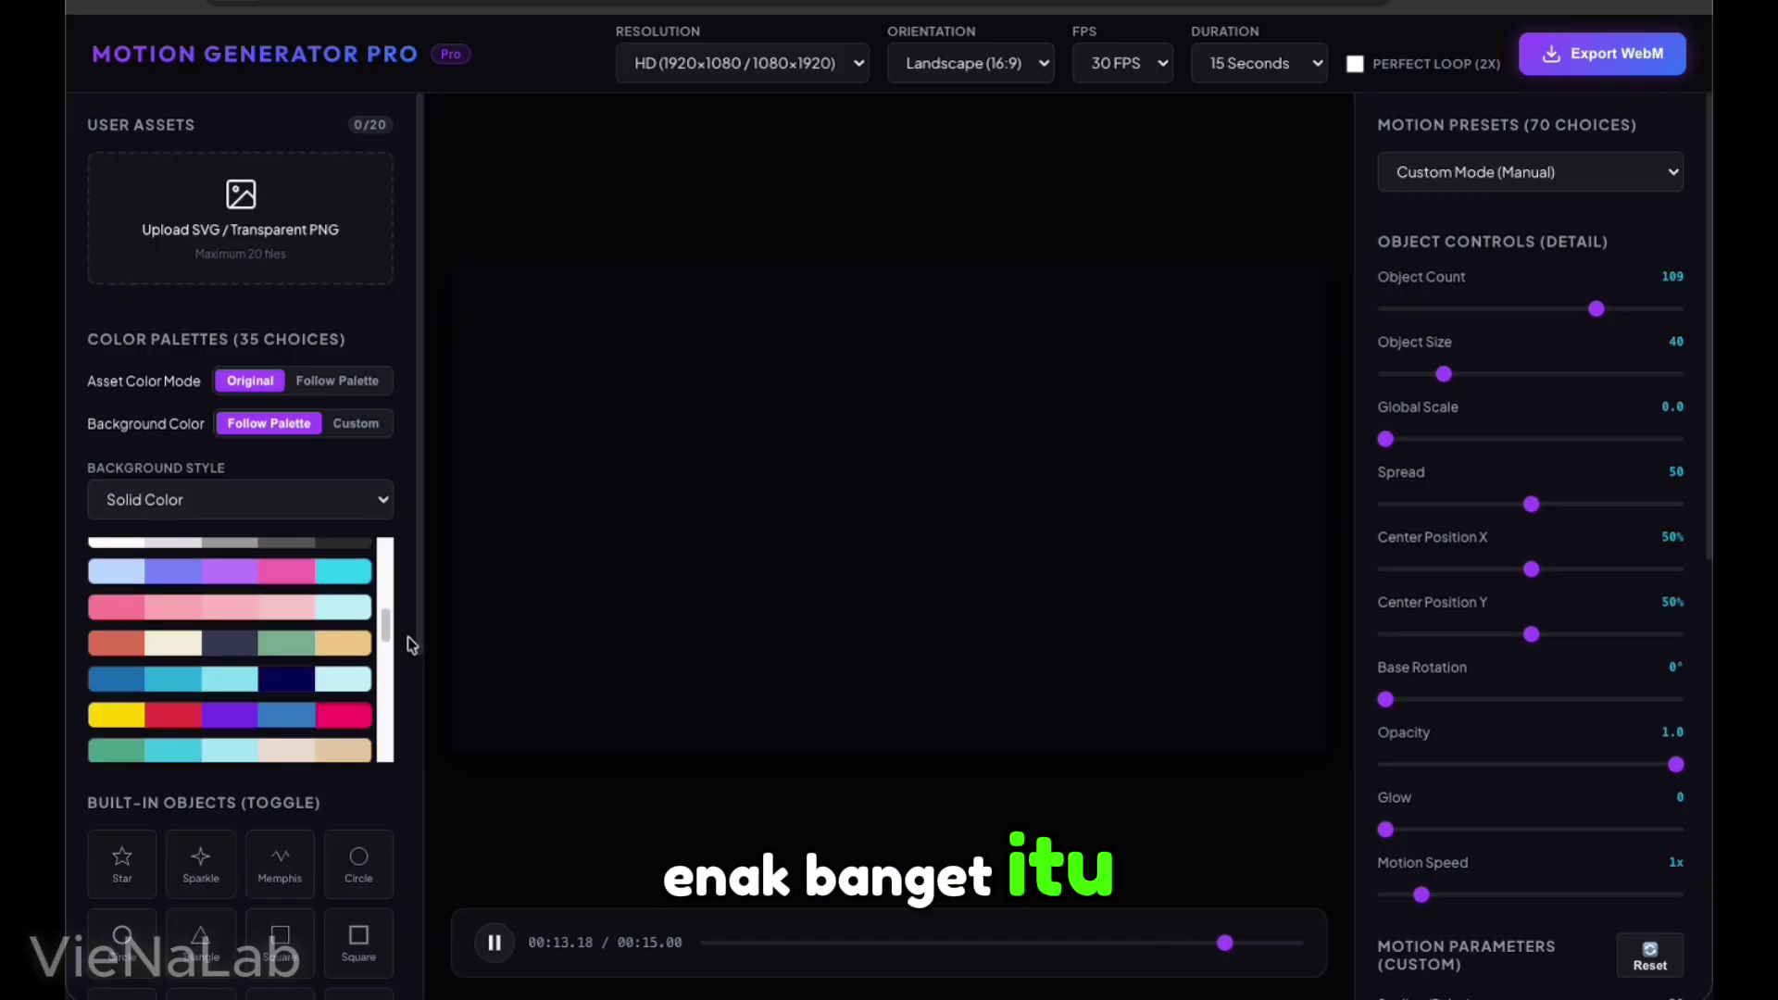
{"action": "scroll", "coordinate": [407, 639], "scroll_direction": "down", "scroll_amount": 3}
{"action": "scroll", "coordinate": [81, 545], "scroll_direction": "down", "scroll_amount": 3}
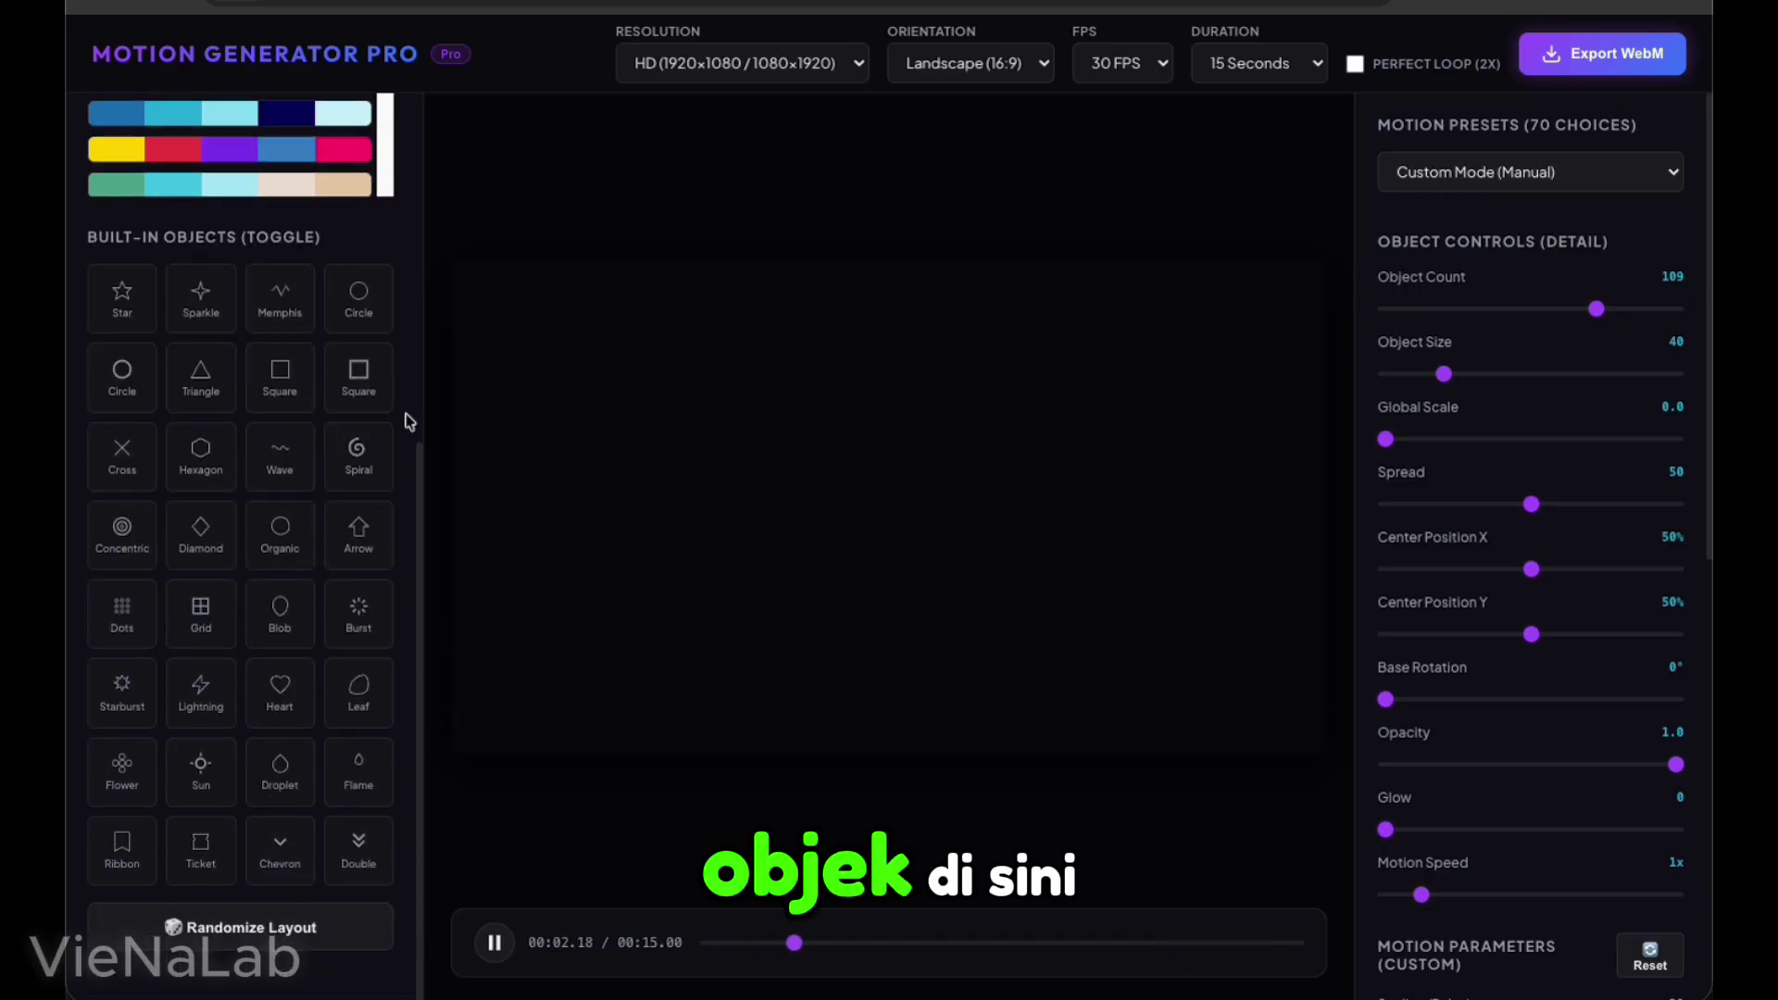
{"action": "left_click", "coordinate": [296, 311]}
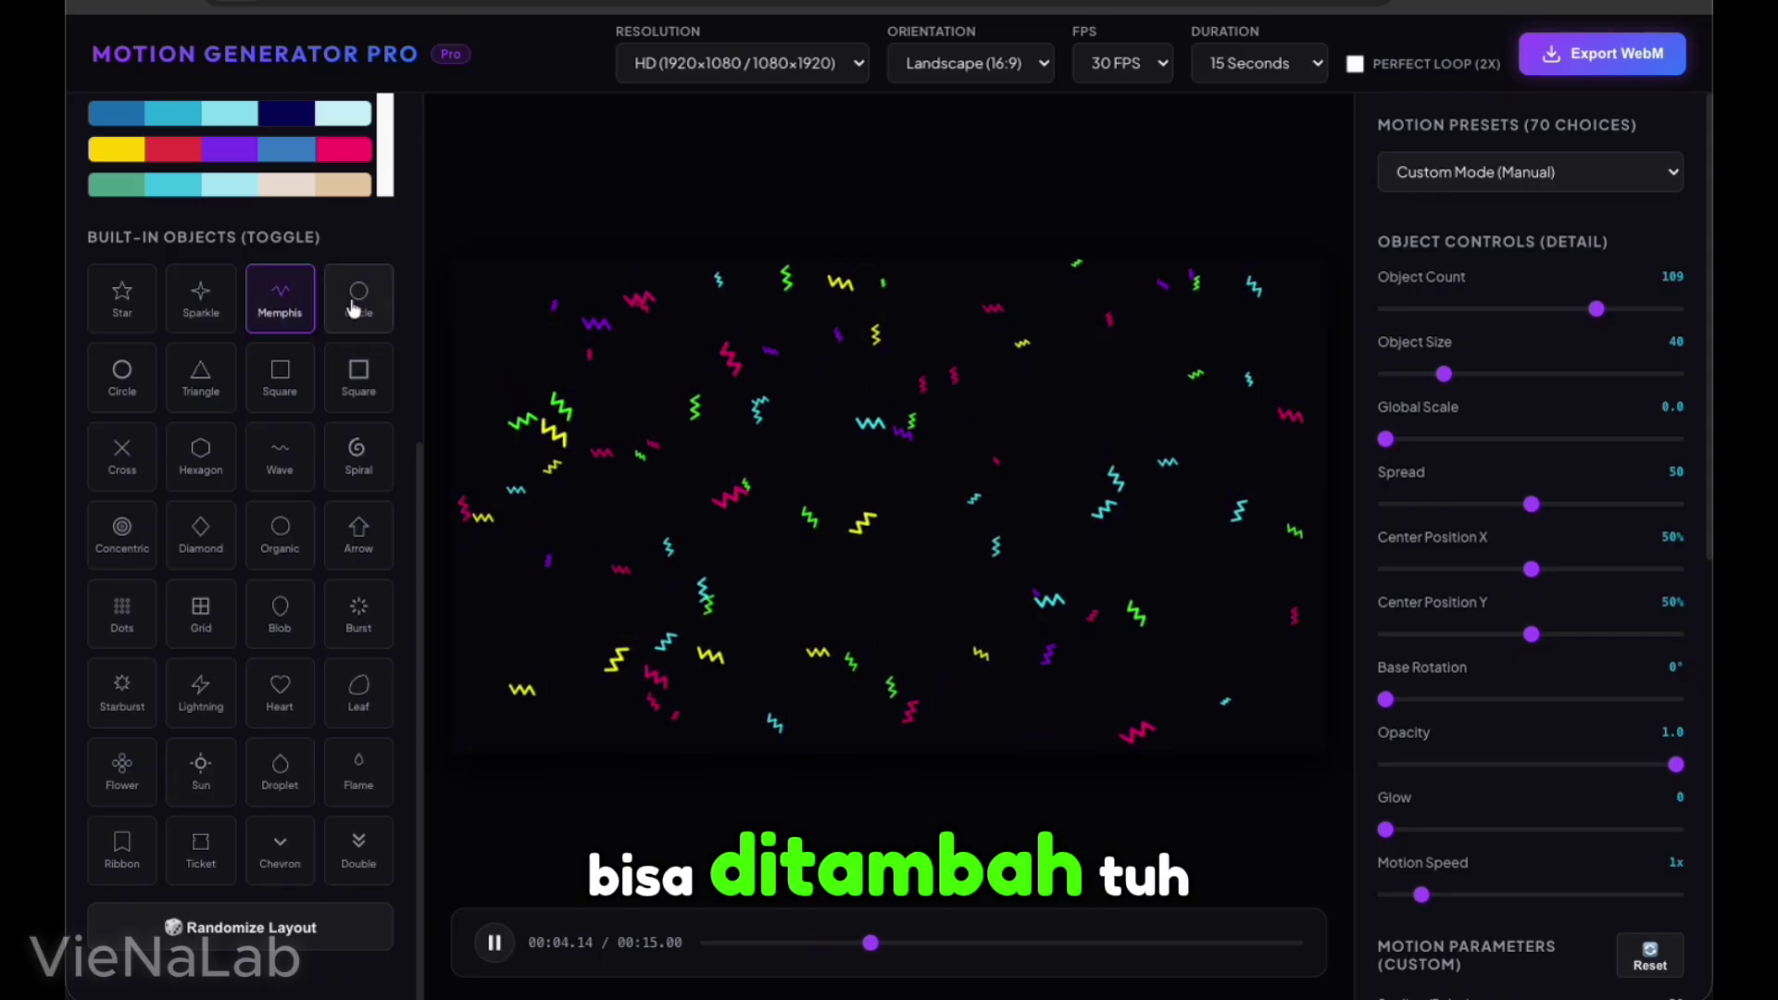
{"action": "left_click", "coordinate": [125, 380]}
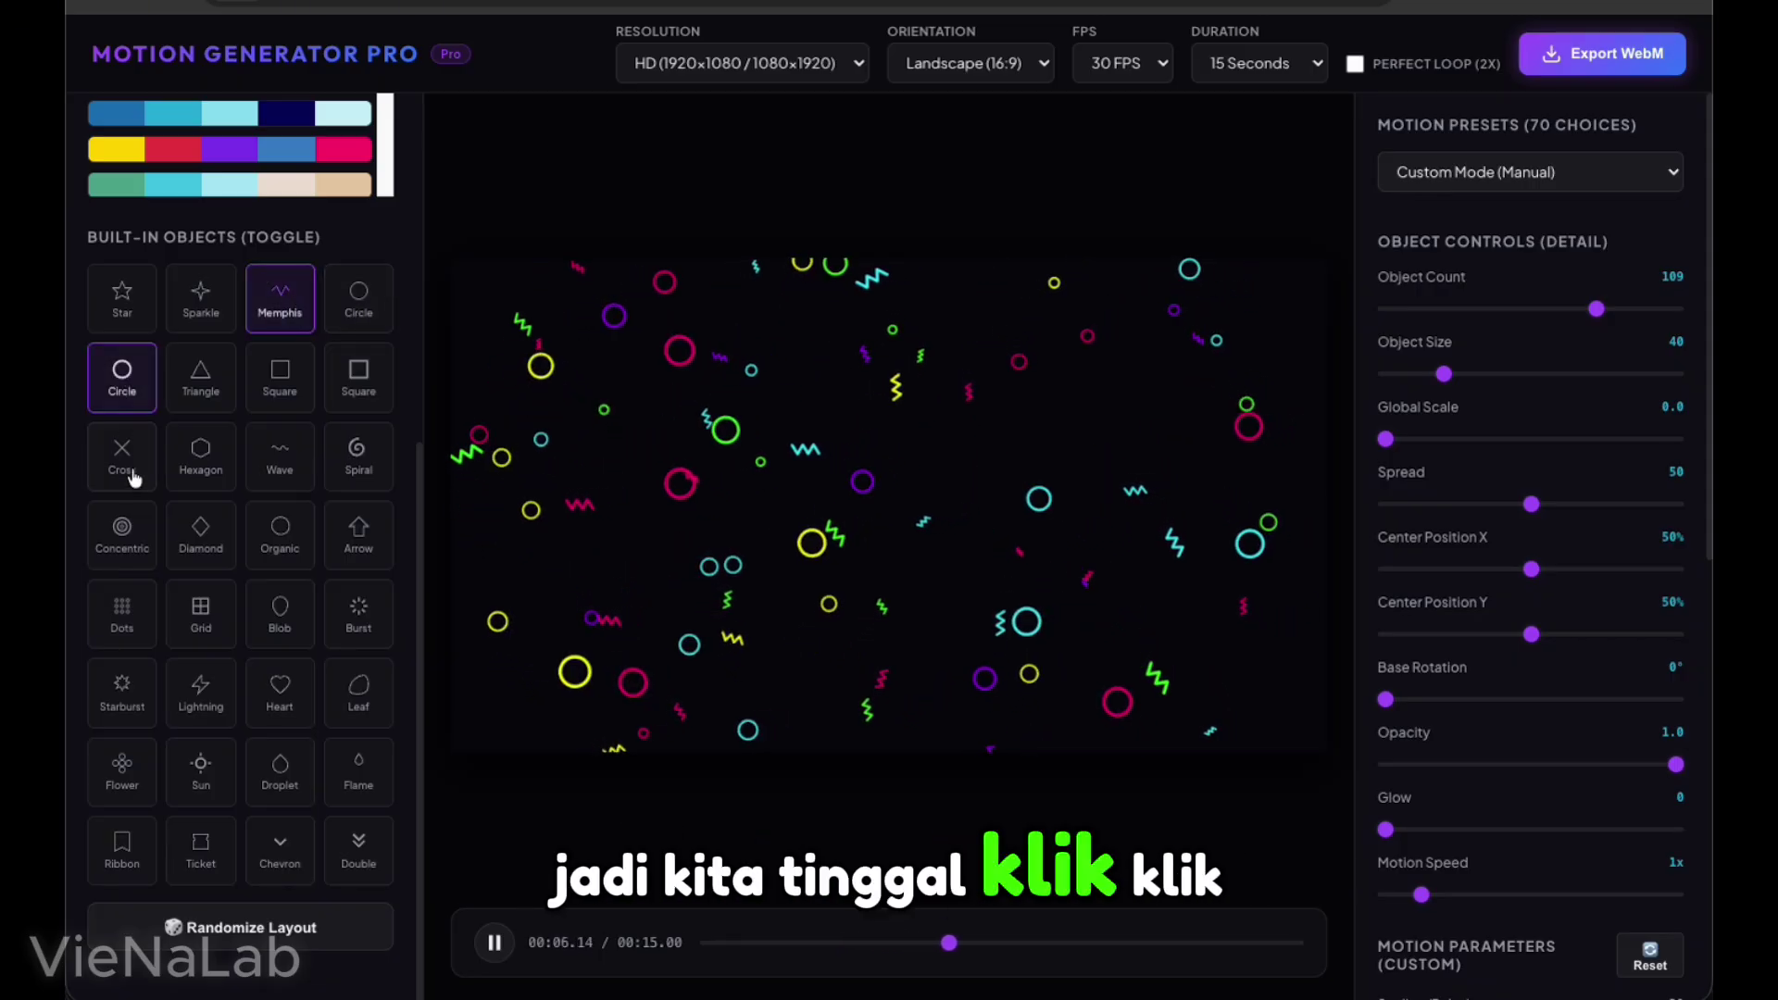
{"action": "left_click", "coordinate": [124, 460]}
{"action": "left_click", "coordinate": [151, 546]}
{"action": "left_click", "coordinate": [200, 541]}
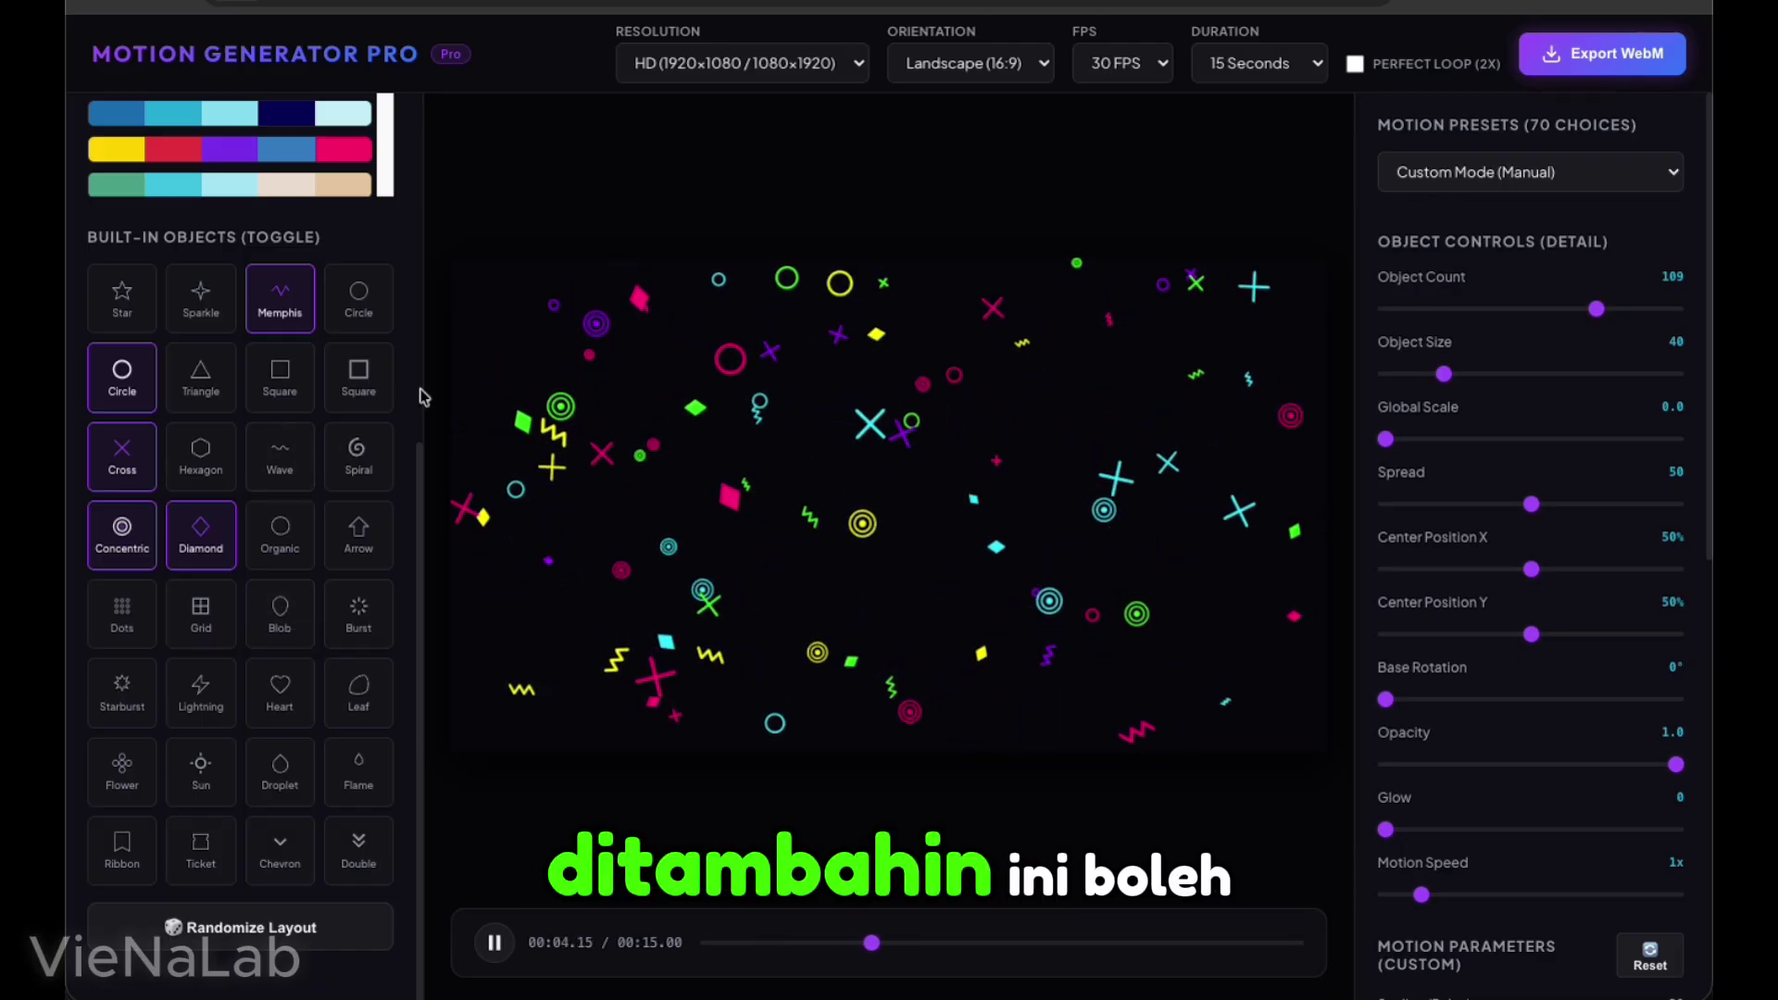
Upload Curves.svg from the bahan folder as a user asset
{"action": "scroll", "coordinate": [311, 758], "scroll_direction": "up", "scroll_amount": 1}
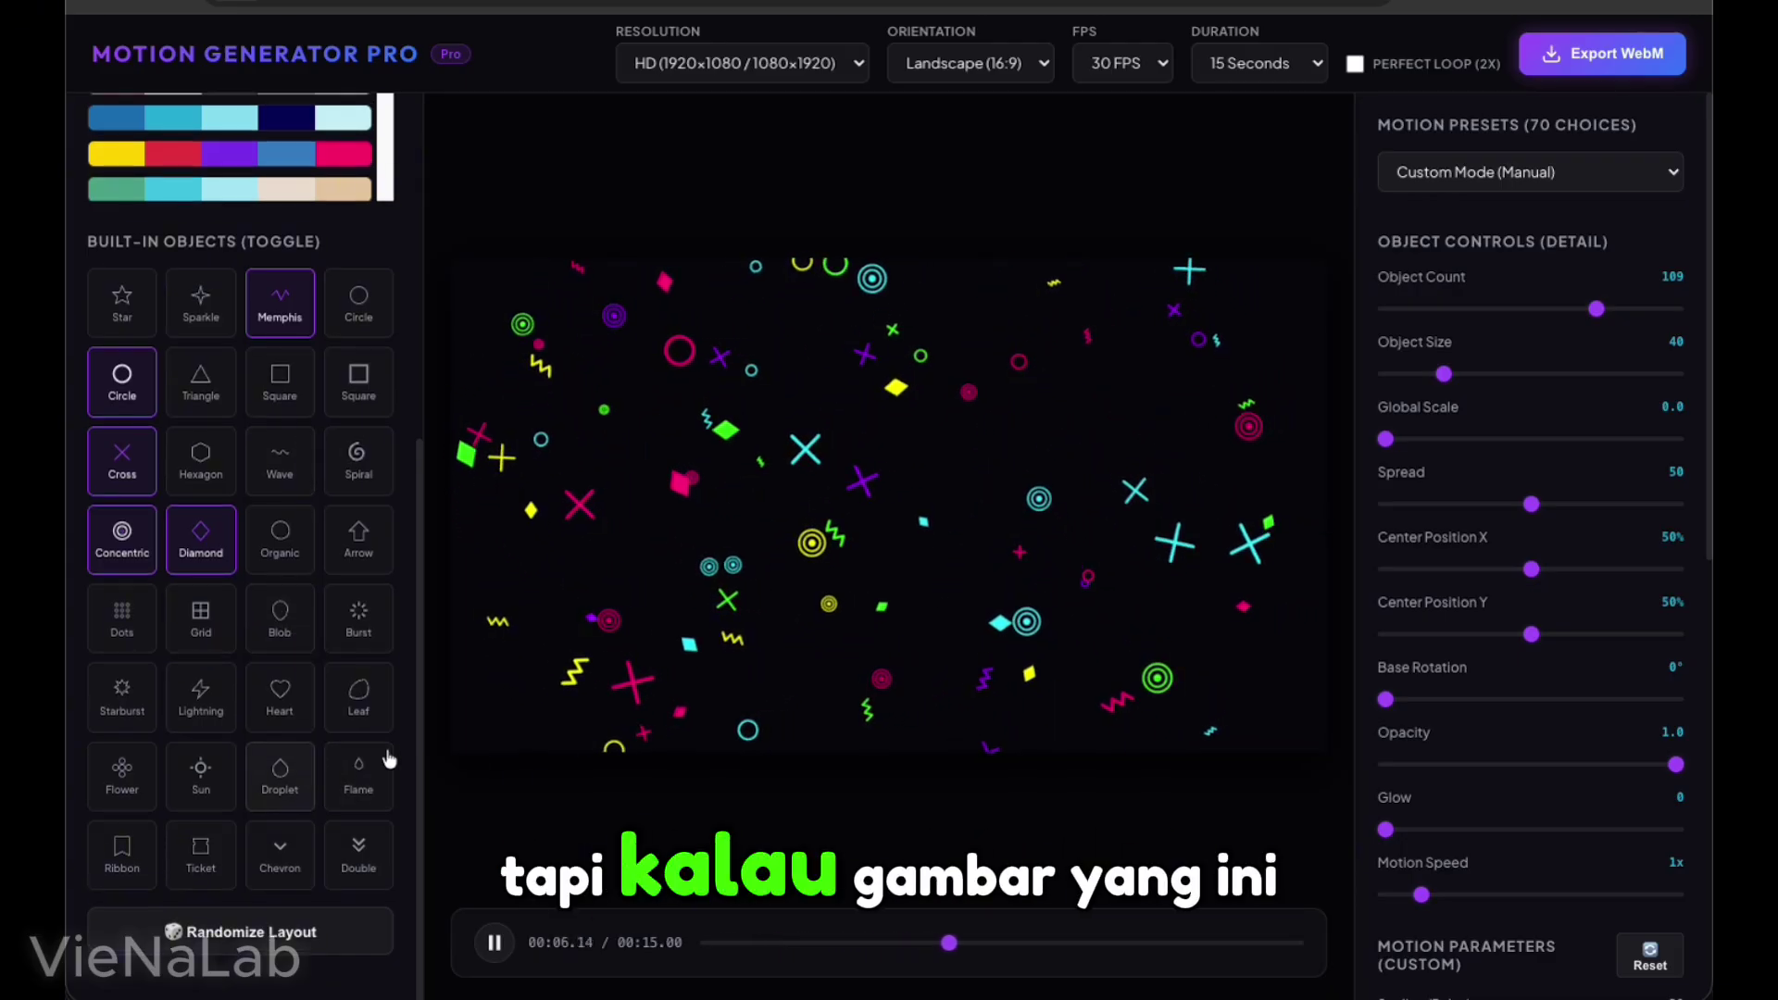
{"action": "scroll", "coordinate": [280, 652], "scroll_direction": "up", "scroll_amount": 6}
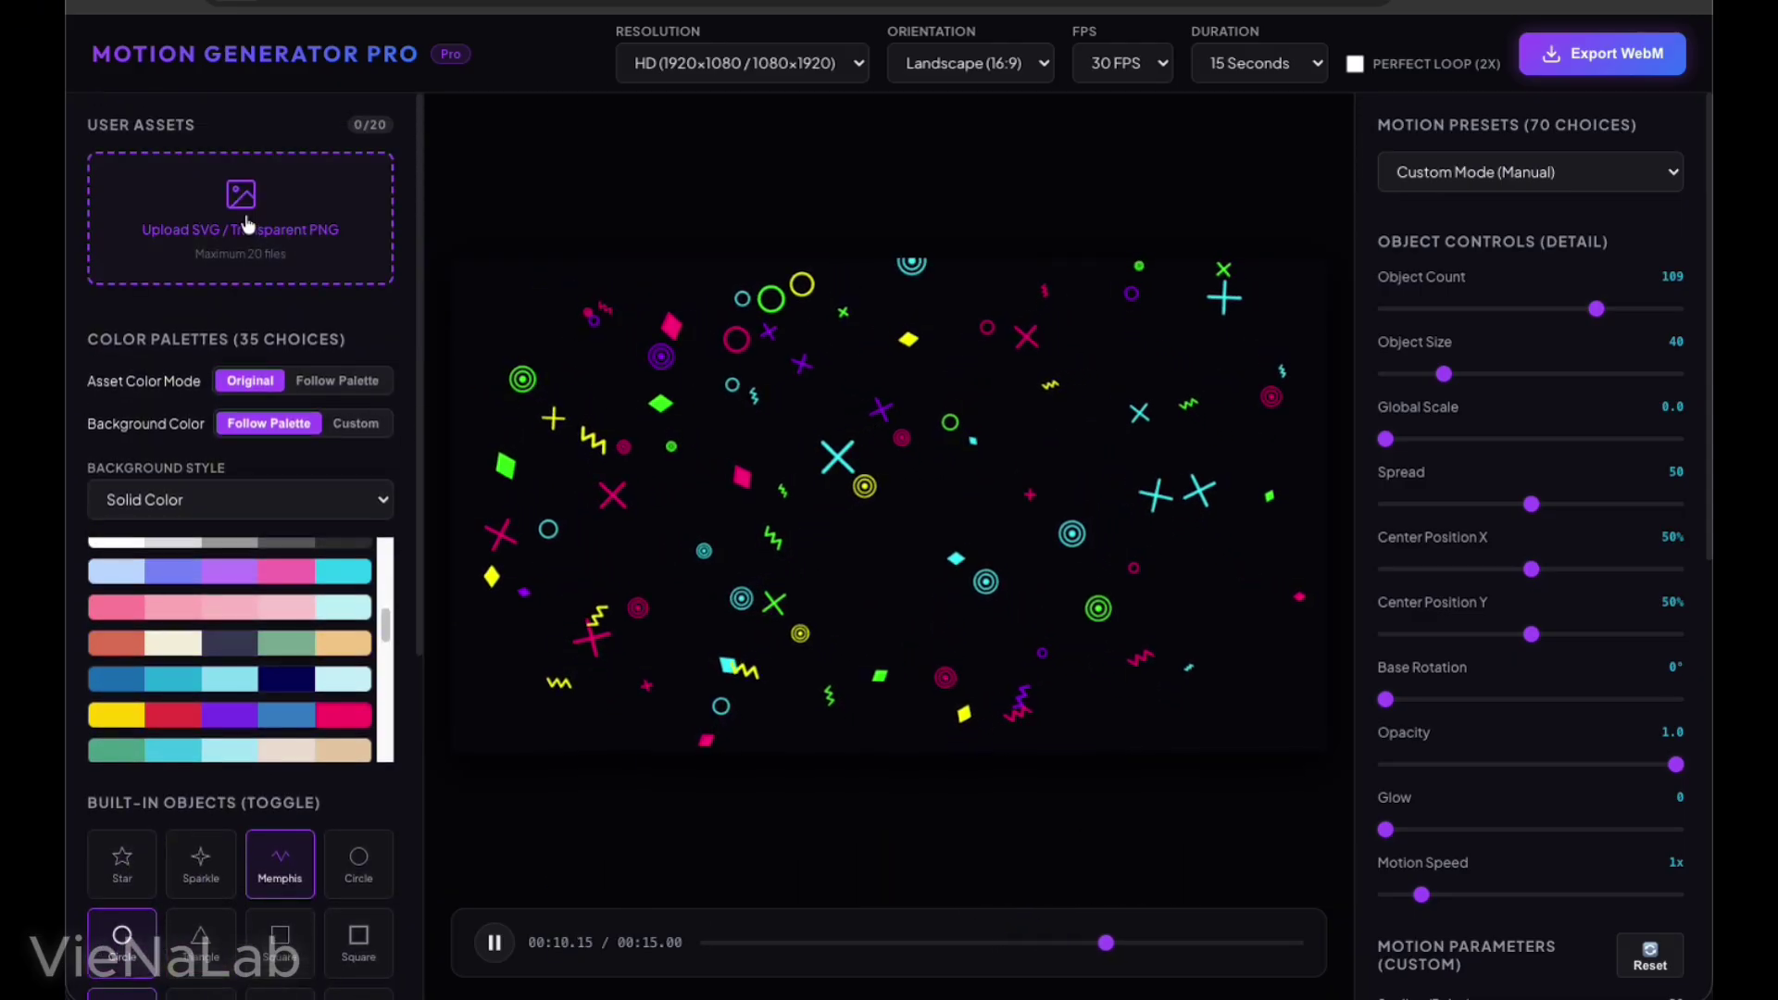
{"action": "left_click", "coordinate": [248, 222]}
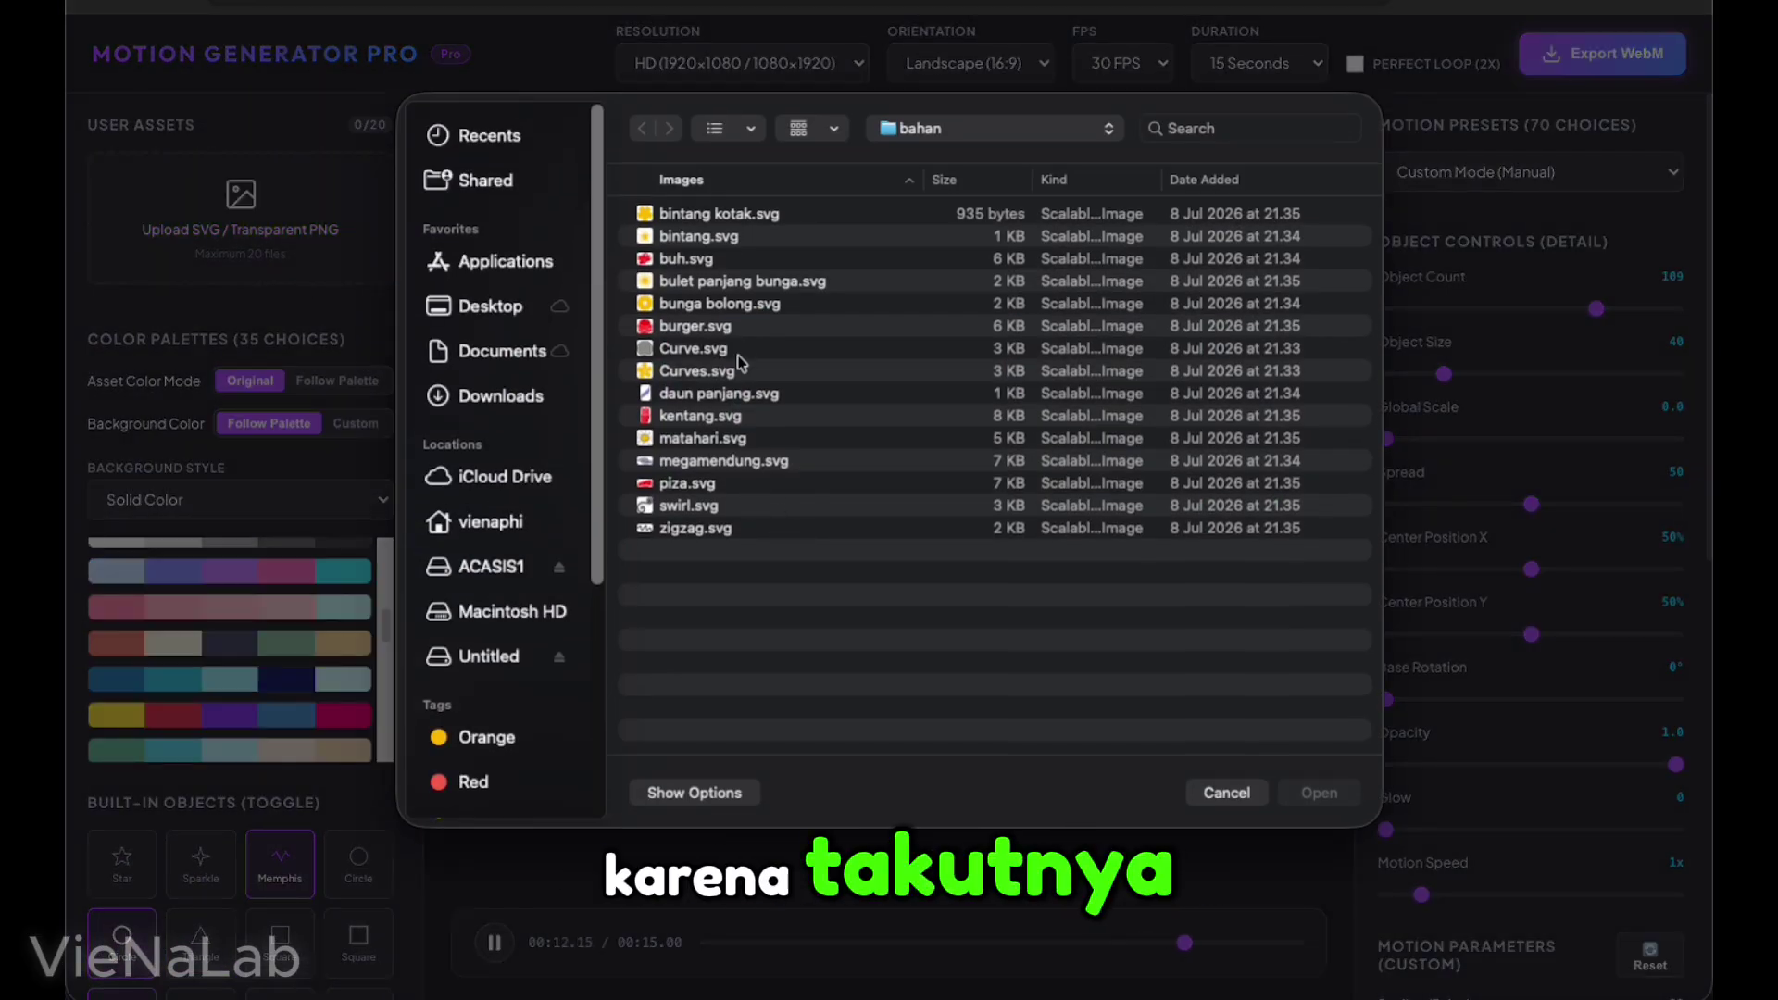
{"action": "left_click", "coordinate": [703, 371]}
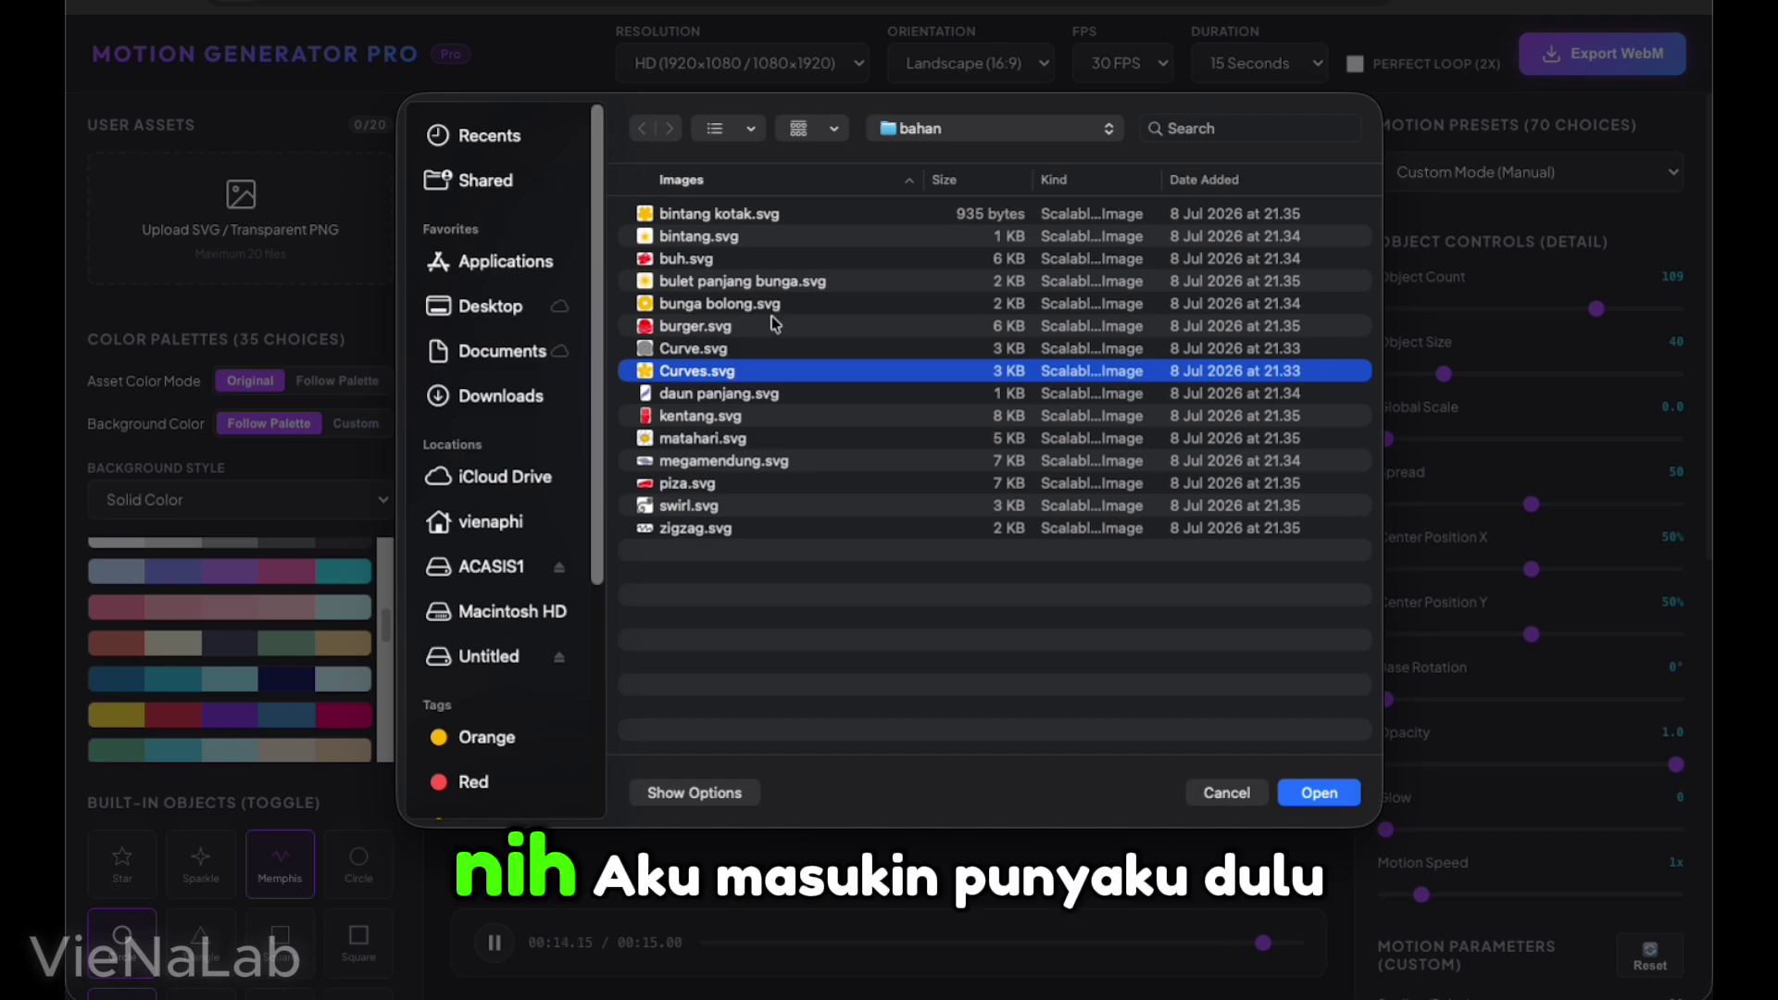
{"action": "left_click", "coordinate": [1336, 793]}
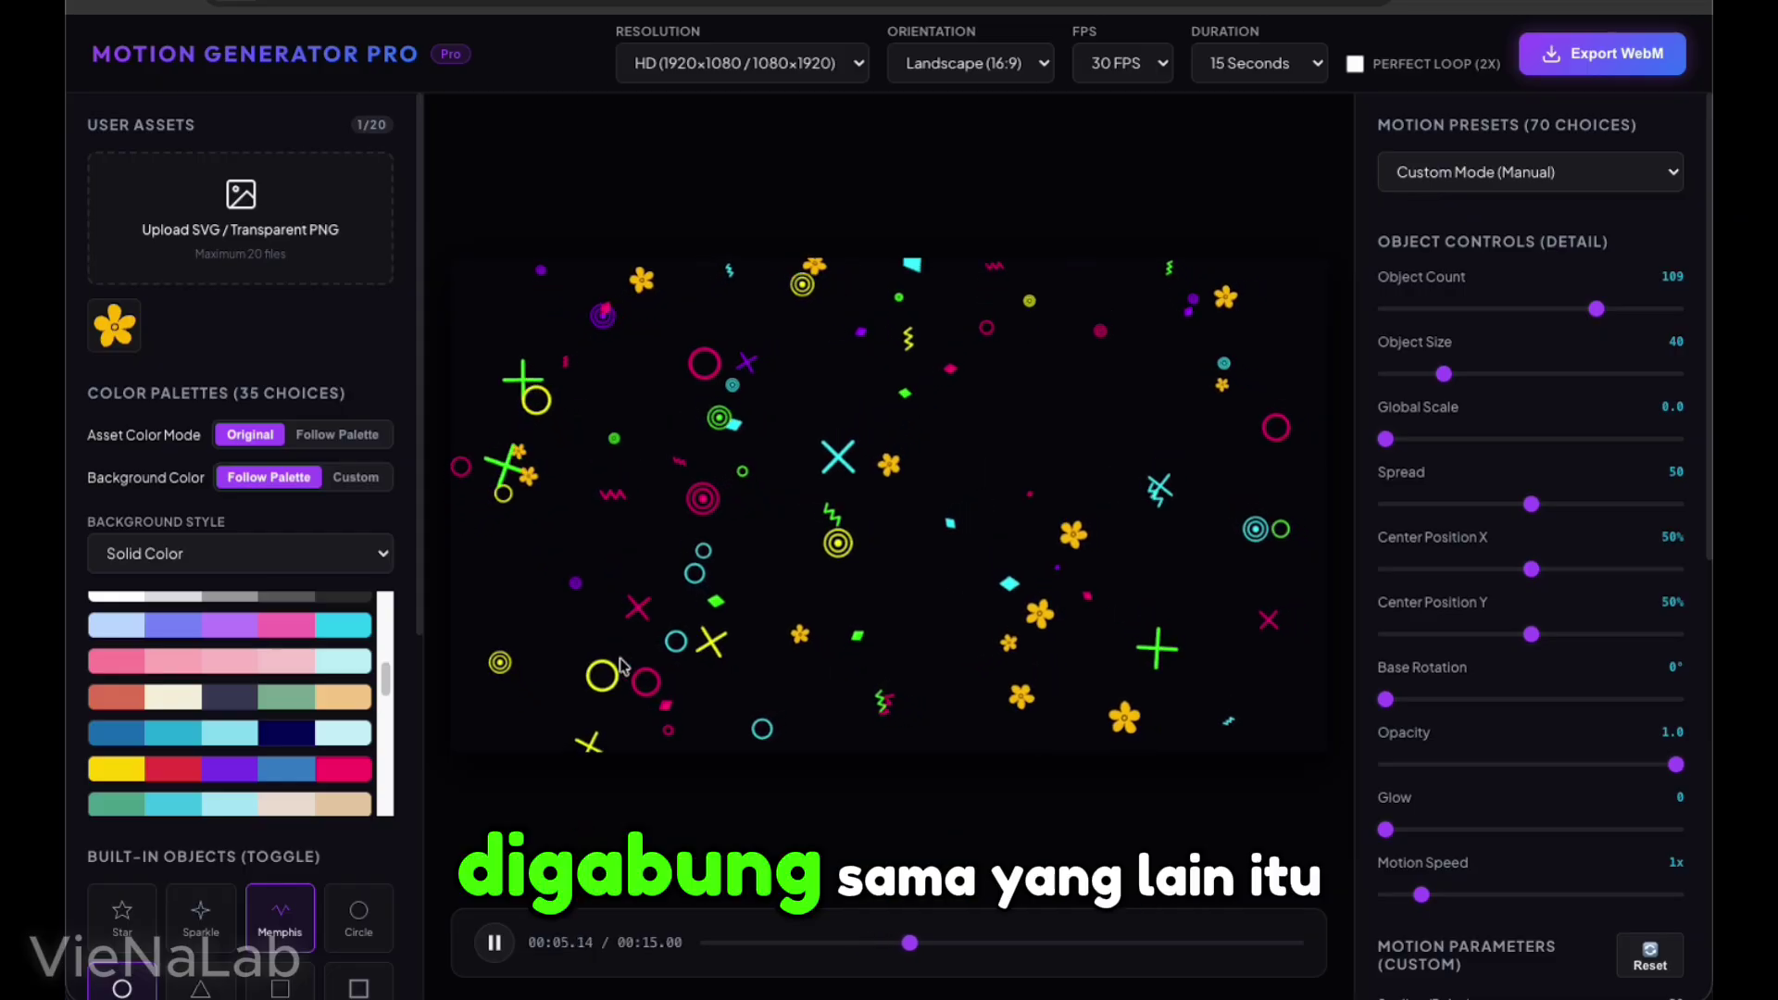
Disable the outlined Circle, Cross, Concentric and Diamond objects, keeping only Memphis enabled
{"action": "scroll", "coordinate": [313, 854], "scroll_direction": "down", "scroll_amount": 4}
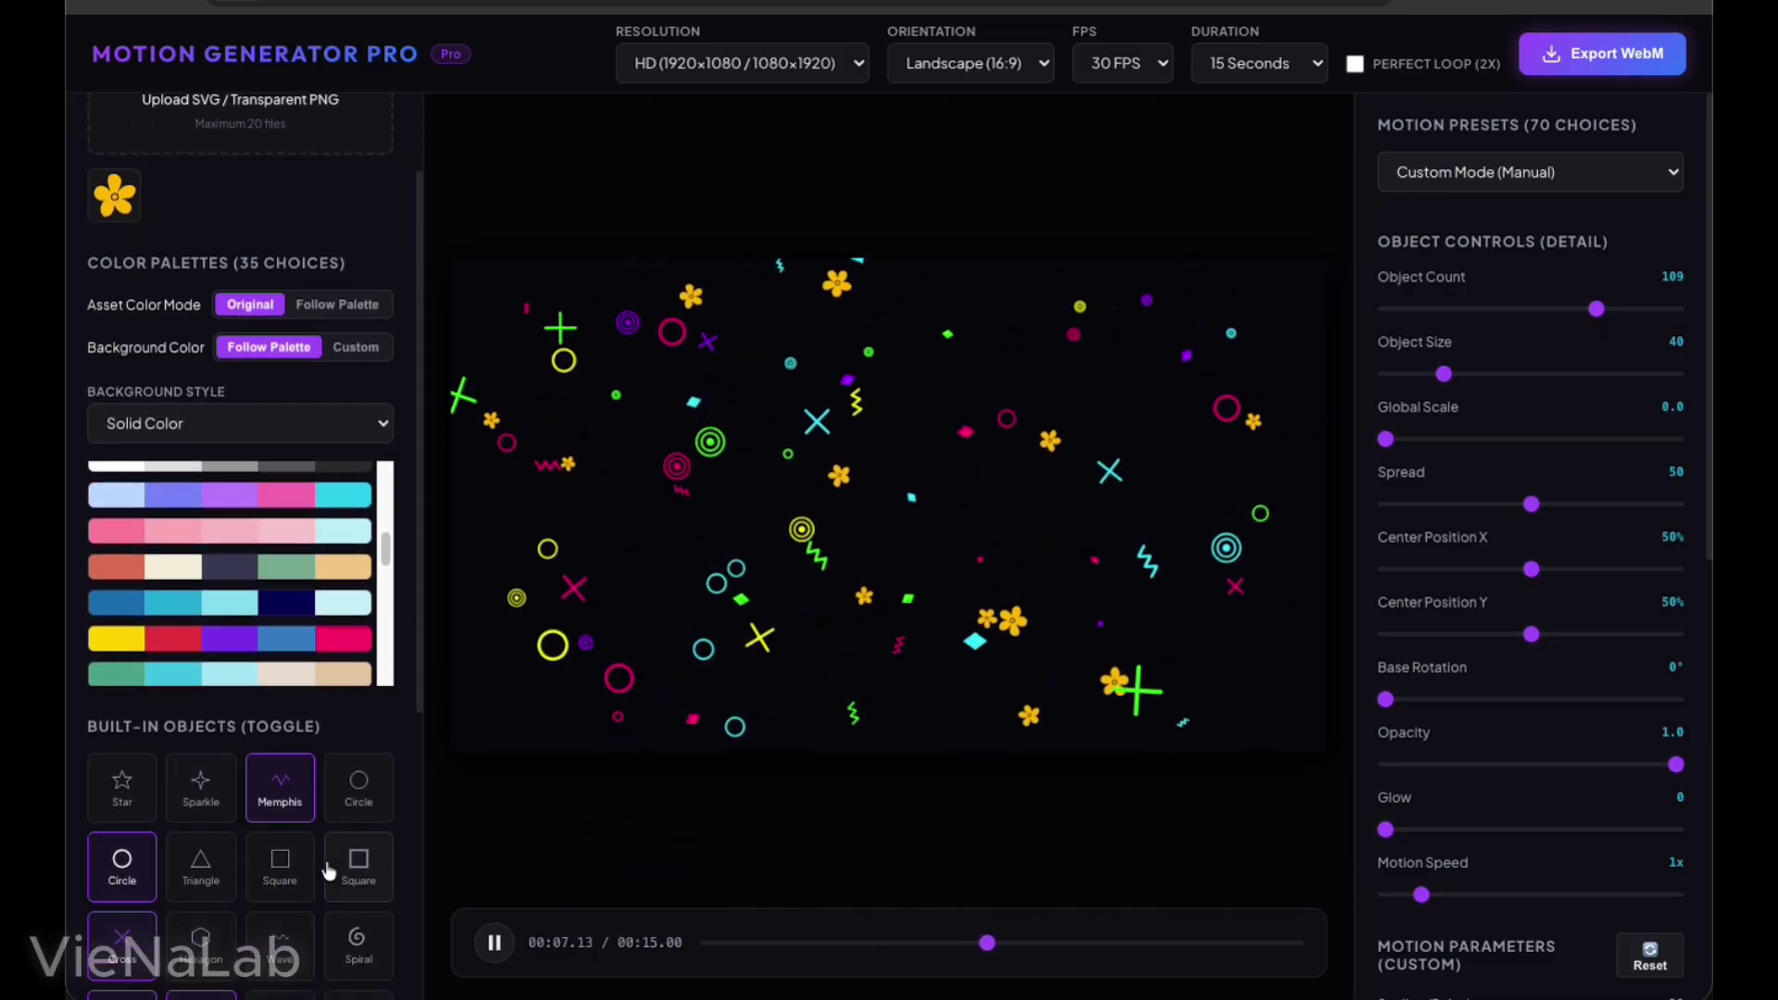
{"action": "left_click", "coordinate": [145, 770]}
{"action": "left_click", "coordinate": [125, 706]}
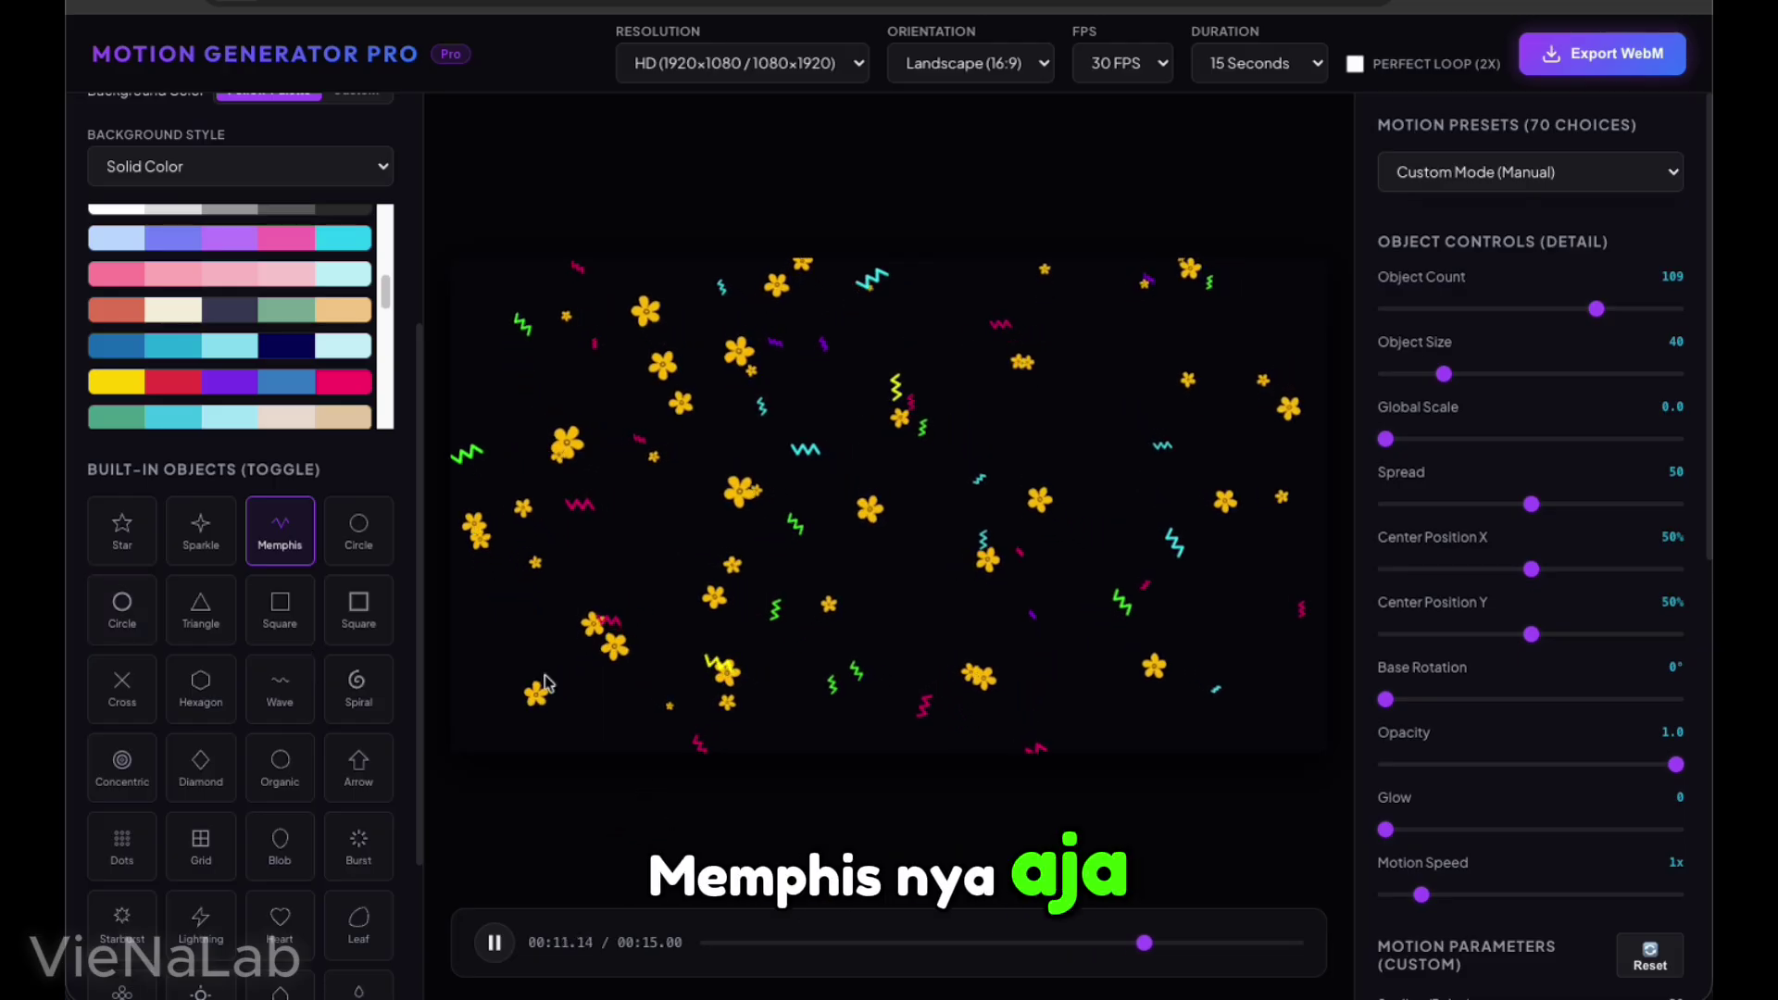
Replace the built-in Memphis object with Wave and enable Heart as well
{"action": "left_click", "coordinate": [279, 690]}
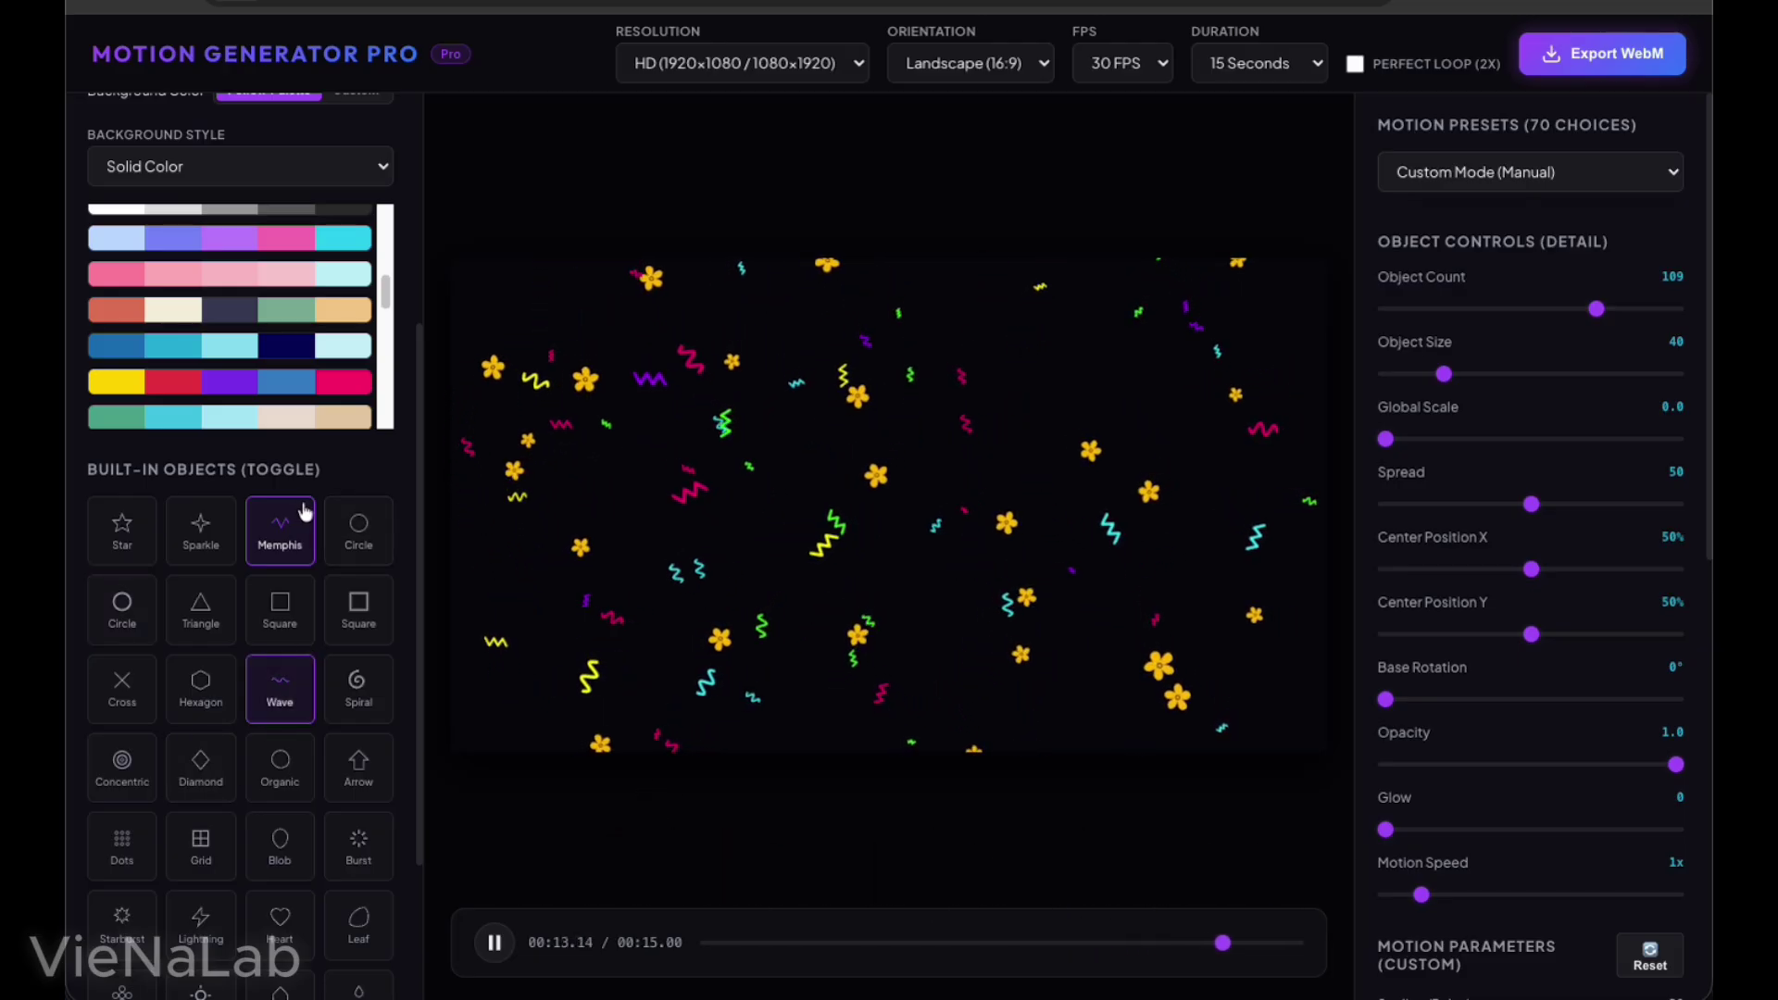
{"action": "left_click", "coordinate": [305, 510]}
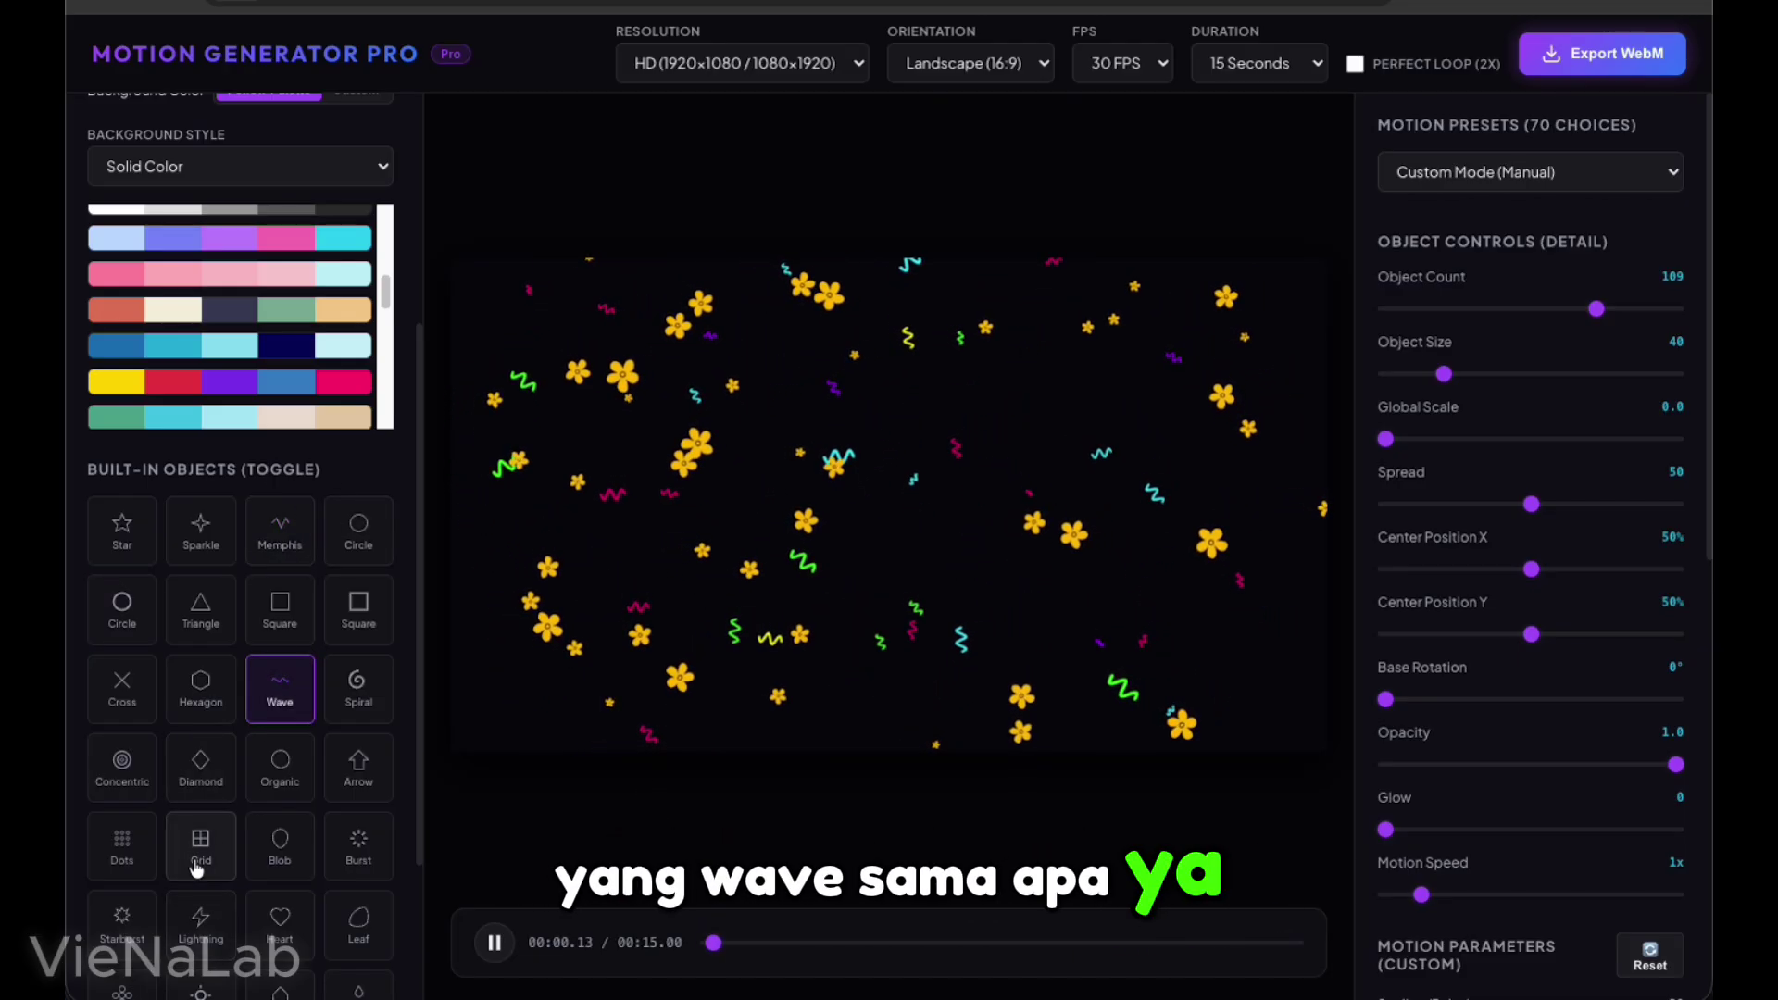
{"action": "scroll", "coordinate": [196, 868], "scroll_direction": "down", "scroll_amount": 2}
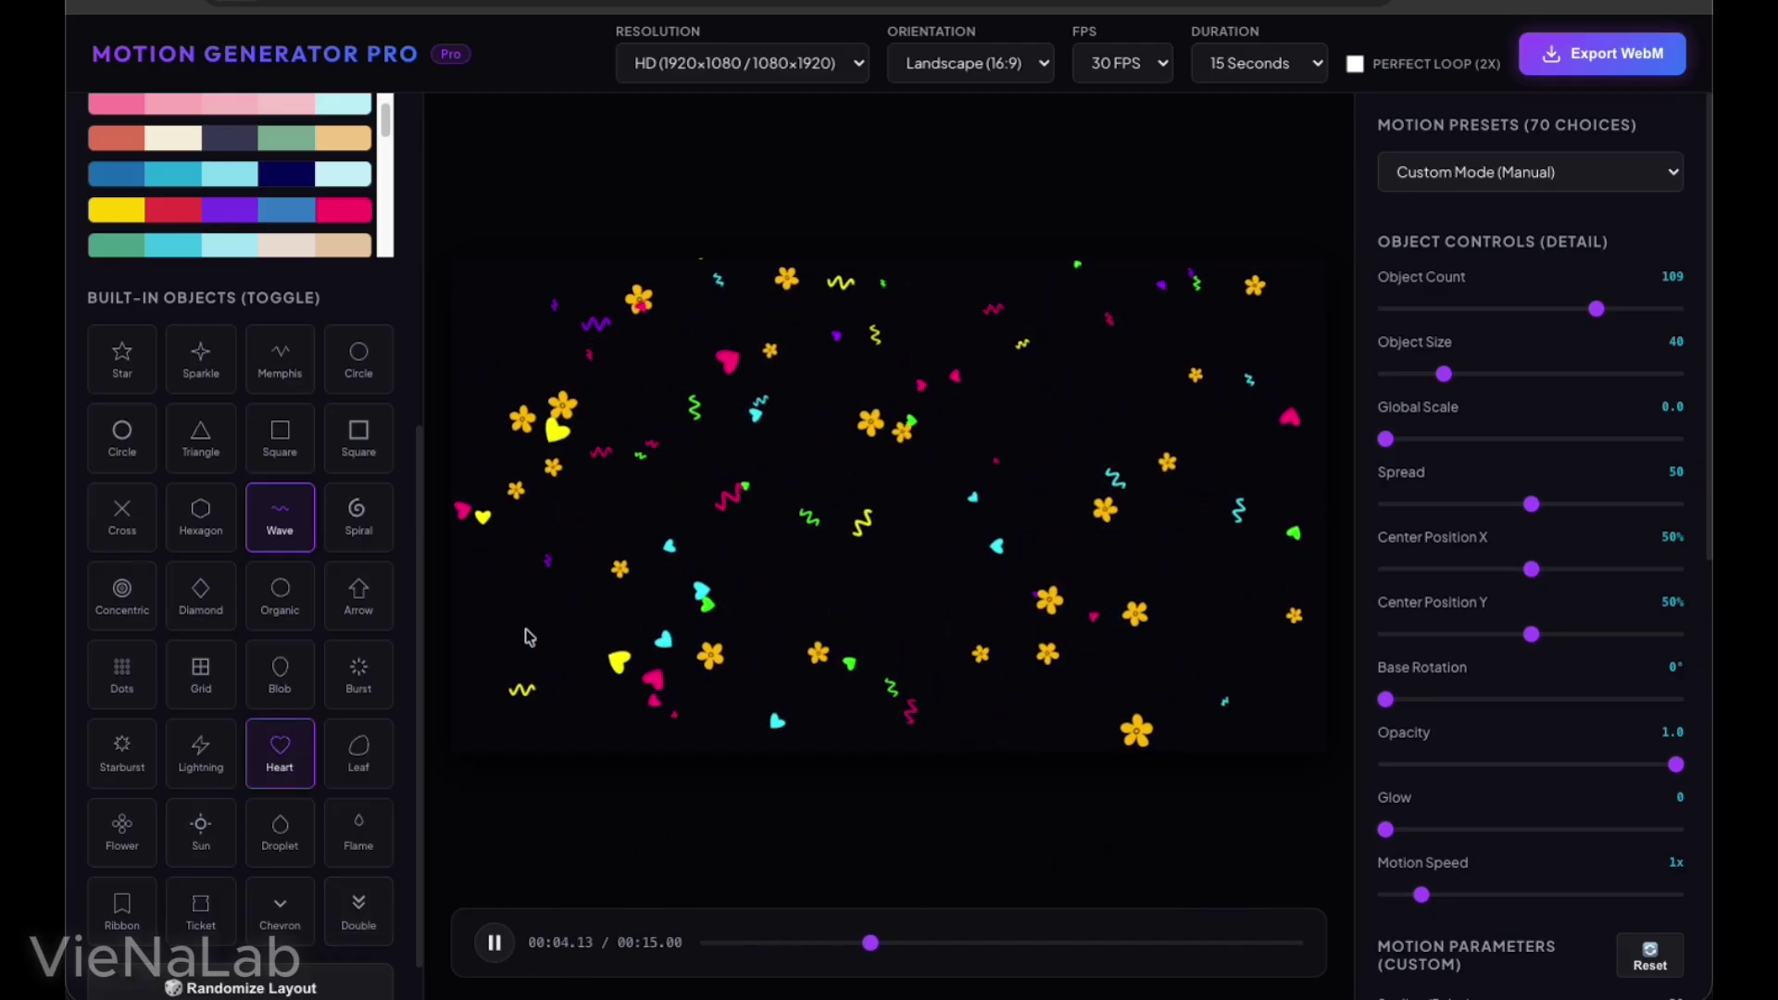
Set the asset color mode to Follow Palette, try the coral-cream-slate palette, and settle on the yellow, red, purple, blue and pink one
{"action": "scroll", "coordinate": [275, 717], "scroll_direction": "up", "scroll_amount": 3}
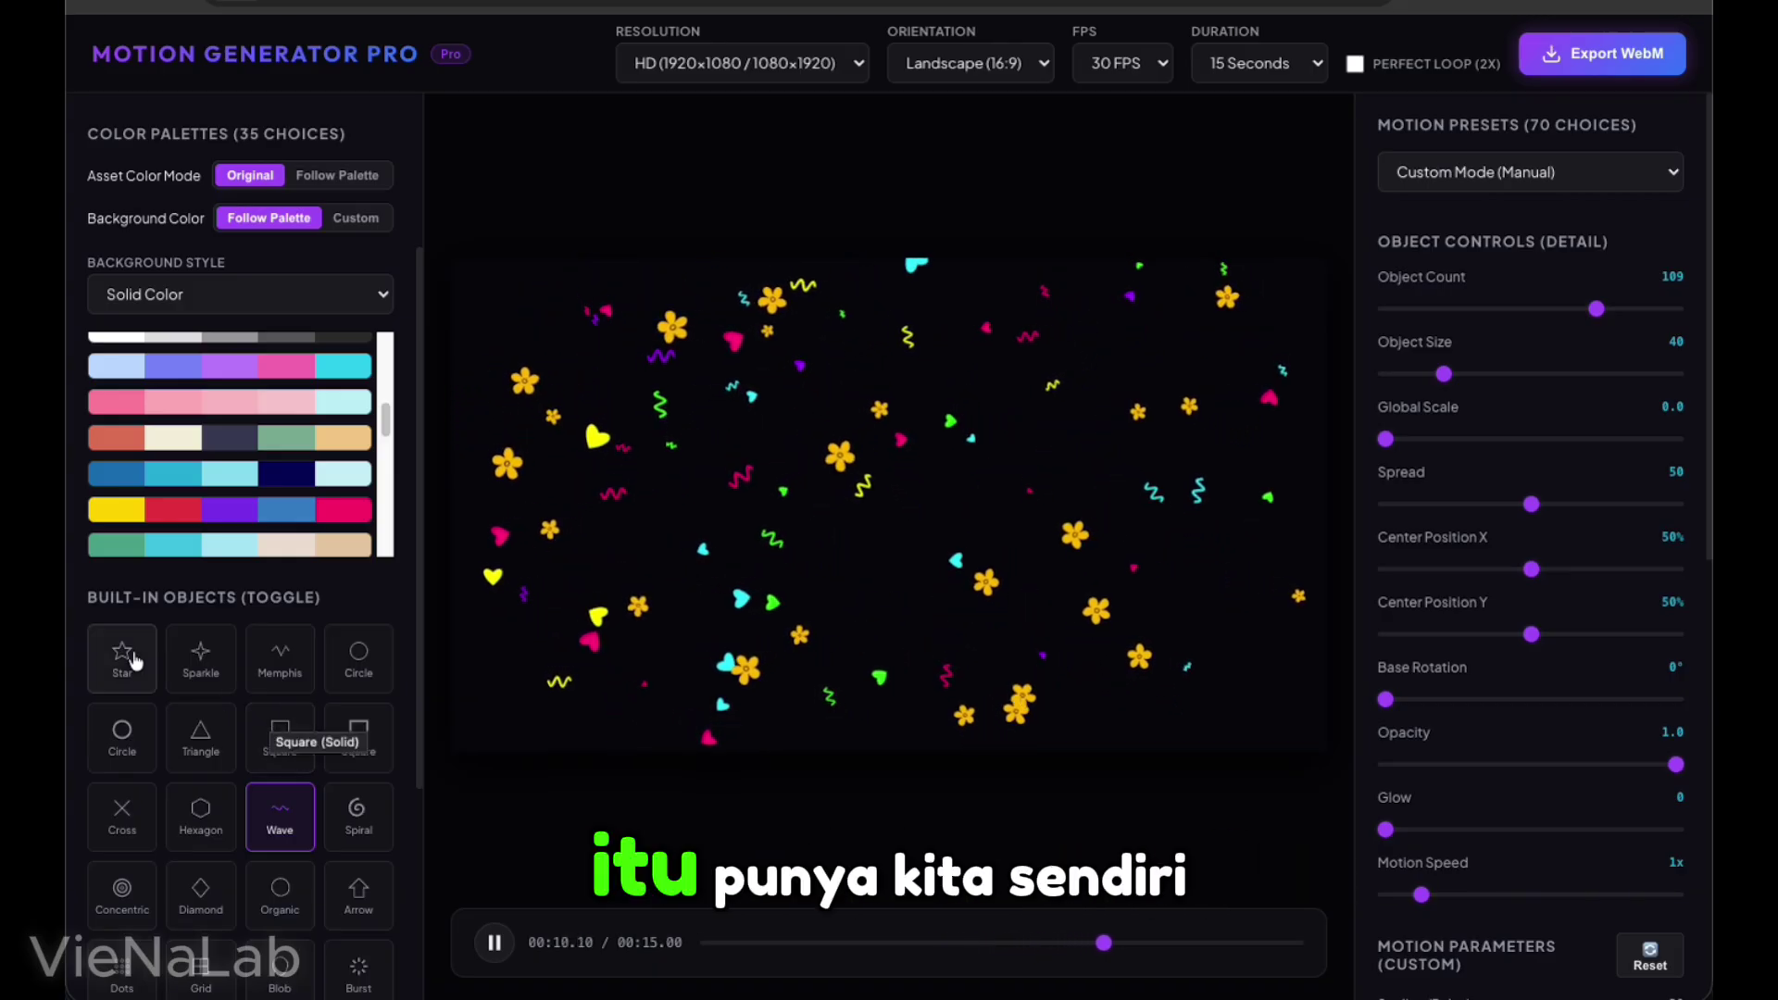
{"action": "scroll", "coordinate": [299, 780], "scroll_direction": "up", "scroll_amount": 3}
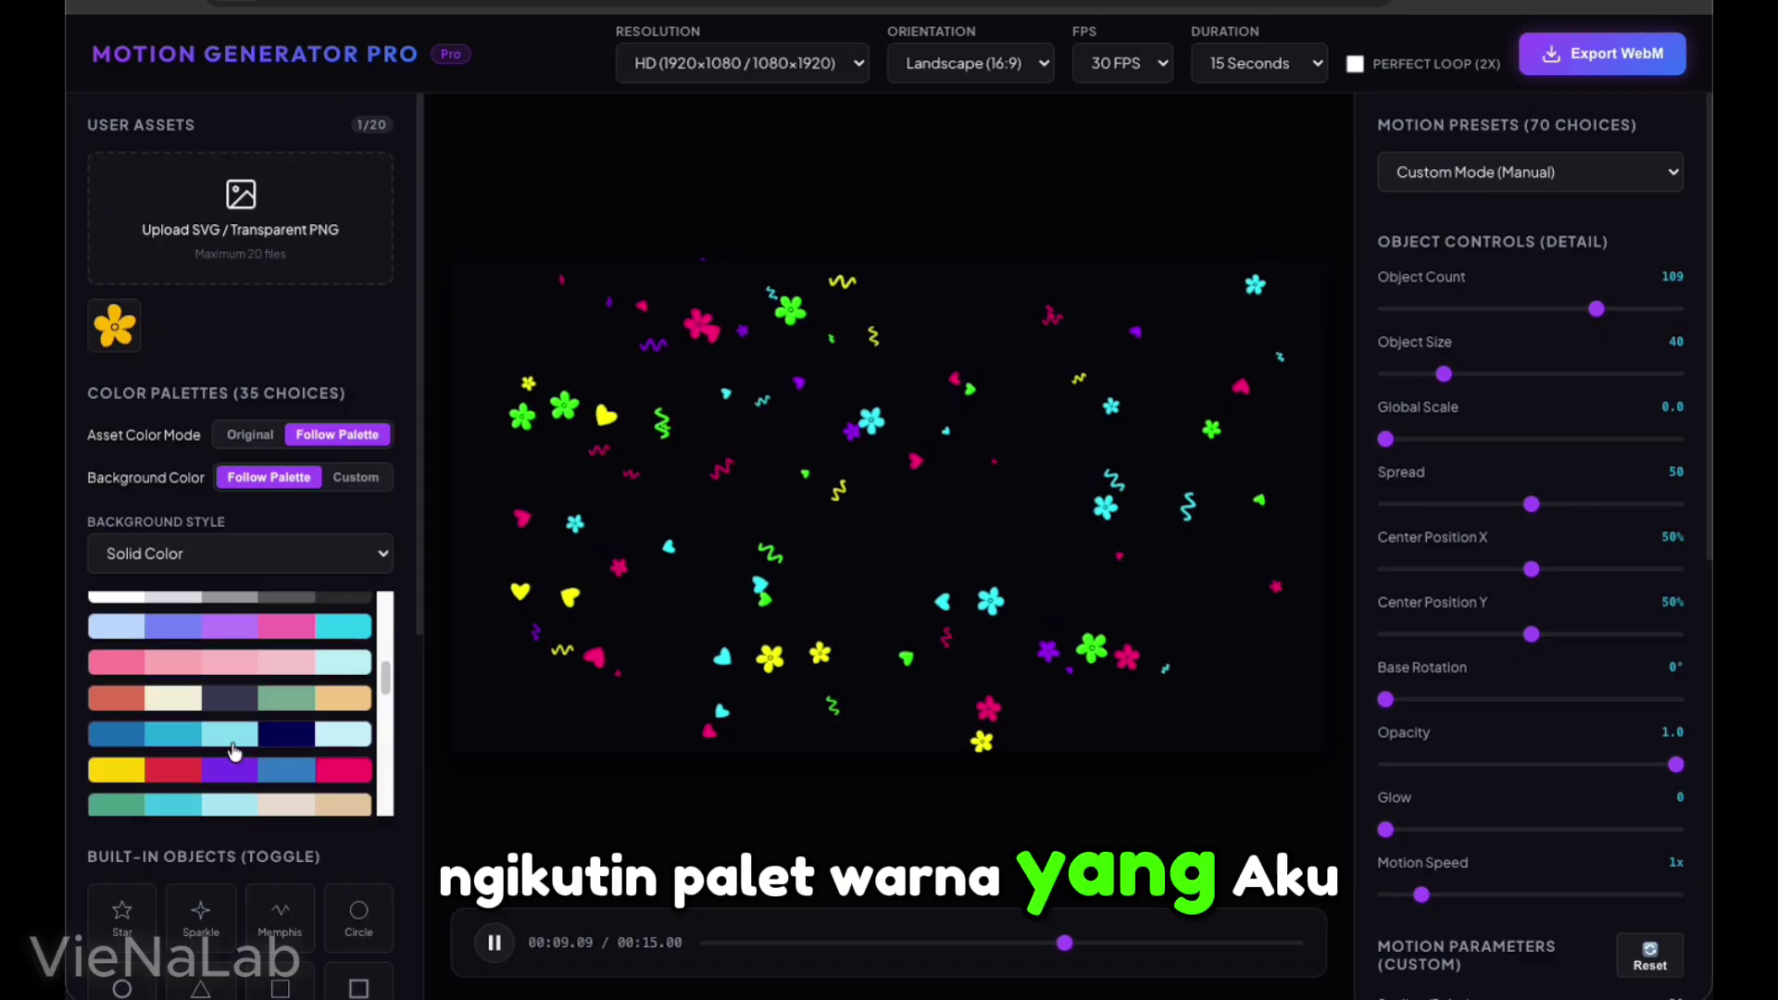
{"action": "left_click", "coordinate": [263, 710]}
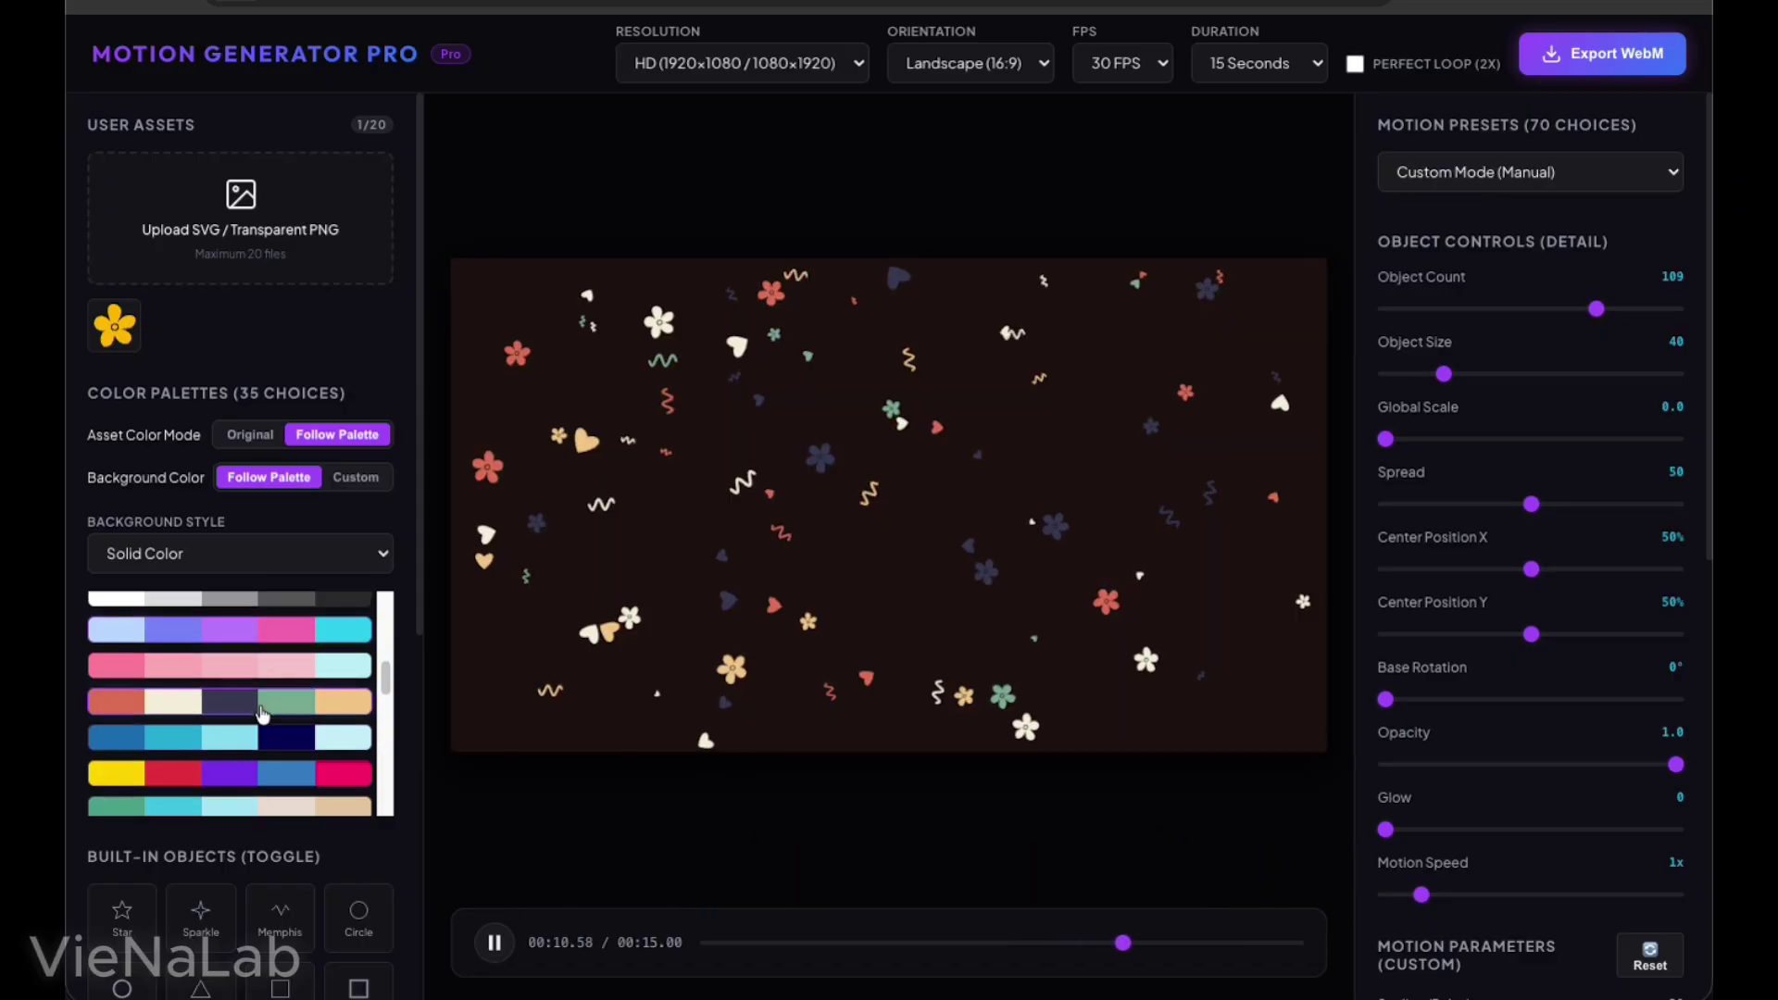
{"action": "left_click", "coordinate": [260, 775]}
{"action": "left_click", "coordinate": [250, 435]}
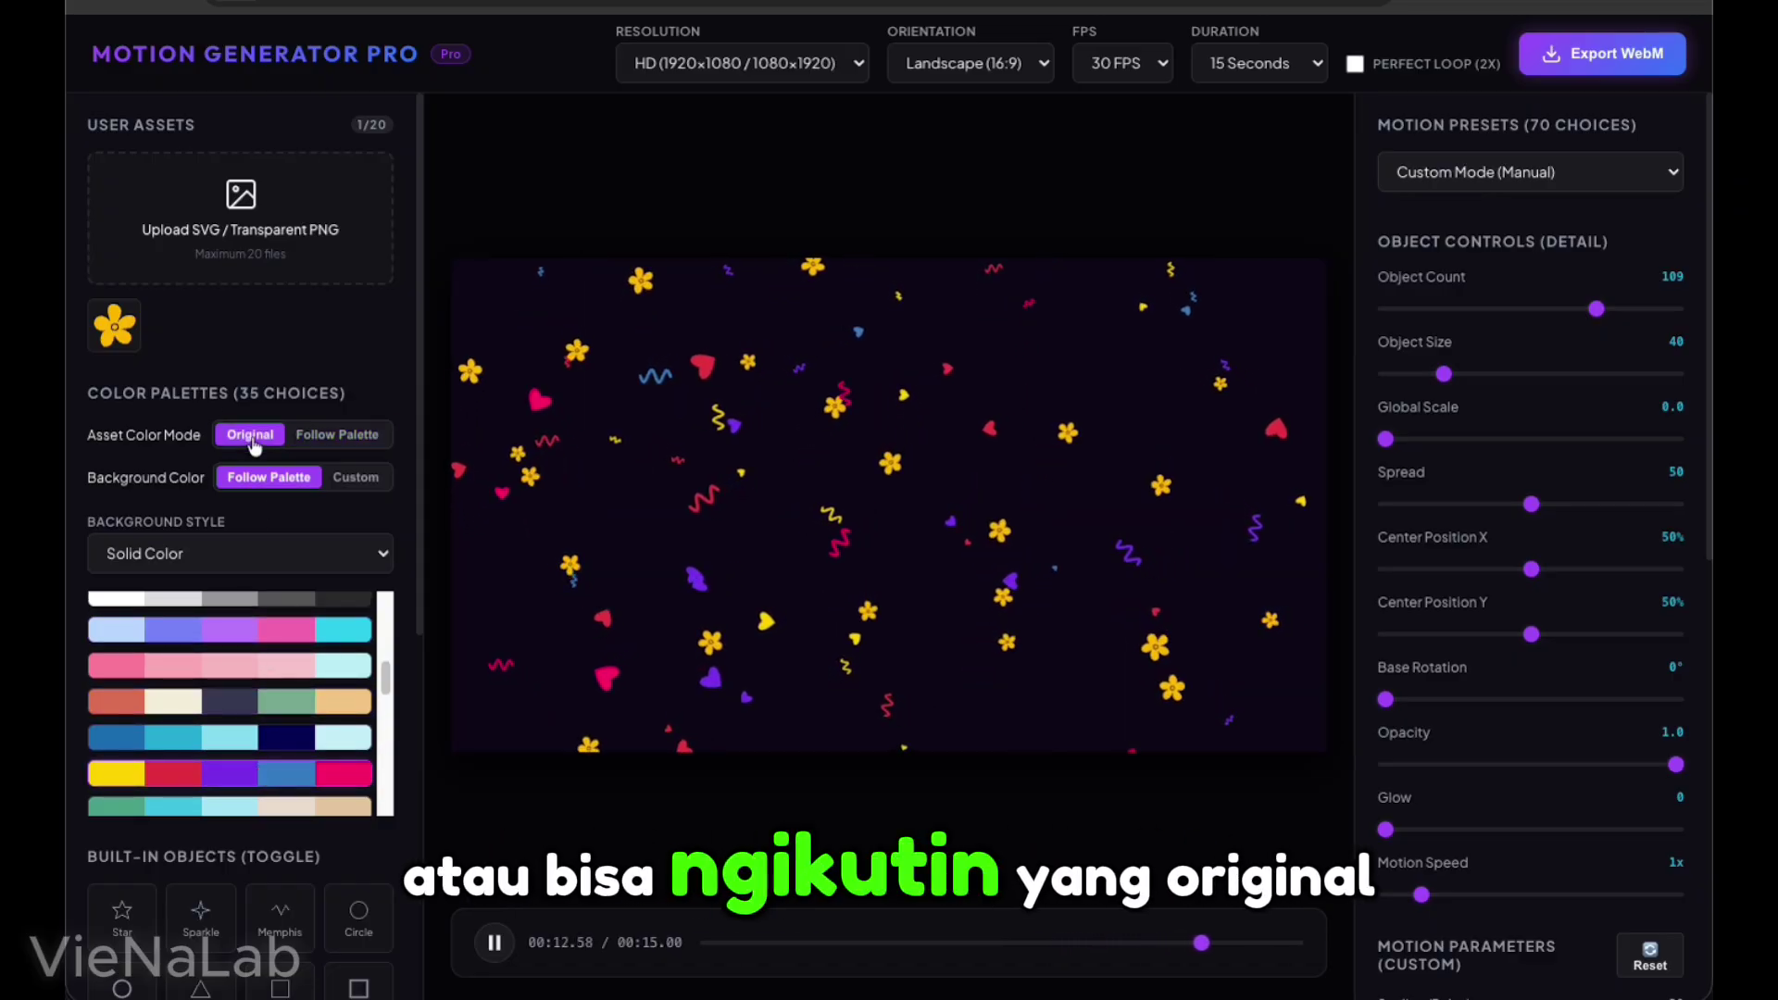
{"action": "left_click", "coordinate": [316, 438]}
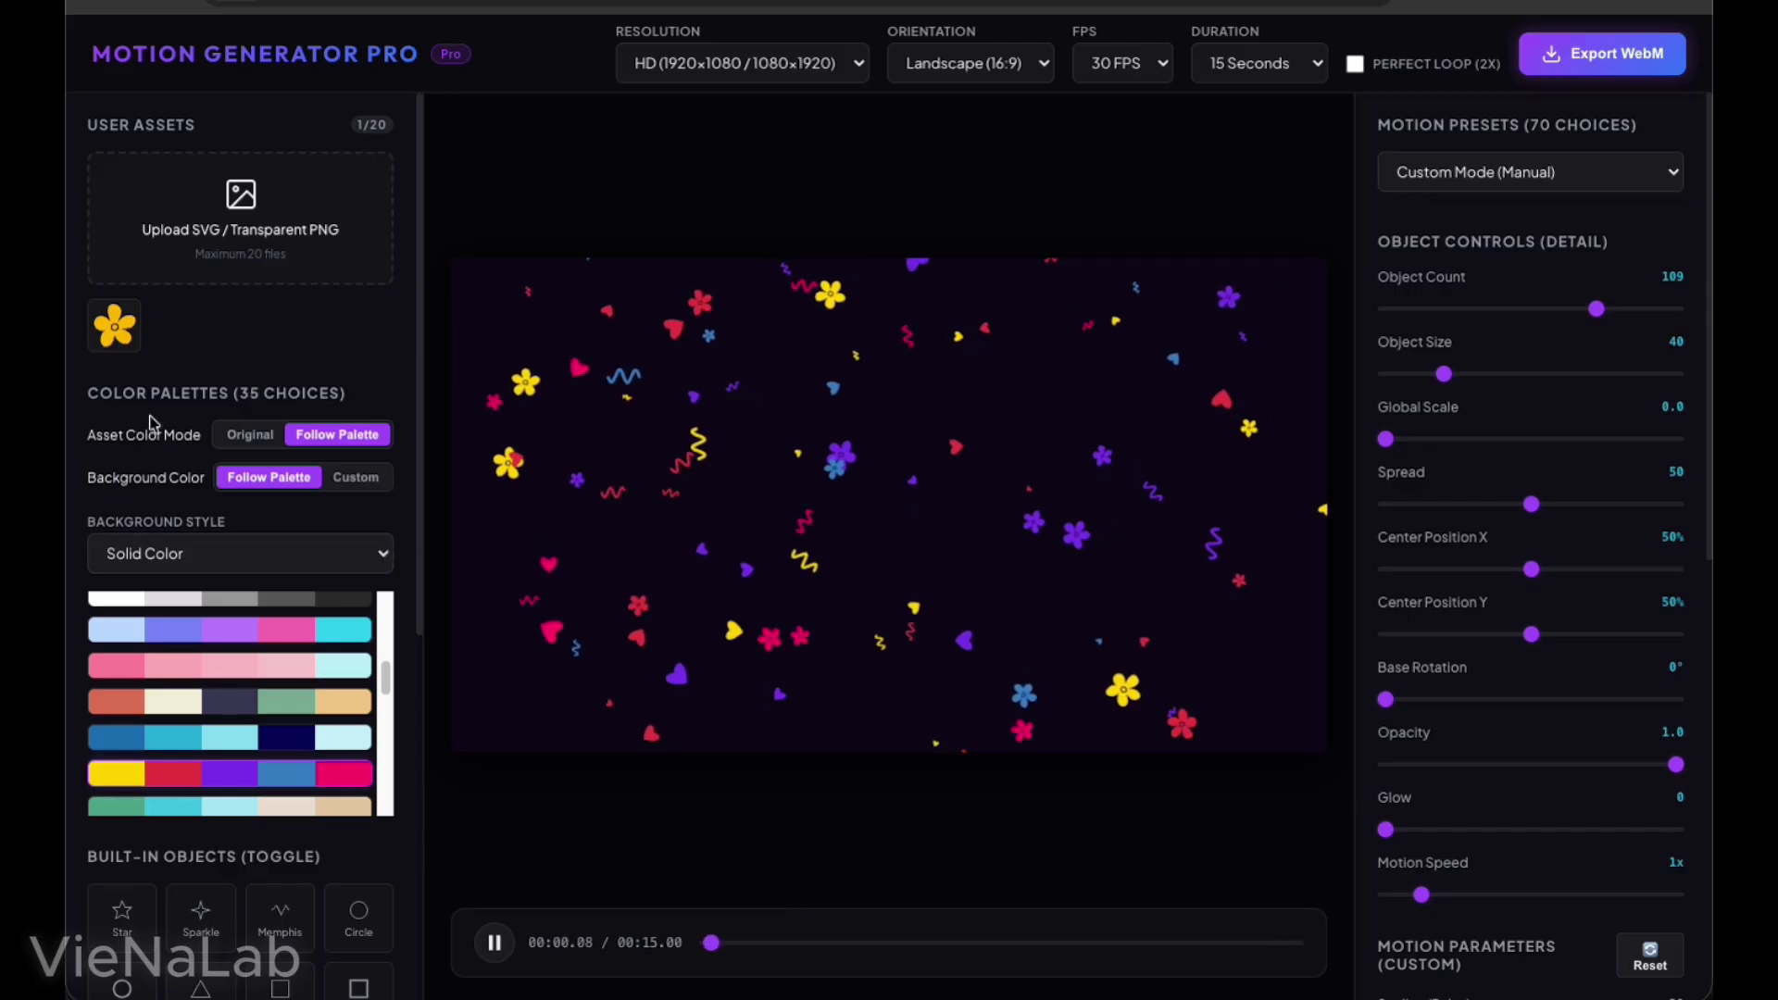
Switch the background color to Custom and choose a deep blue
{"action": "left_click", "coordinate": [370, 483]}
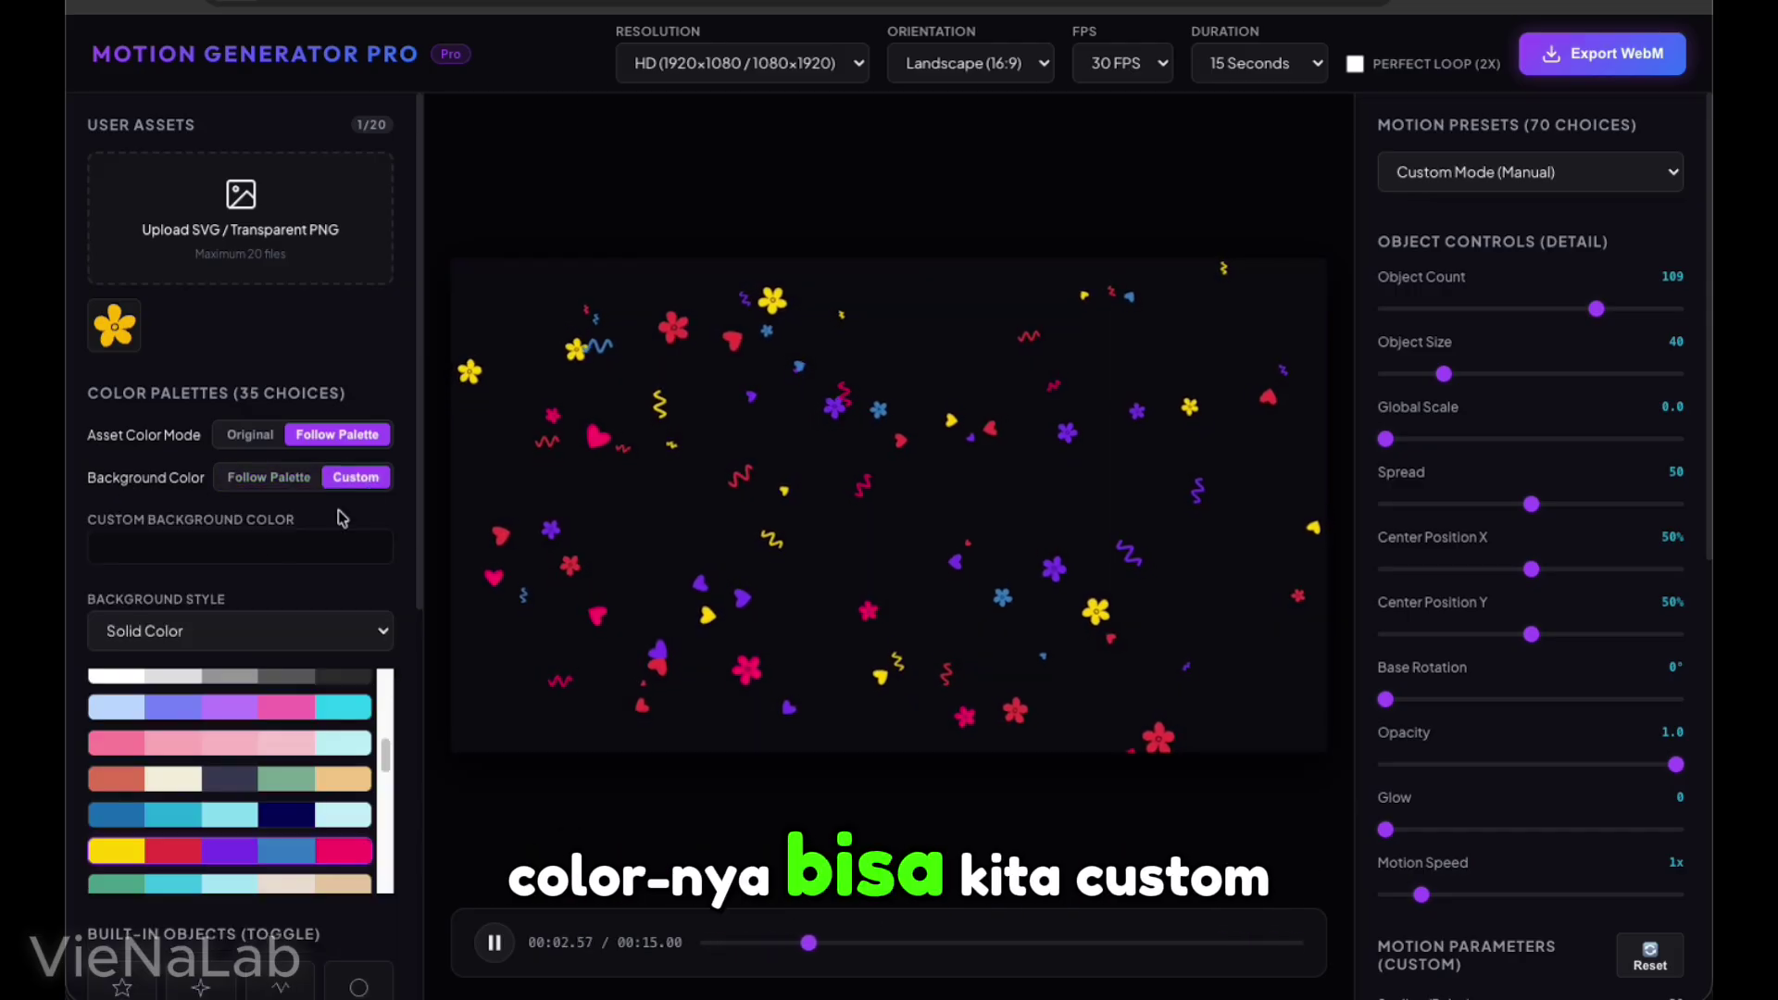
{"action": "left_click", "coordinate": [251, 537]}
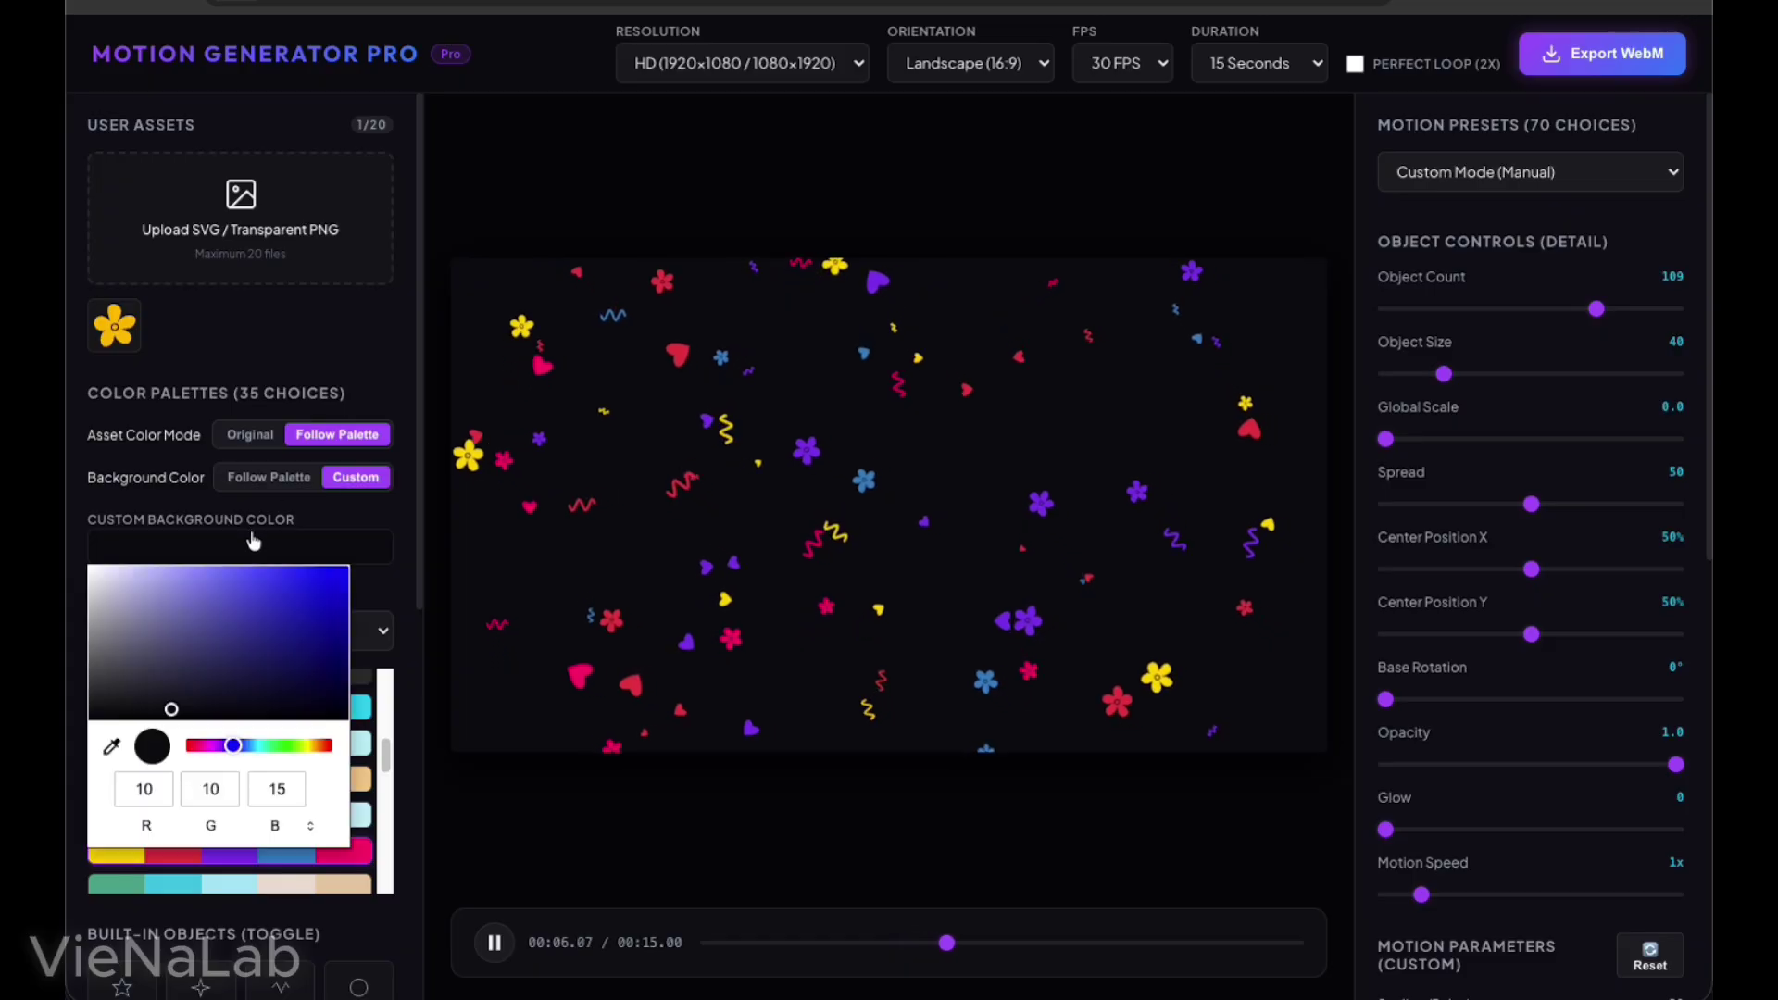
{"action": "left_click_drag", "start_coordinate": [259, 634], "coordinate": [292, 601]}
{"action": "left_click", "coordinate": [299, 518]}
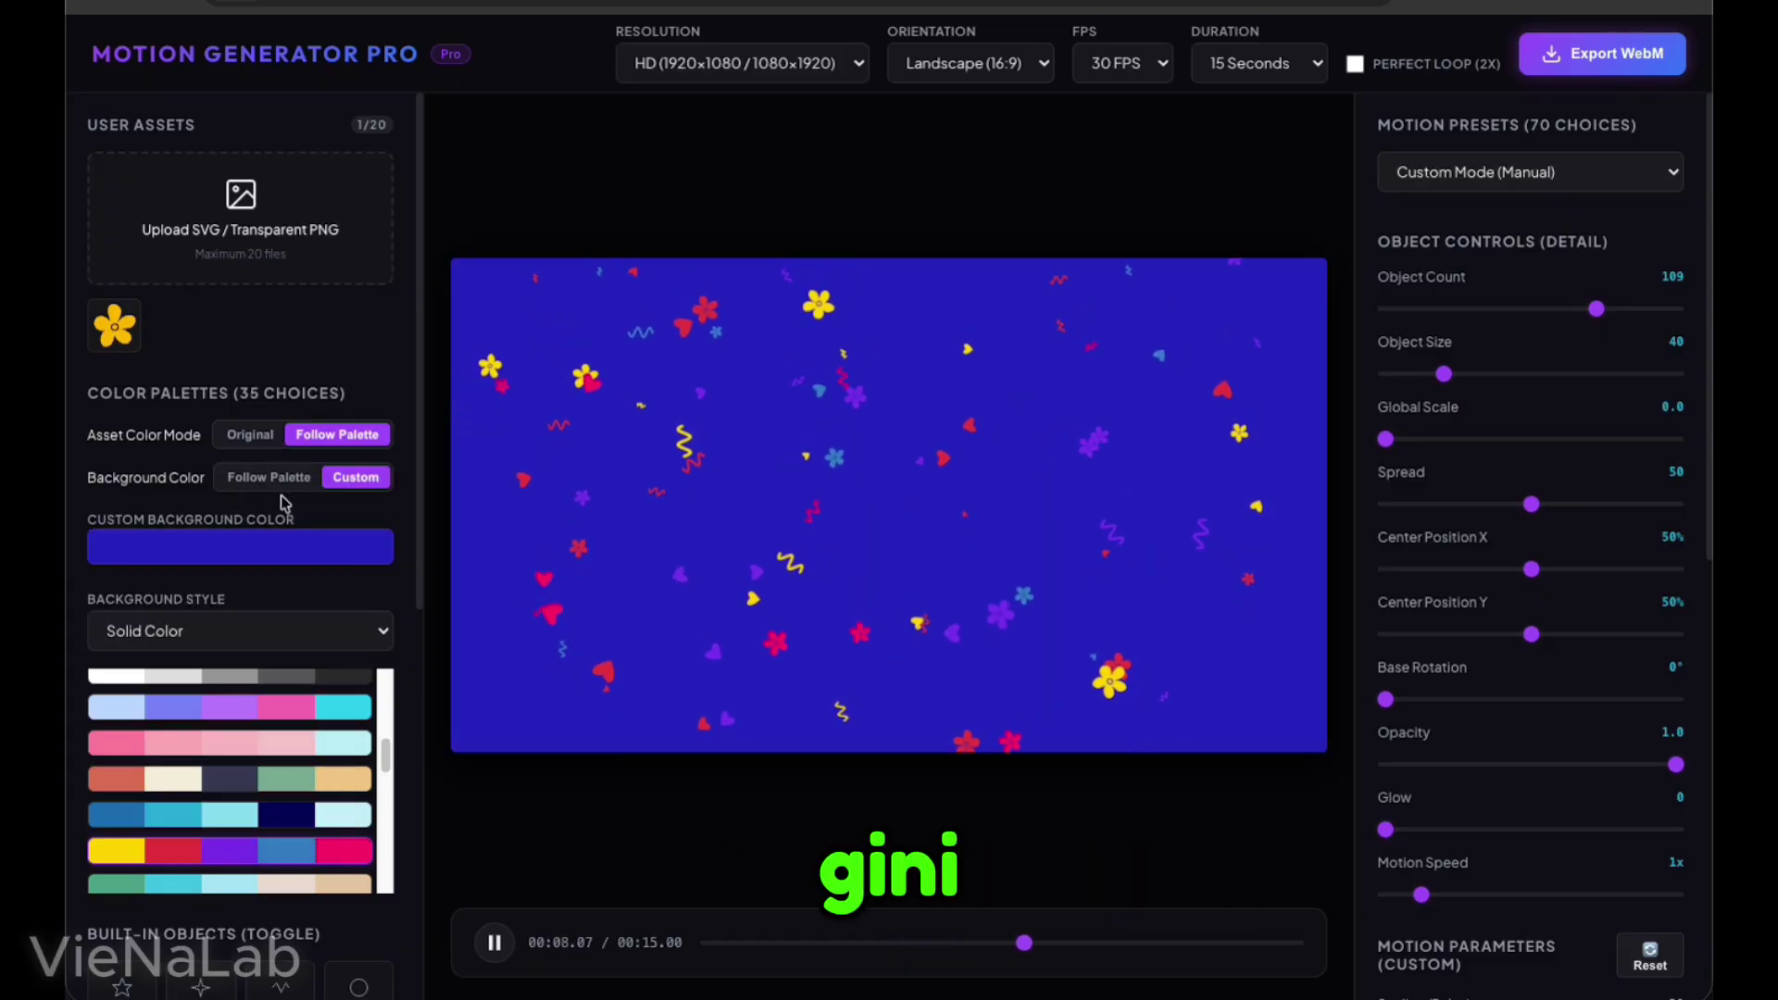
Set the background style to Linear Gradient with bright purple as the first color and soft yellow (253, 225, 63) as the second
{"action": "scroll", "coordinate": [293, 597], "scroll_direction": "down", "scroll_amount": 1}
{"action": "left_click", "coordinate": [266, 597]}
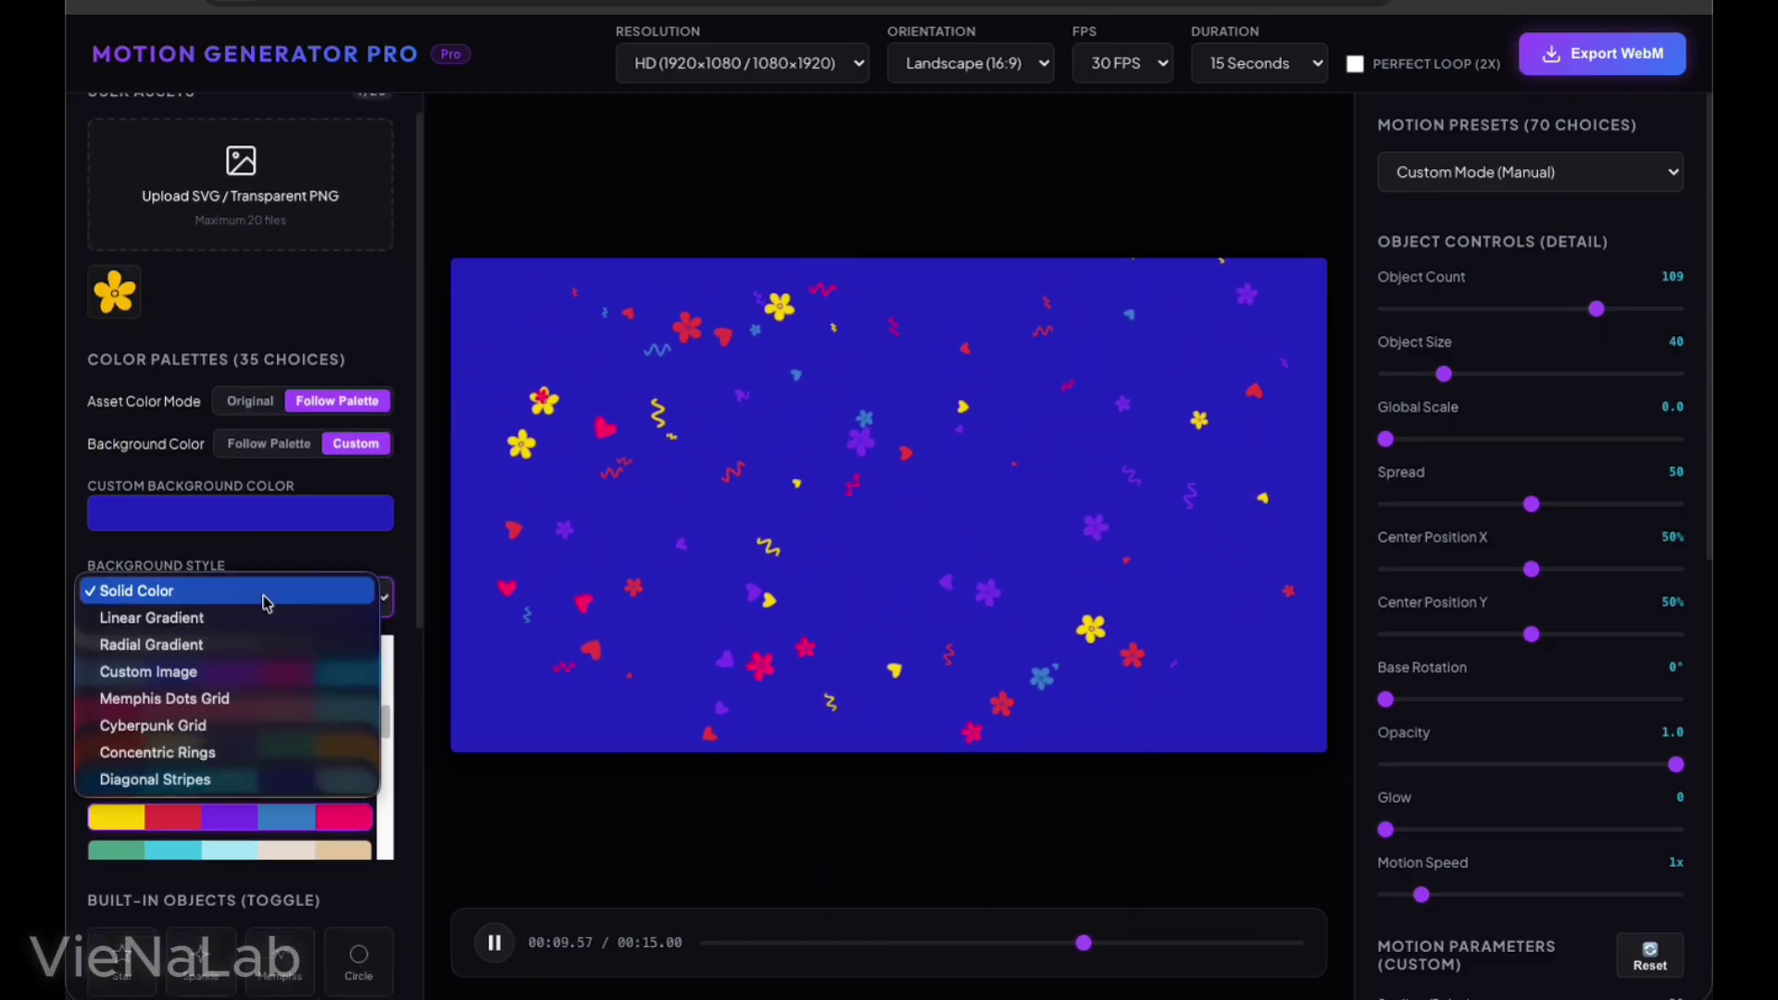
{"action": "left_click", "coordinate": [163, 618]}
{"action": "left_click", "coordinate": [163, 683]}
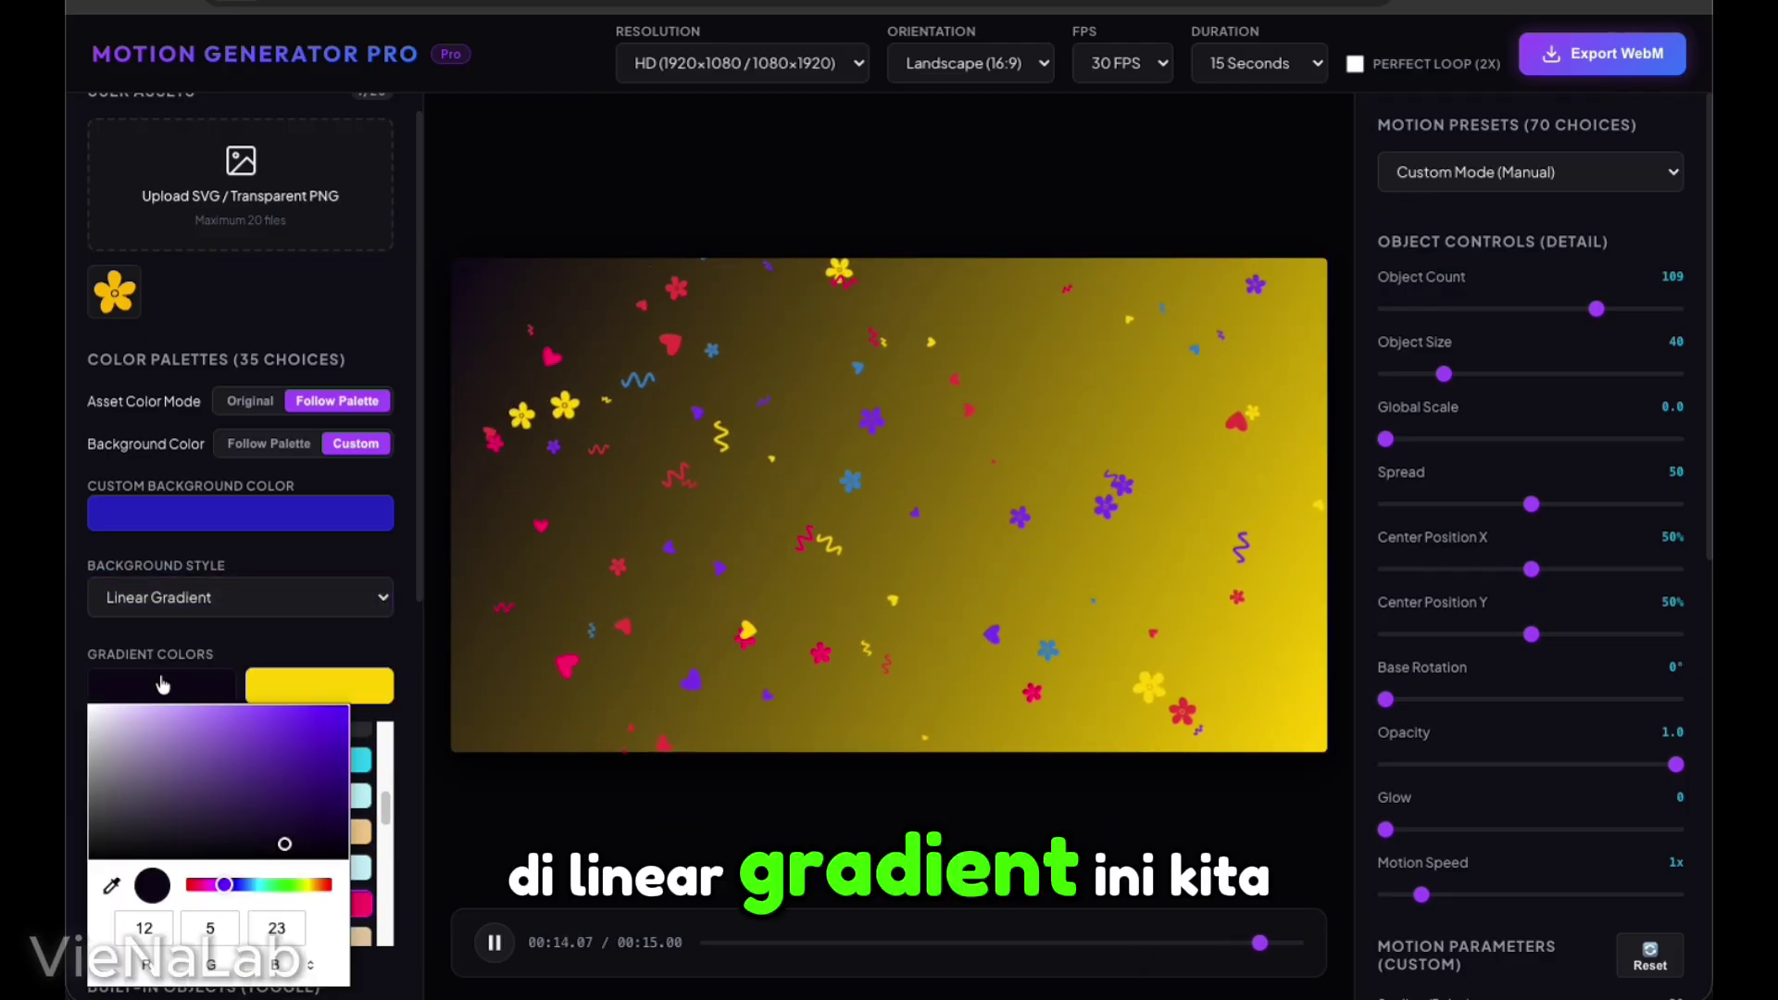
{"action": "left_click_drag", "start_coordinate": [226, 762], "coordinate": [269, 690]}
{"action": "left_click", "coordinate": [307, 687]}
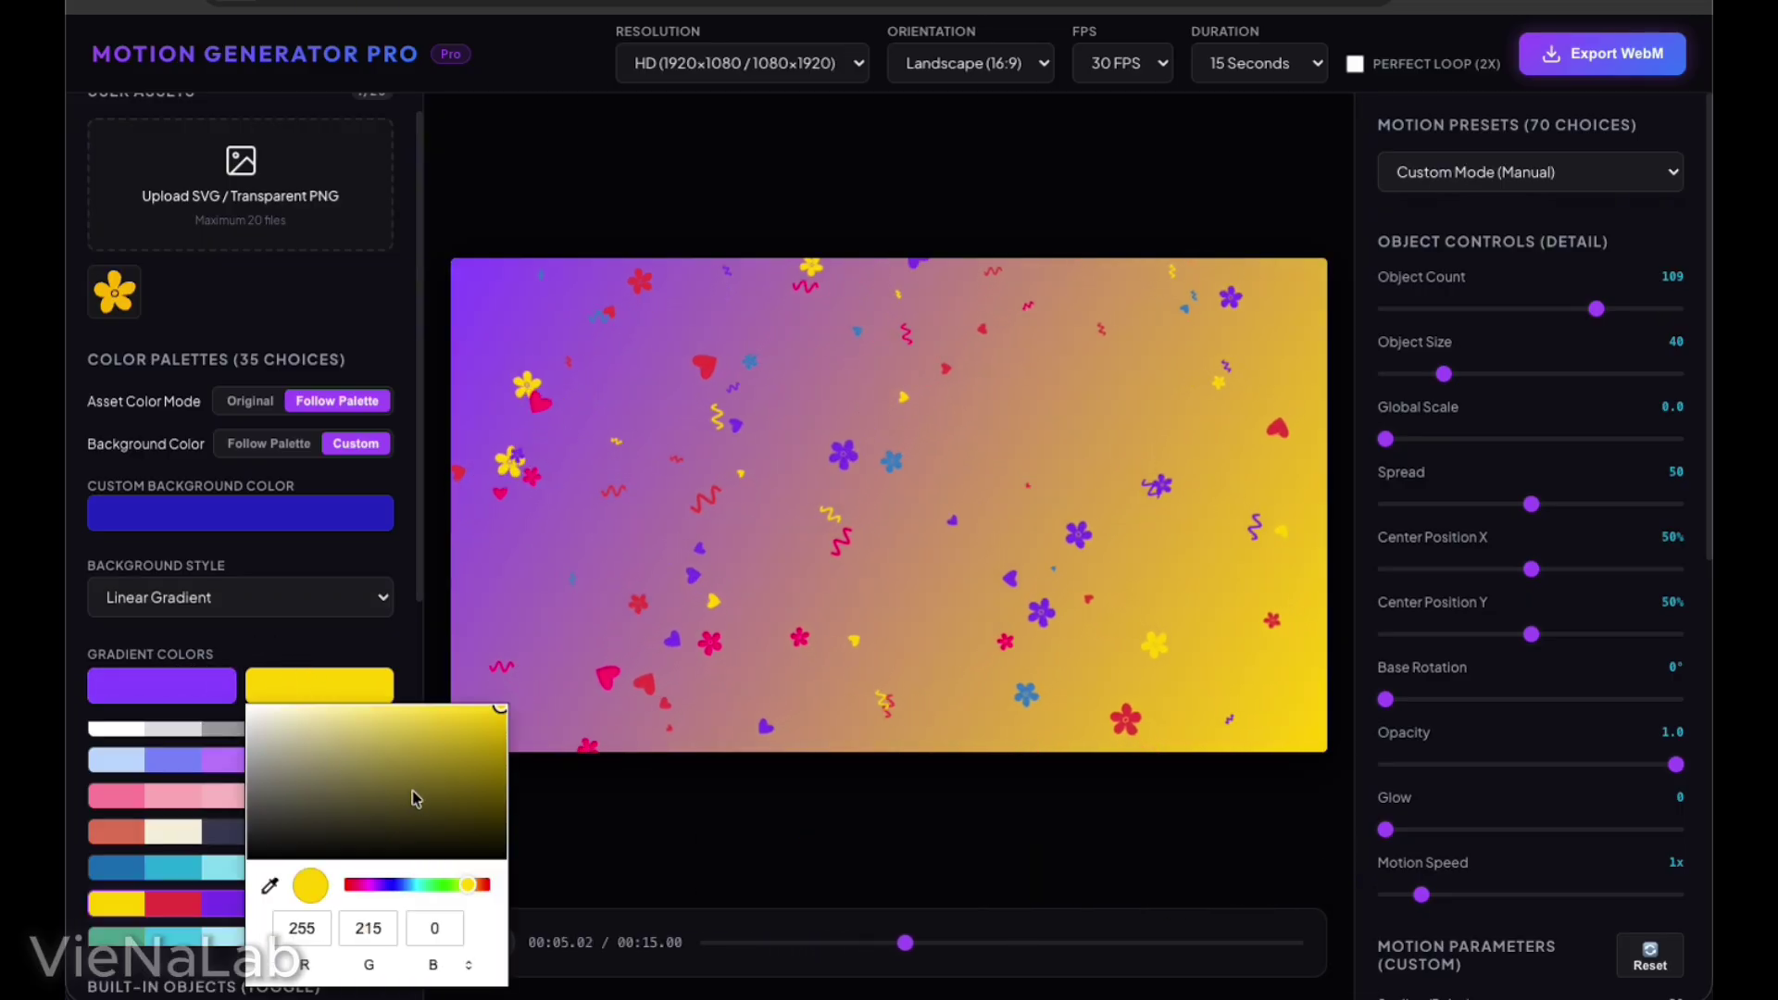
{"action": "left_click_drag", "start_coordinate": [415, 798], "coordinate": [439, 711]}
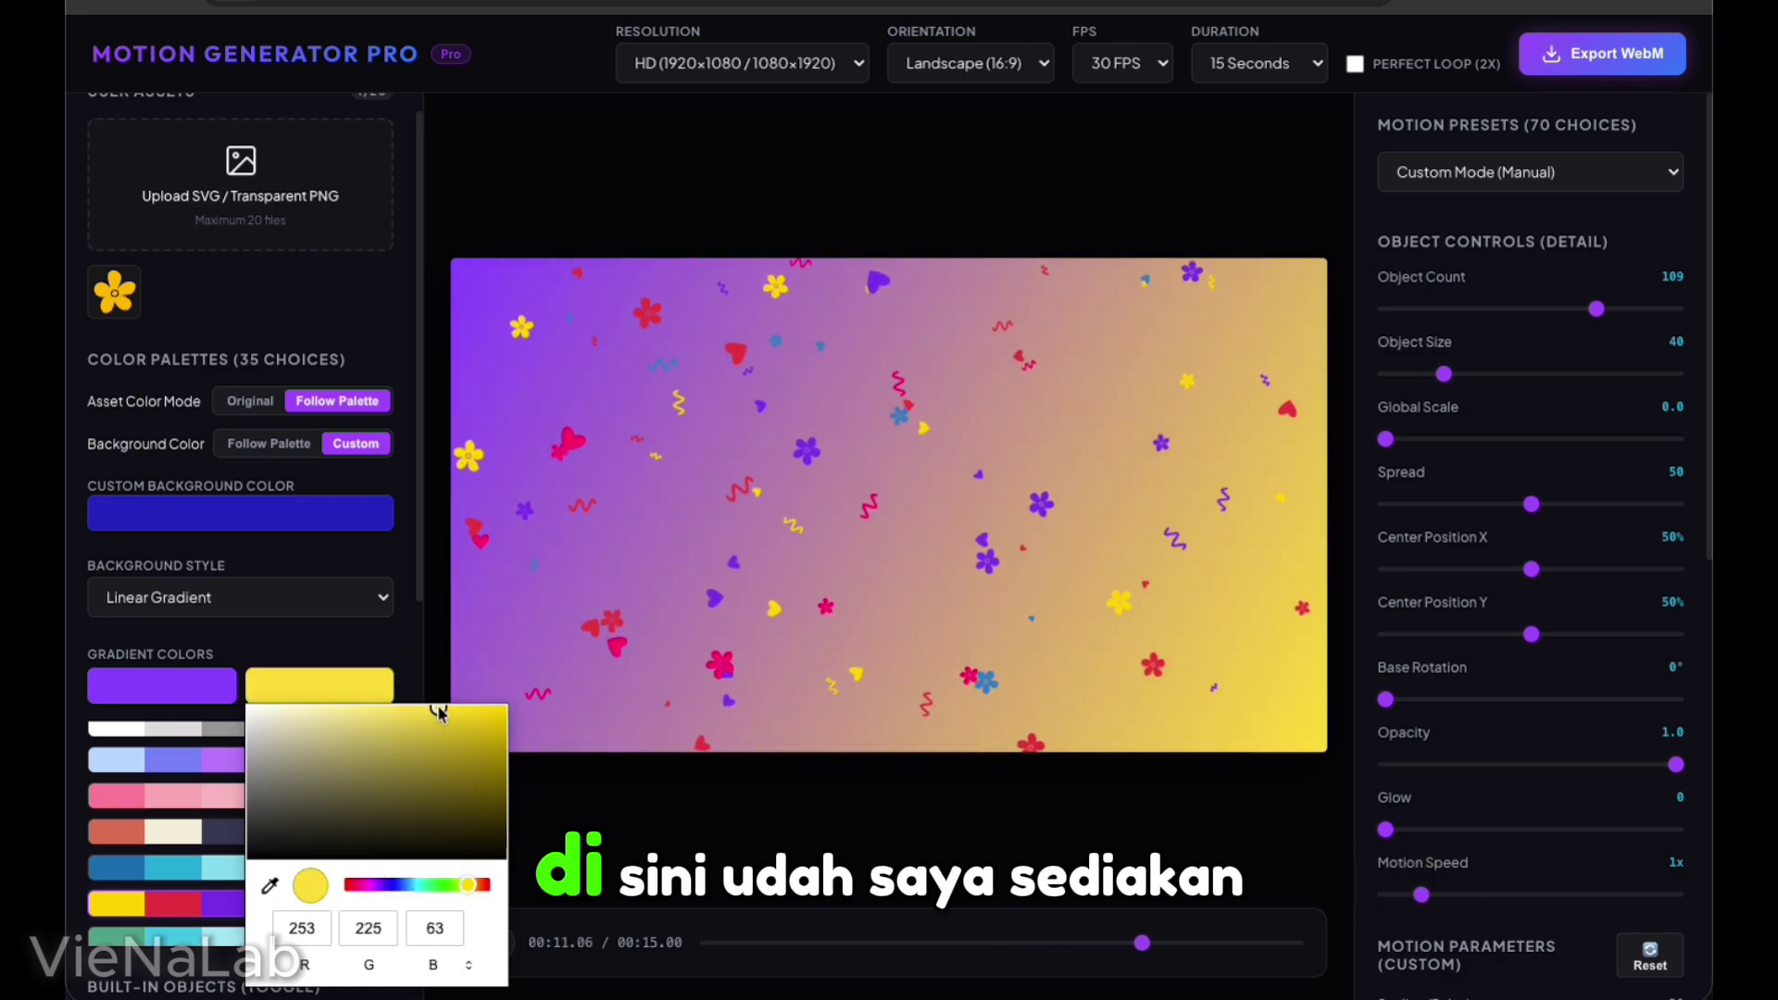
Try the Radial Gradient background style and return to Linear Gradient
{"action": "left_click", "coordinate": [277, 603]}
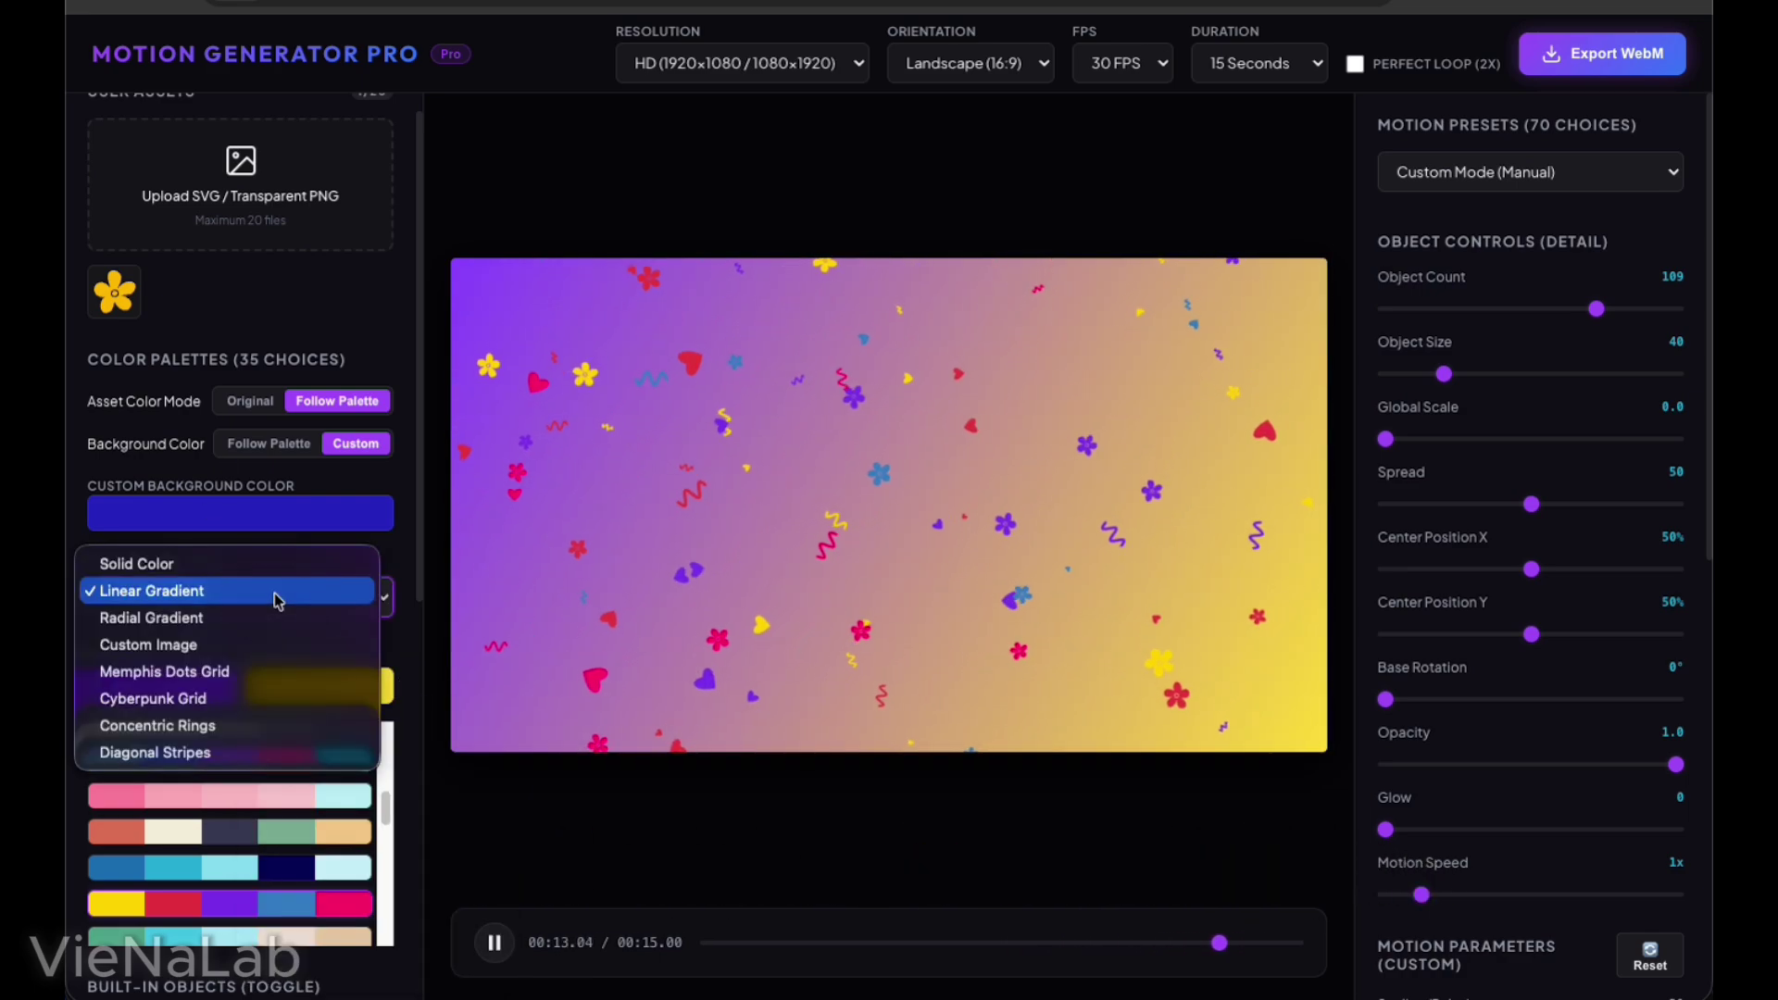
{"action": "left_click", "coordinate": [206, 619]}
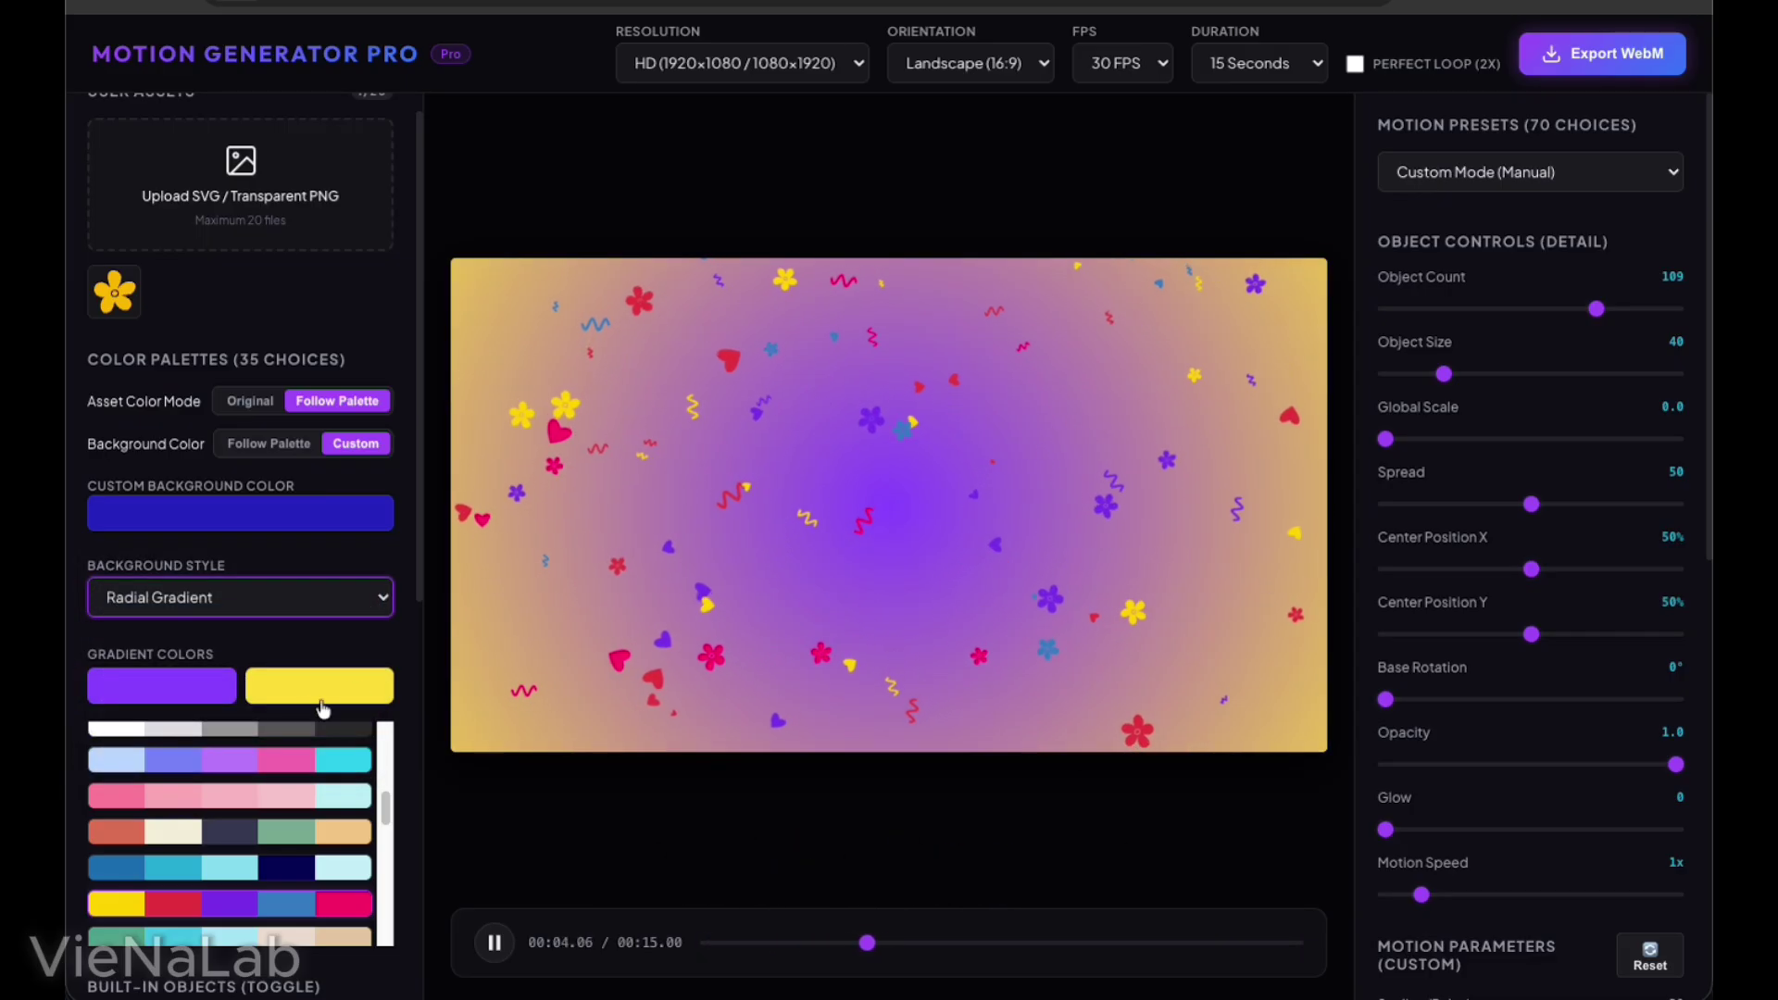
{"action": "left_click", "coordinate": [264, 597]}
{"action": "left_click", "coordinate": [266, 563]}
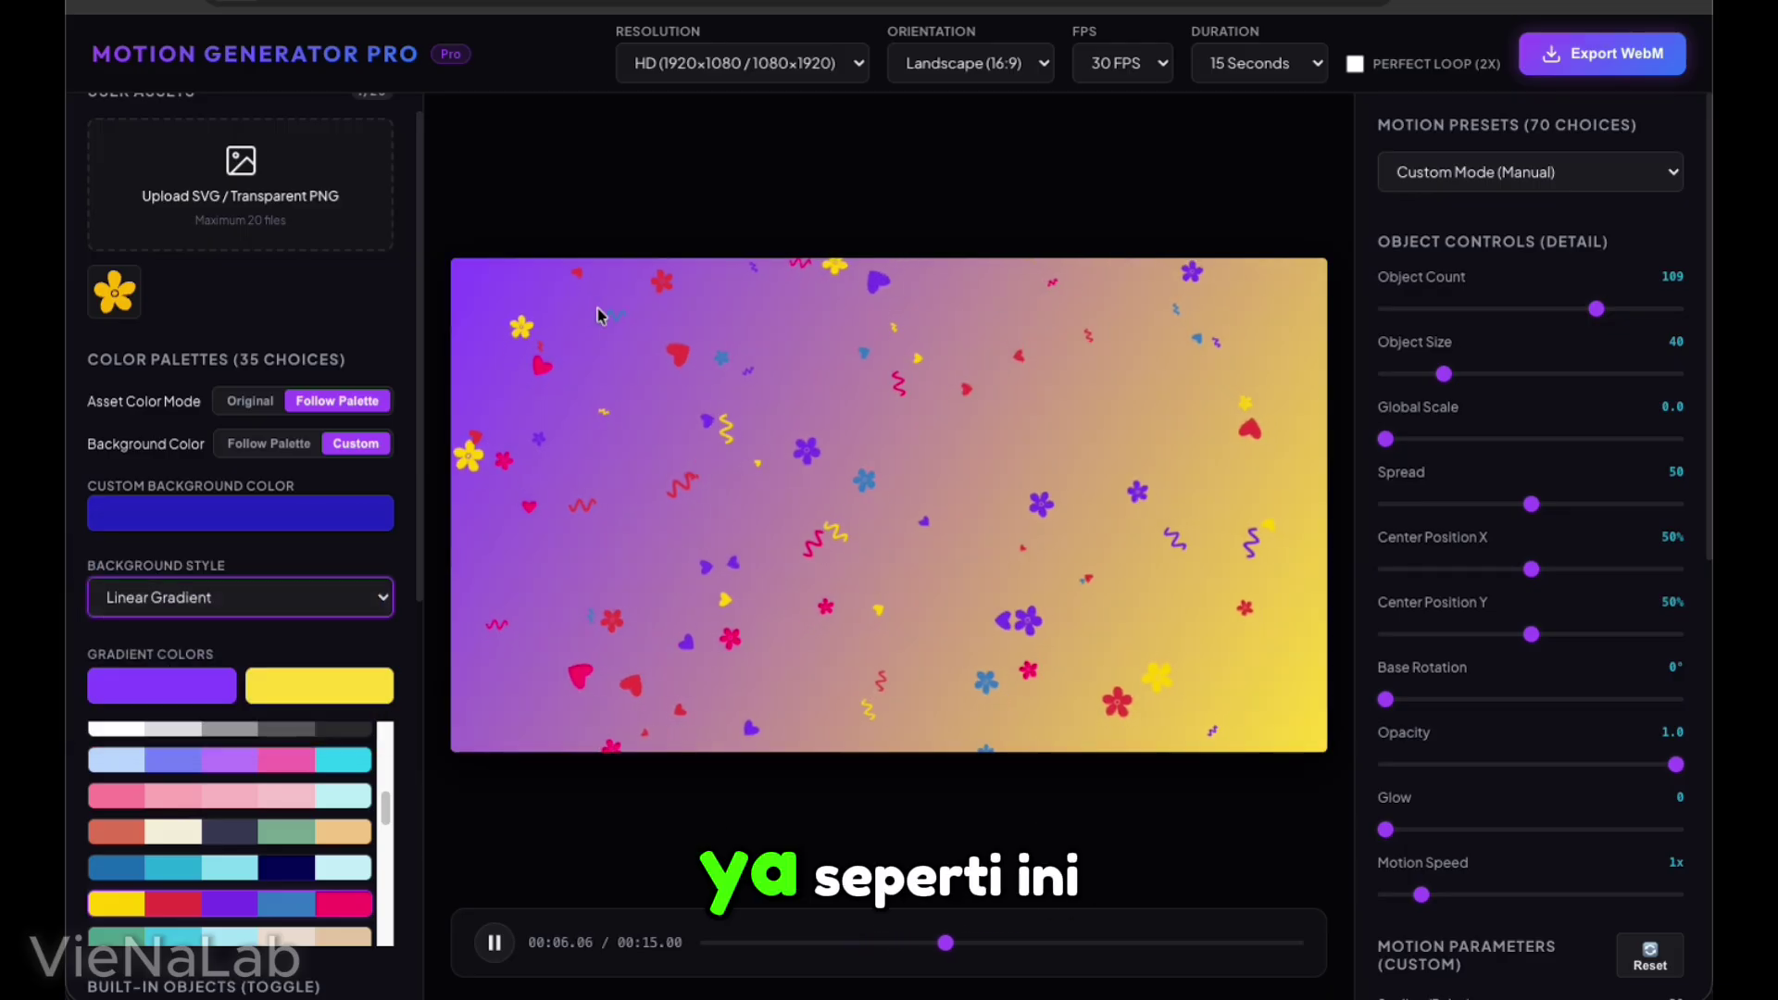
Switch the background style to Custom Image, open the background image upload and cancel without choosing a file
{"action": "left_click", "coordinate": [321, 618]}
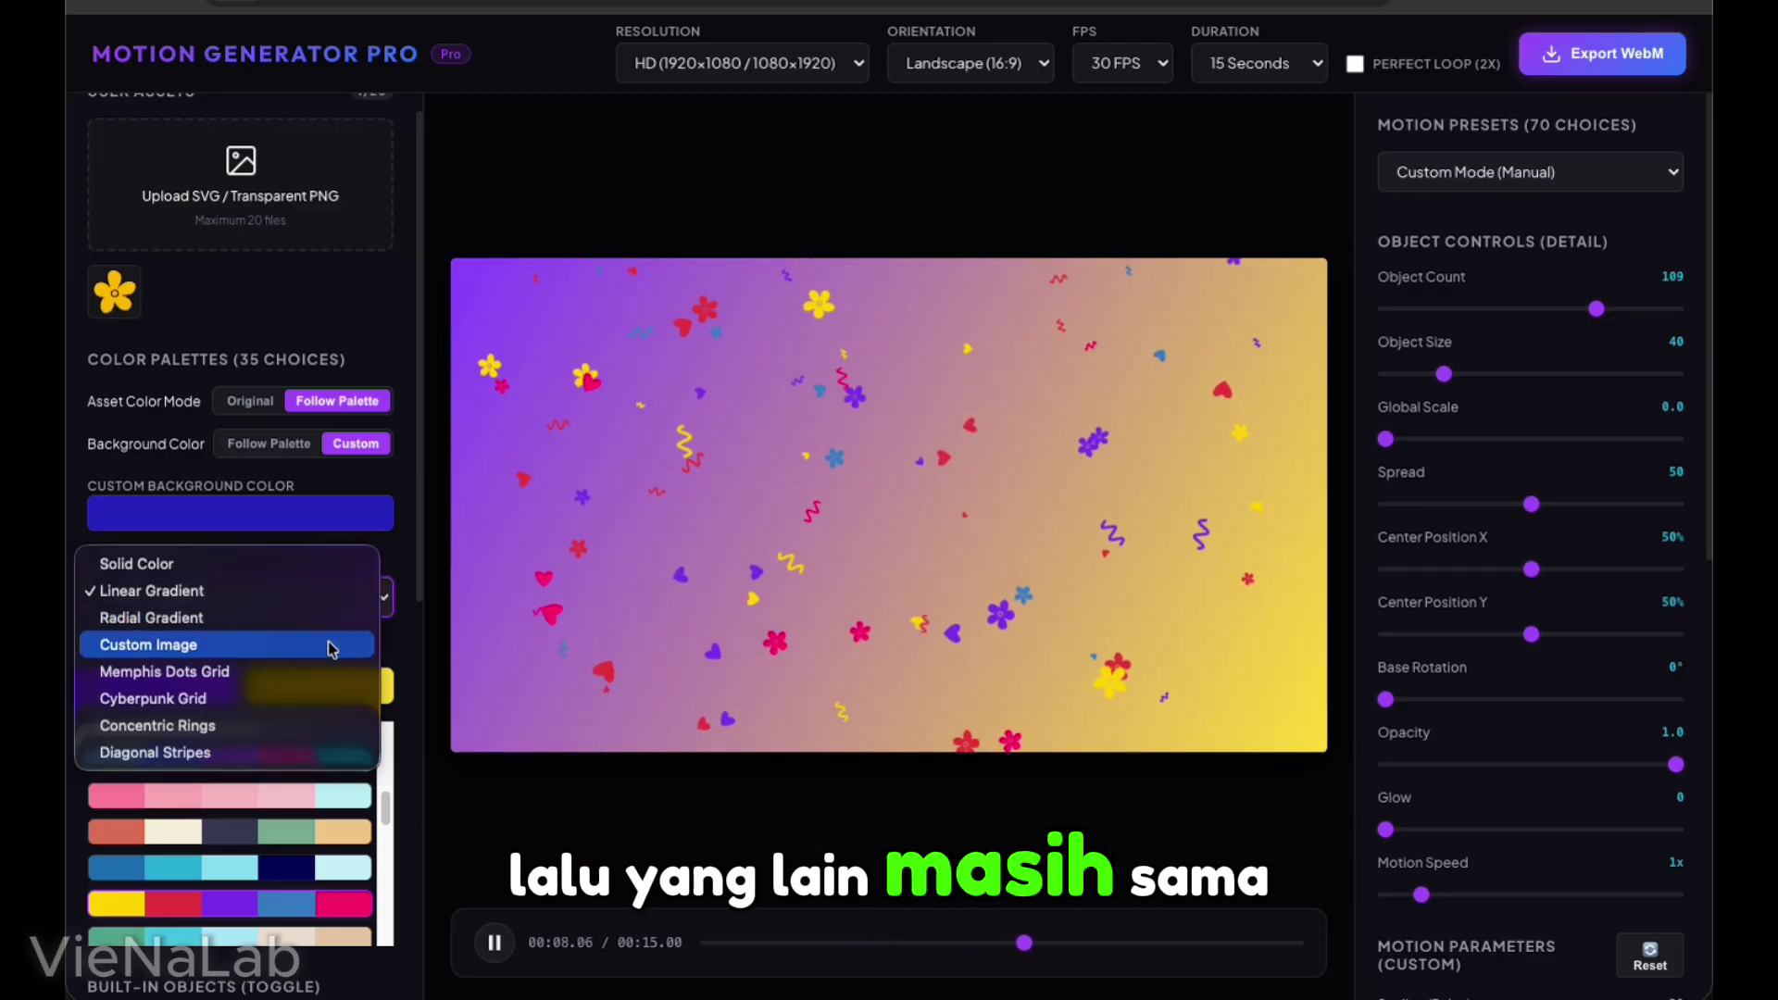
{"action": "left_click", "coordinate": [168, 646]}
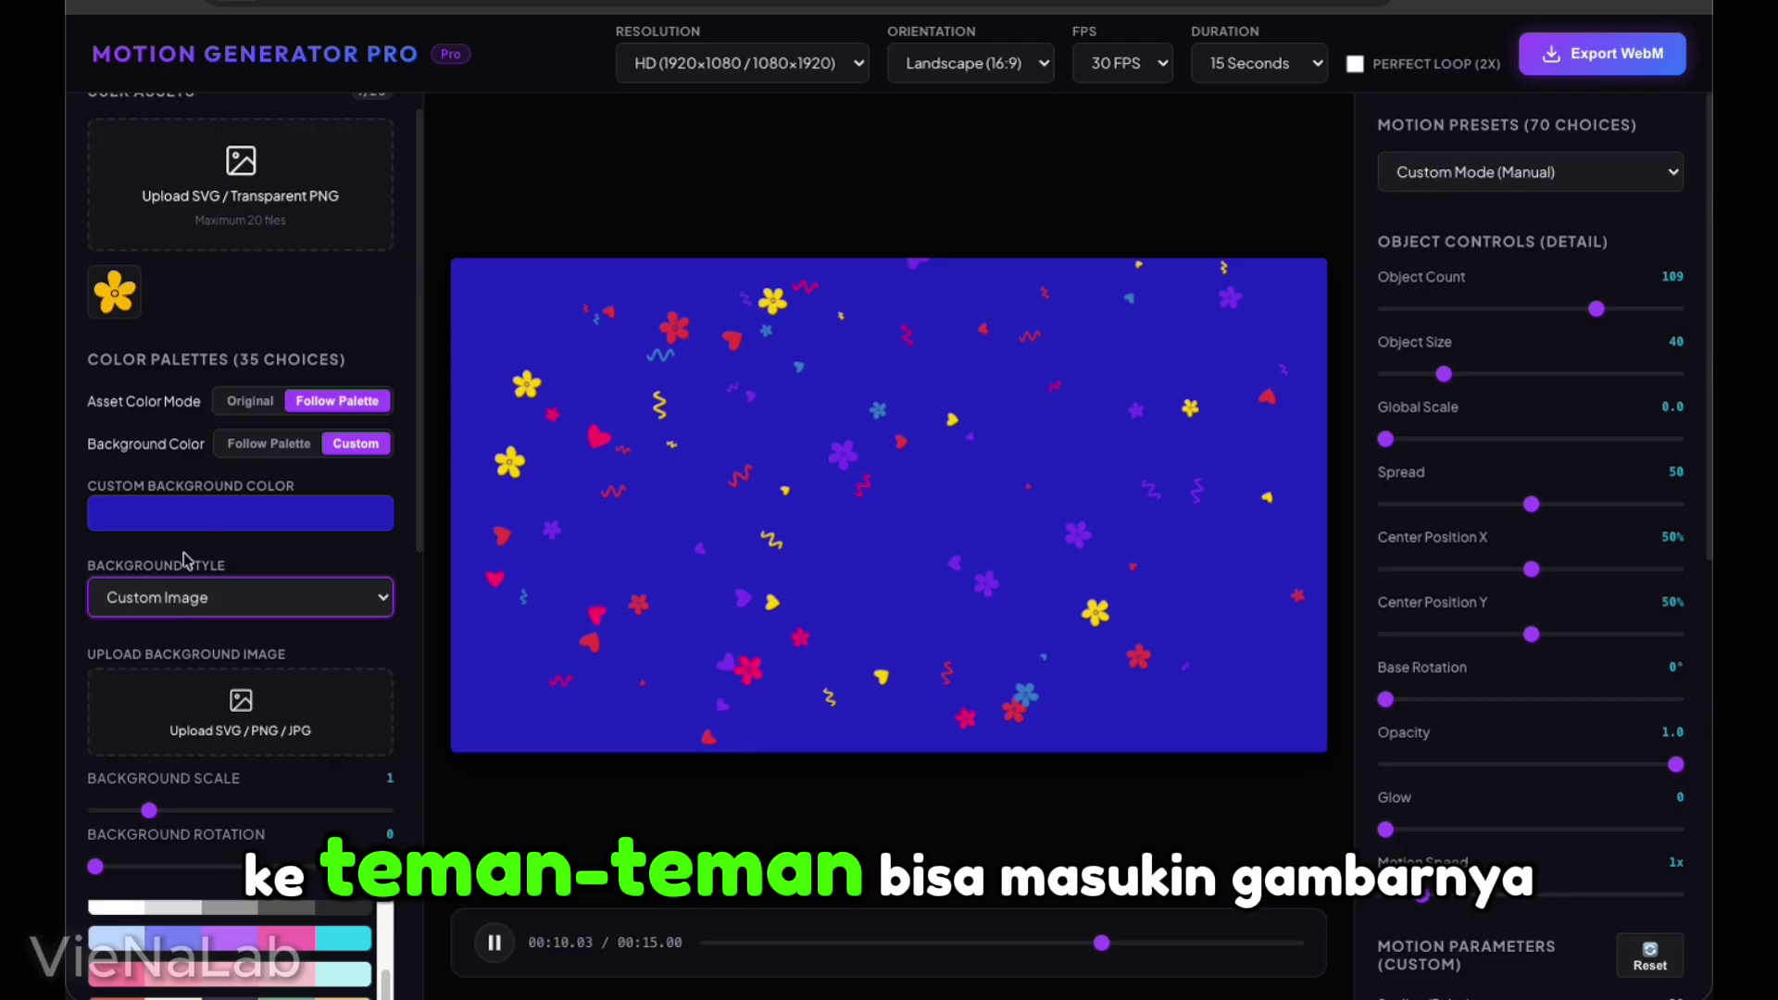
{"action": "left_click", "coordinate": [246, 711]}
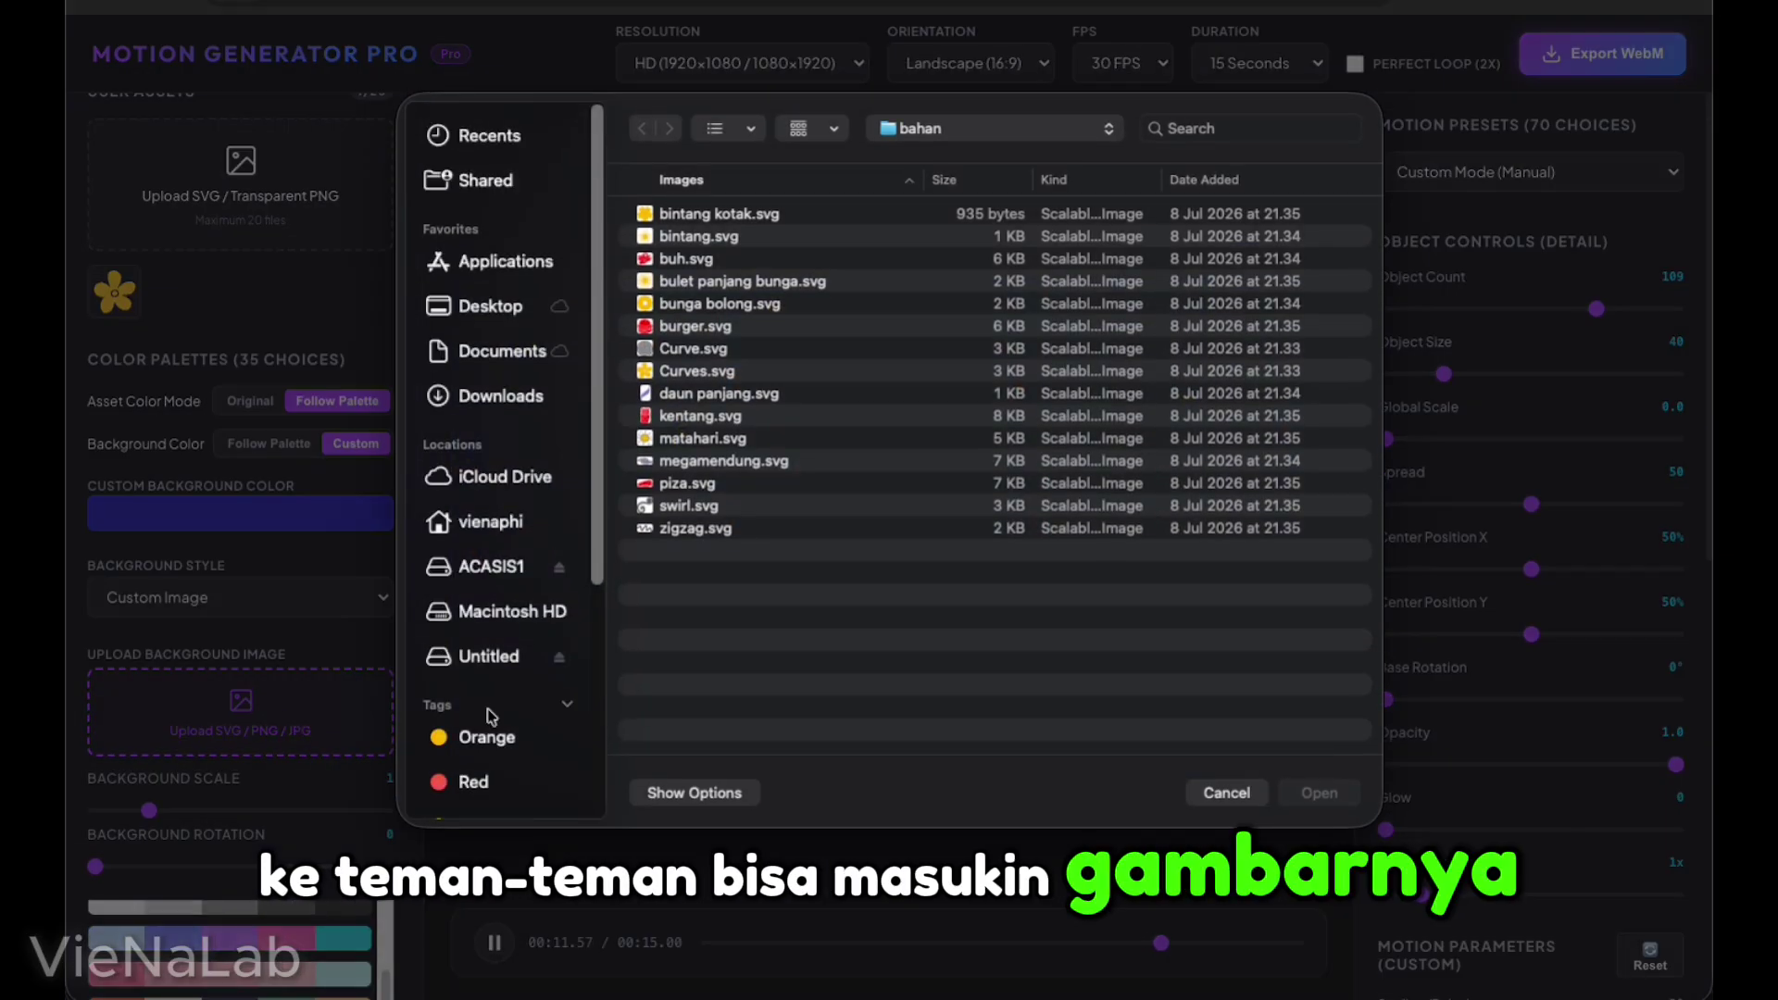
{"action": "left_click", "coordinate": [1220, 791]}
Set the background style to Memphis Dots Grid and save the exported motion file to folder 3 in JULI WEBM
{"action": "left_click", "coordinate": [287, 597]}
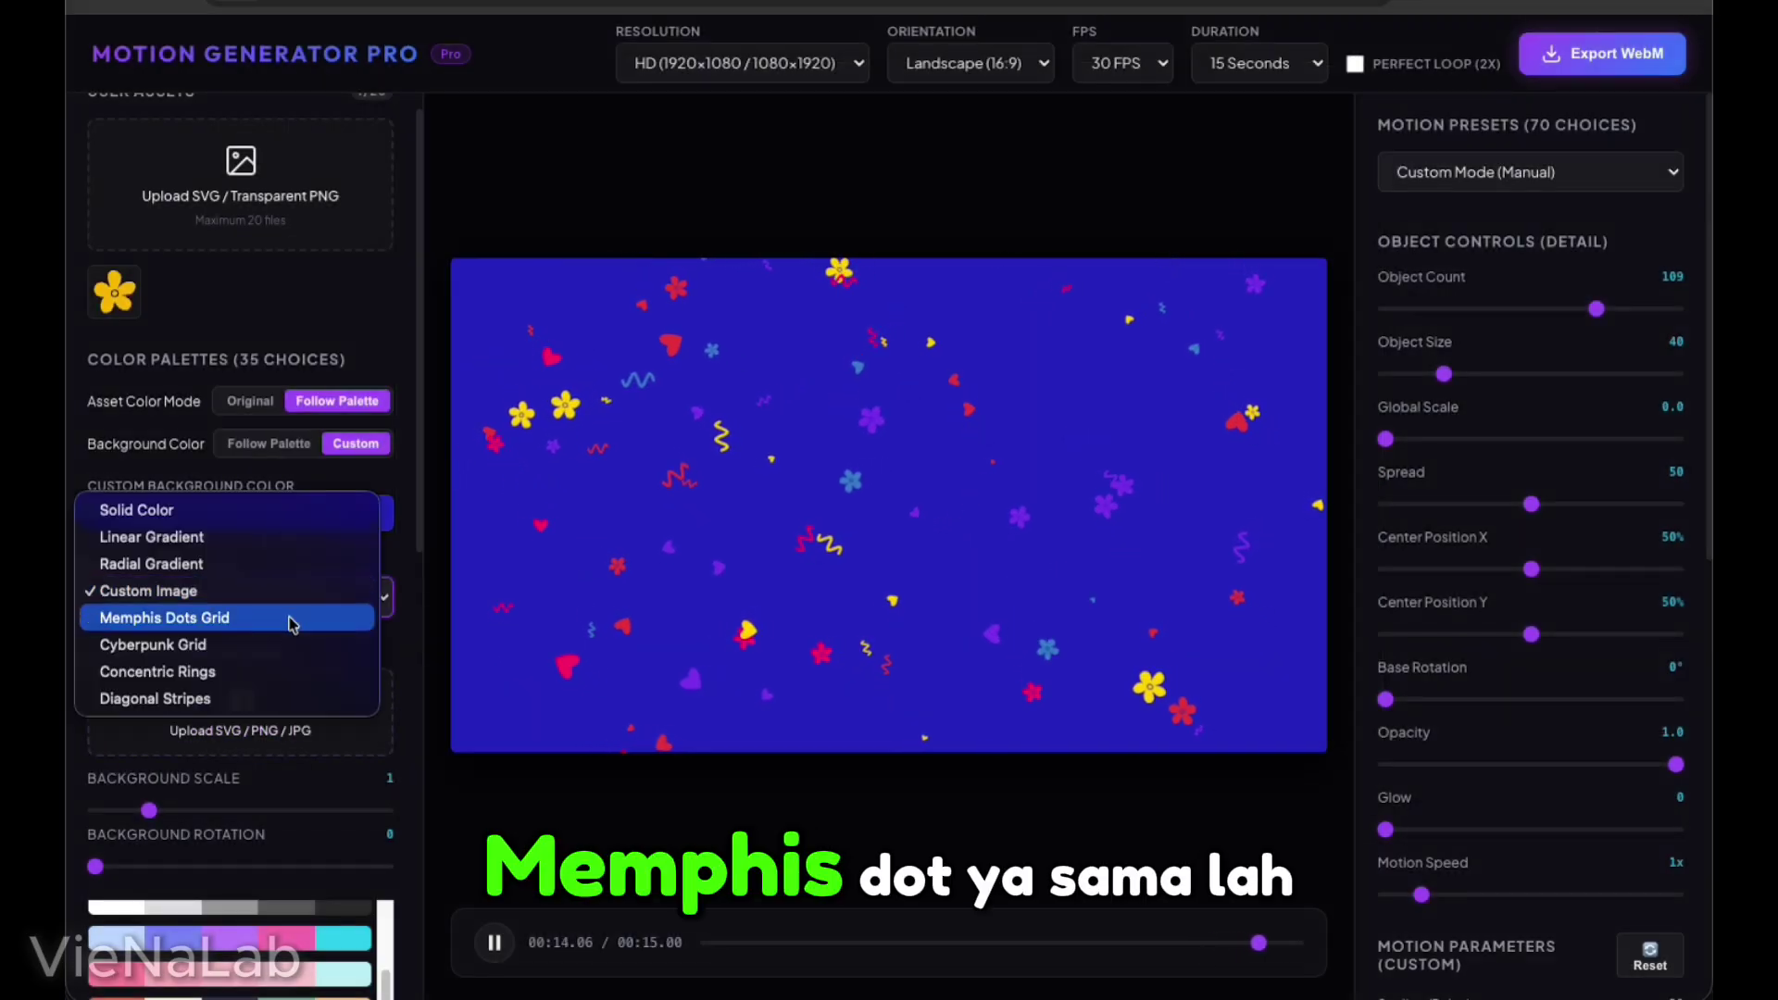
{"action": "left_click", "coordinate": [293, 625]}
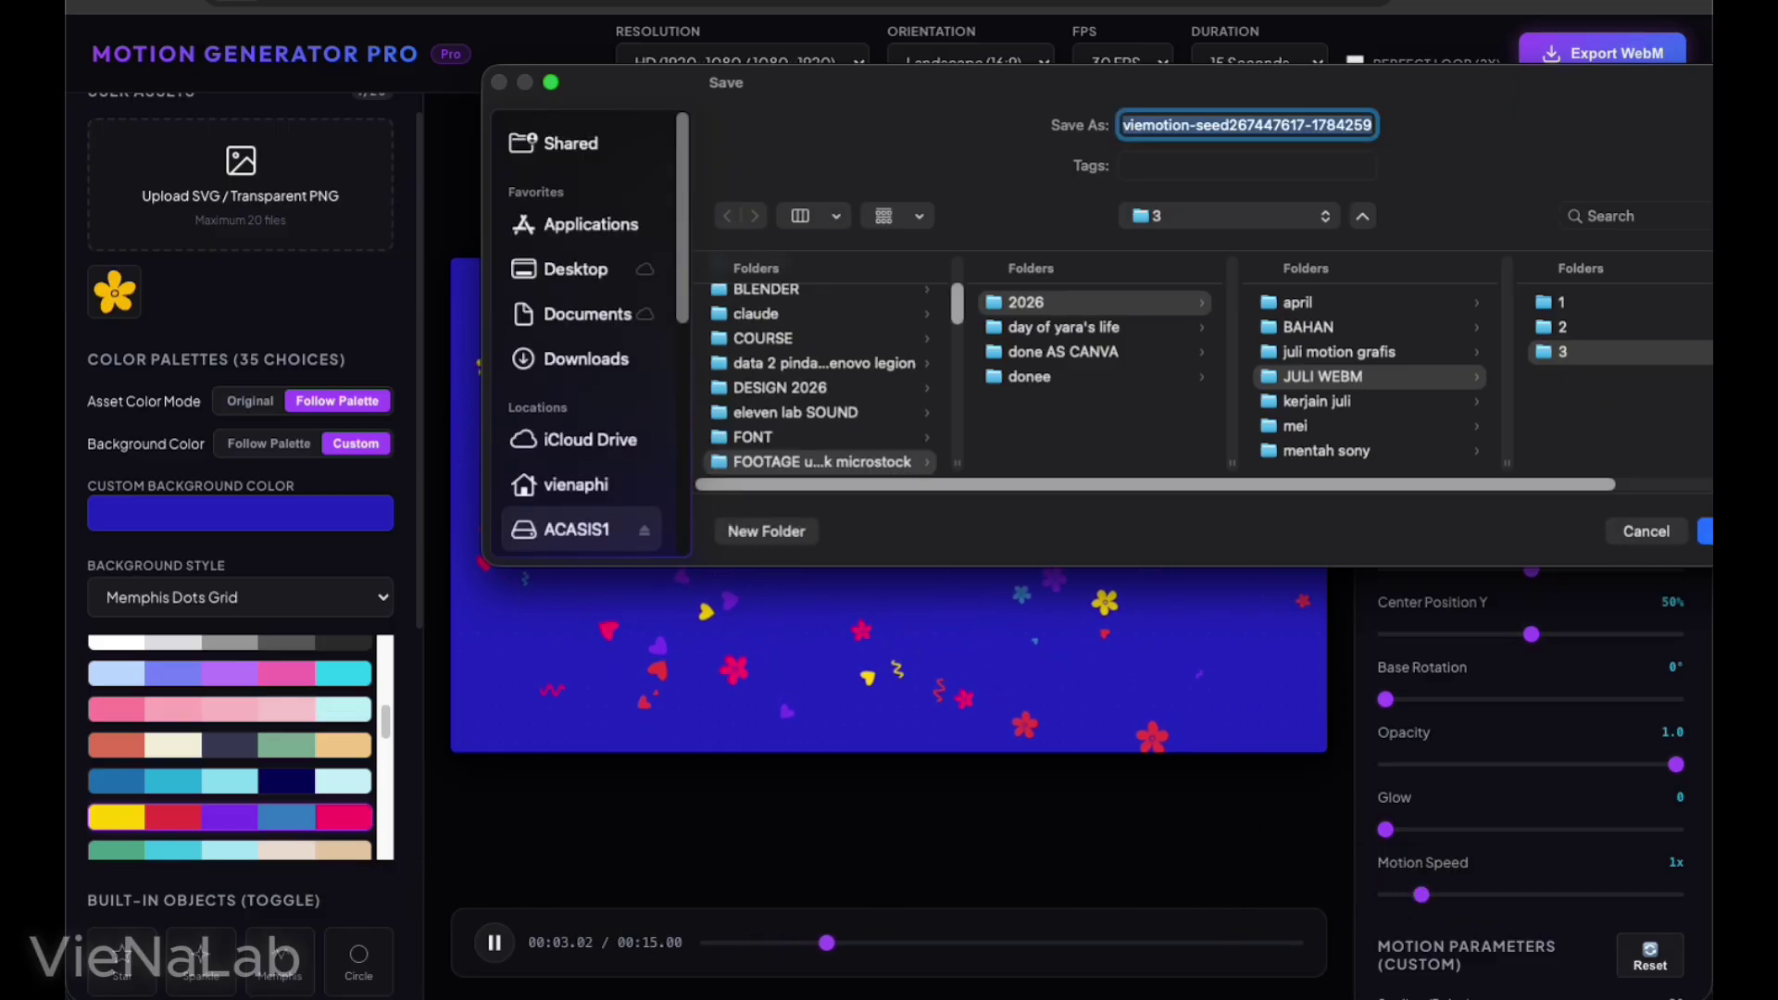
{"action": "left_click", "coordinate": [1708, 535]}
{"action": "left_click", "coordinate": [1064, 295]}
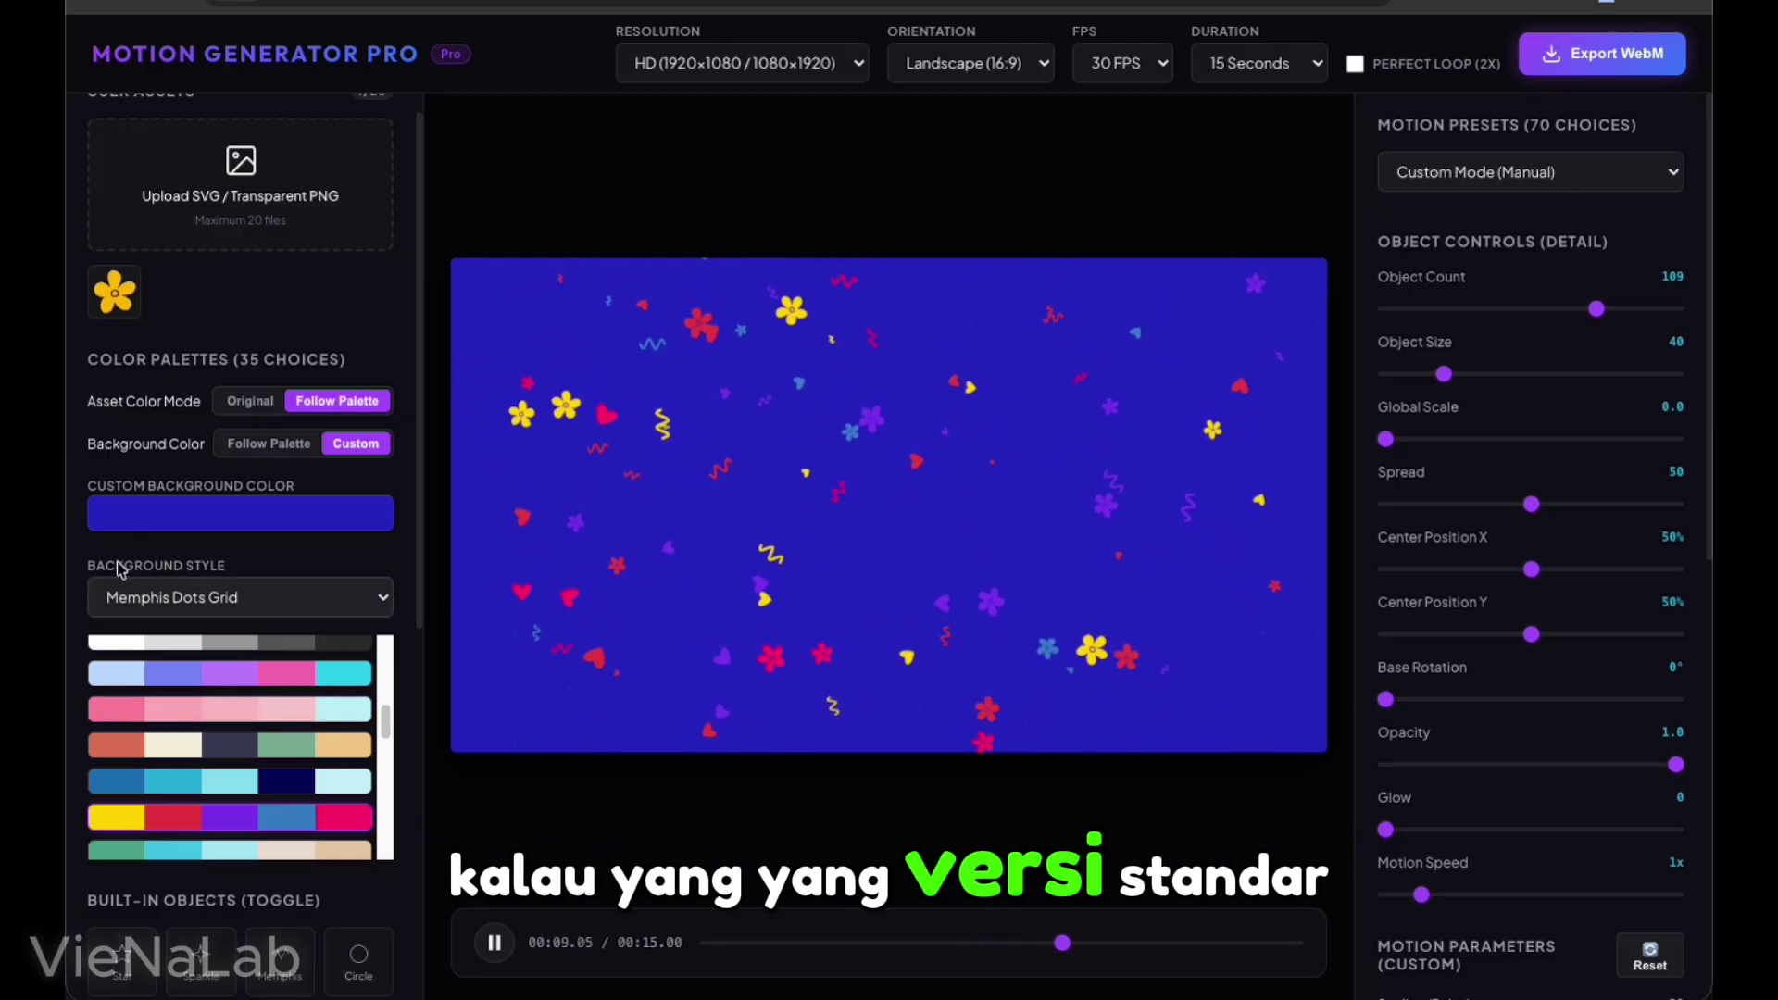
Try the Diagonal Stripes background style and set the background color to Follow Palette
{"action": "left_click", "coordinate": [139, 594]}
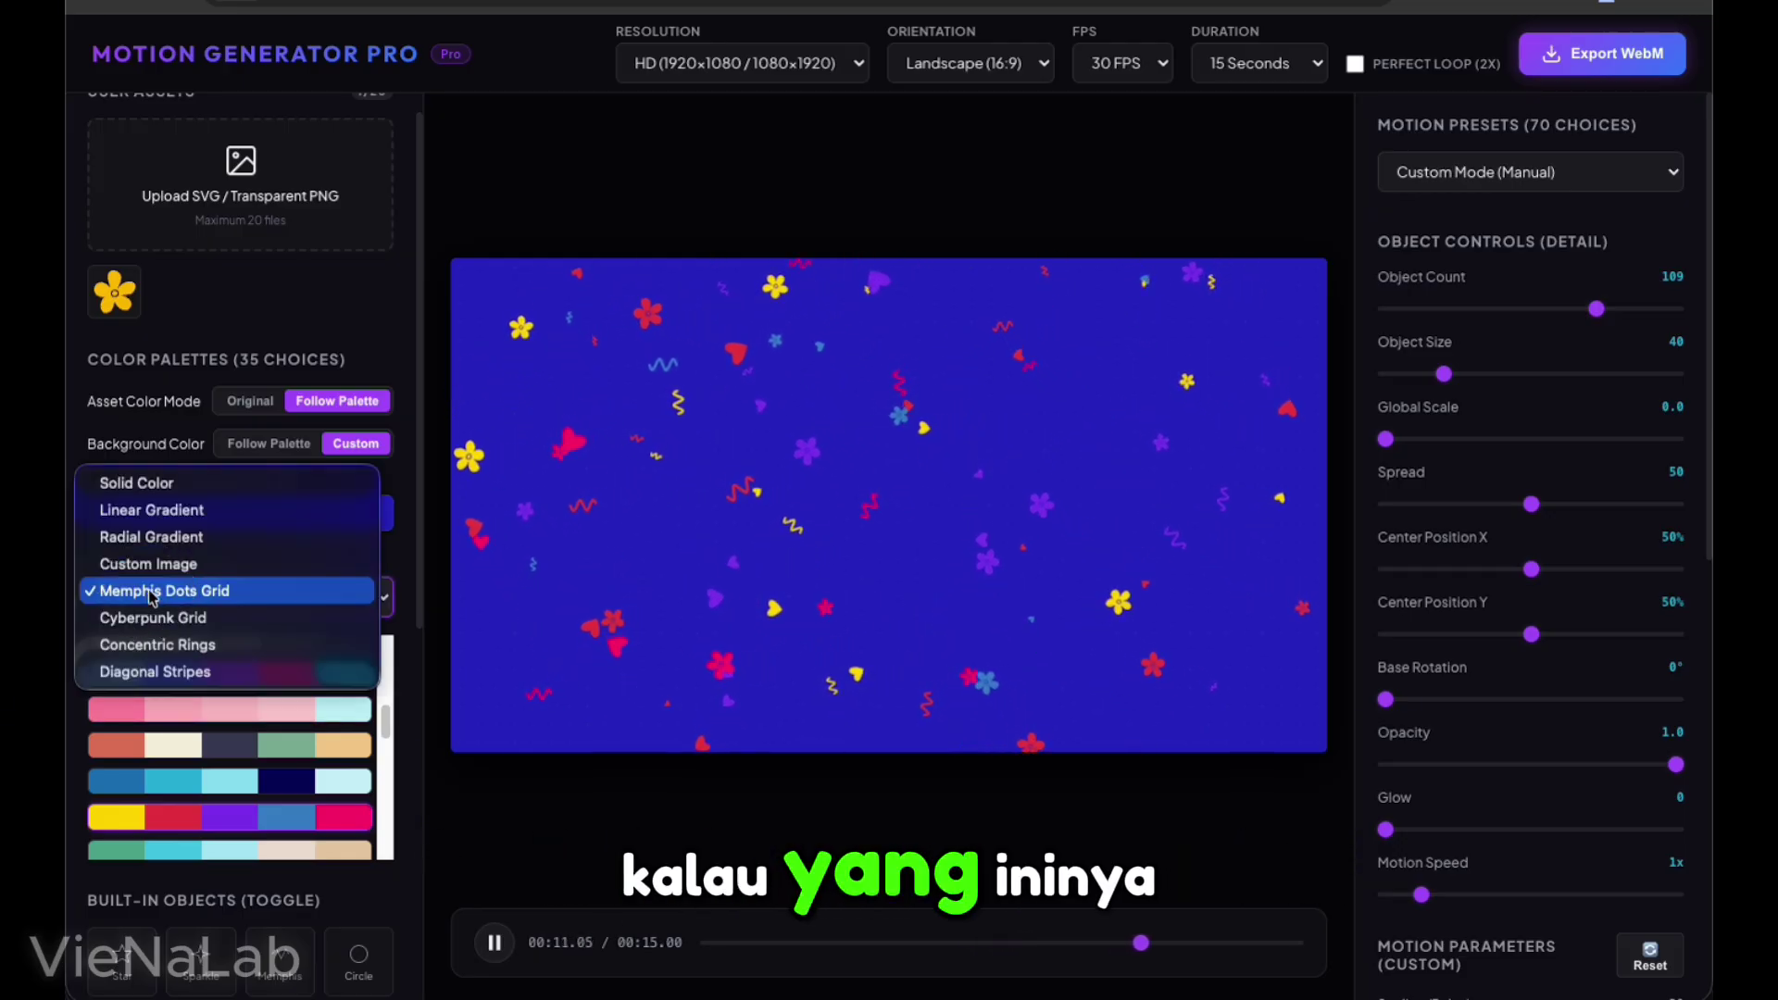
{"action": "left_click", "coordinate": [234, 674]}
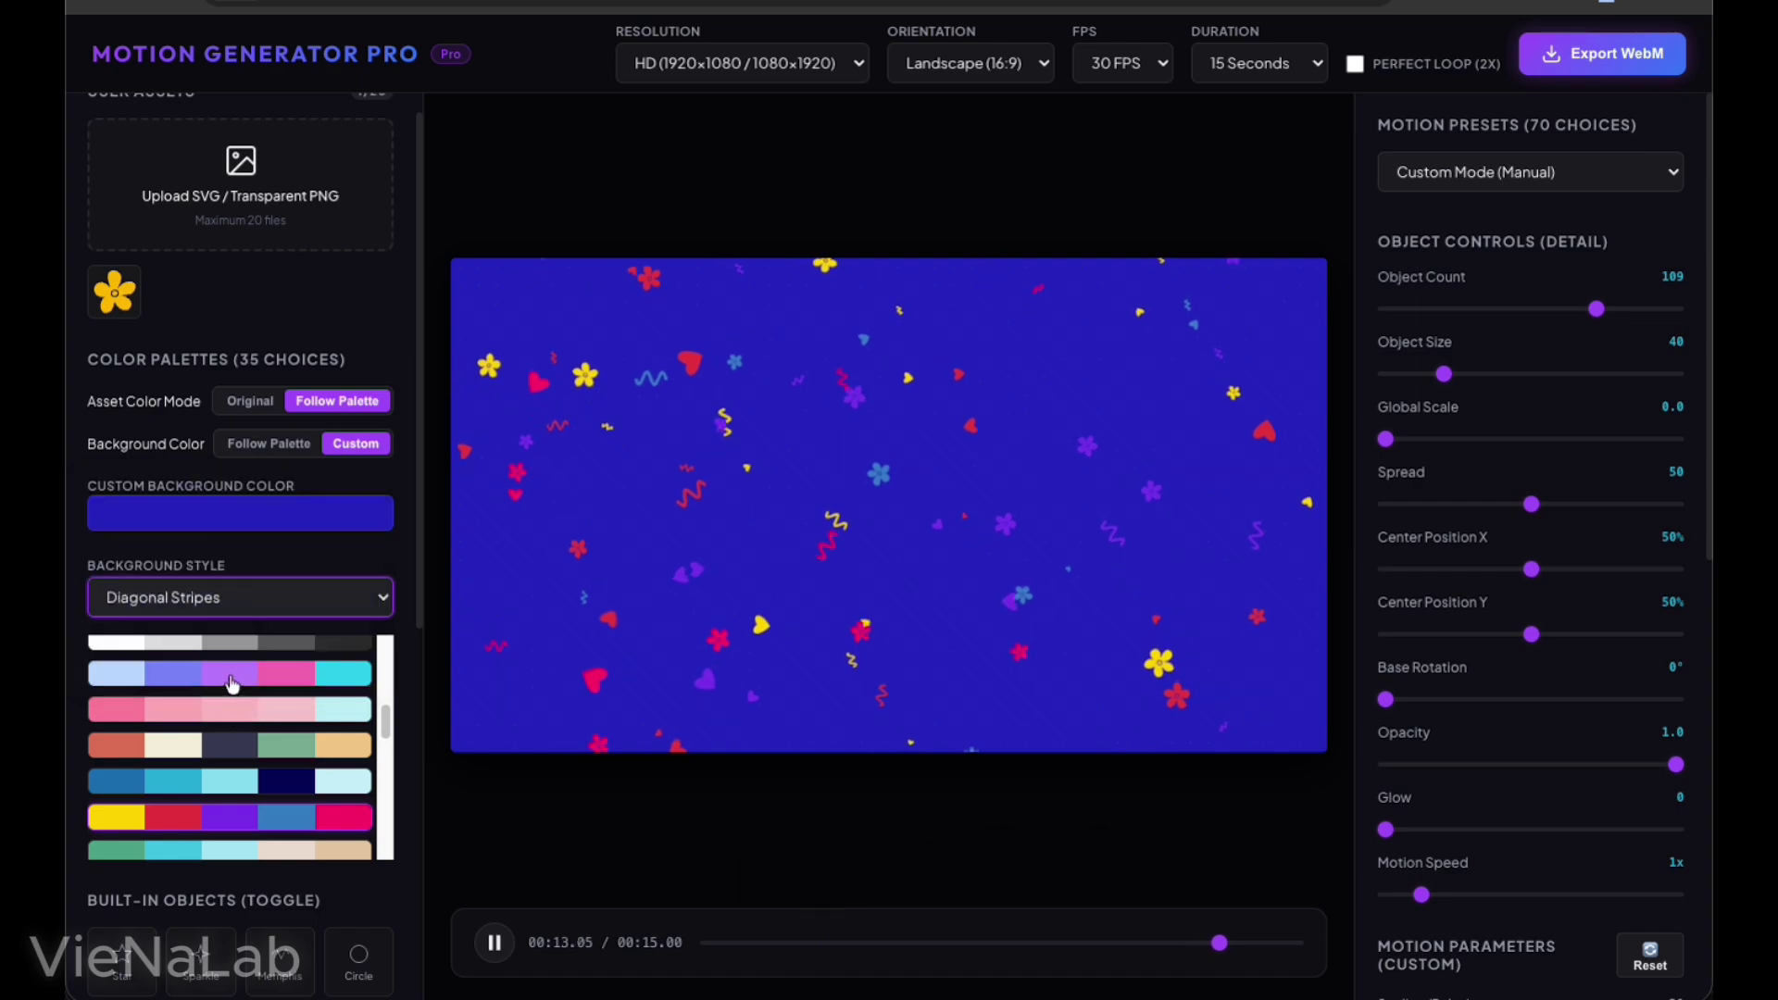
{"action": "left_click", "coordinate": [242, 506]}
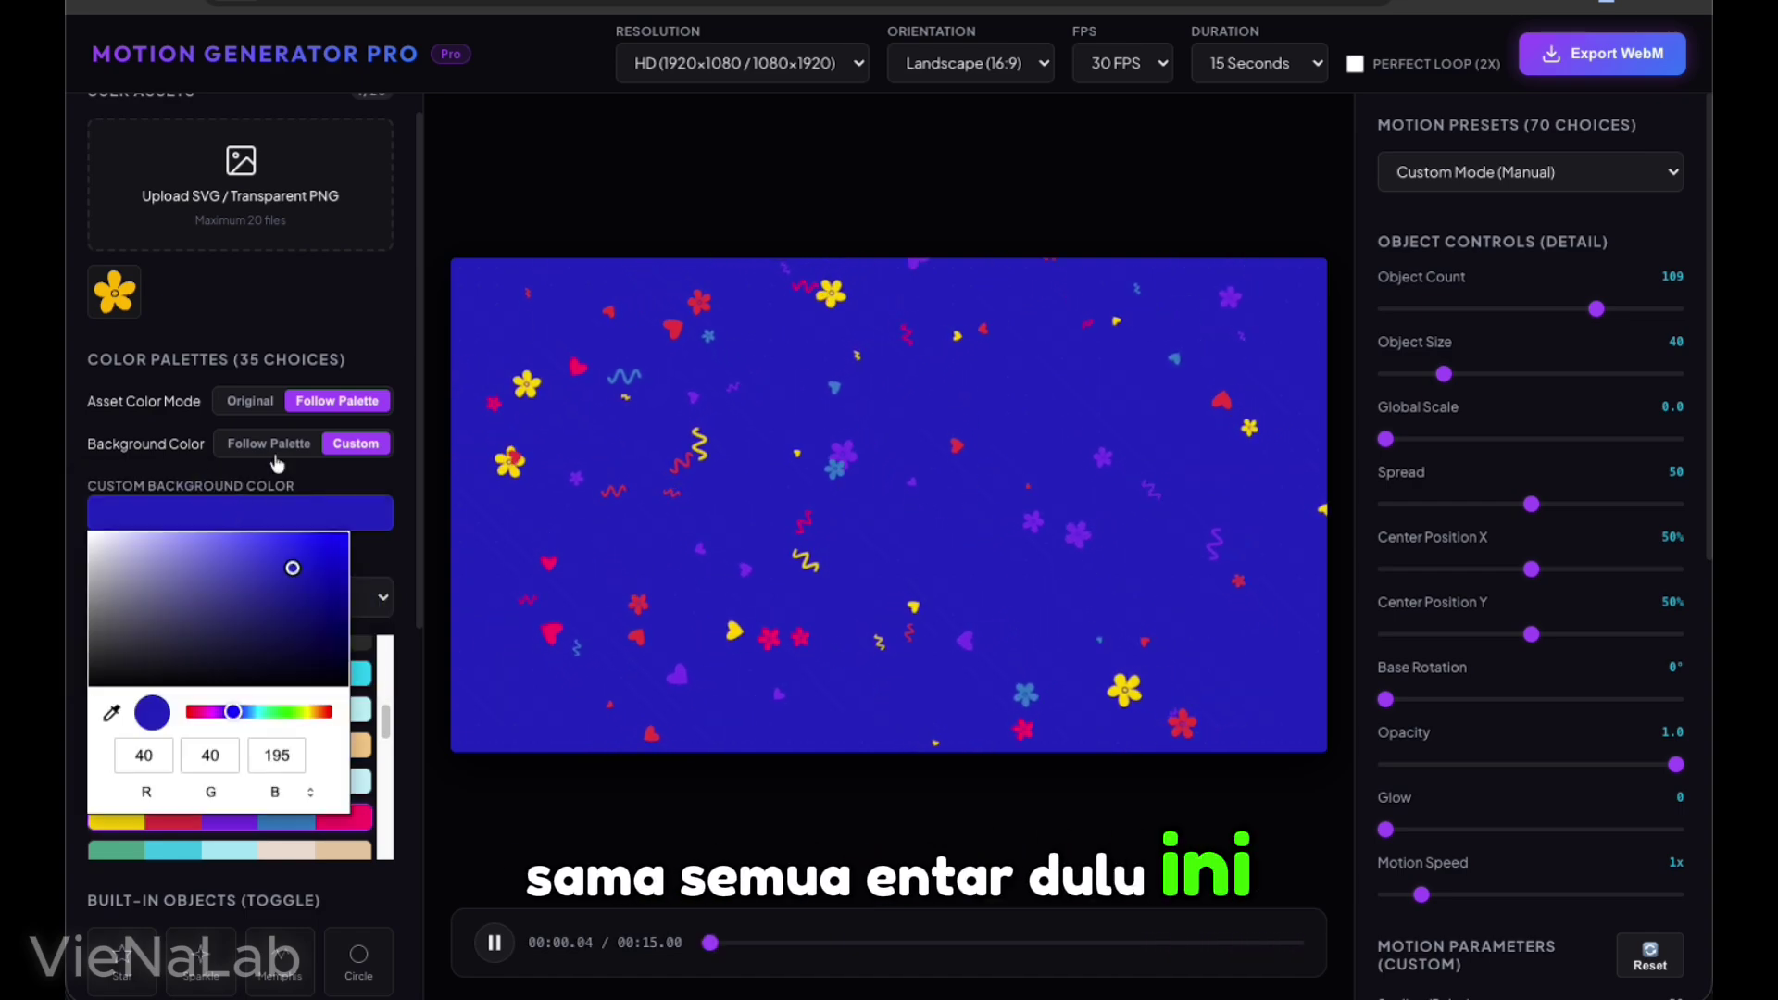
{"action": "left_click", "coordinate": [271, 444]}
Set the background style to Concentric Rings and choose the coral, cream, slate, green and tan palette
{"action": "left_click", "coordinate": [274, 520]}
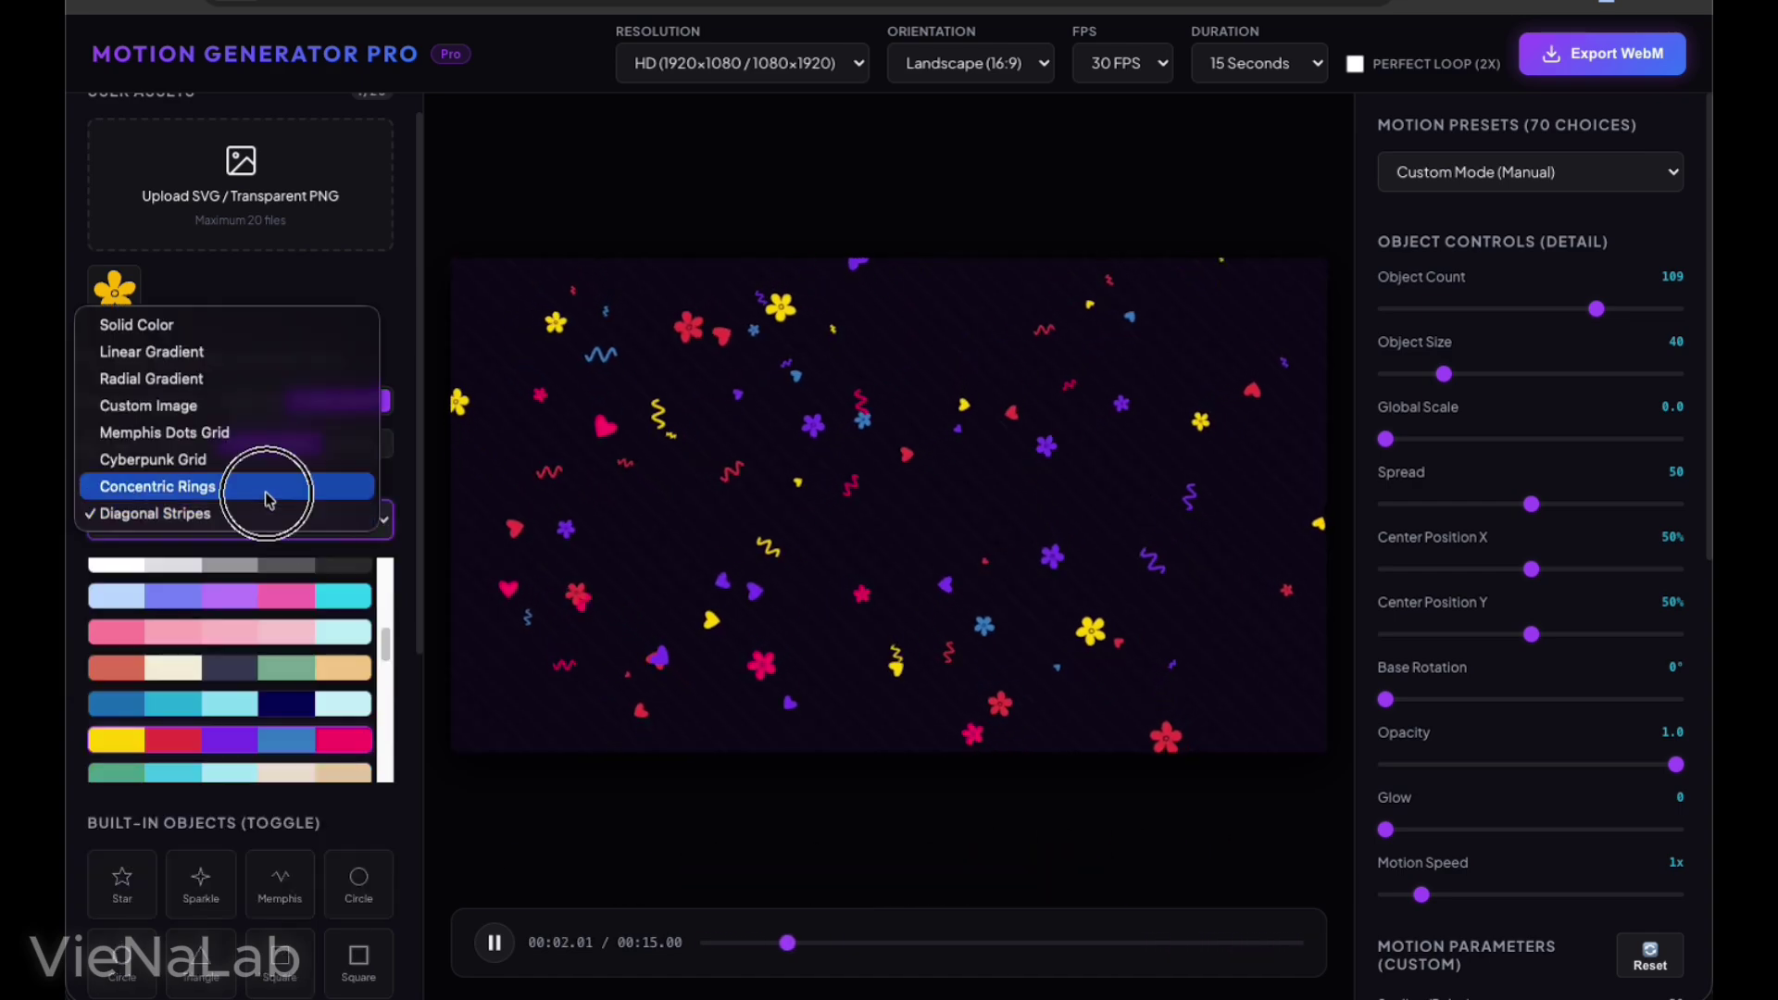
{"action": "left_click", "coordinate": [267, 498]}
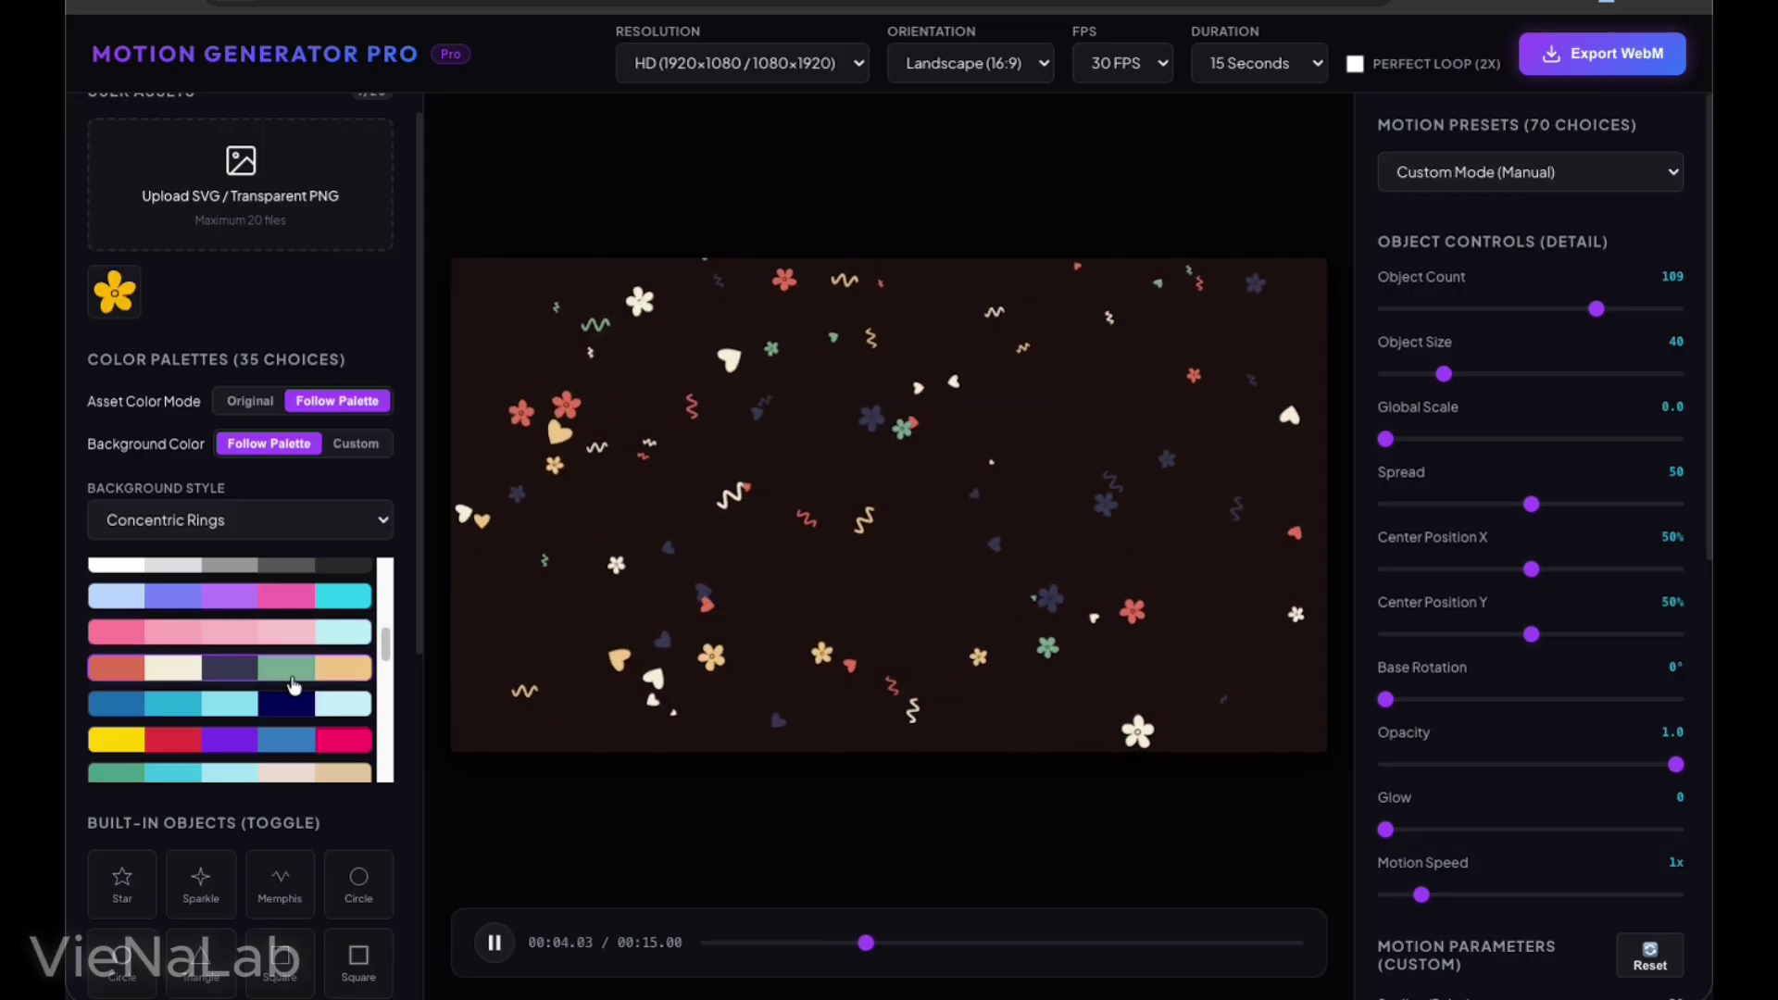
{"action": "scroll", "coordinate": [269, 741], "scroll_direction": "down", "scroll_amount": 3}
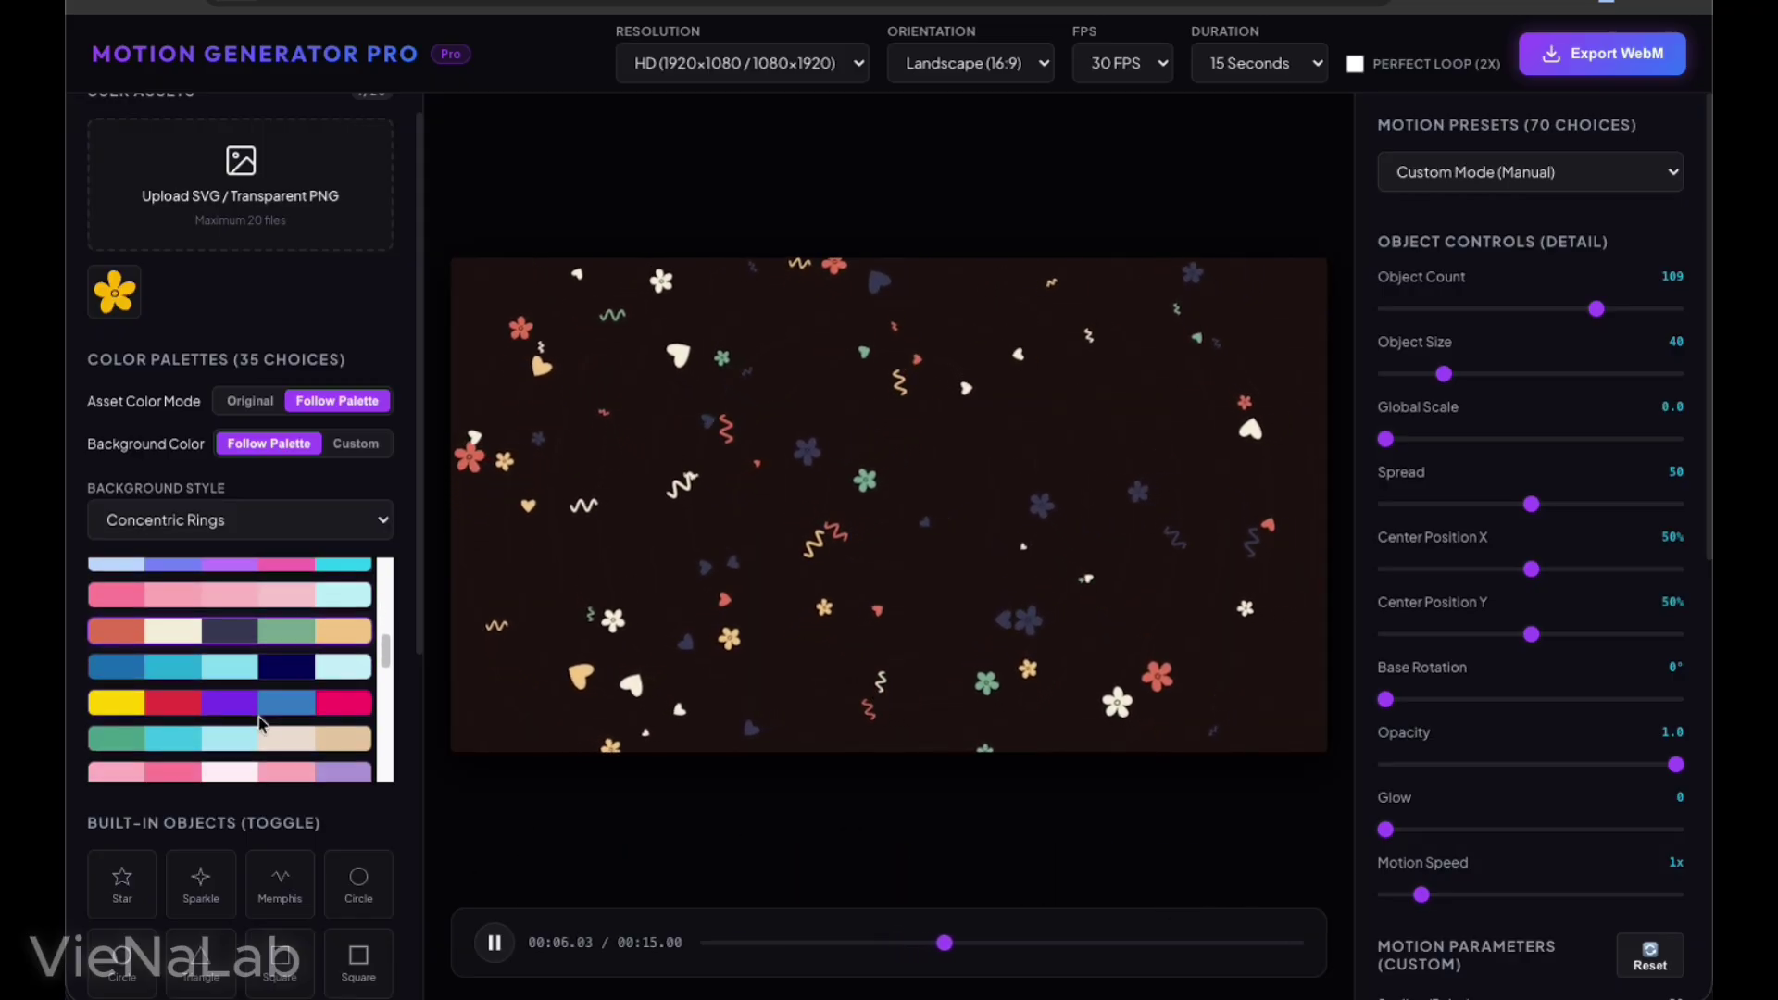
Disable the Wave object, keeping only Heart enabled among the built-in objects, and randomize the layout twice
{"action": "scroll", "coordinate": [303, 815], "scroll_direction": "down", "scroll_amount": 4}
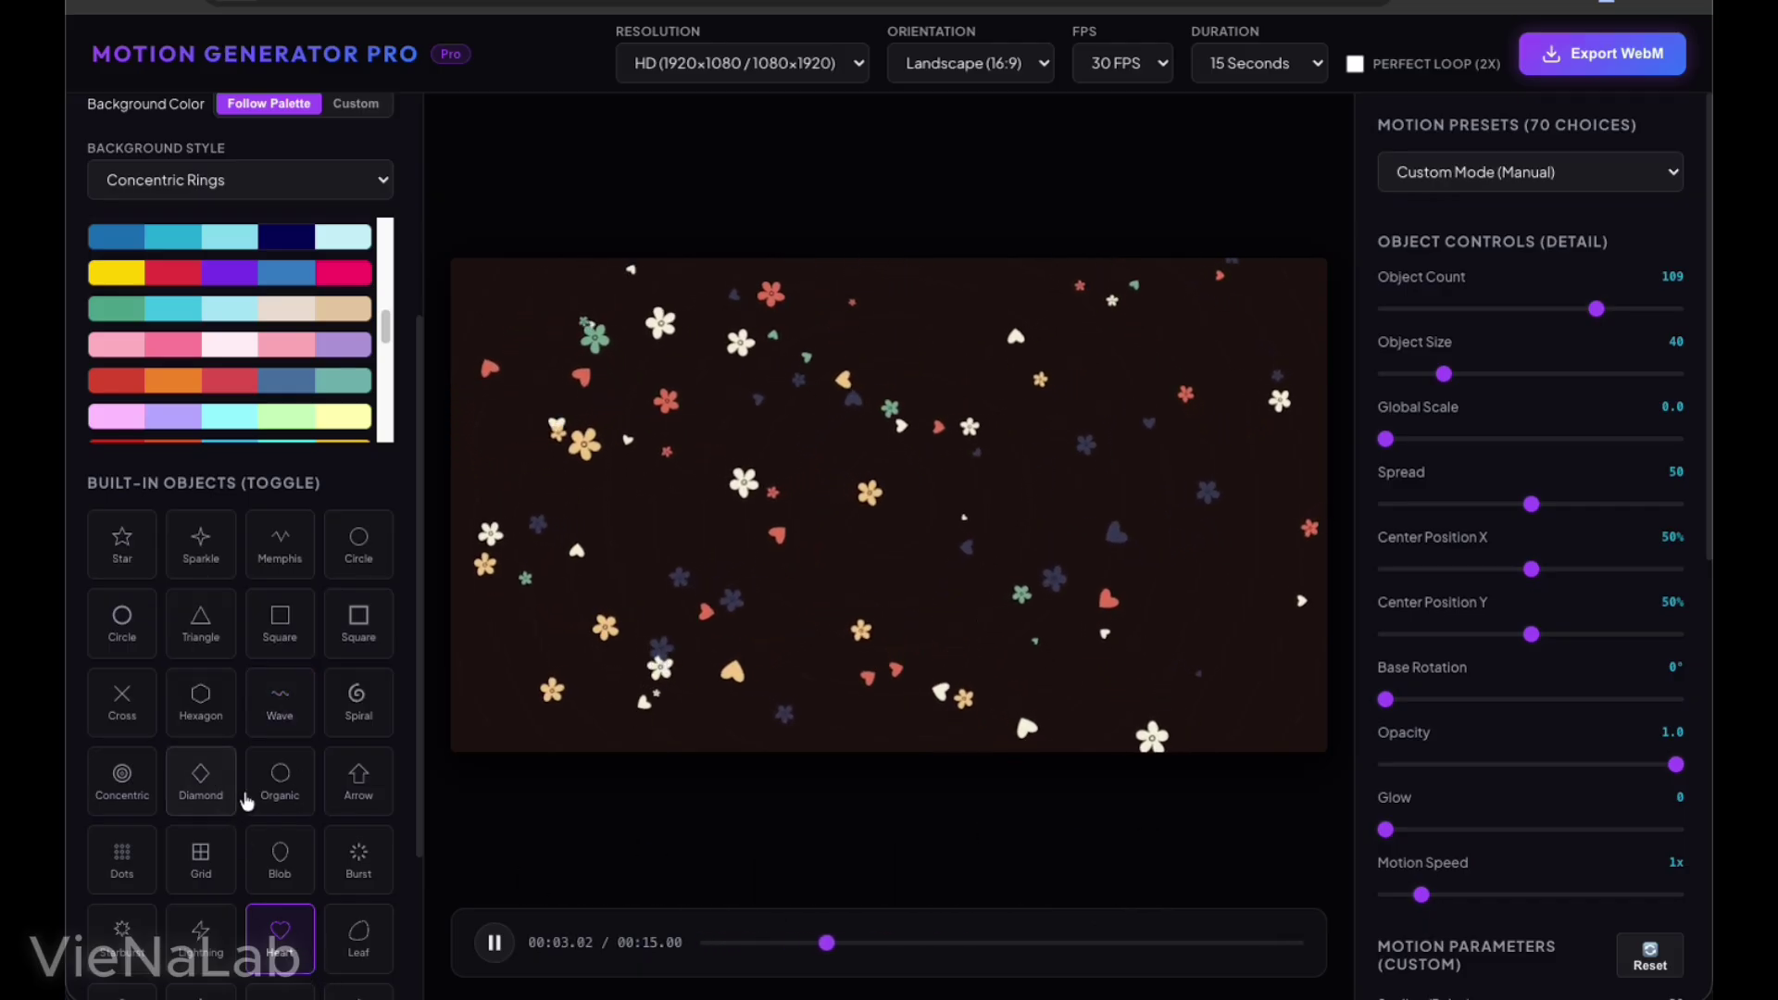
{"action": "scroll", "coordinate": [246, 802], "scroll_direction": "down", "scroll_amount": 3}
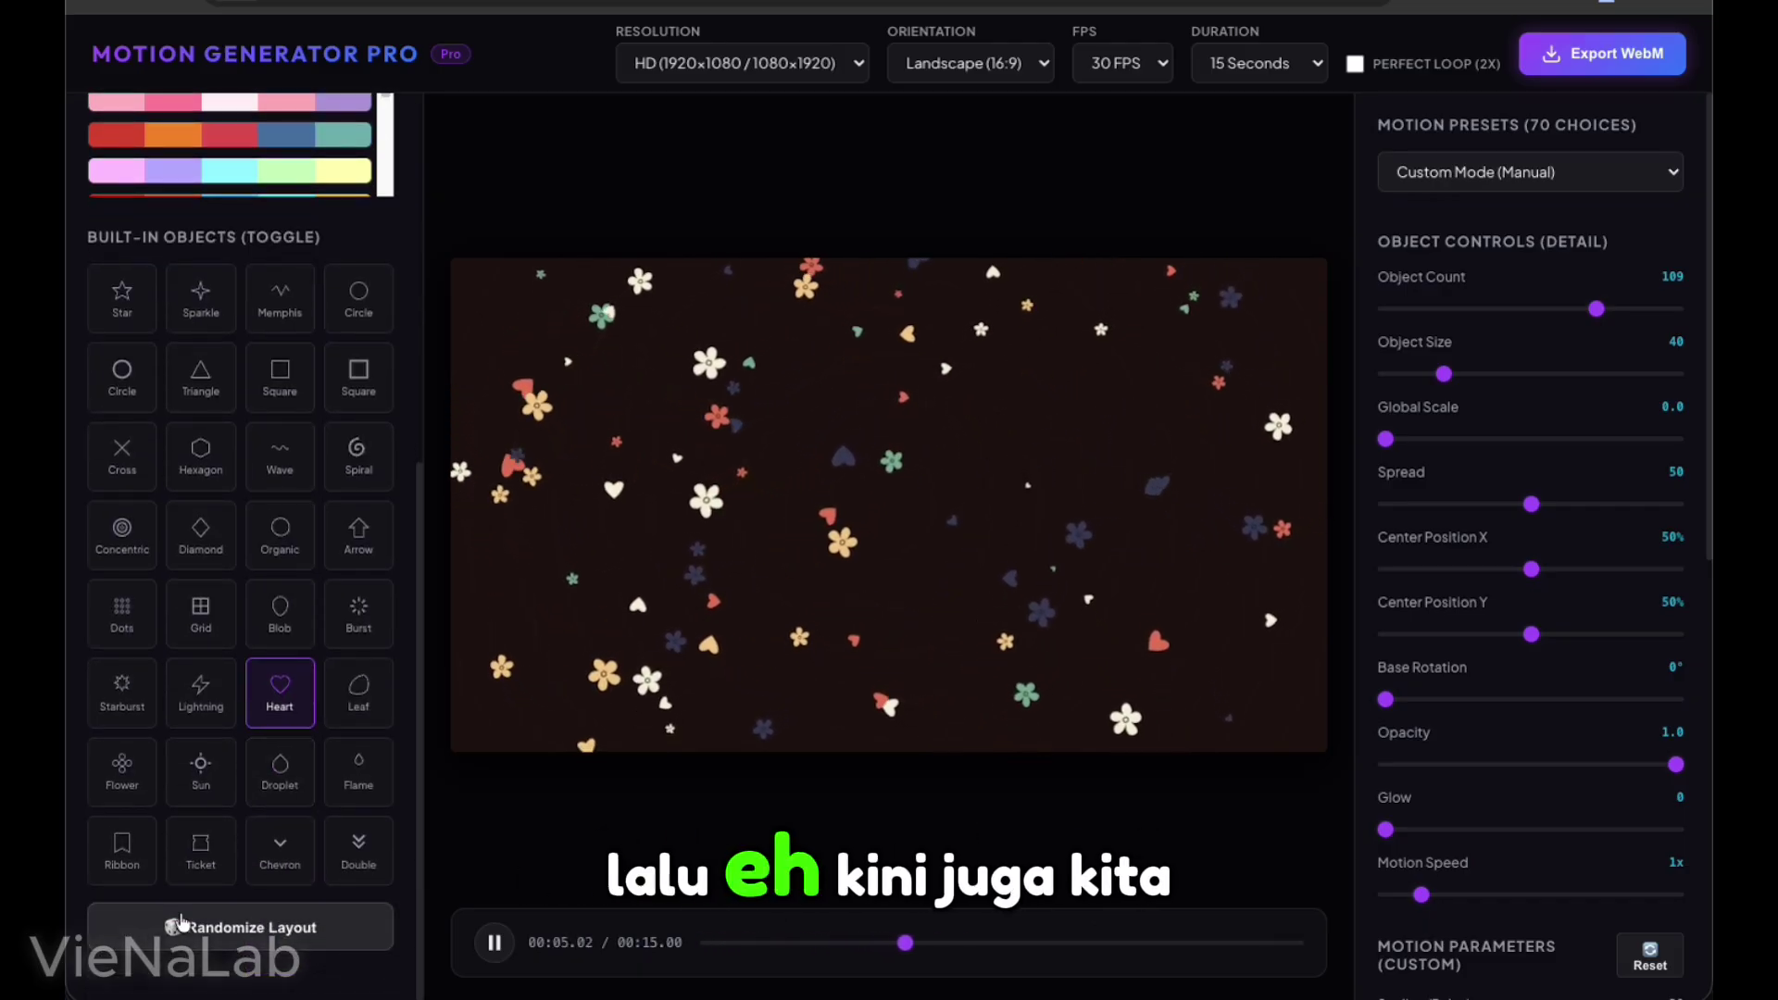
{"action": "left_click", "coordinate": [250, 940]}
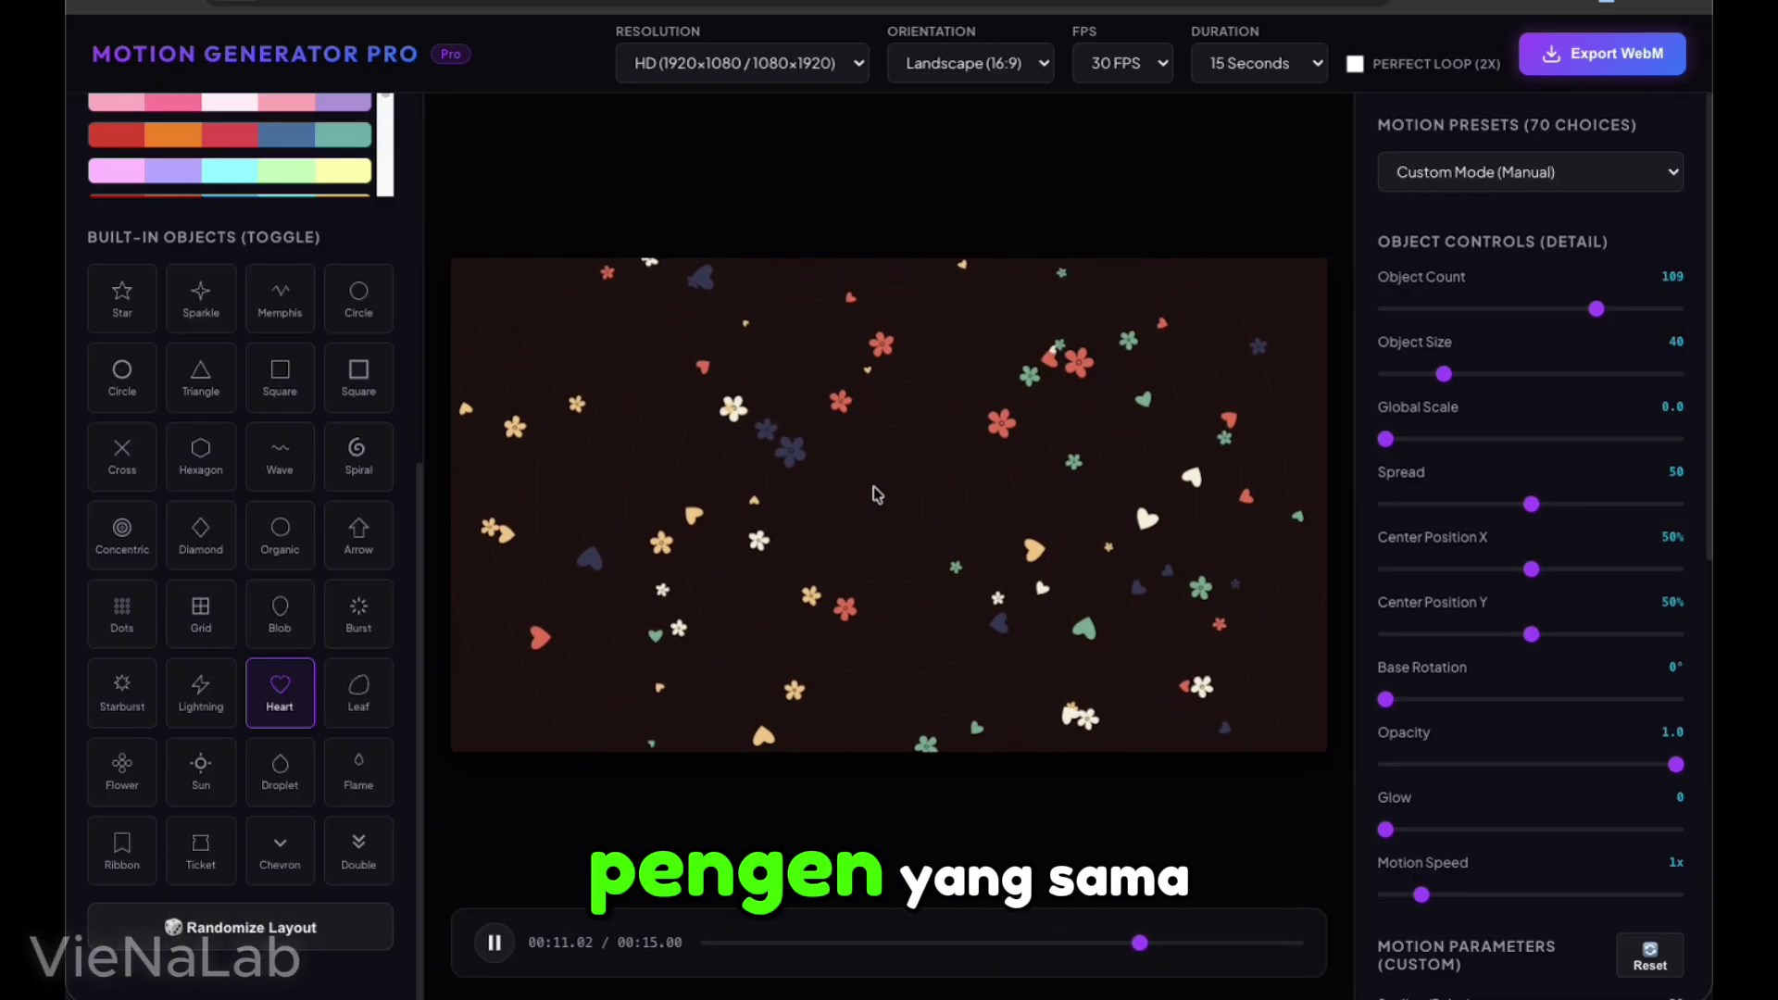
{"action": "left_click", "coordinate": [233, 945]}
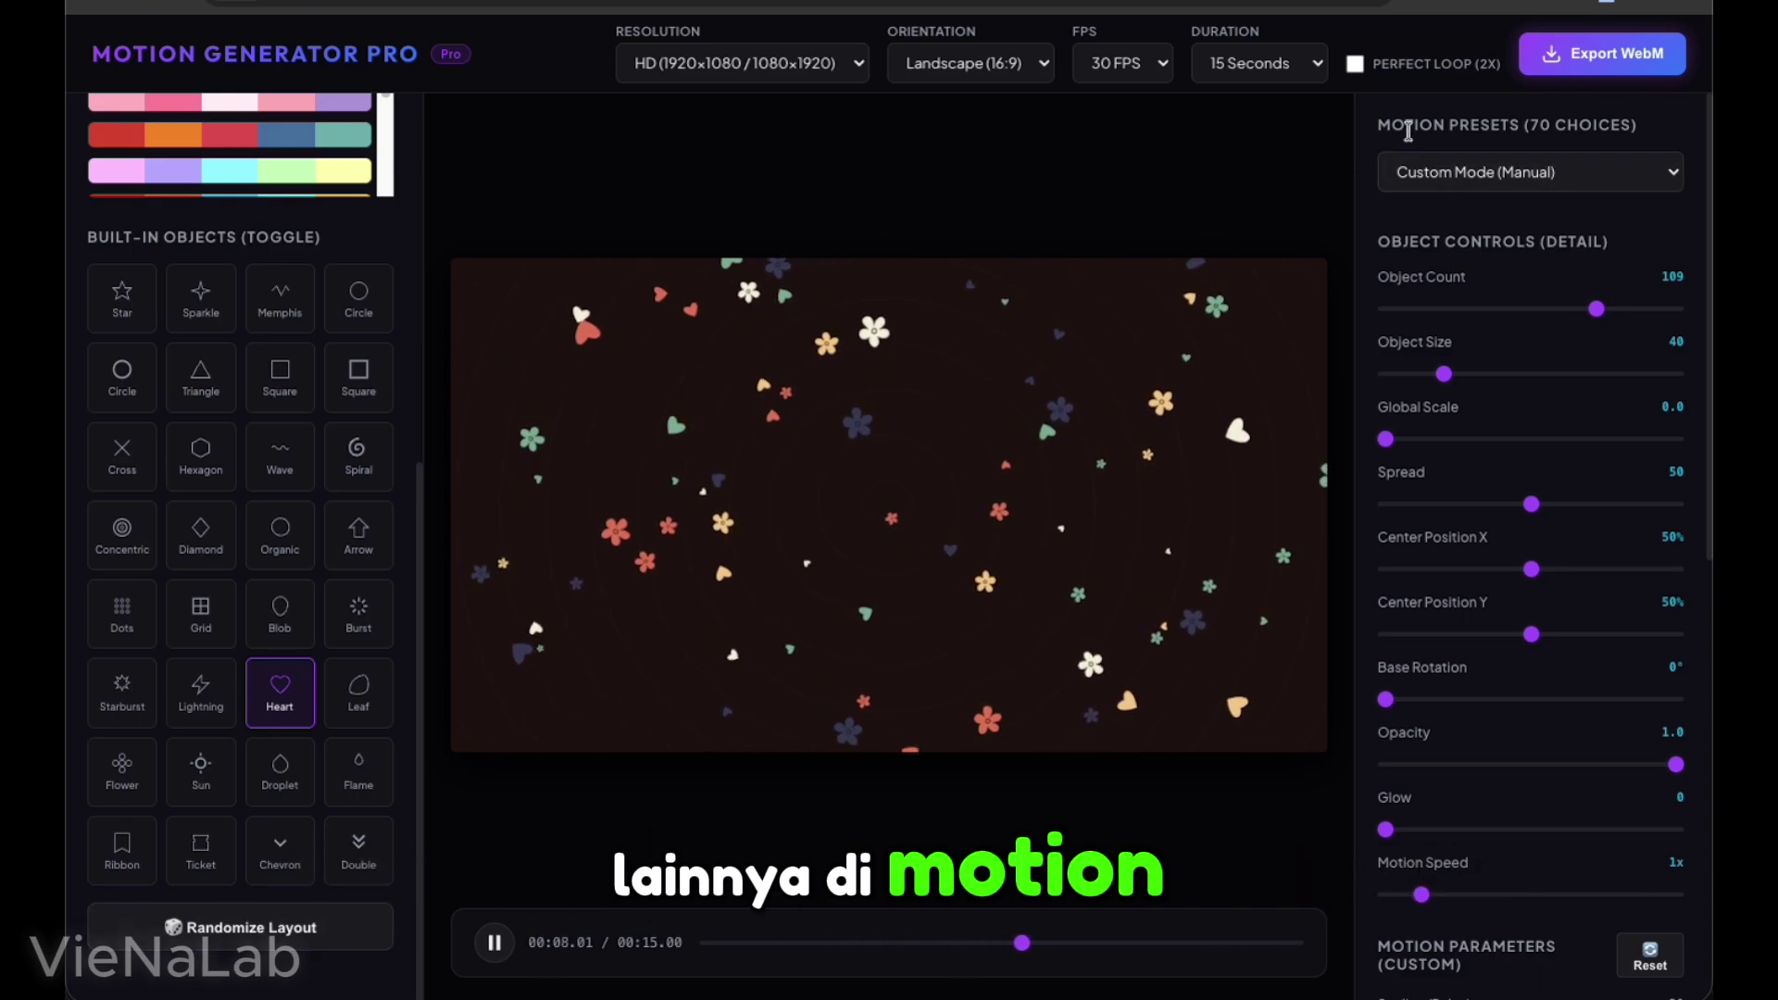
Try the AI Neural Flow motion preset, followed by Network Nodes
{"action": "left_click", "coordinate": [1604, 172]}
{"action": "scroll", "coordinate": [1603, 315], "scroll_direction": "down", "scroll_amount": 14}
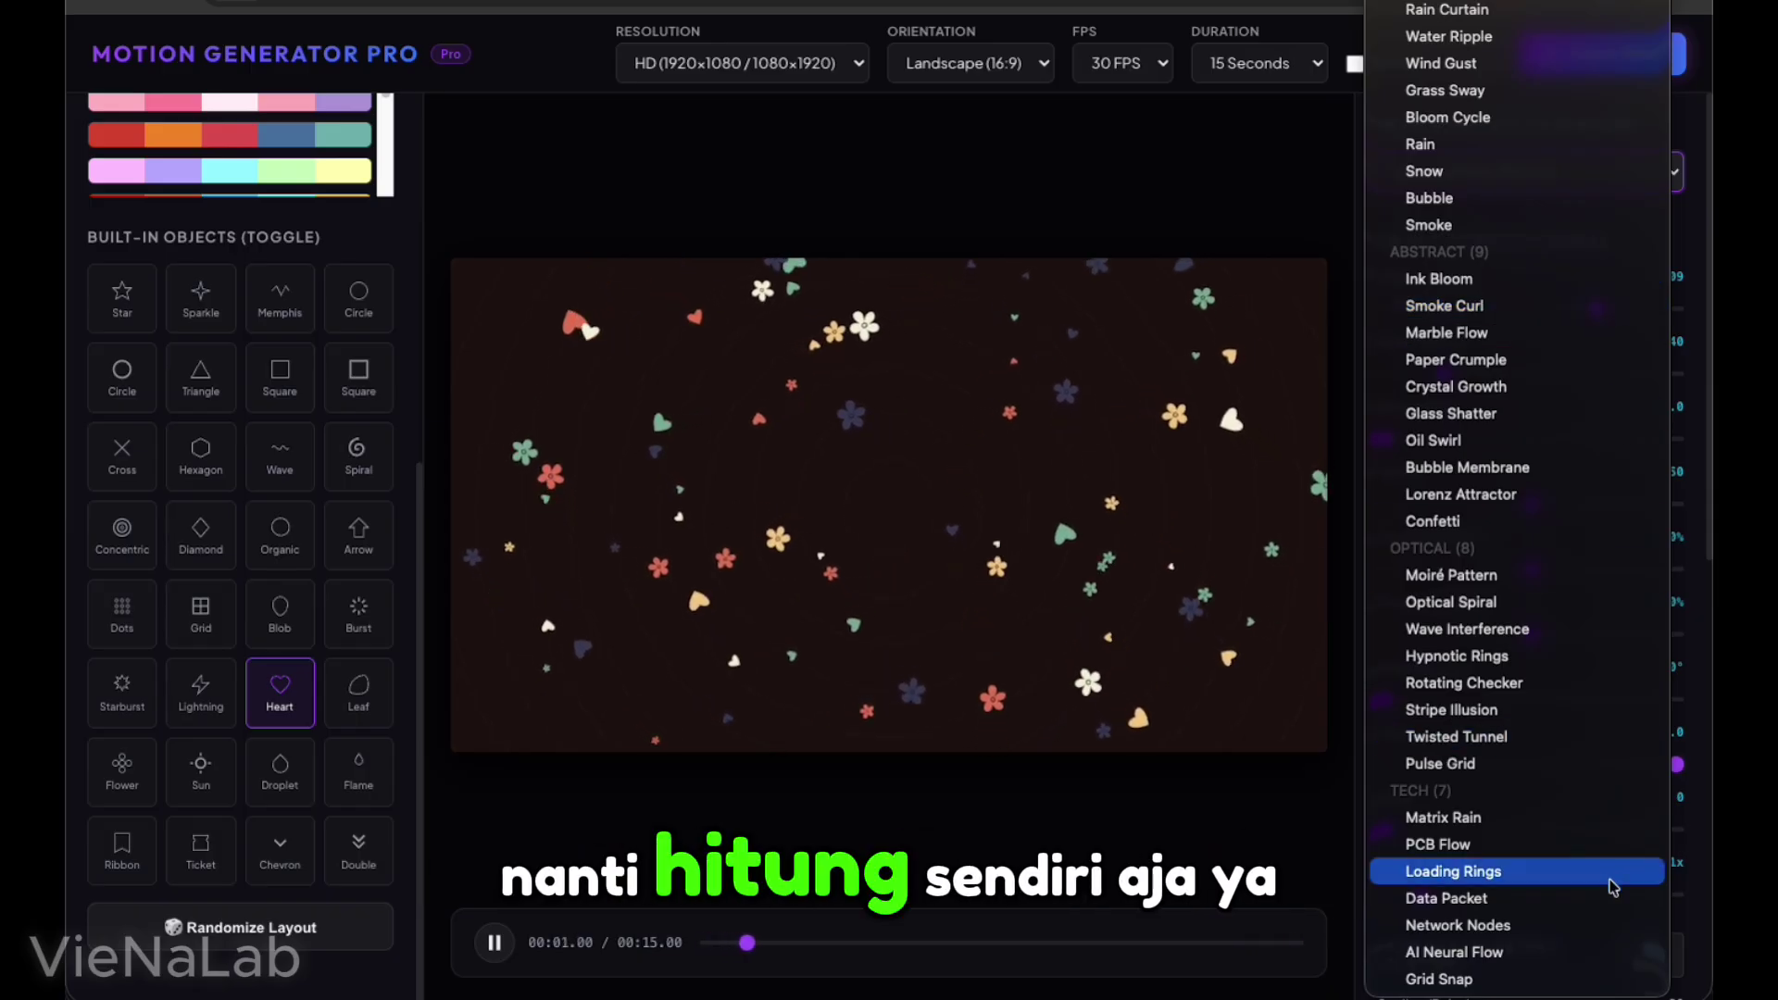
{"action": "left_click", "coordinate": [1561, 954]}
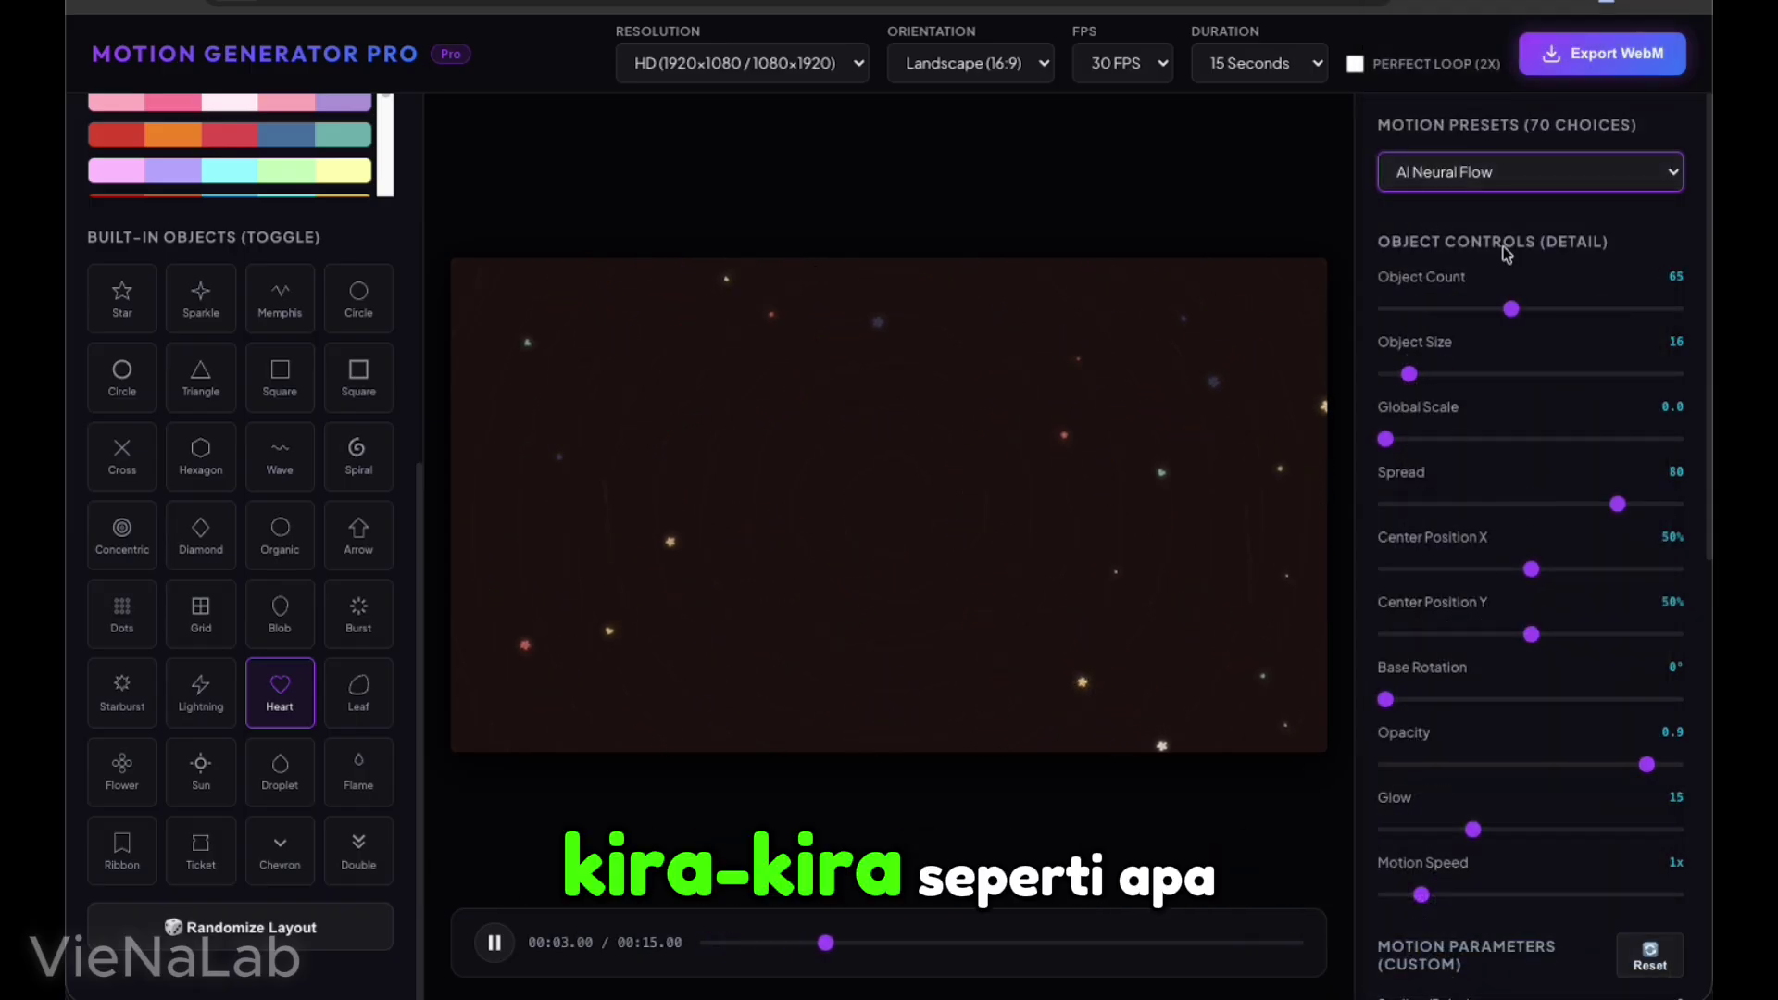
{"action": "left_click", "coordinate": [1618, 171]}
{"action": "left_click", "coordinate": [1519, 137]}
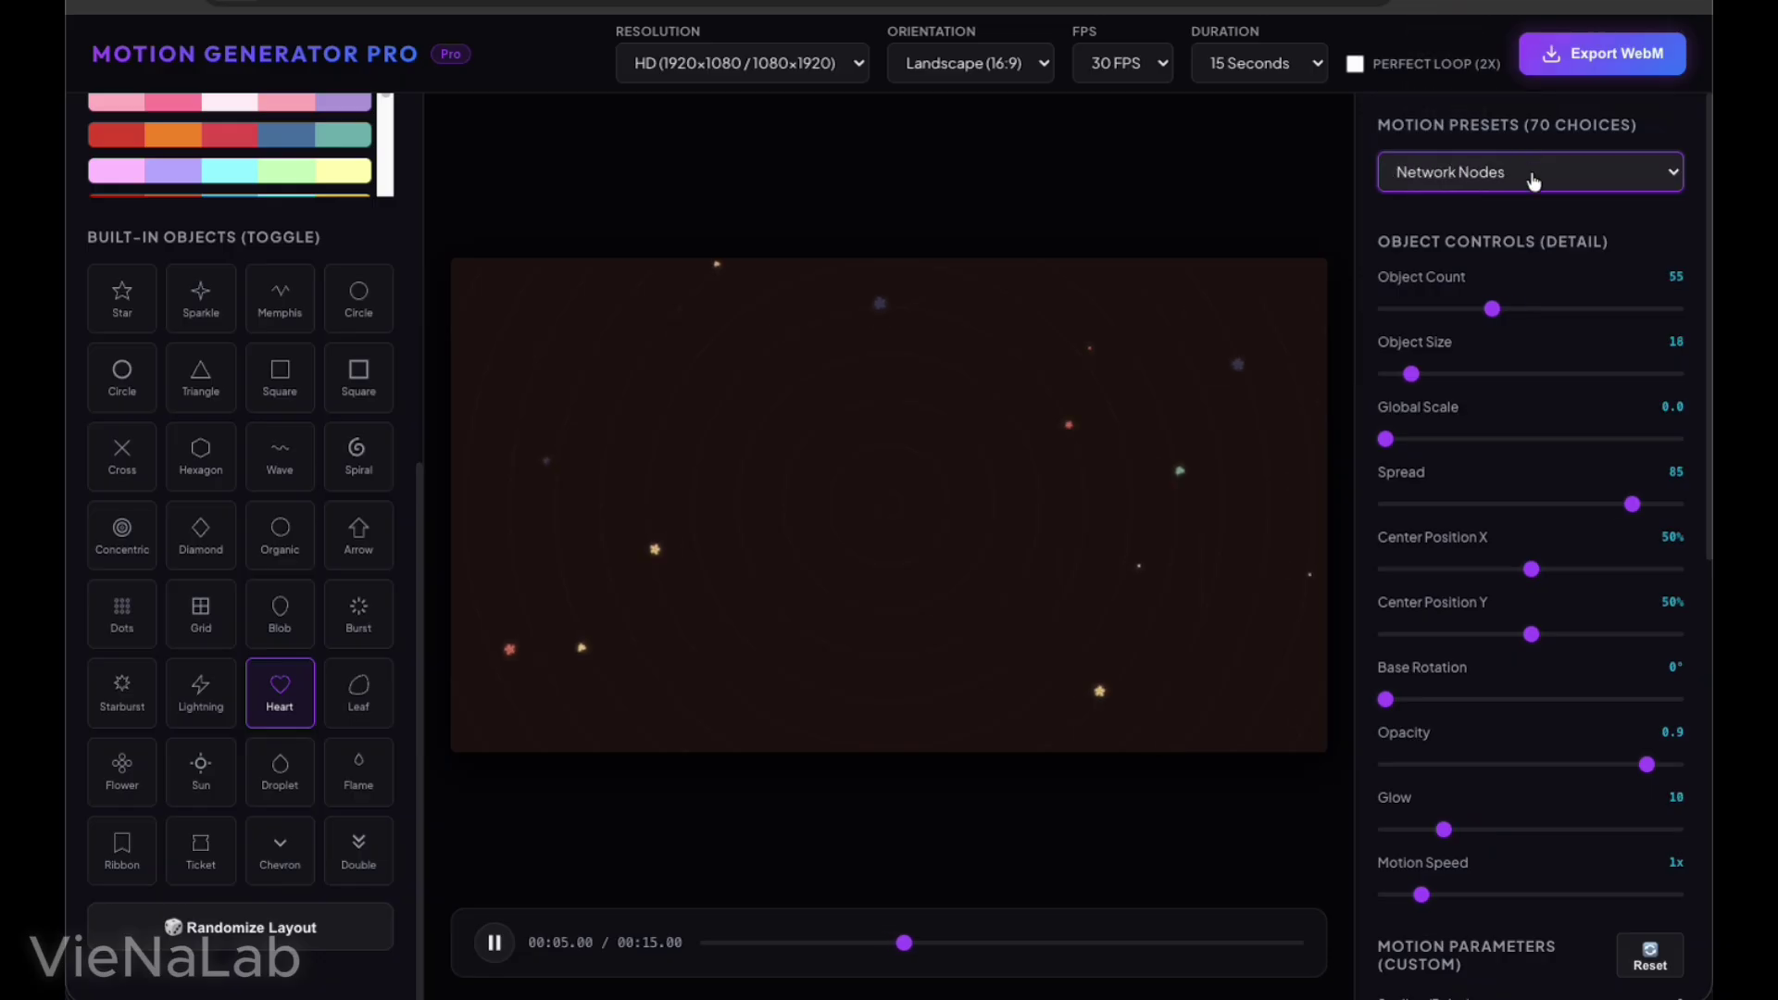
Try the Loading Rings and Pulse Grid motion presets, followed by Hypnotic Rings
{"action": "left_click", "coordinate": [1533, 176]}
{"action": "left_click", "coordinate": [1519, 108]}
{"action": "left_click", "coordinate": [1533, 174]}
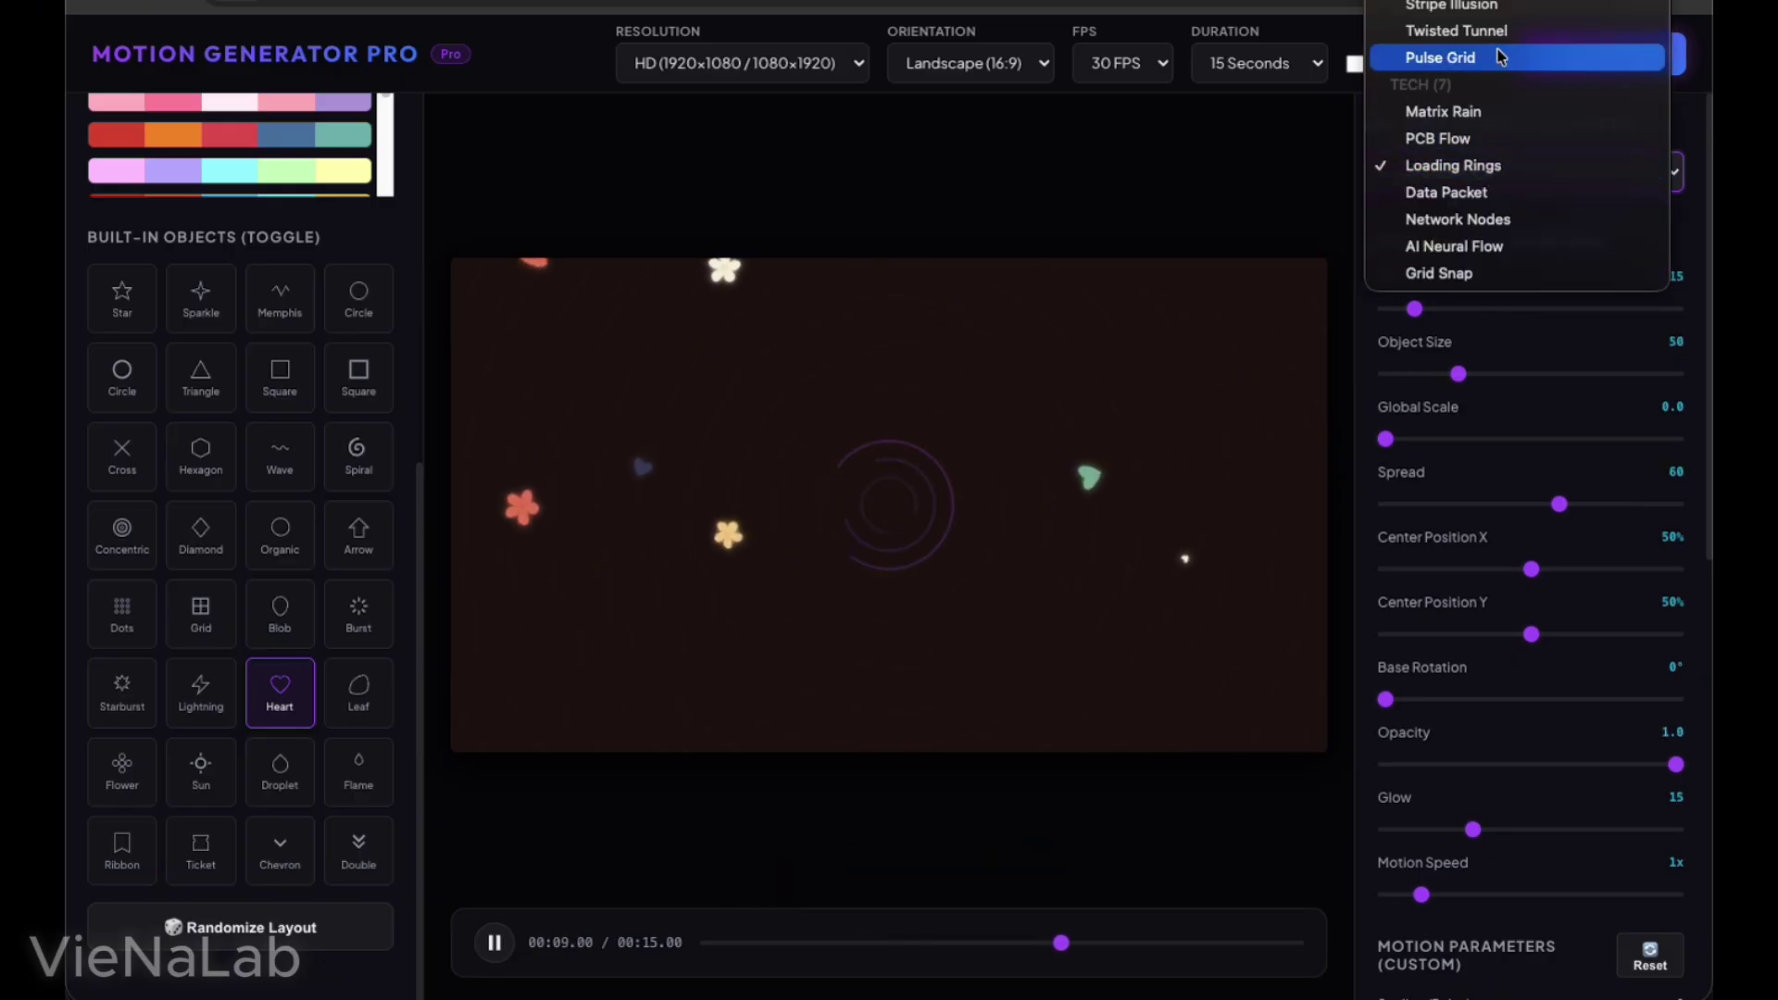
{"action": "left_click", "coordinate": [1501, 58]}
{"action": "left_click", "coordinate": [1489, 176]}
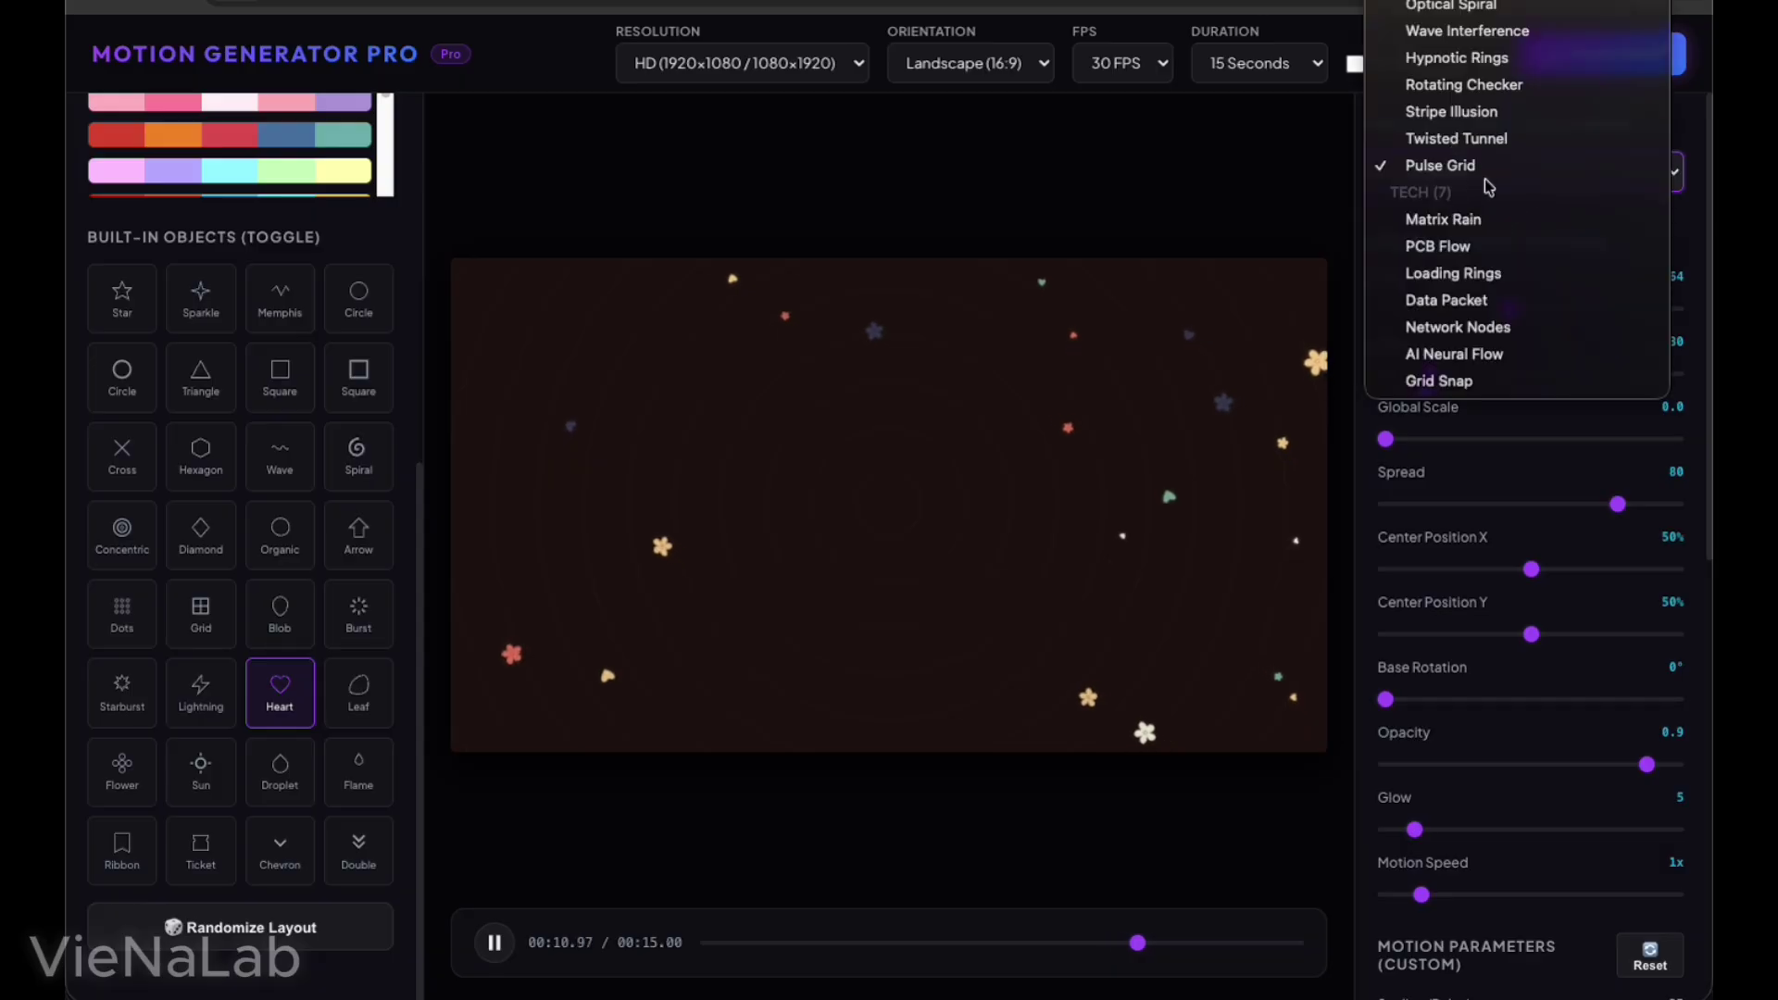
{"action": "left_click", "coordinate": [1458, 59]}
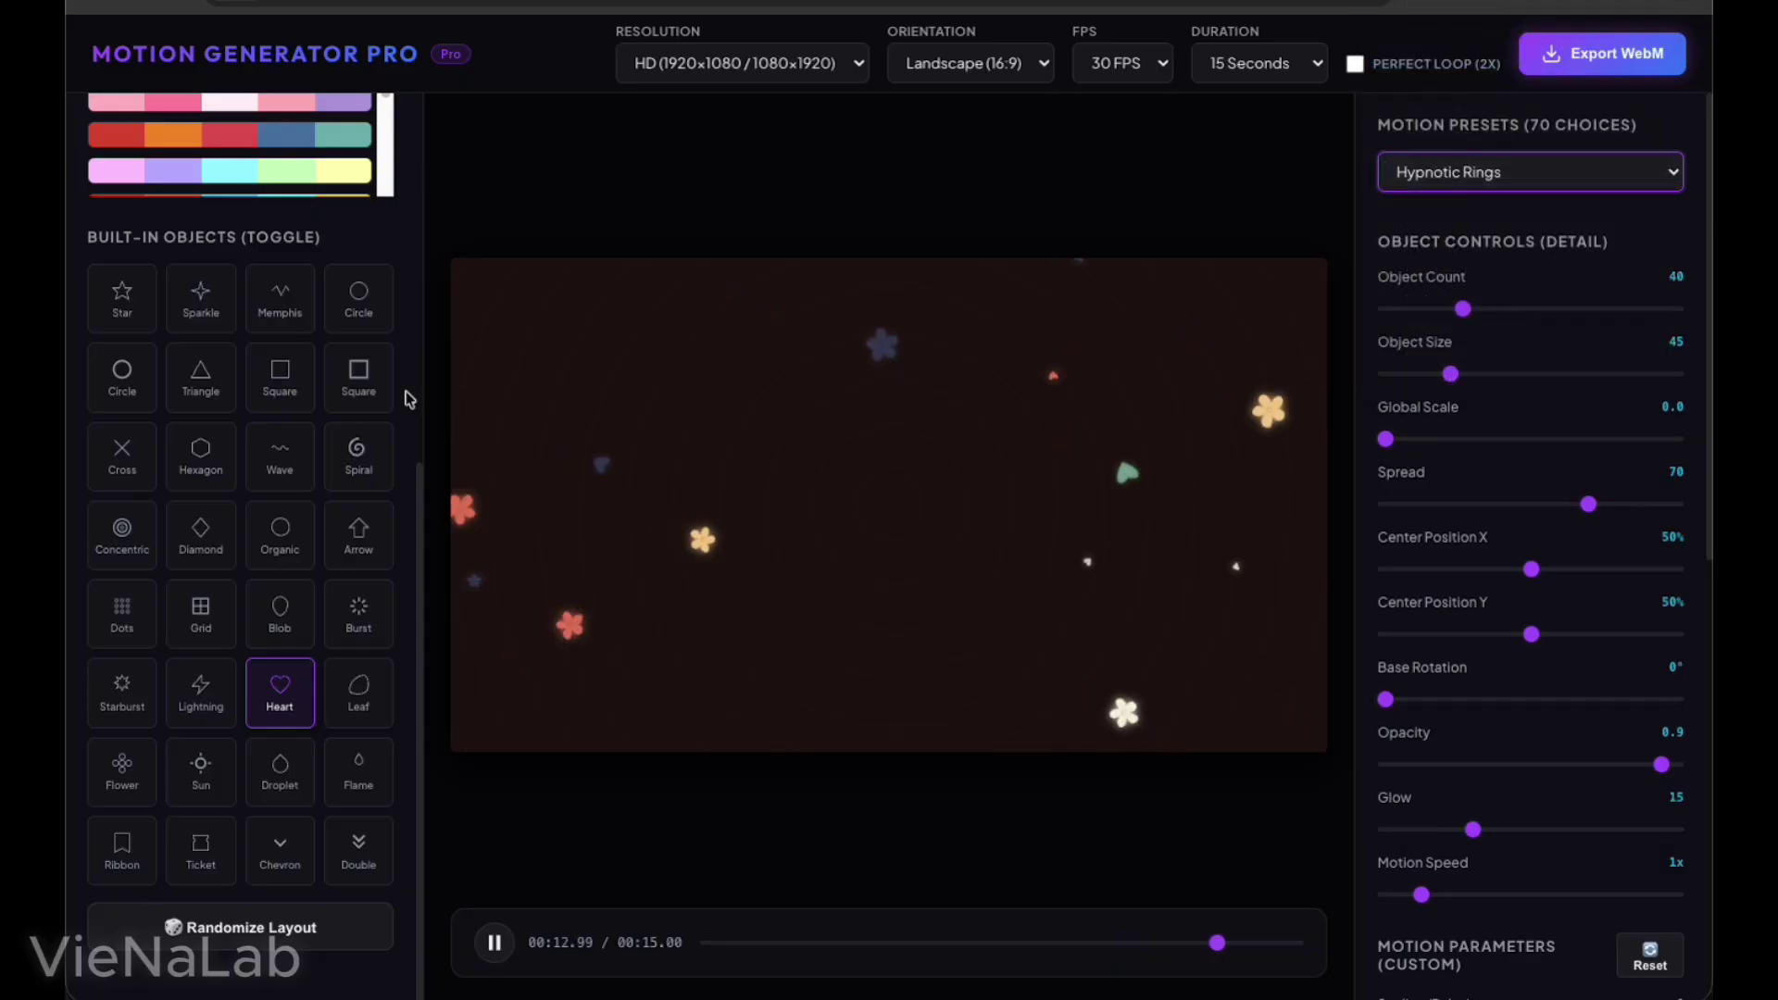
Check the background style options, try the Custom background color and return it to Follow Palette
{"action": "scroll", "coordinate": [252, 367], "scroll_direction": "up", "scroll_amount": 6}
{"action": "left_click", "coordinate": [283, 566]}
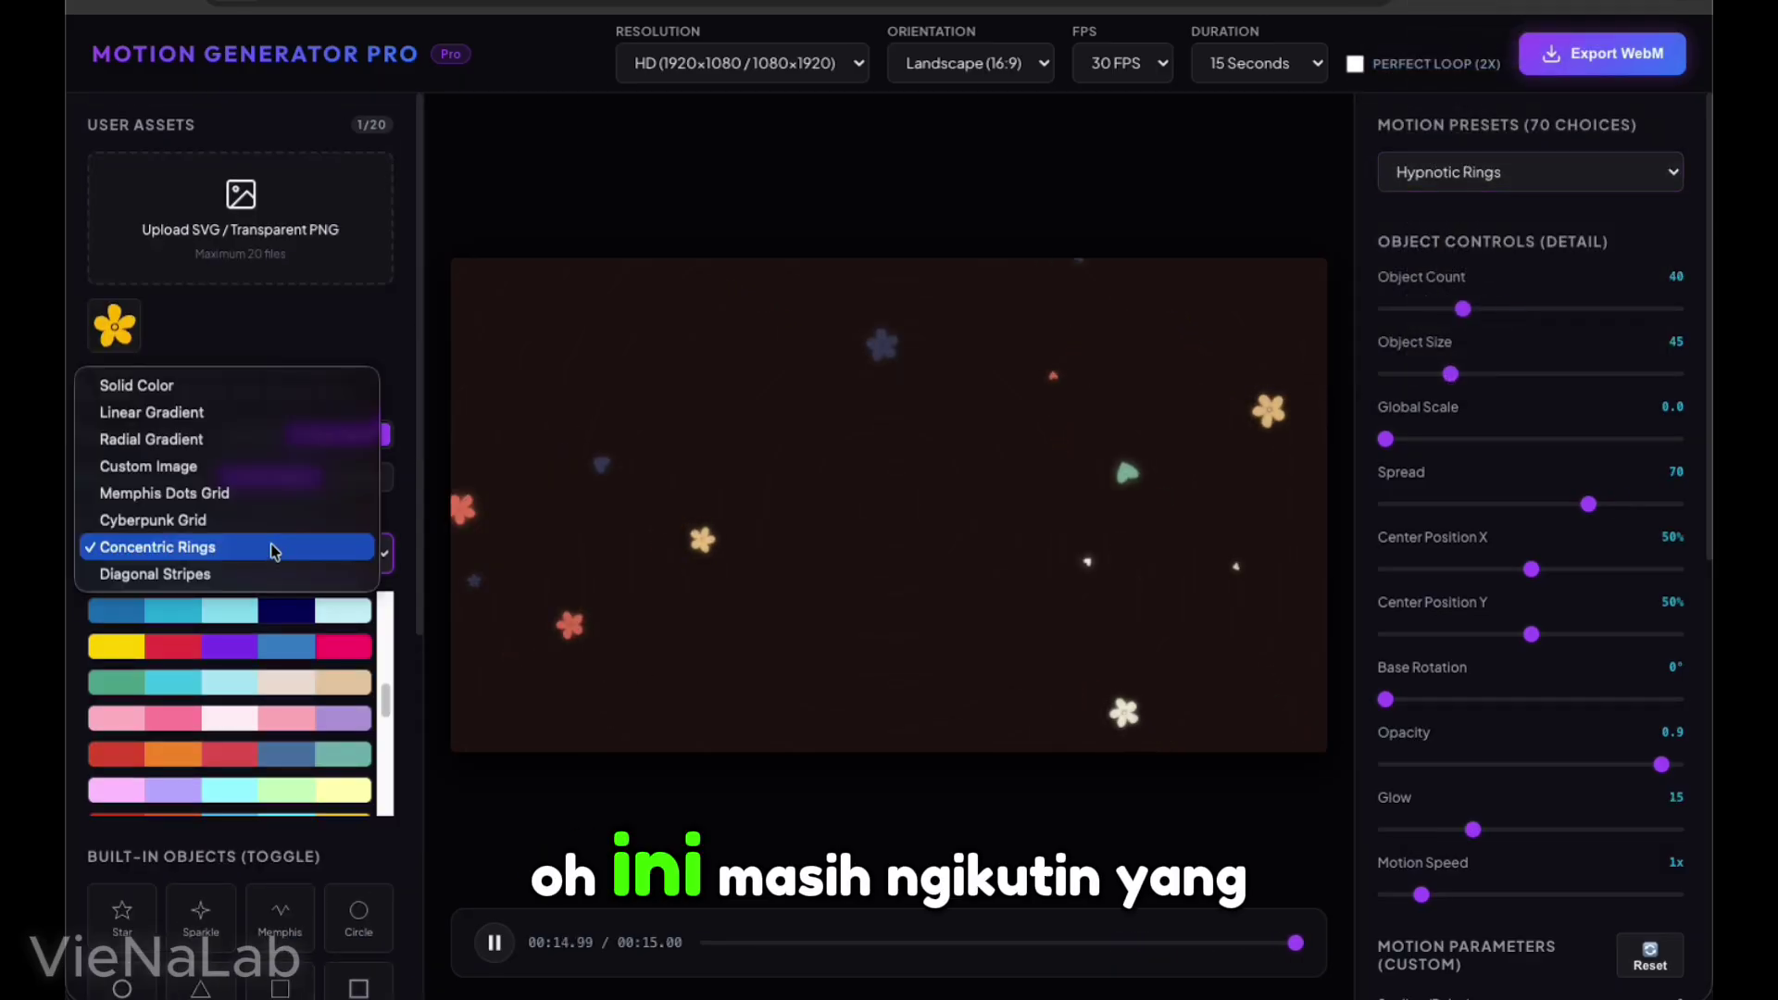
{"action": "key", "text": "Escape"}
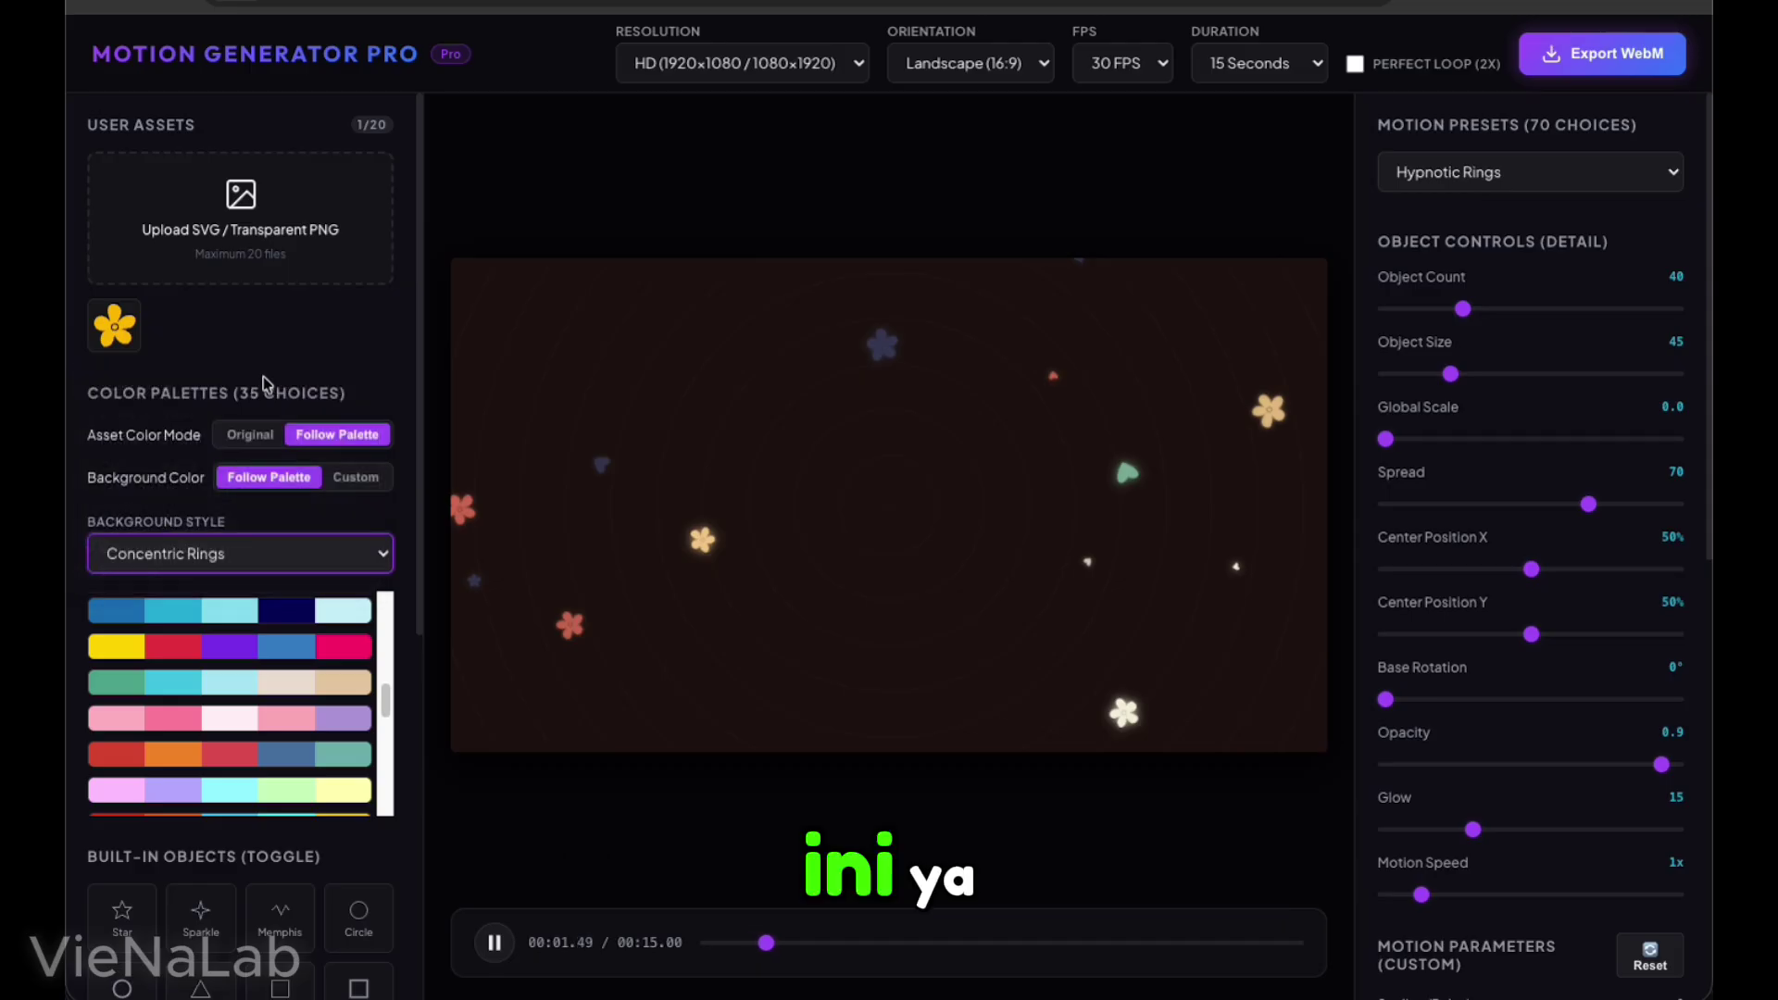
{"action": "left_click", "coordinate": [285, 567]}
{"action": "key", "text": "Escape"}
{"action": "left_click", "coordinate": [355, 477]}
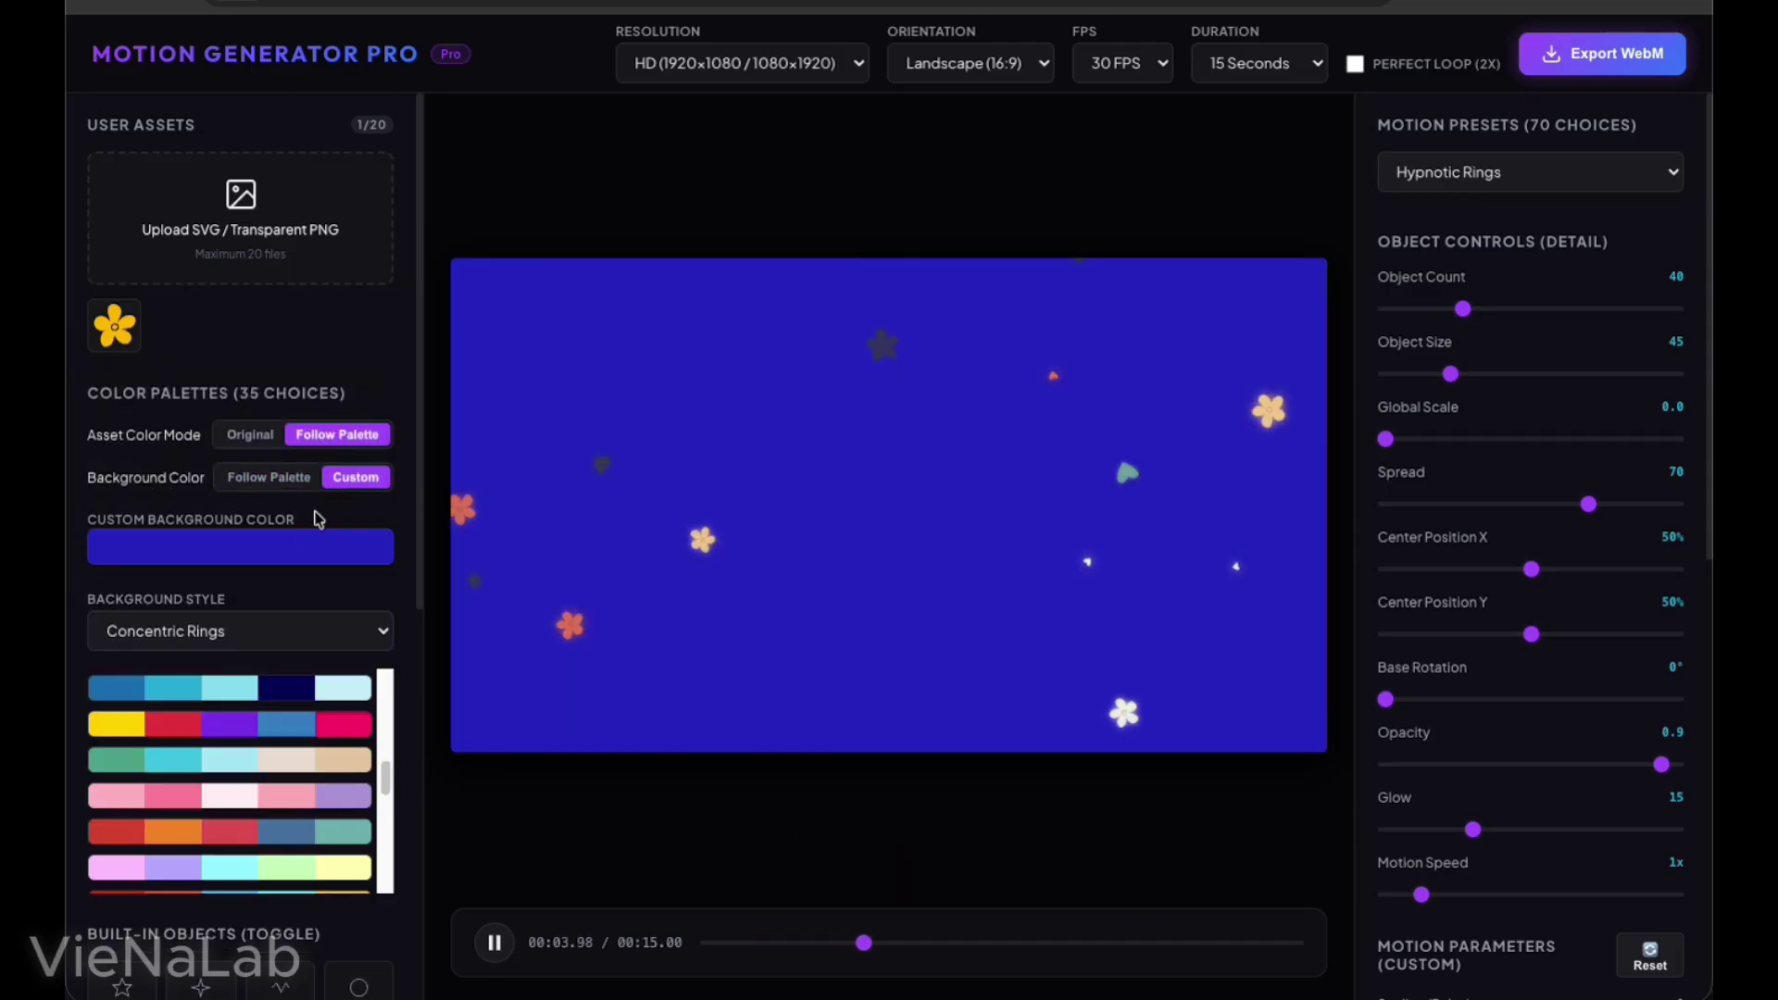
{"action": "left_click", "coordinate": [285, 477]}
Set the background style to Solid Color and apply the Wave Interference motion preset
{"action": "left_click", "coordinate": [278, 553]}
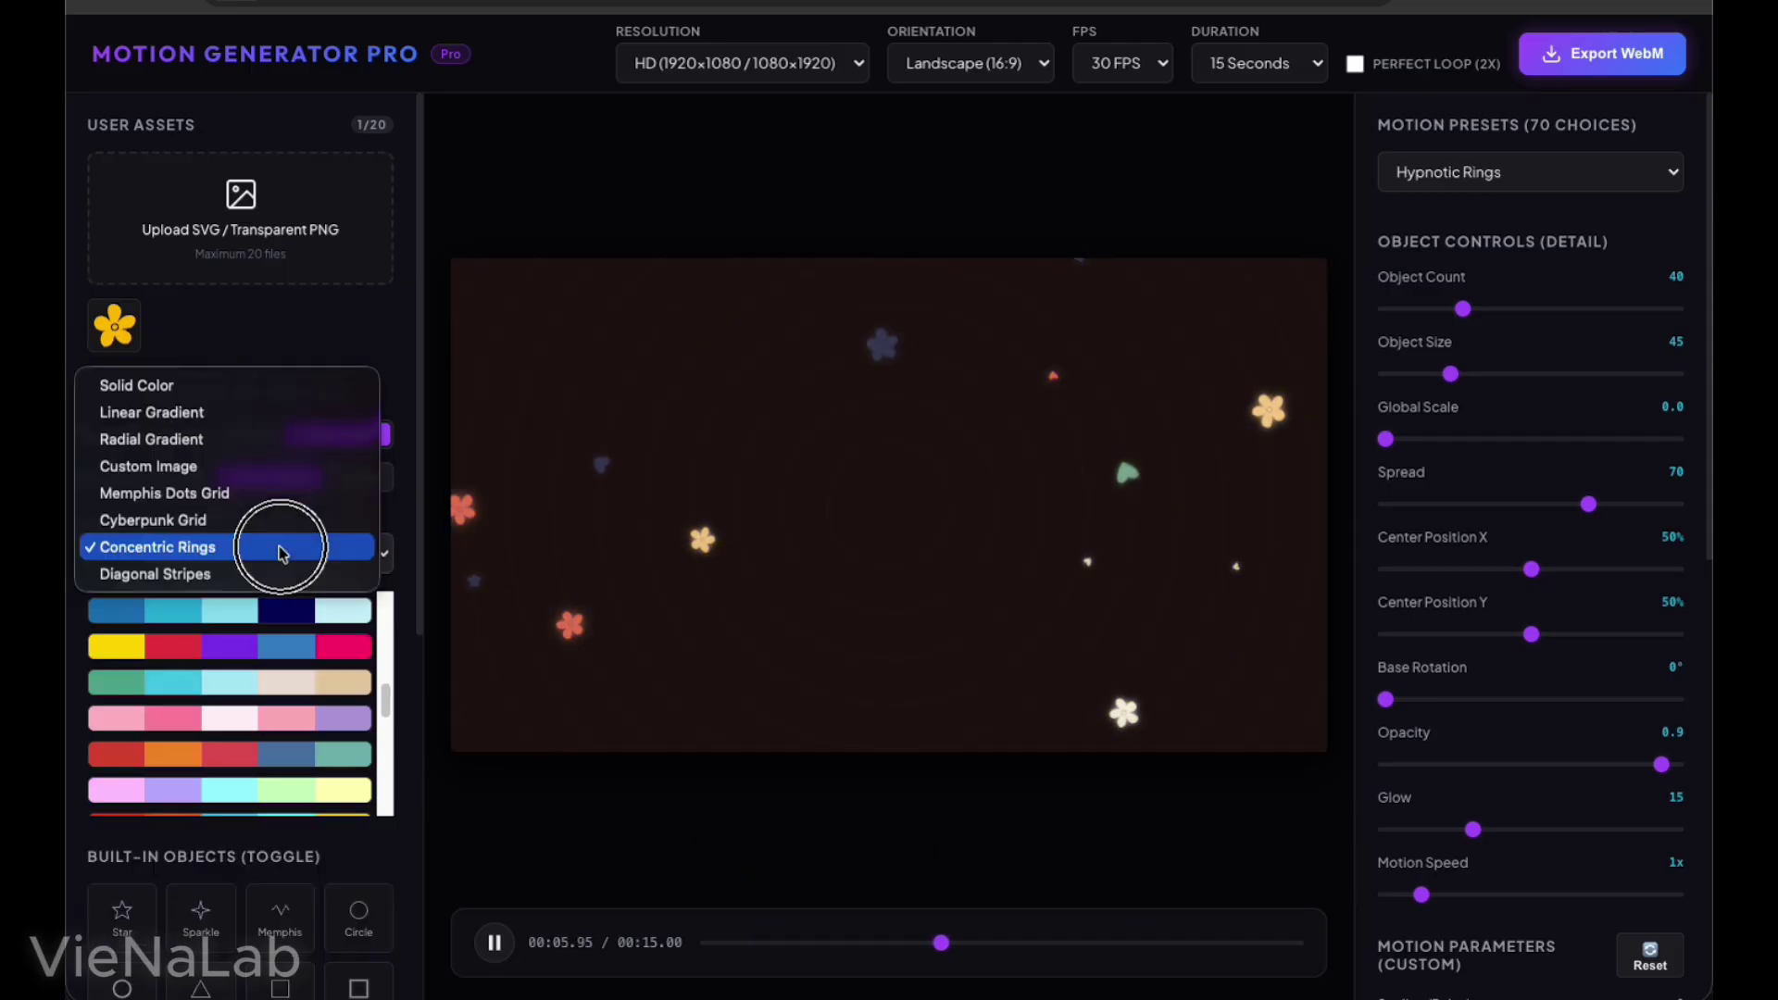
{"action": "left_click", "coordinate": [255, 393]}
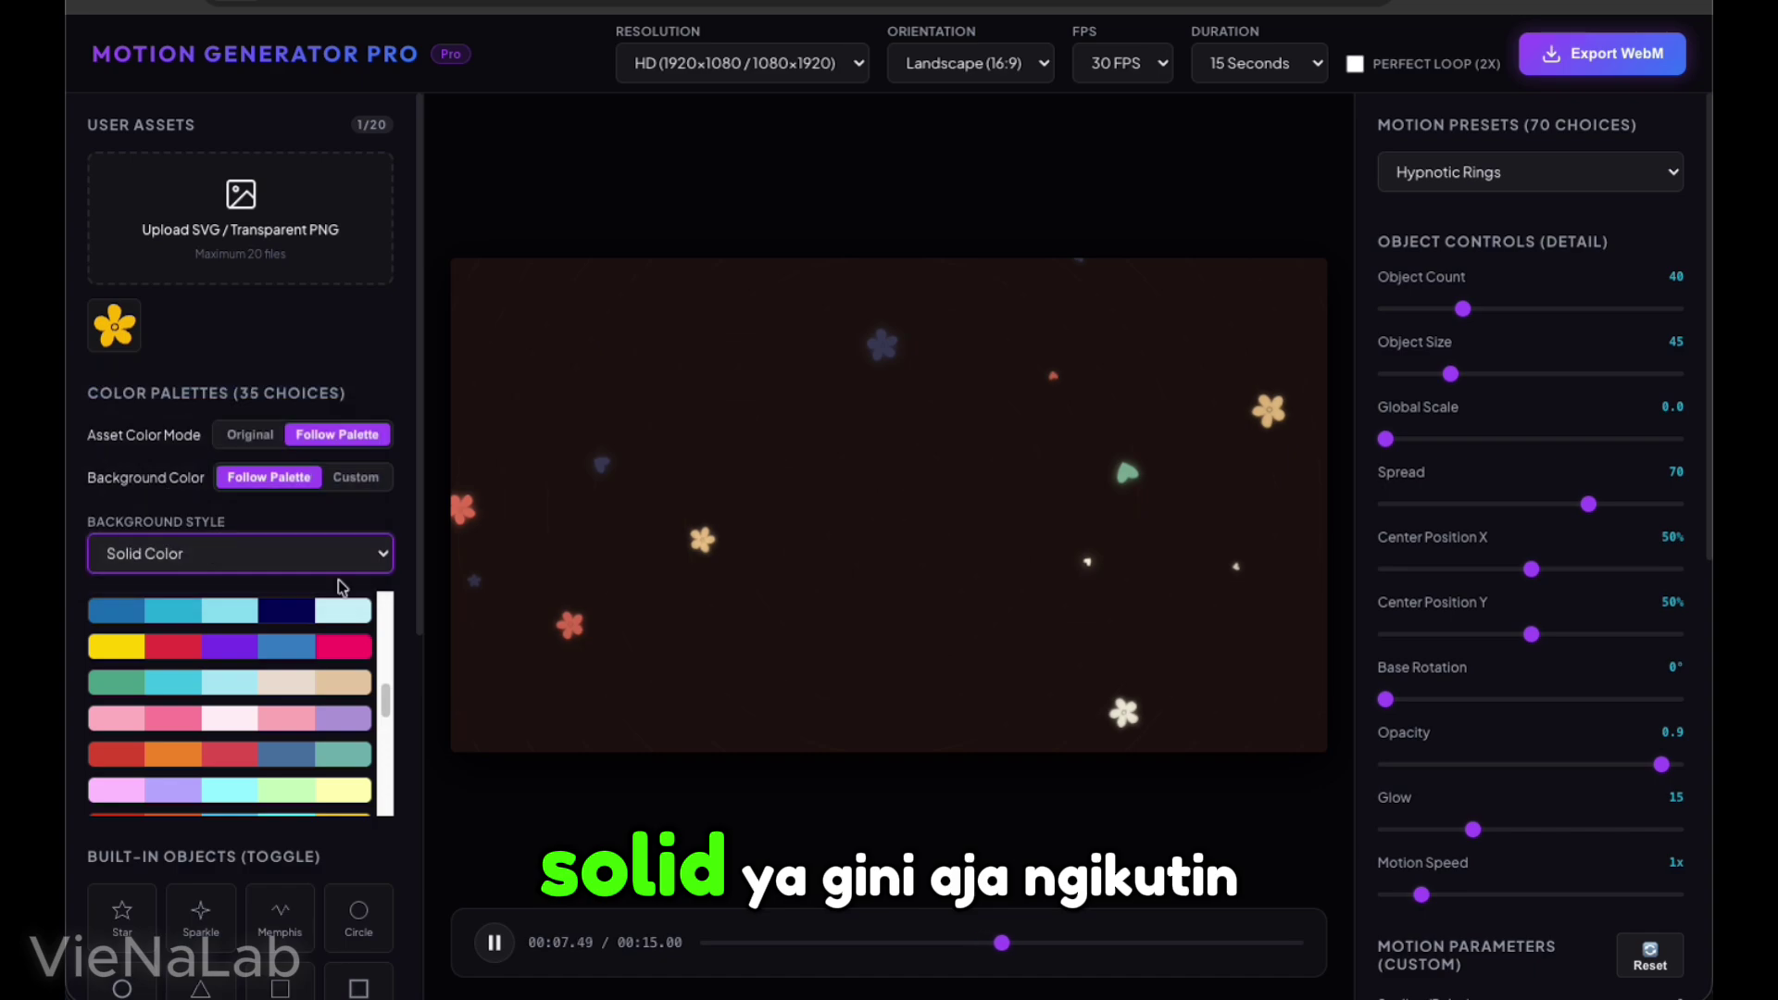
{"action": "left_click", "coordinate": [1522, 183]}
{"action": "left_click", "coordinate": [1526, 138]}
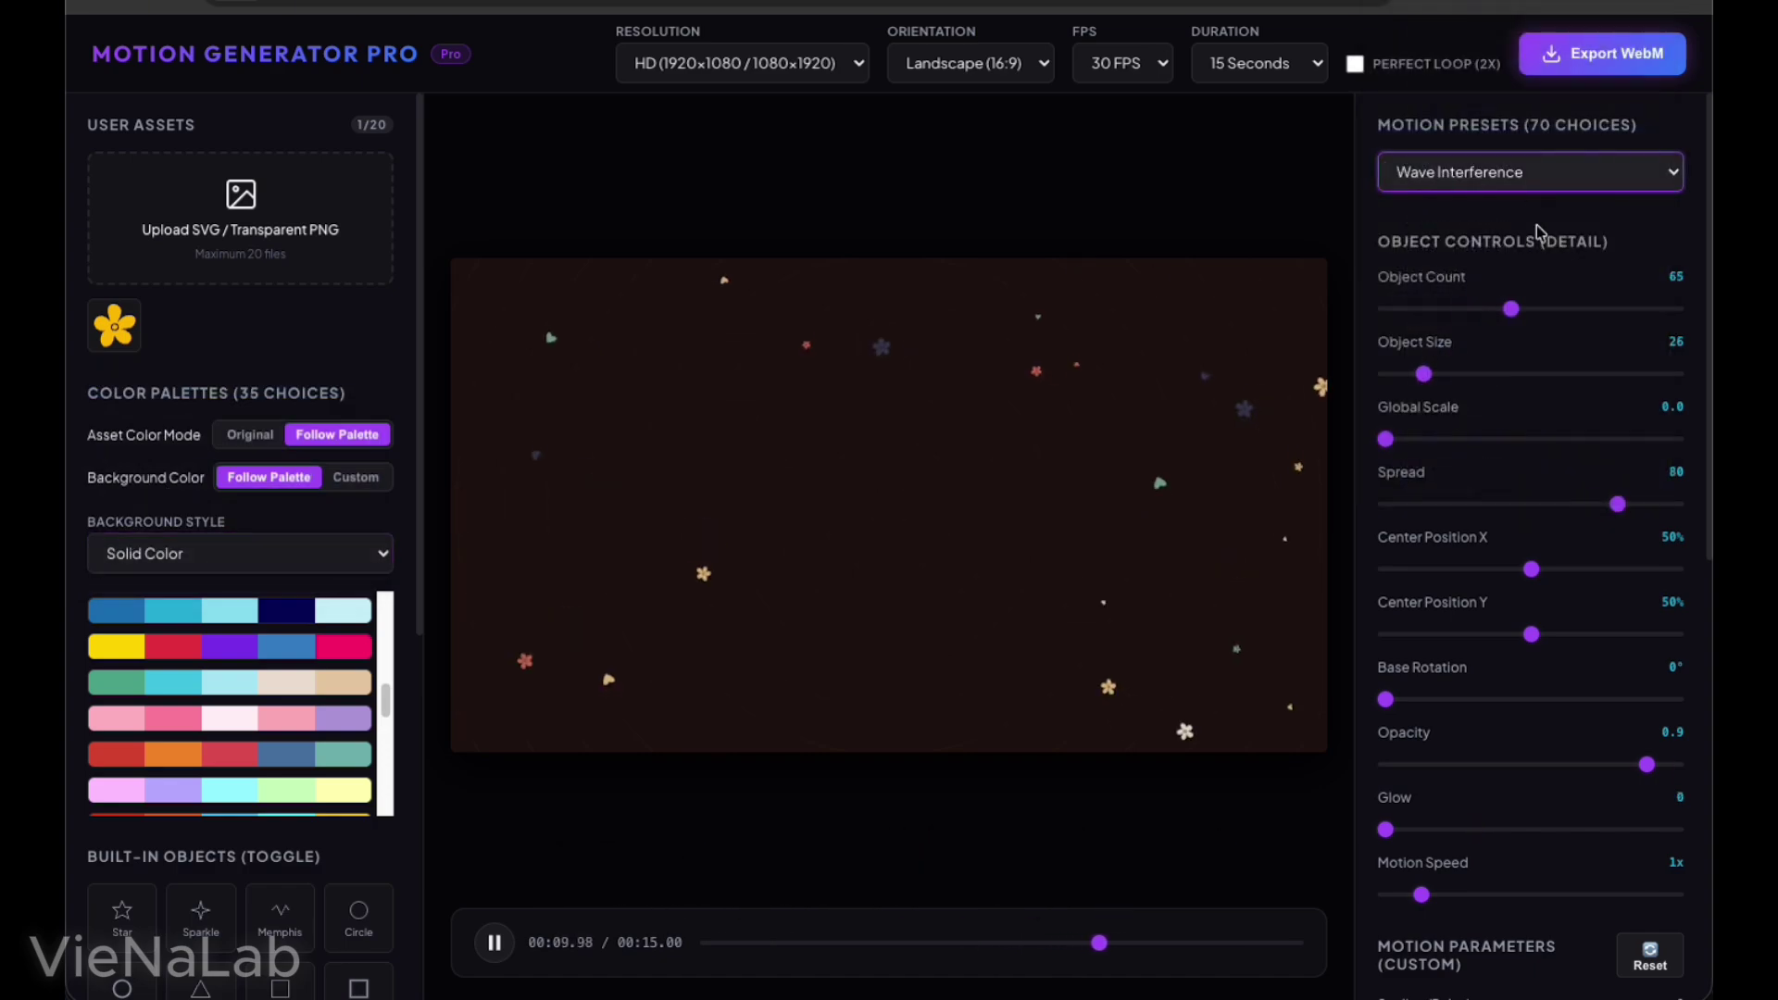
Apply the Smoke motion preset to the animation
{"action": "left_click", "coordinate": [1522, 176]}
{"action": "scroll", "coordinate": [1496, 209], "scroll_direction": "up", "scroll_amount": 5}
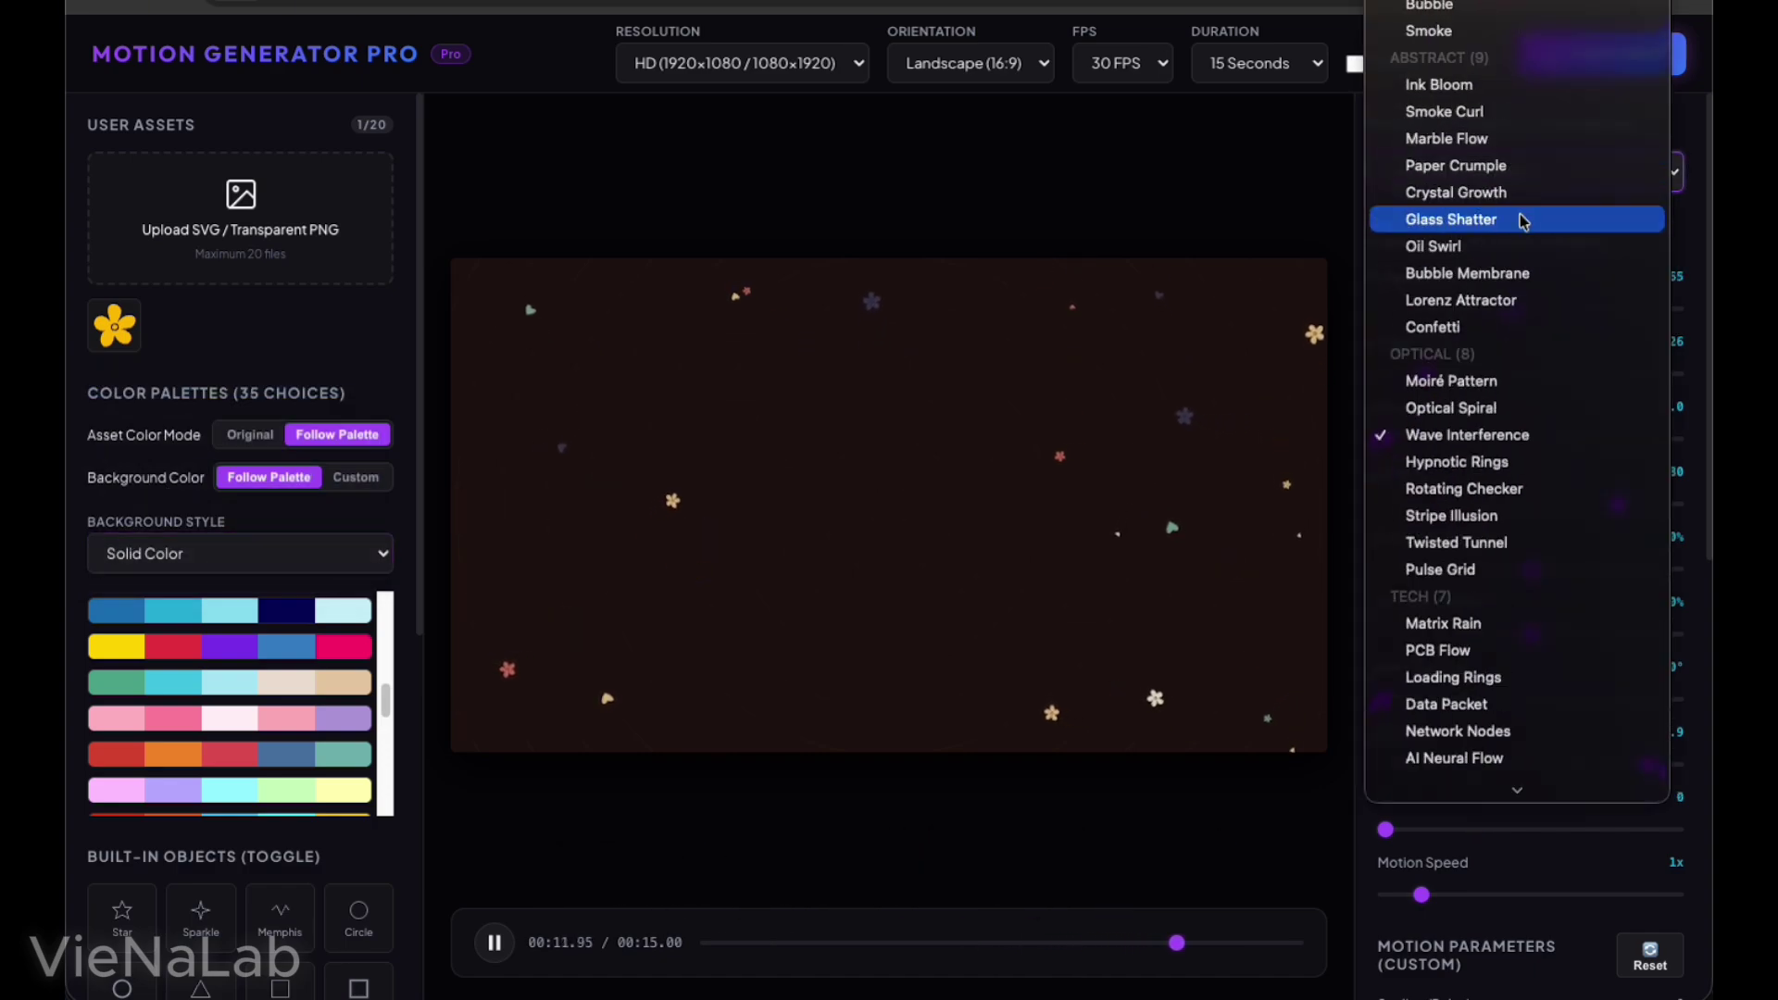
{"action": "left_click", "coordinate": [1492, 199]}
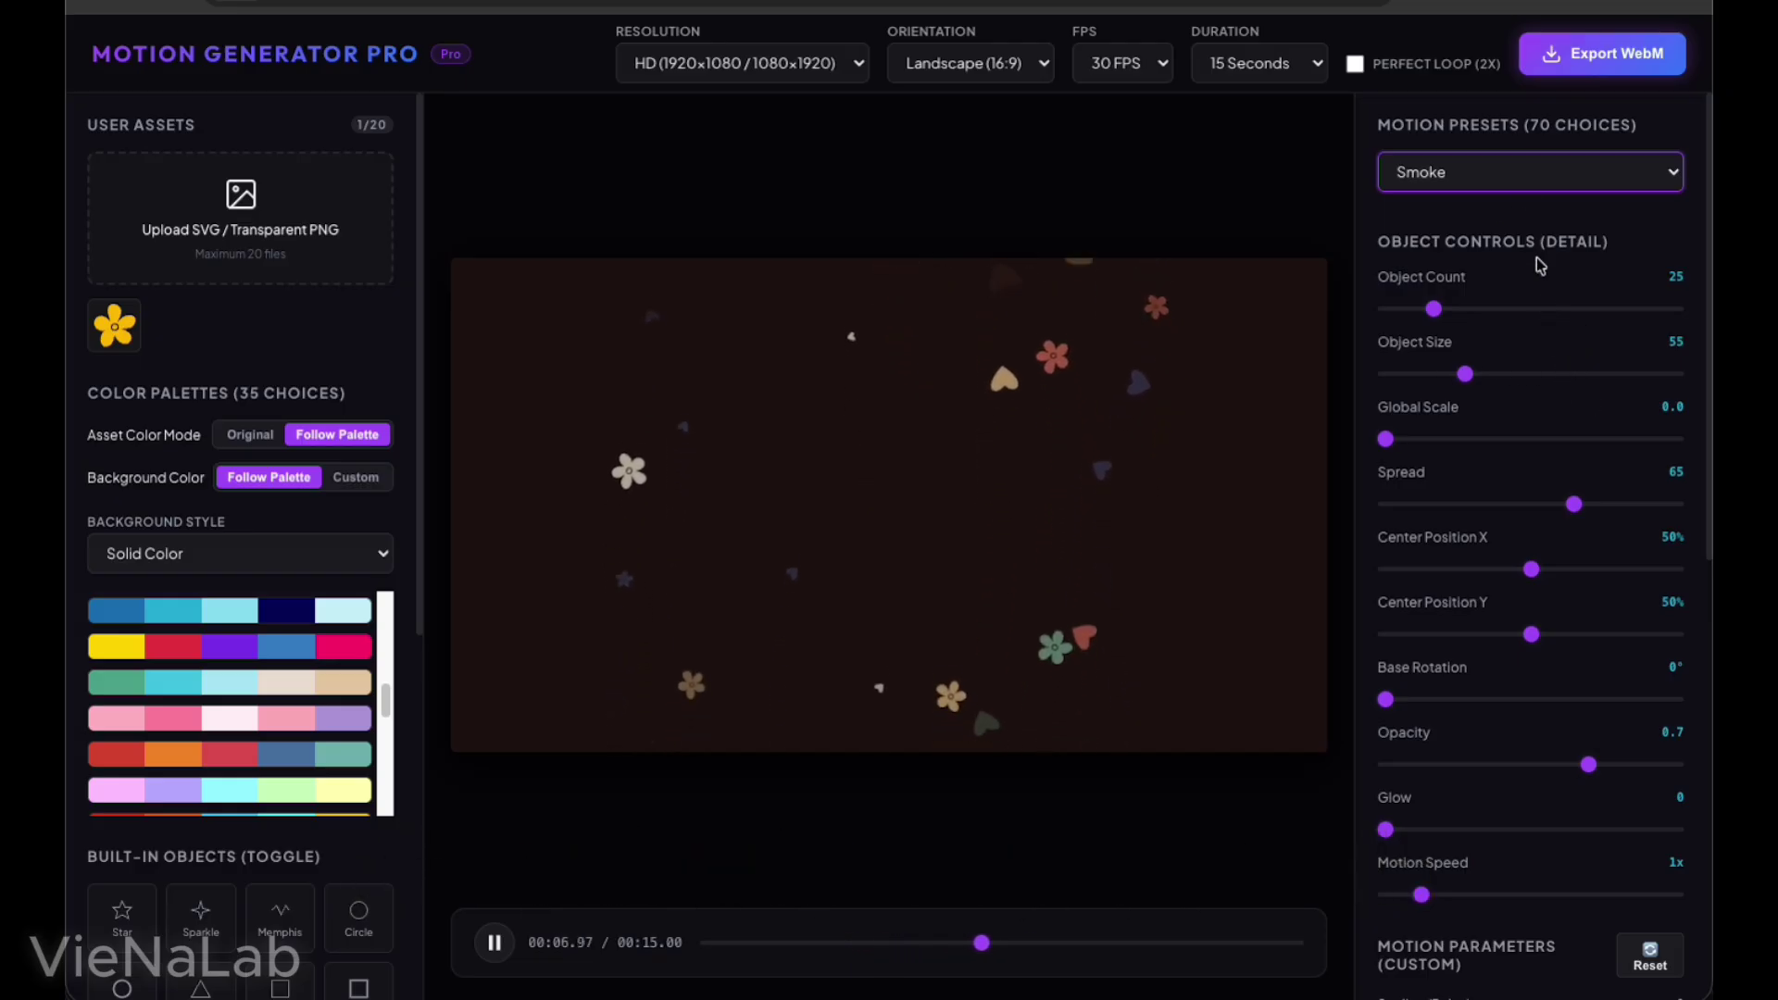
Switch the motion preset to Custom Mode (Manual)
{"action": "left_click", "coordinate": [1527, 172]}
{"action": "scroll", "coordinate": [1533, 299], "scroll_direction": "up", "scroll_amount": 10}
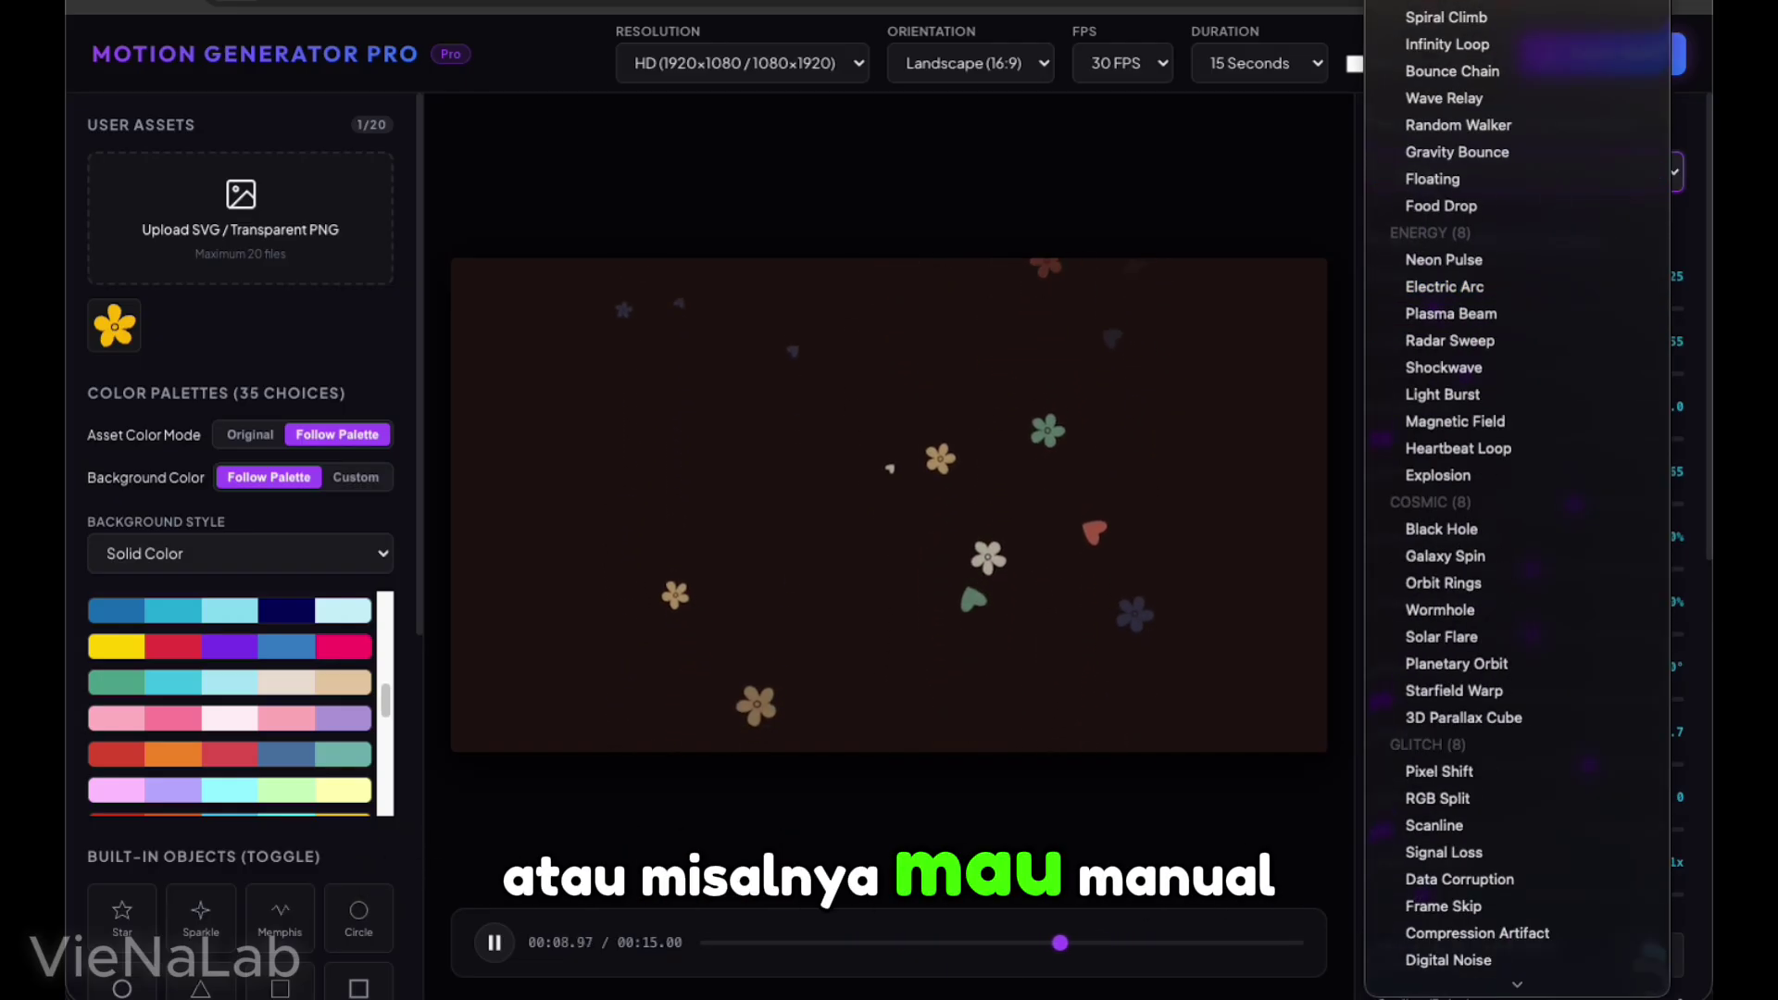
{"action": "scroll", "coordinate": [1482, 297], "scroll_direction": "up", "scroll_amount": 5}
{"action": "left_click", "coordinate": [1461, 298]}
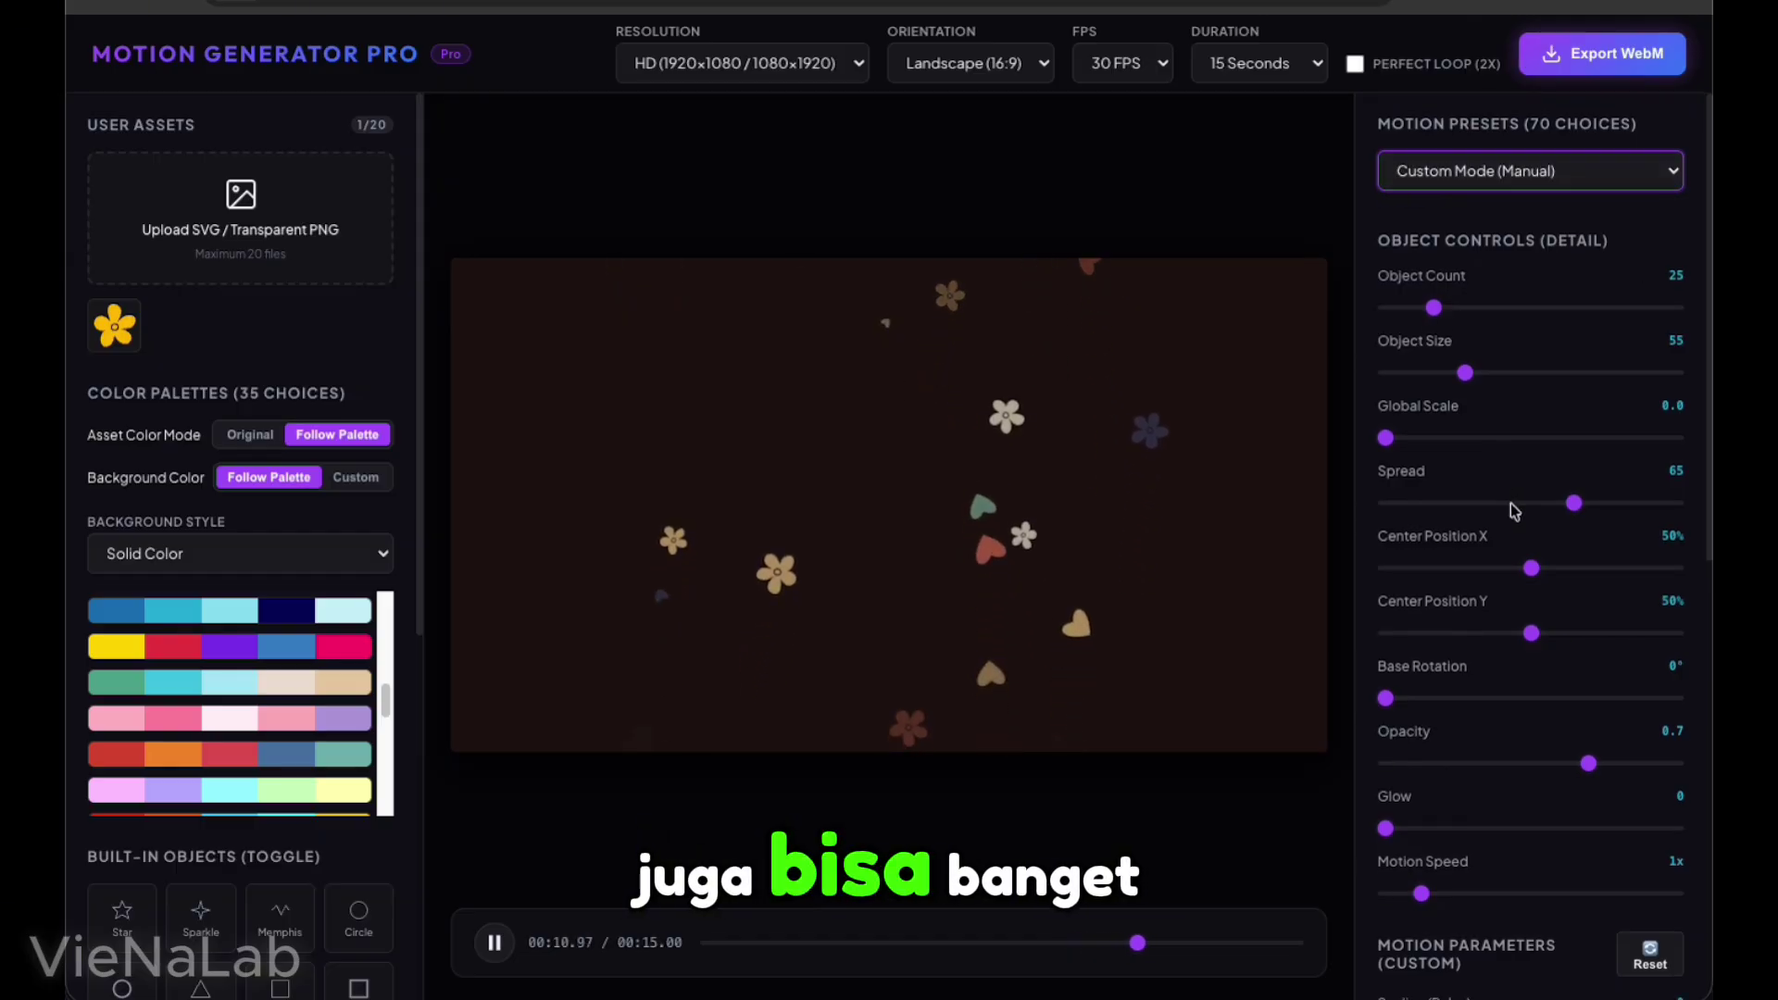
Set Rain (Vertical Fall) to 37 and change the rain direction to Right (Kanan)
{"action": "scroll", "coordinate": [1431, 315], "scroll_direction": "down", "scroll_amount": 1}
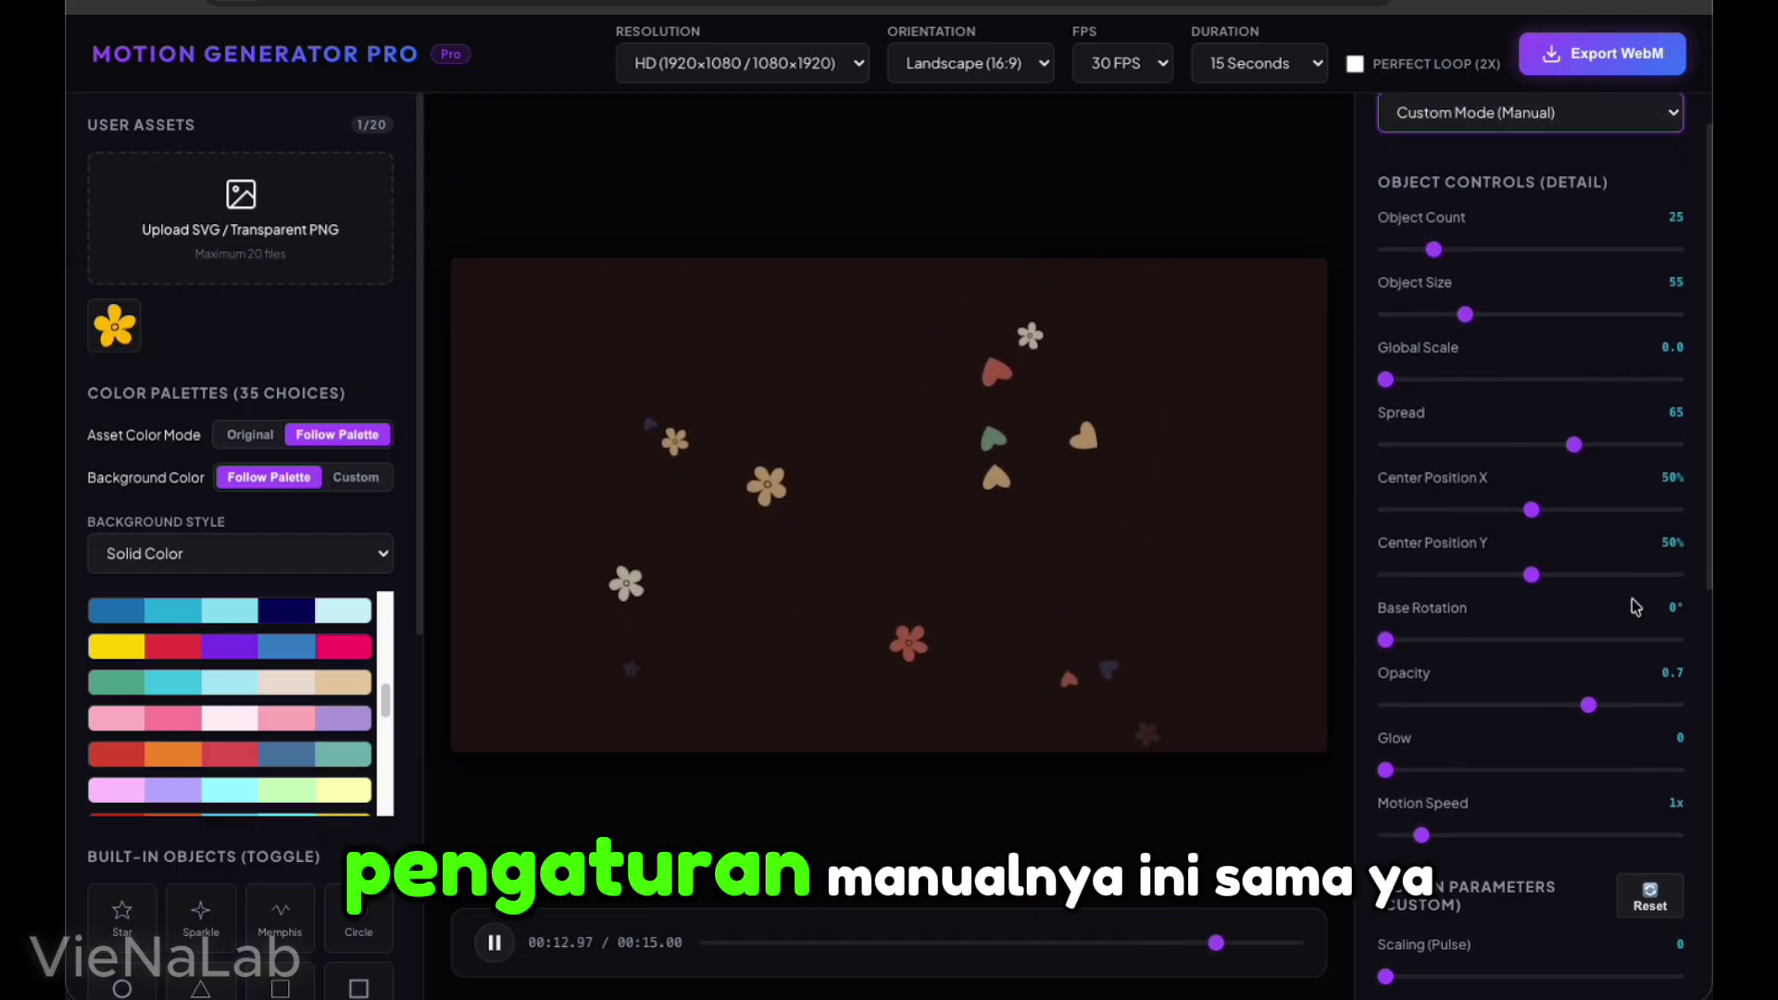
{"action": "scroll", "coordinate": [1594, 769], "scroll_direction": "down", "scroll_amount": 5}
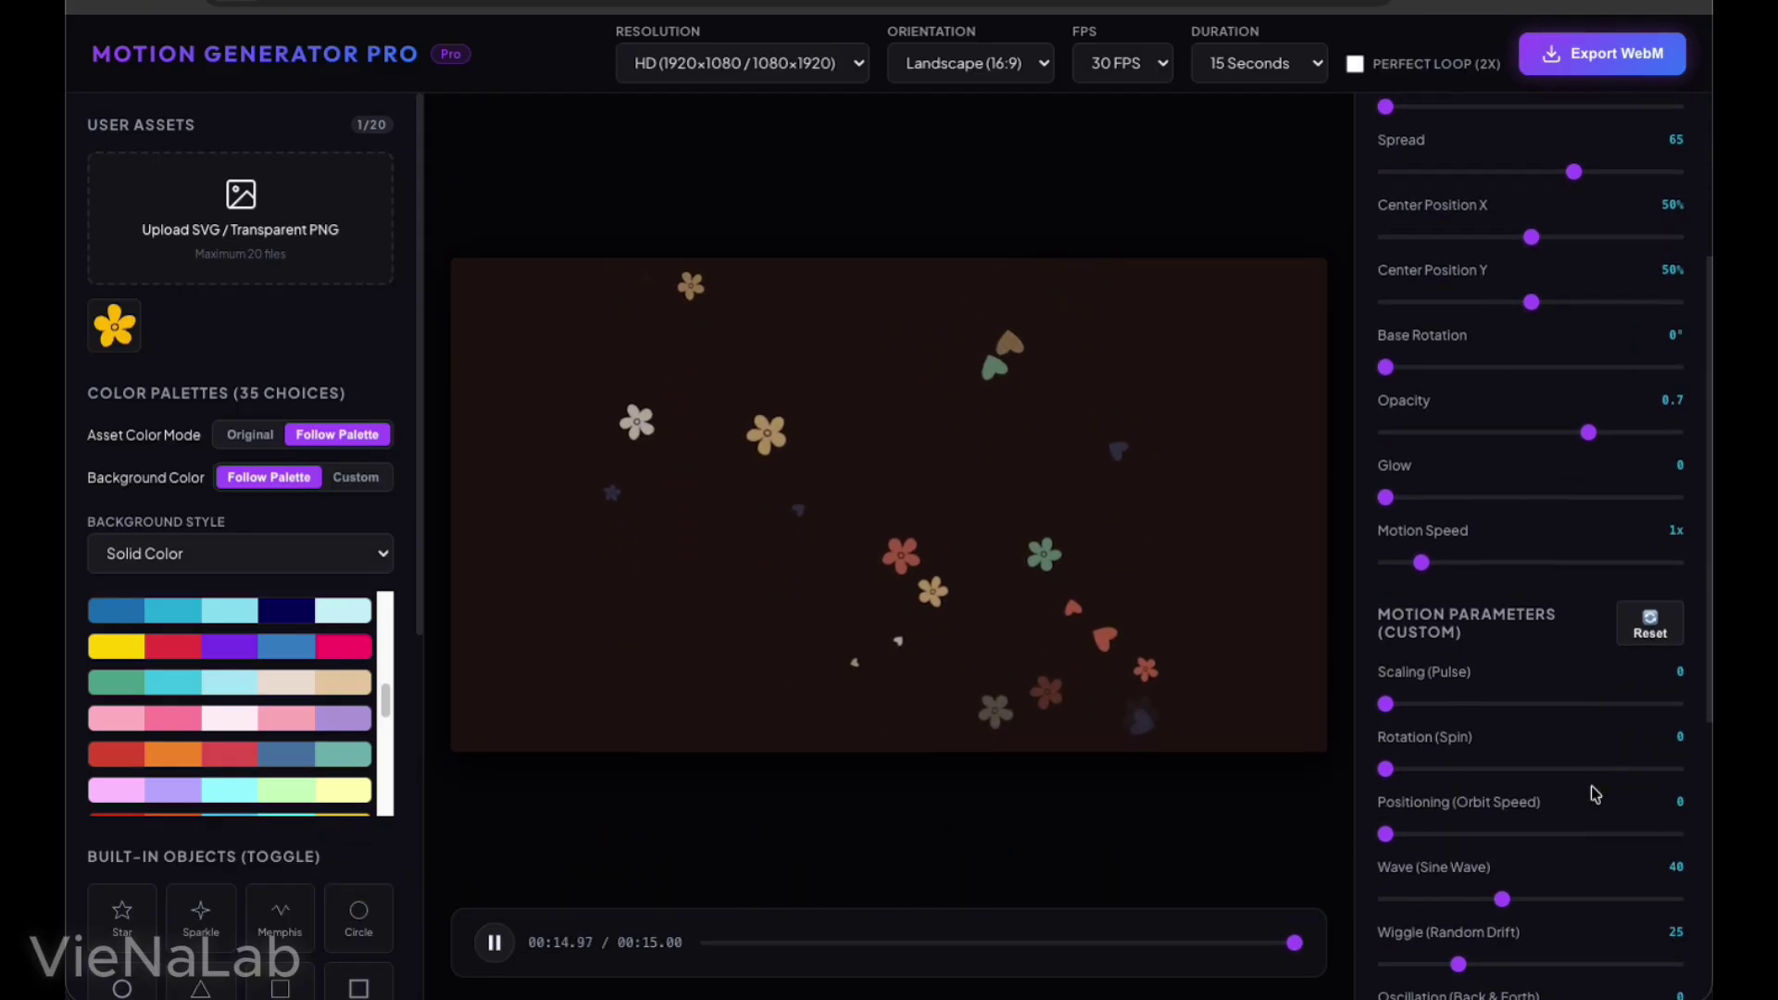
{"action": "scroll", "coordinate": [1594, 807], "scroll_direction": "down", "scroll_amount": 4}
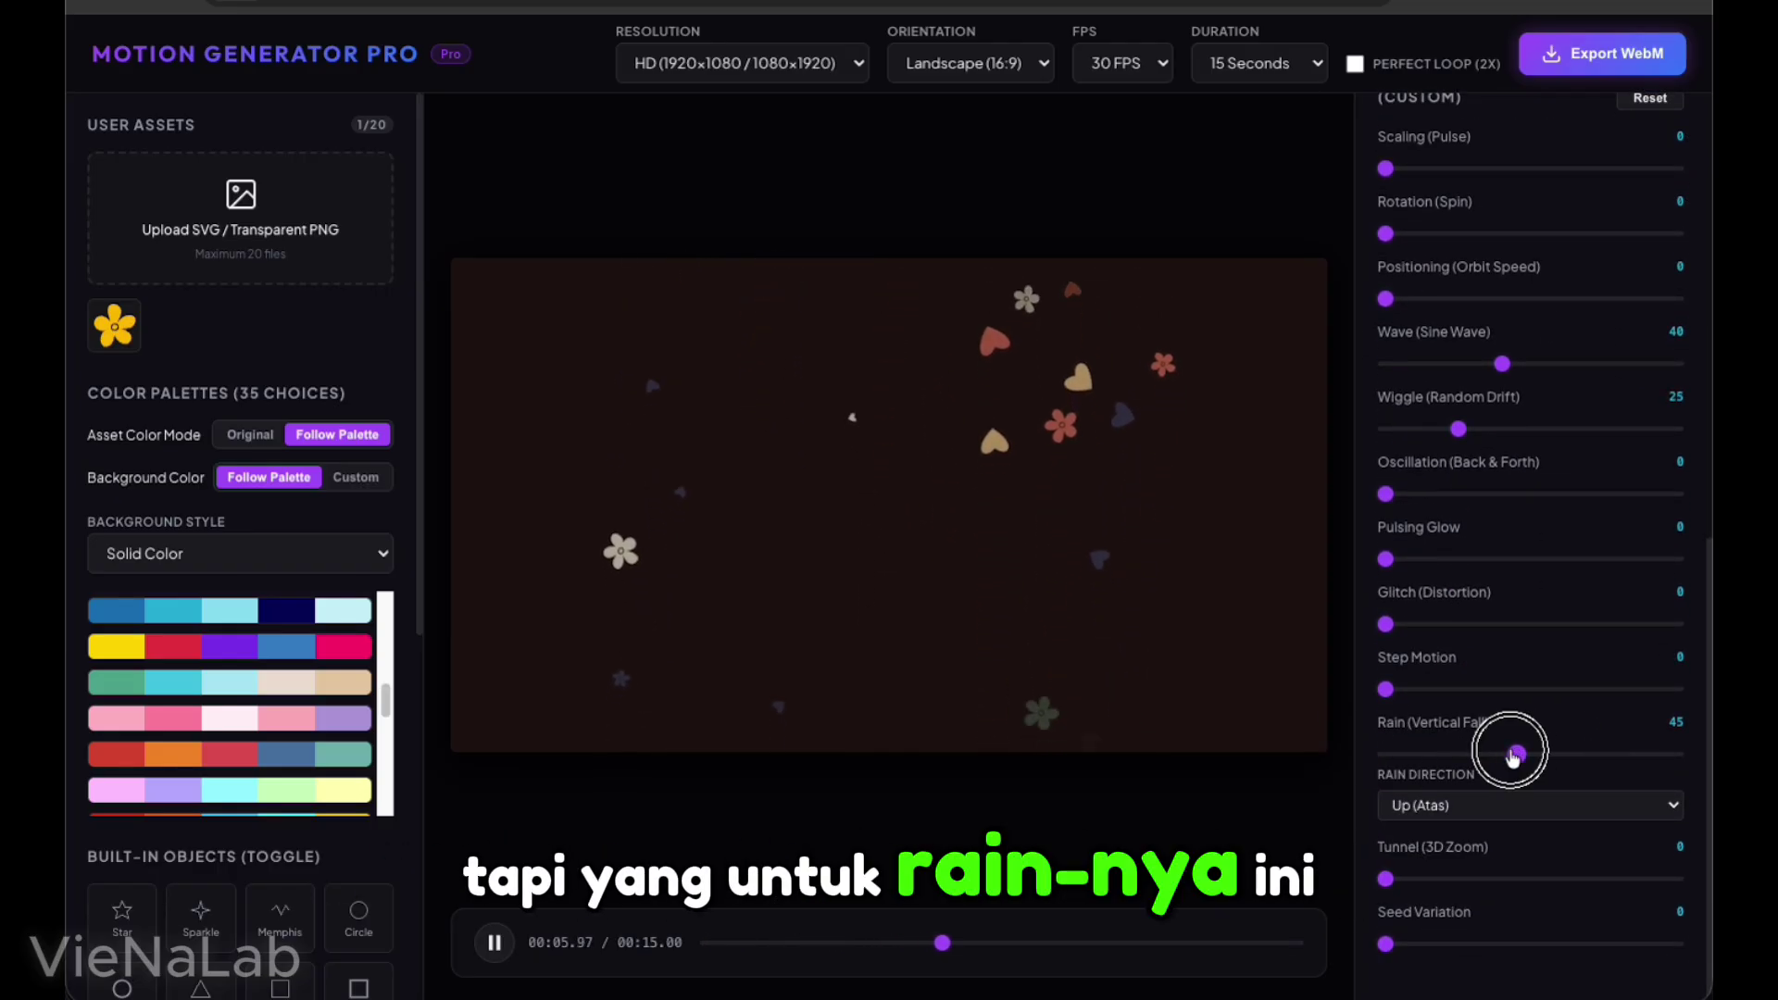
{"action": "left_click_drag", "start_coordinate": [1514, 754], "coordinate": [1492, 754]}
{"action": "left_click", "coordinate": [1456, 806]}
{"action": "left_click", "coordinate": [1449, 829]}
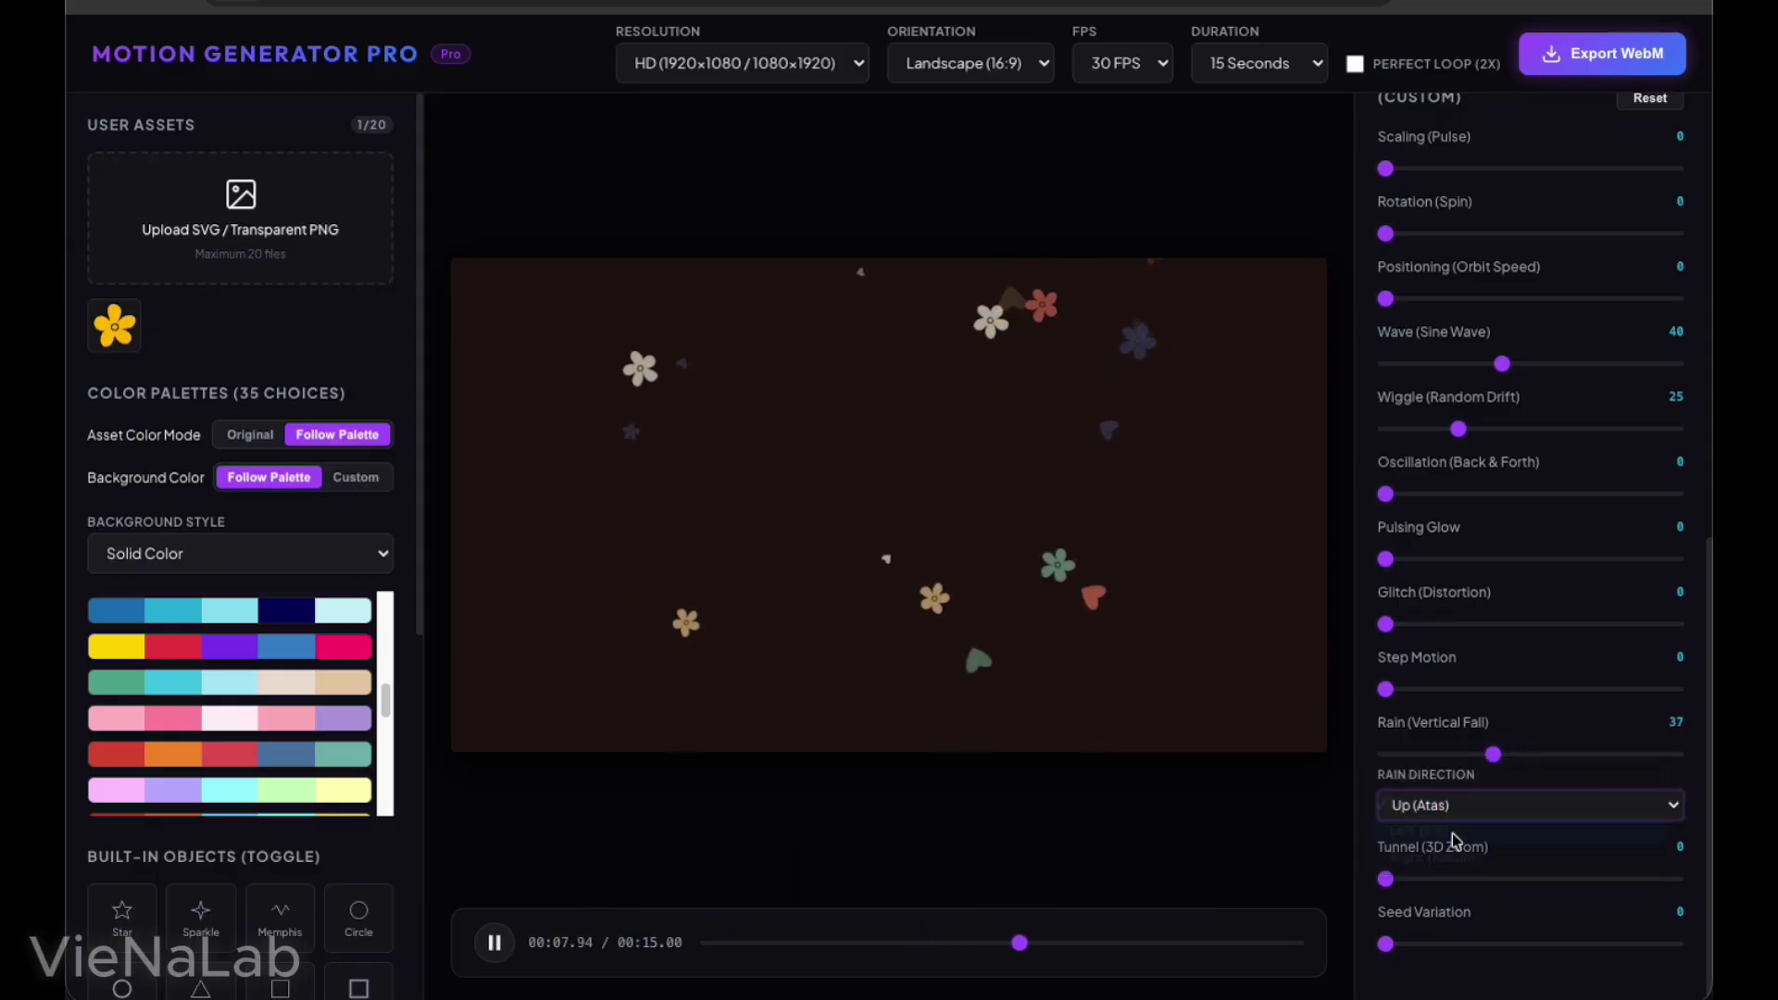
{"action": "left_click", "coordinate": [1482, 812]}
{"action": "left_click", "coordinate": [1444, 828]}
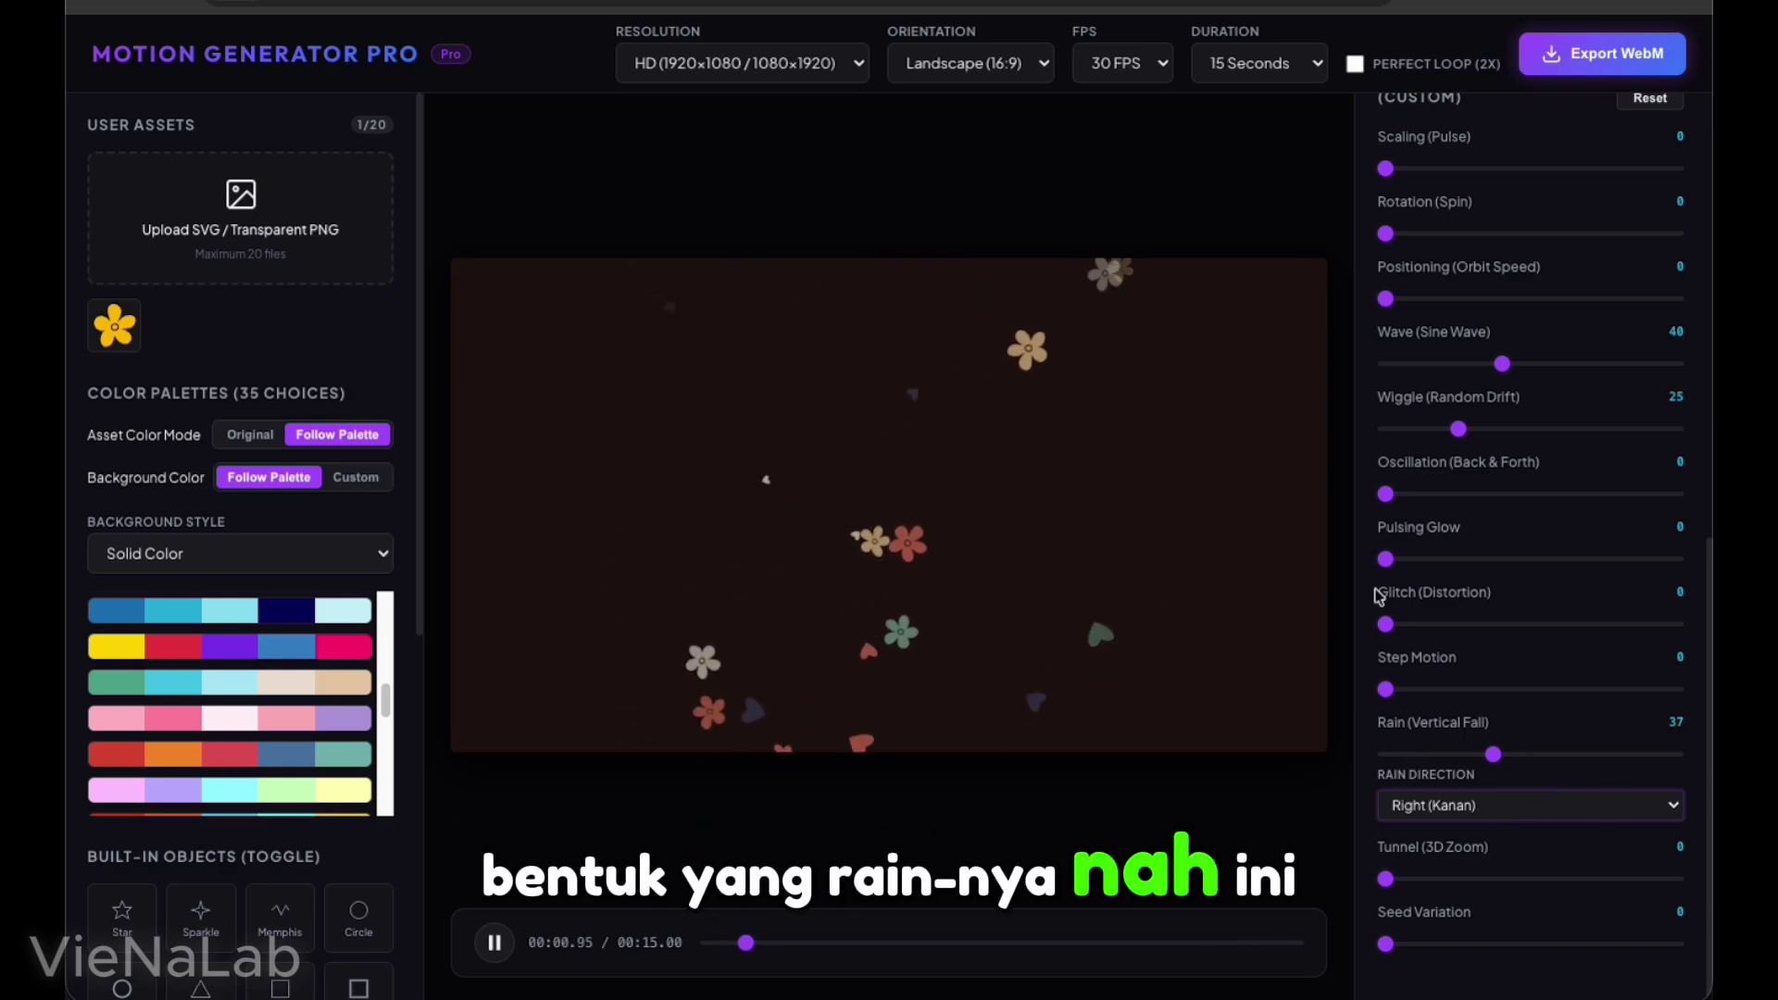
Set the Object Count to 38, the Object Size to 112 and the Spread to 100
{"action": "scroll", "coordinate": [1517, 461], "scroll_direction": "up", "scroll_amount": 9}
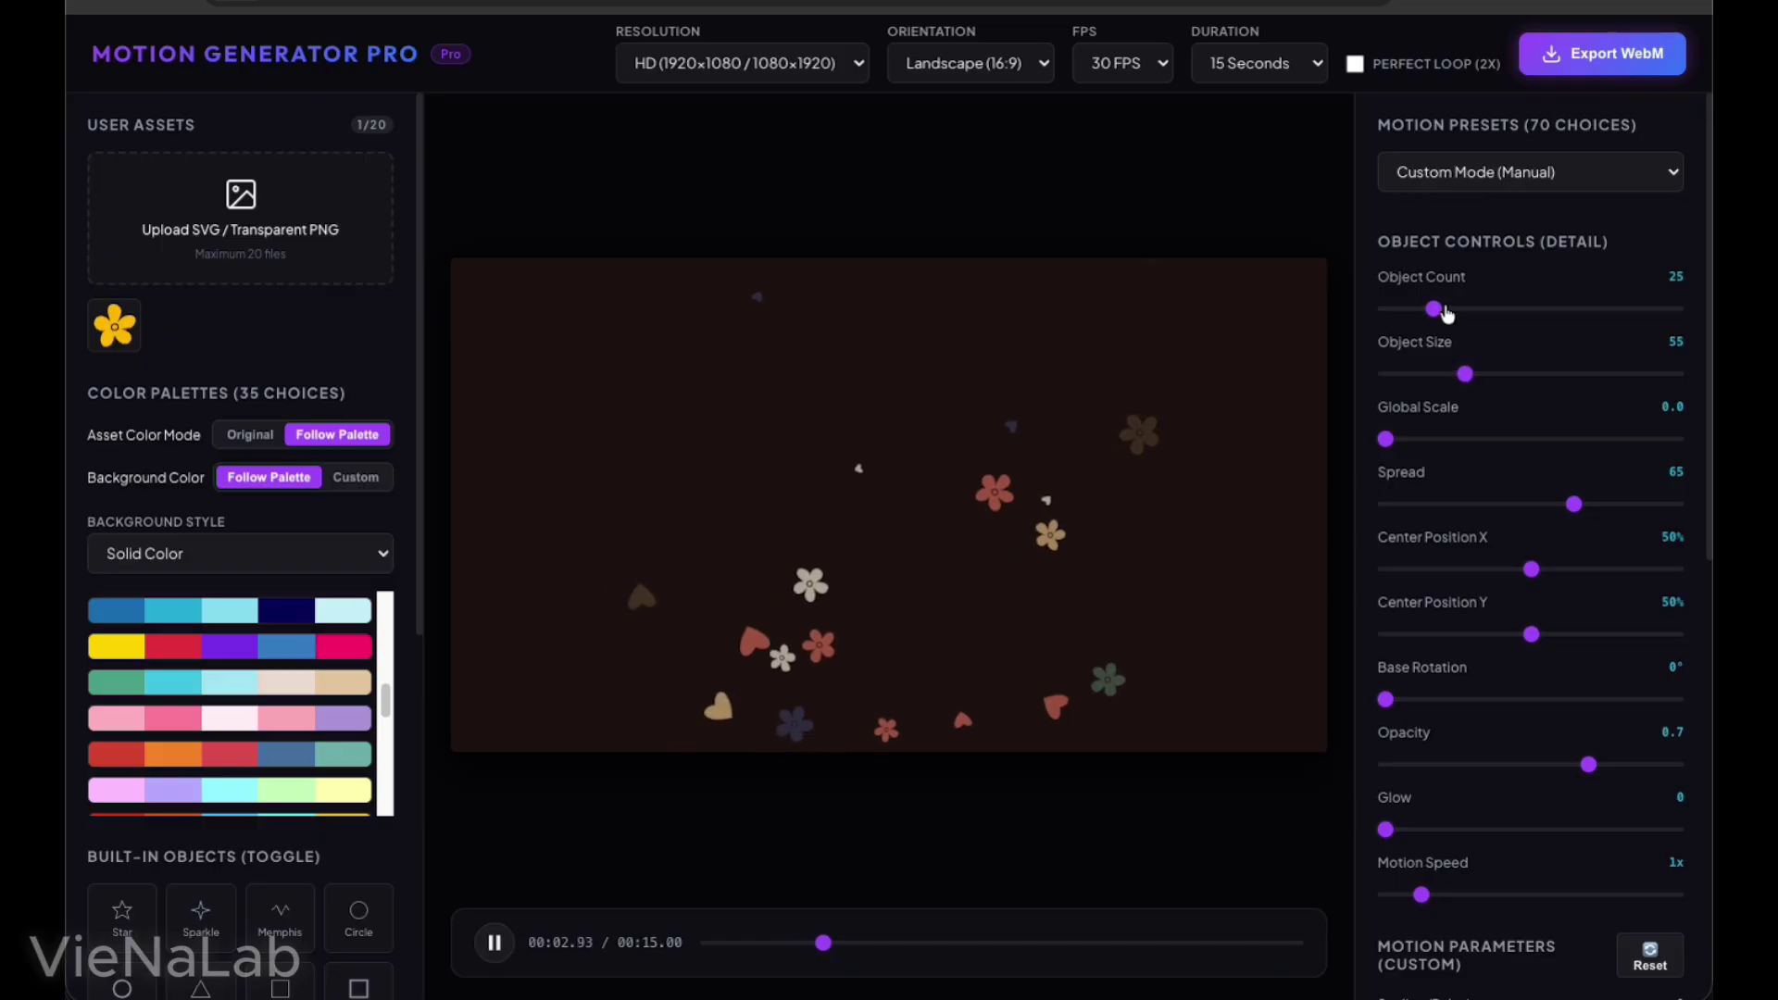
{"action": "mouse_move", "coordinate": [1436, 311]}
{"action": "left_mouse_down"}
{"action": "mouse_move", "coordinate": [1574, 313]}
{"action": "mouse_move", "coordinate": [1460, 333]}
{"action": "mouse_move", "coordinate": [1459, 311]}
{"action": "left_mouse_up"}
{"action": "left_click_drag", "start_coordinate": [1464, 374], "coordinate": [1548, 373]}
{"action": "left_click_drag", "start_coordinate": [1574, 503], "coordinate": [1678, 503]}
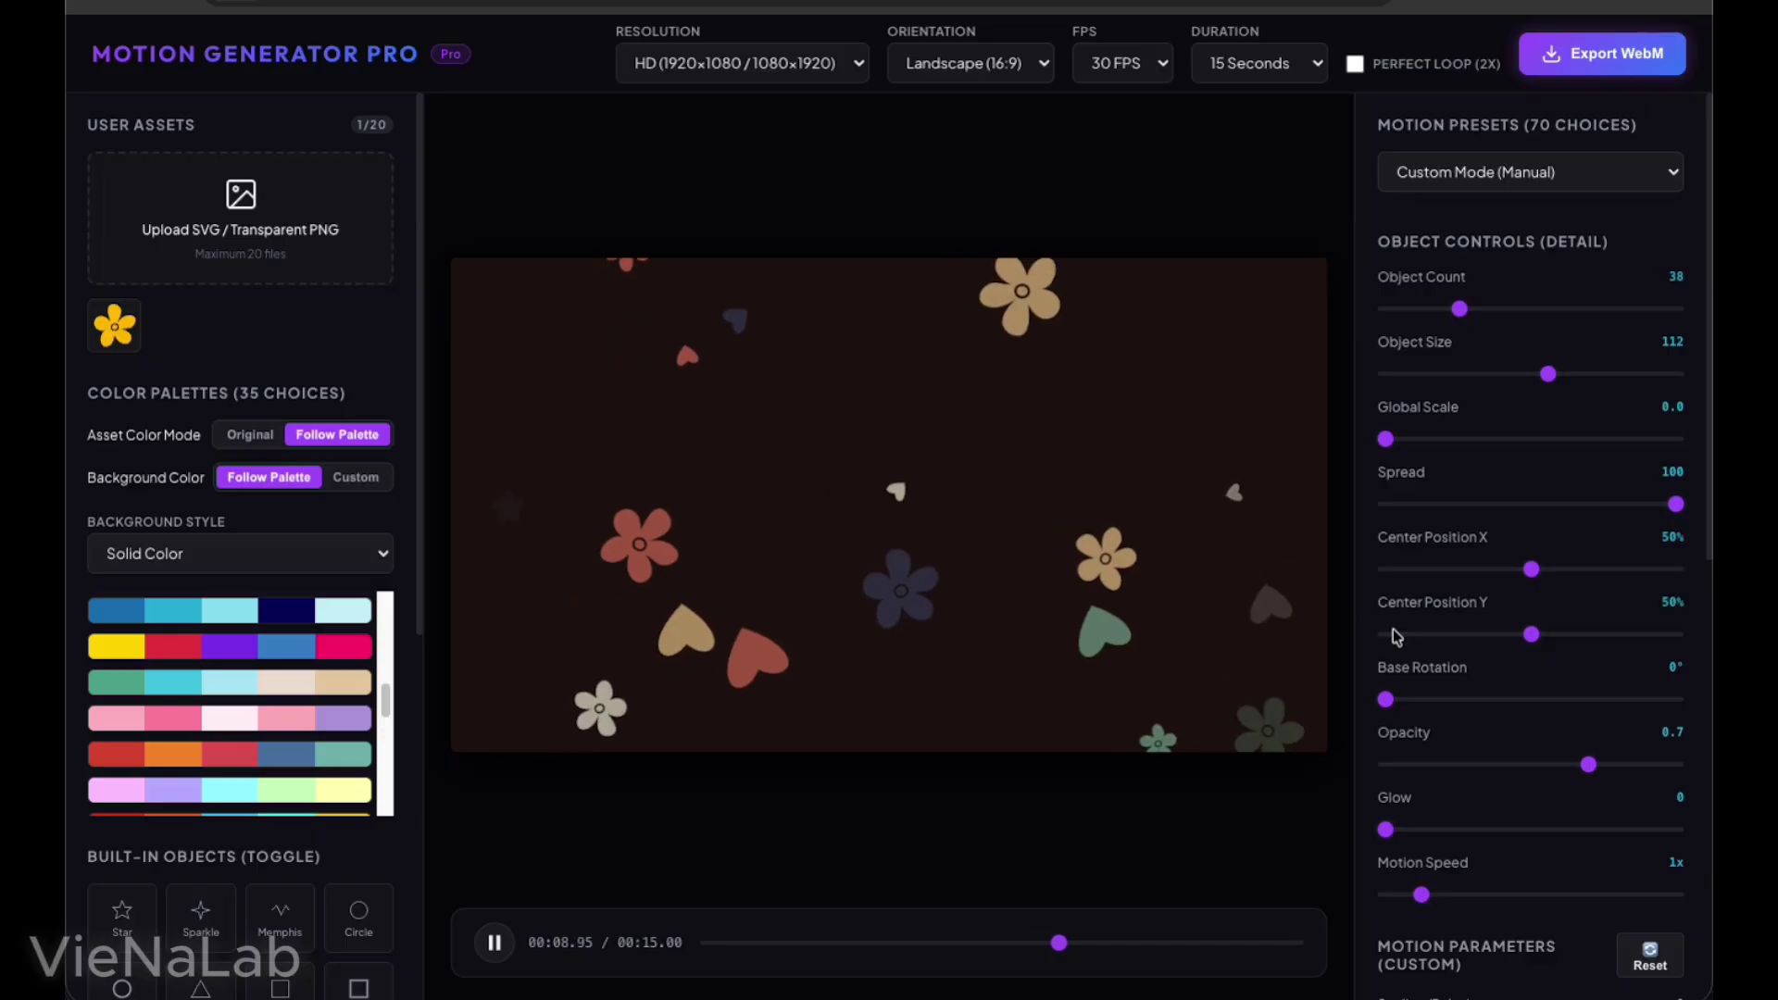
Try a Glow of 23 combined with a Pulsing Glow of 87 on the objects
{"action": "scroll", "coordinate": [1435, 723], "scroll_direction": "down", "scroll_amount": 1}
{"action": "left_click", "coordinate": [1386, 808]}
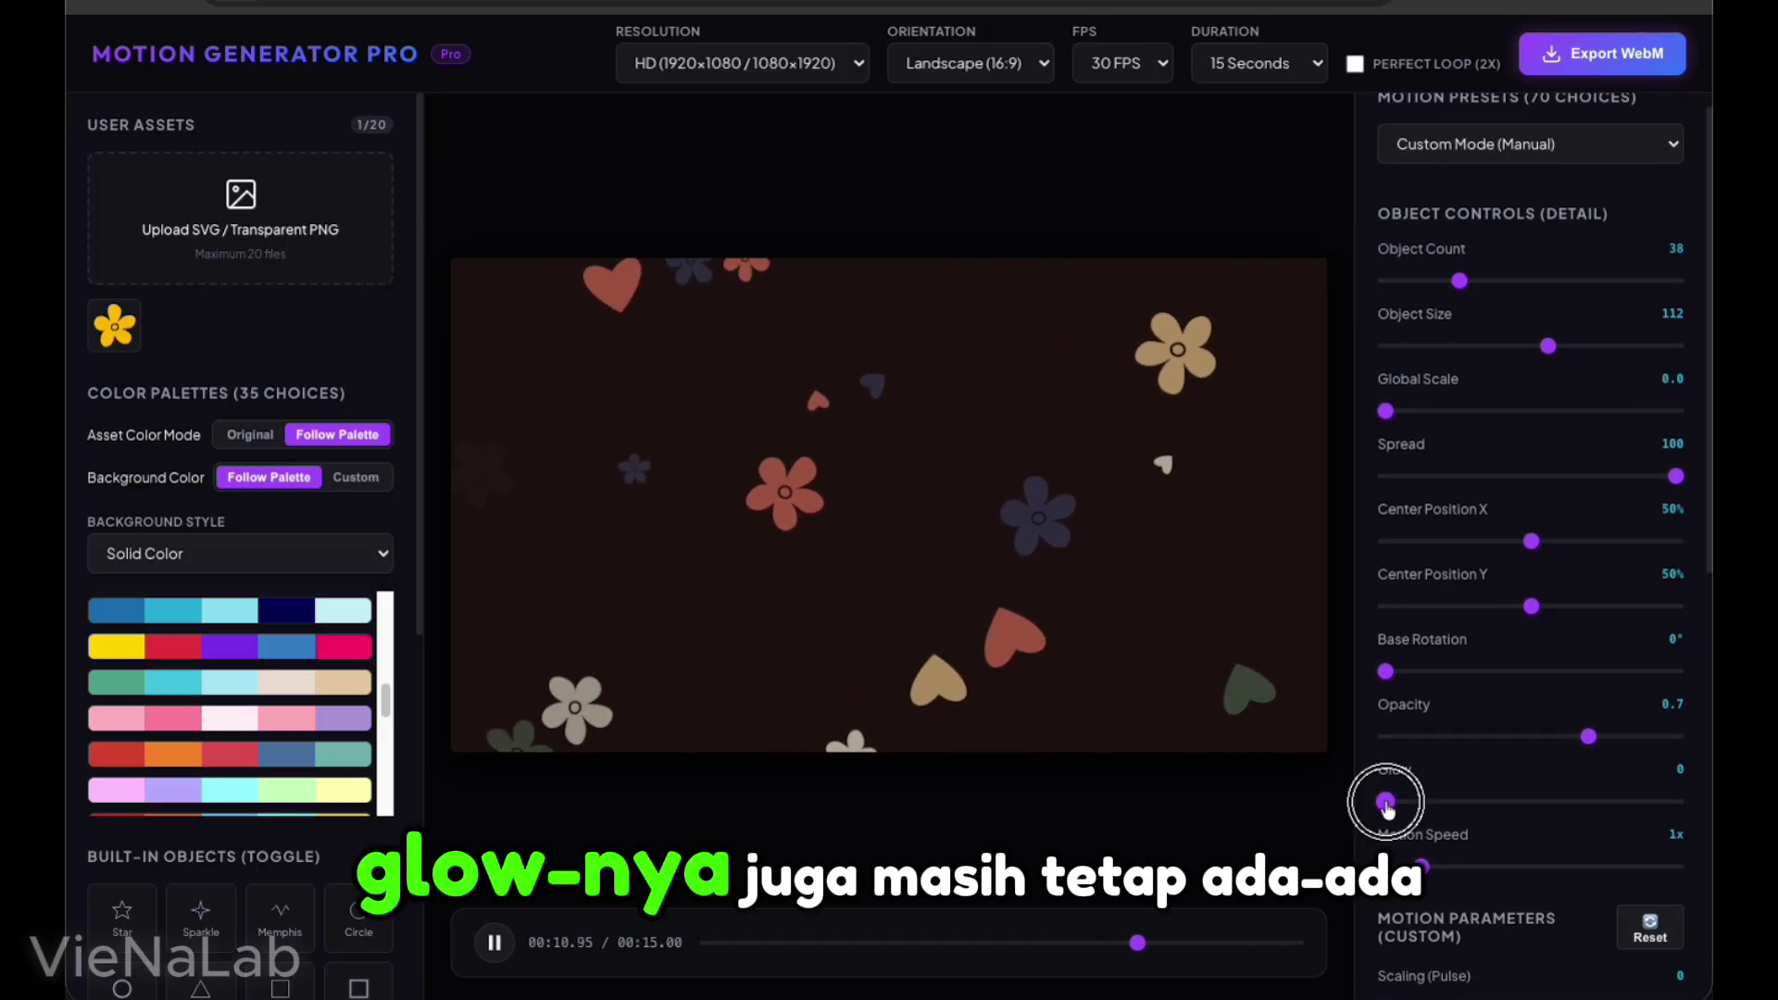
{"action": "left_click_drag", "start_coordinate": [1386, 804], "coordinate": [1517, 802]}
{"action": "scroll", "coordinate": [1491, 777], "scroll_direction": "down", "scroll_amount": 4}
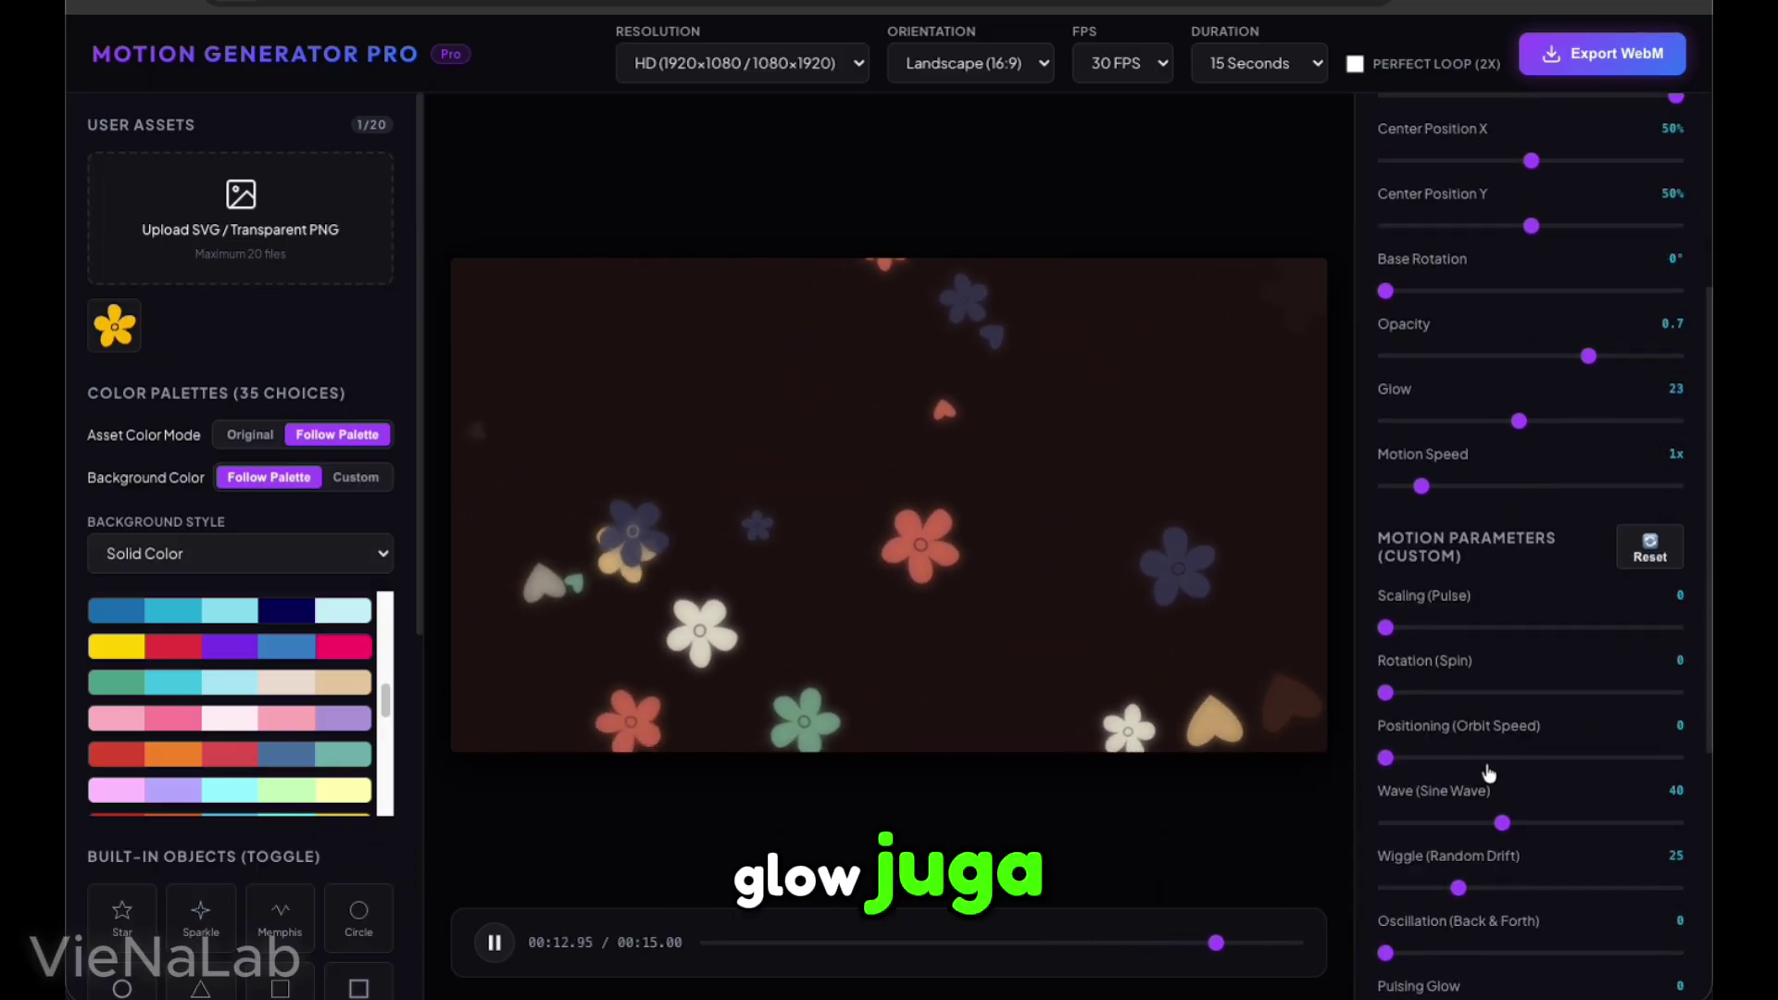
{"action": "scroll", "coordinate": [1485, 769], "scroll_direction": "down", "scroll_amount": 3}
{"action": "left_click_drag", "start_coordinate": [1386, 775], "coordinate": [1523, 774]}
{"action": "left_click_drag", "start_coordinate": [1361, 773], "coordinate": [1639, 778]}
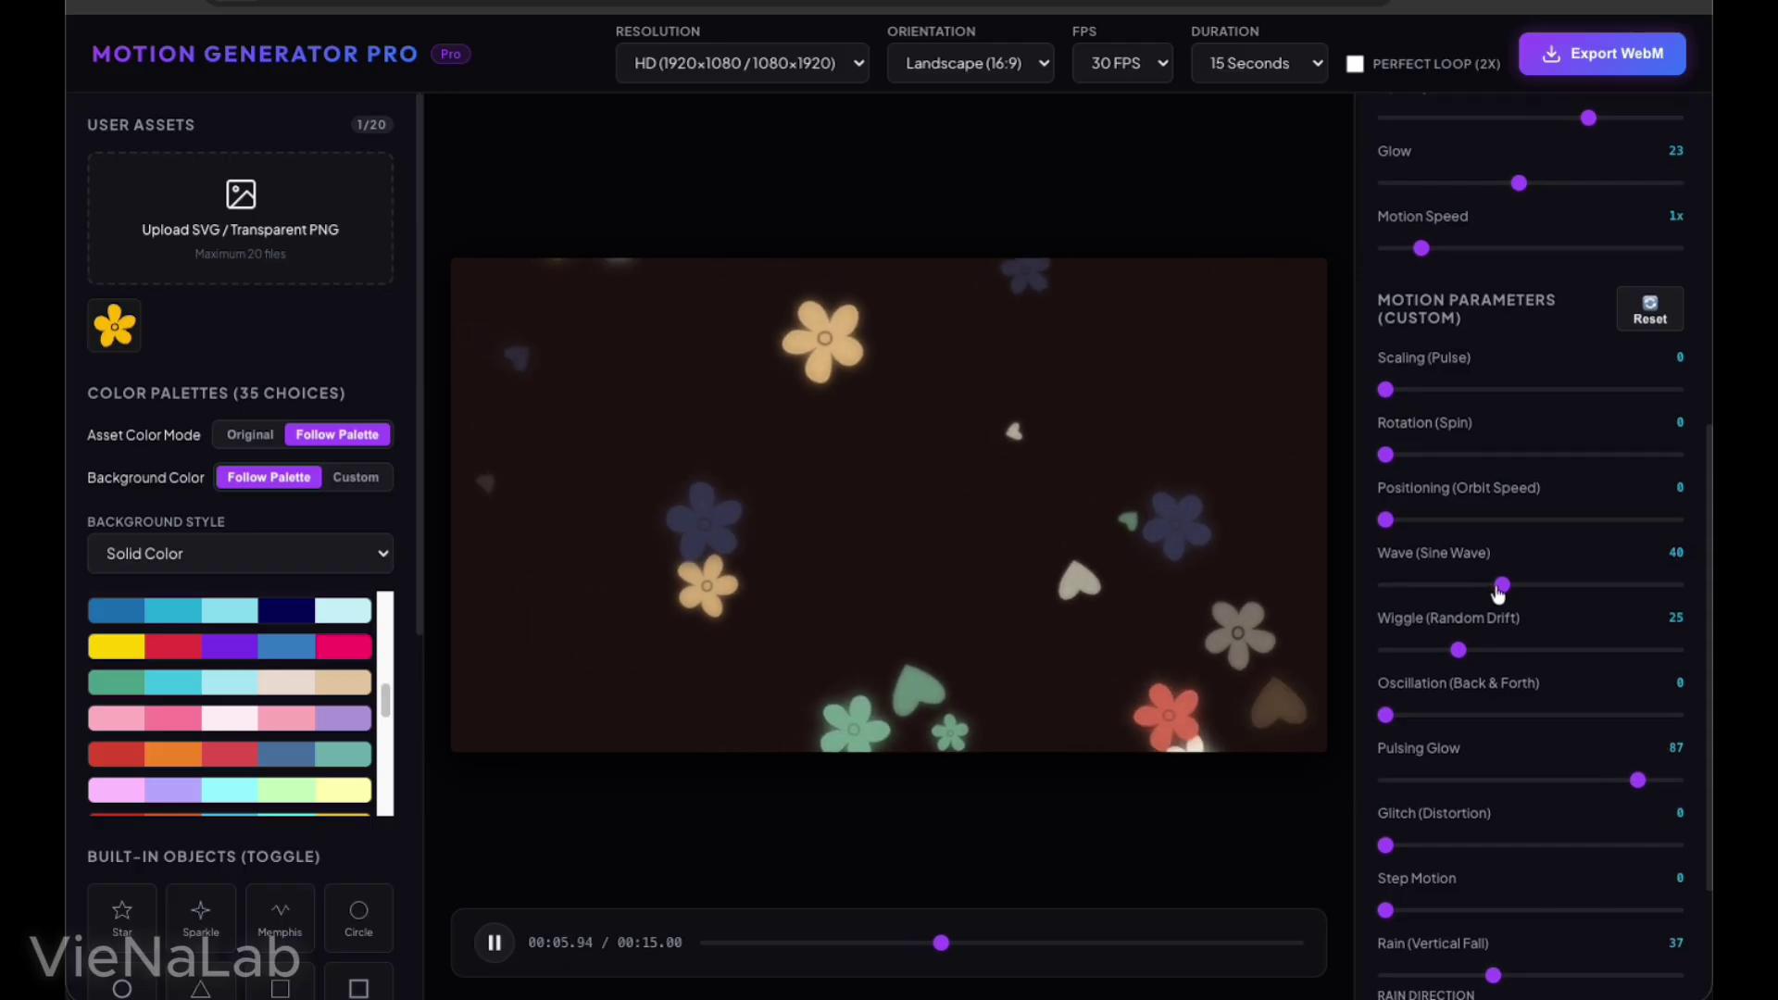
Set the Wave, Wiggle and Rain motion parameters to 0 to isolate the pulsing glow effect
{"action": "left_click_drag", "start_coordinate": [1499, 592], "coordinate": [1321, 675]}
{"action": "left_click", "coordinate": [1466, 649]}
{"action": "left_click_drag", "start_coordinate": [1493, 975], "coordinate": [1379, 972]}
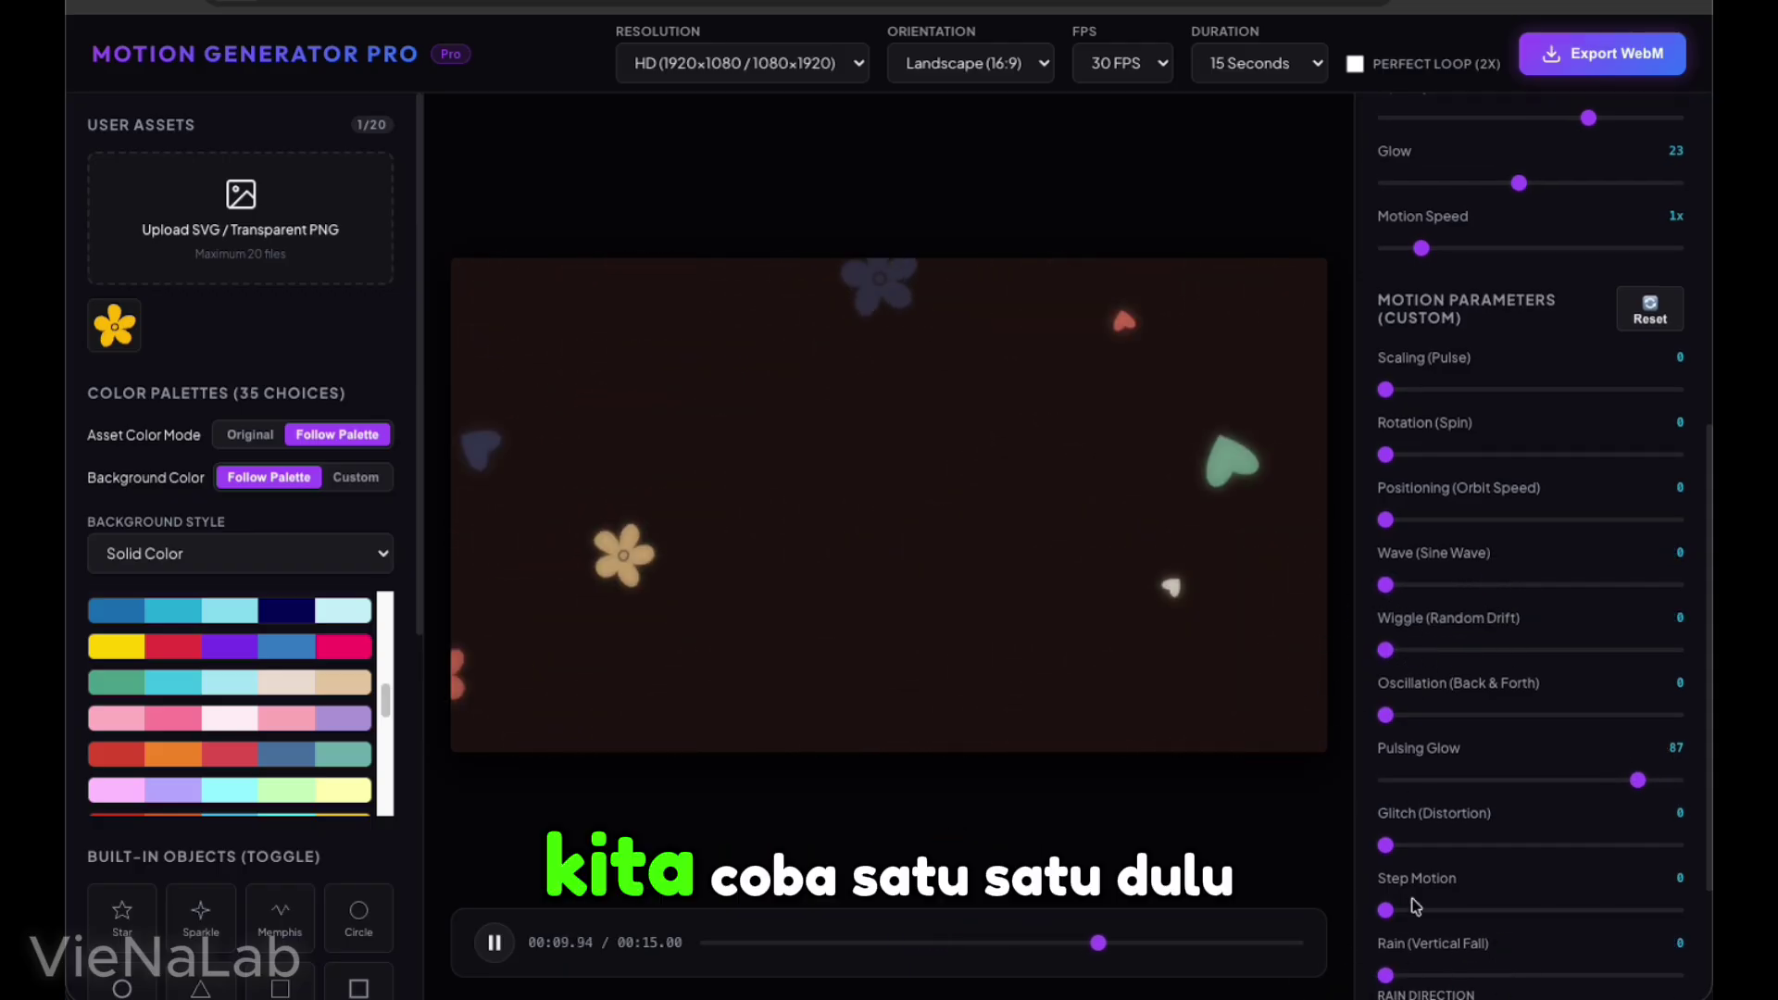
Raise the Pulsing Glow to 100 and the Glow to 45
{"action": "scroll", "coordinate": [1418, 887], "scroll_direction": "down", "scroll_amount": 2}
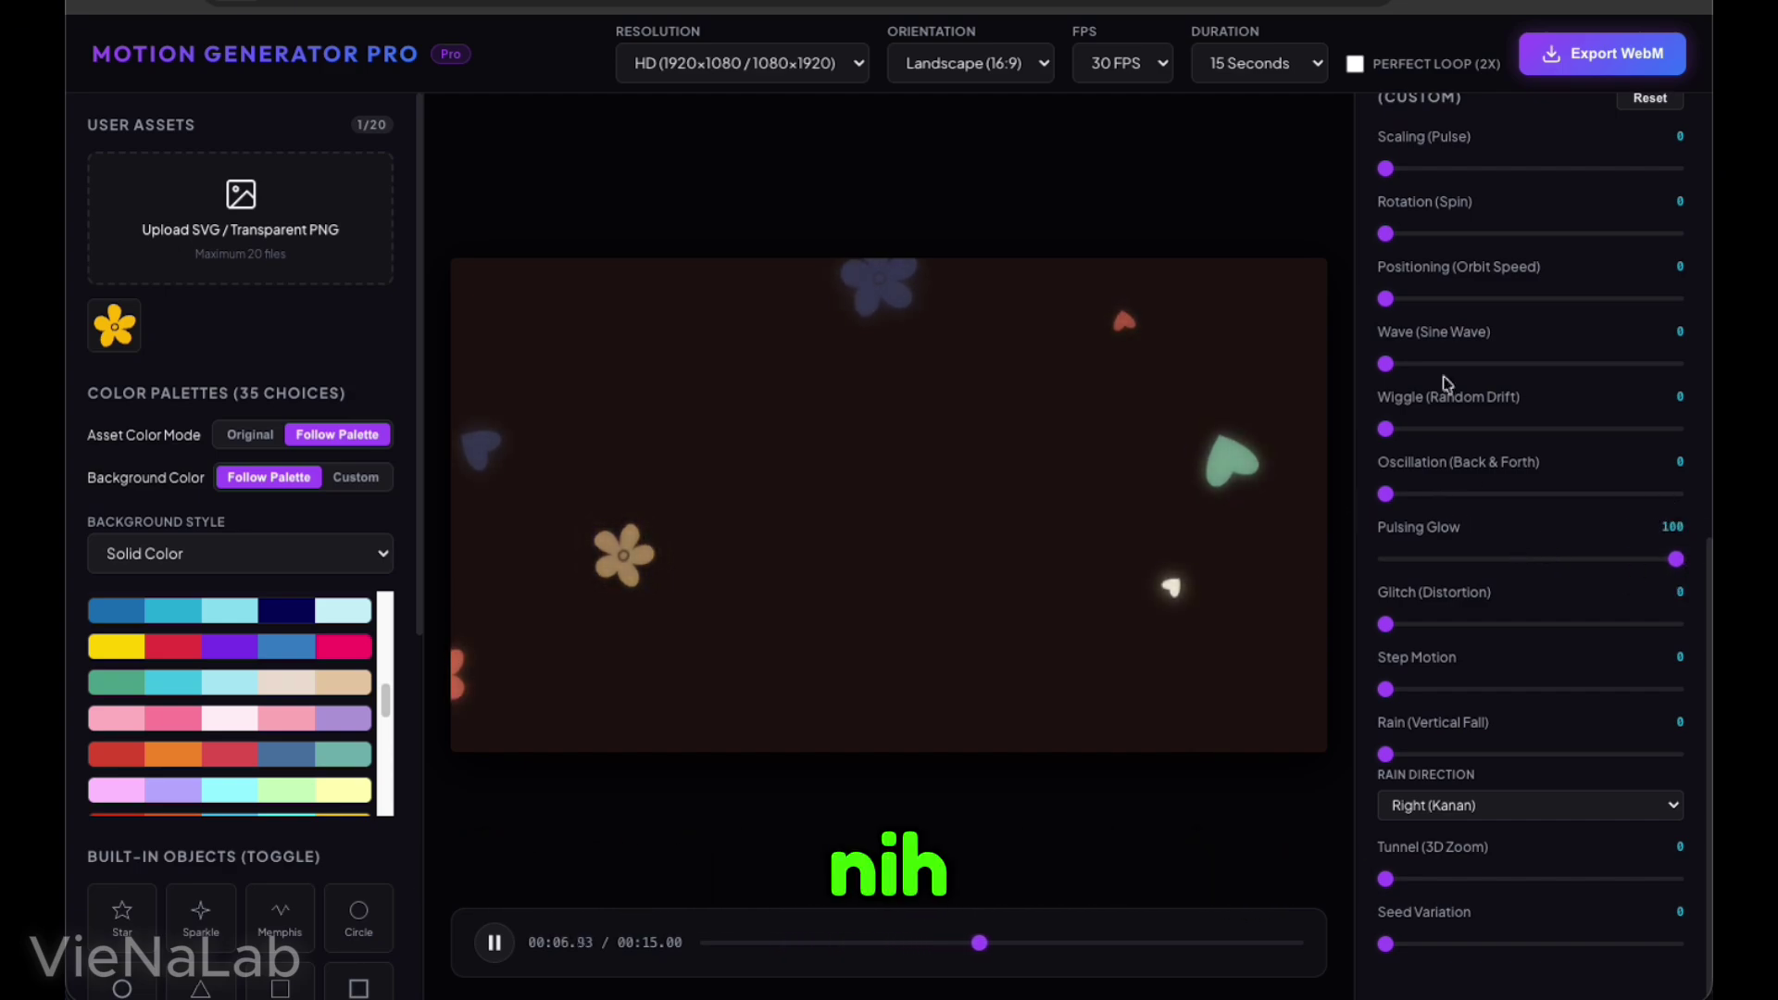
{"action": "scroll", "coordinate": [1413, 504], "scroll_direction": "up", "scroll_amount": 8}
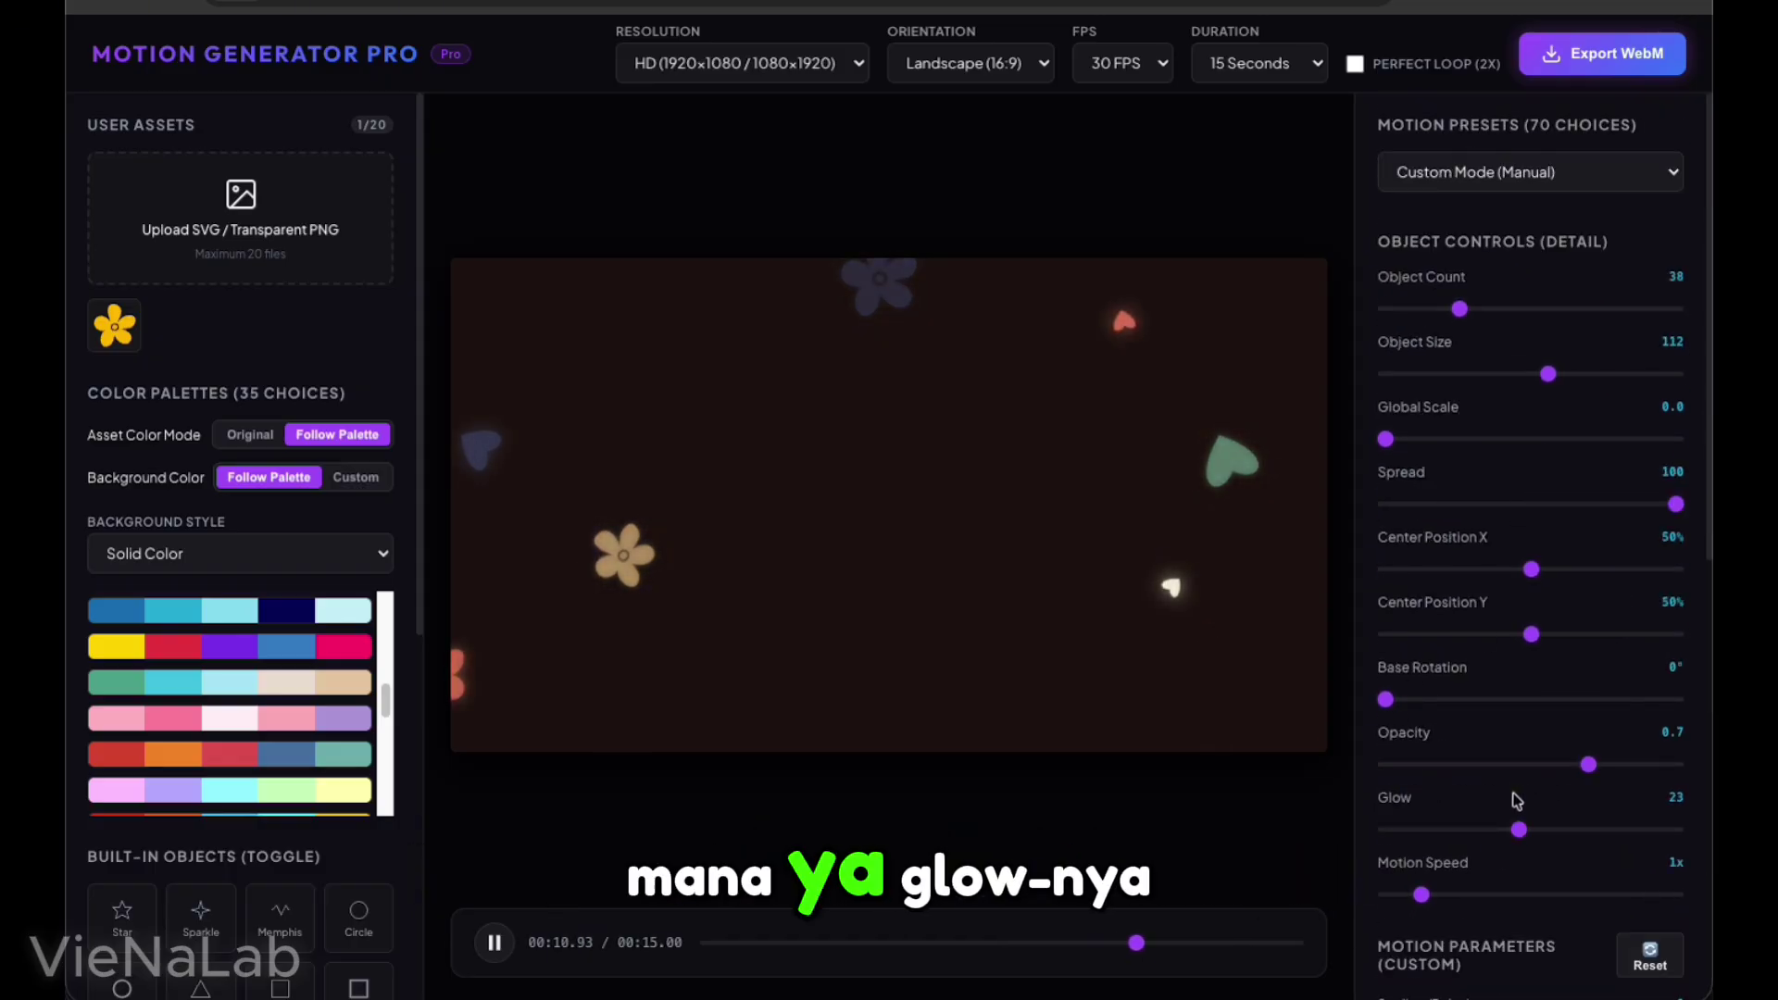
{"action": "left_click_drag", "start_coordinate": [1629, 840], "coordinate": [1650, 840]}
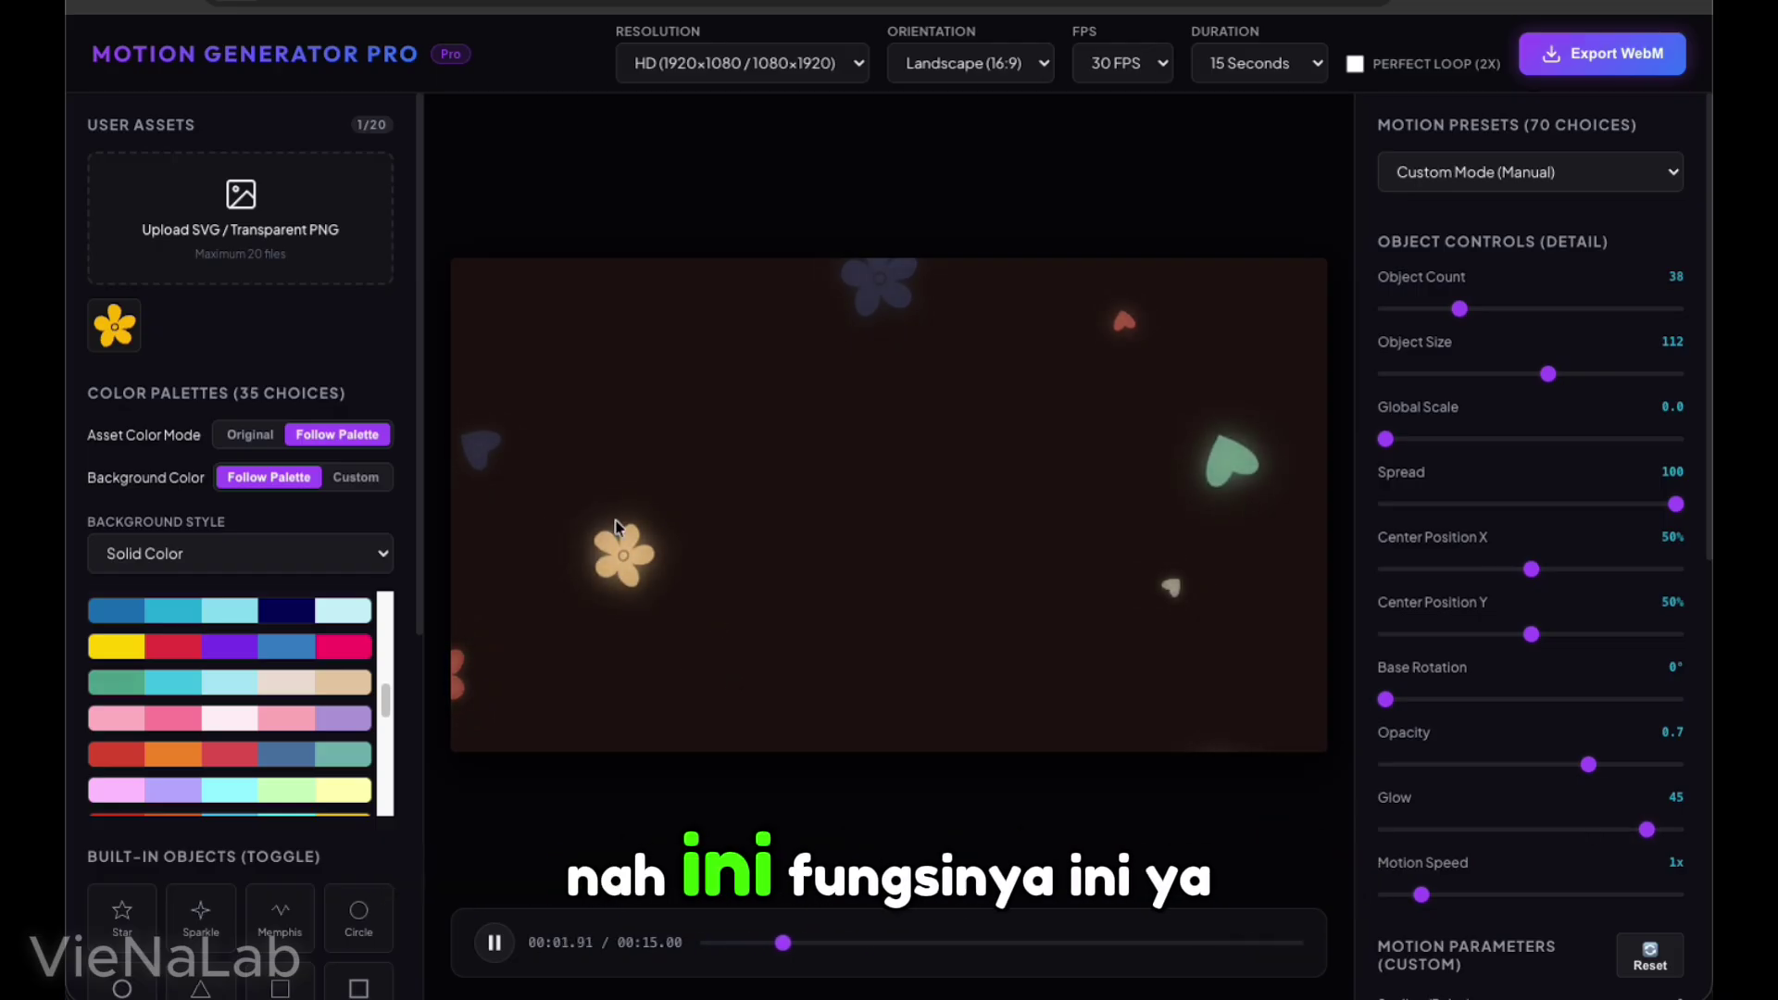
Set Rotation (Spin) to 78, Positioning (Orbit Speed) to 32, Wave to 31, Wiggle to 40 and Oscillation to 16
{"action": "scroll", "coordinate": [1455, 787], "scroll_direction": "down", "scroll_amount": 3}
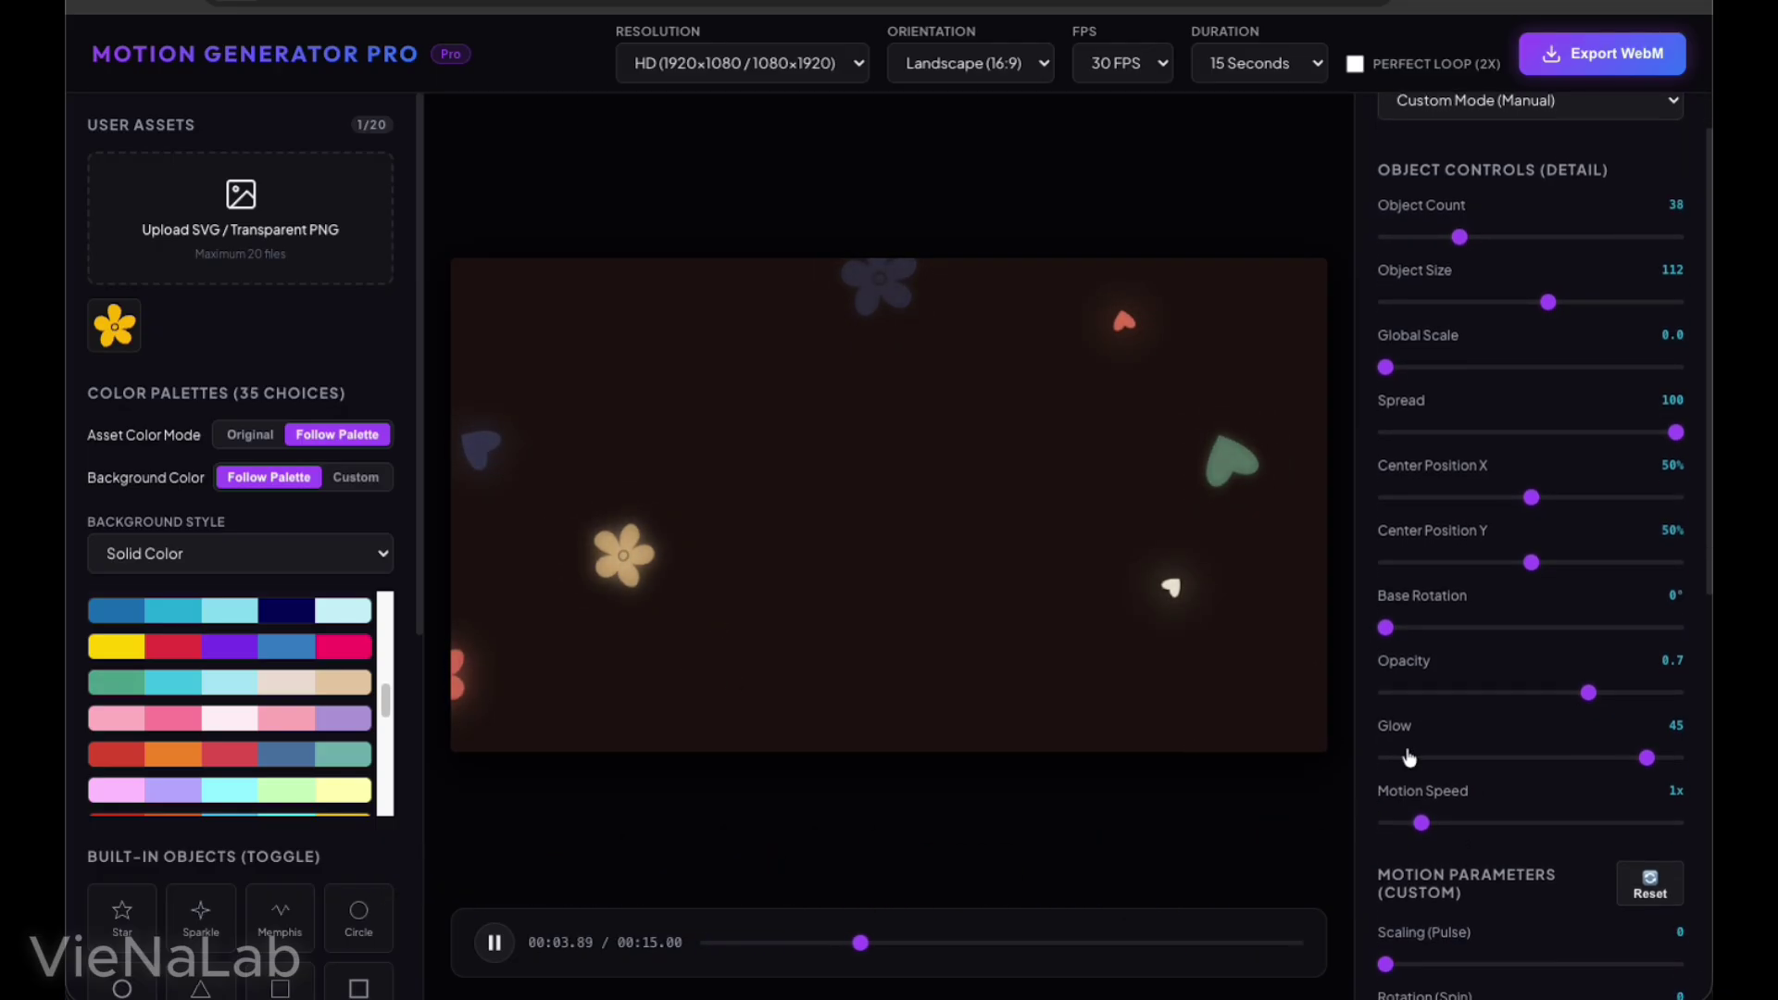
{"action": "scroll", "coordinate": [1551, 745], "scroll_direction": "down", "scroll_amount": 6}
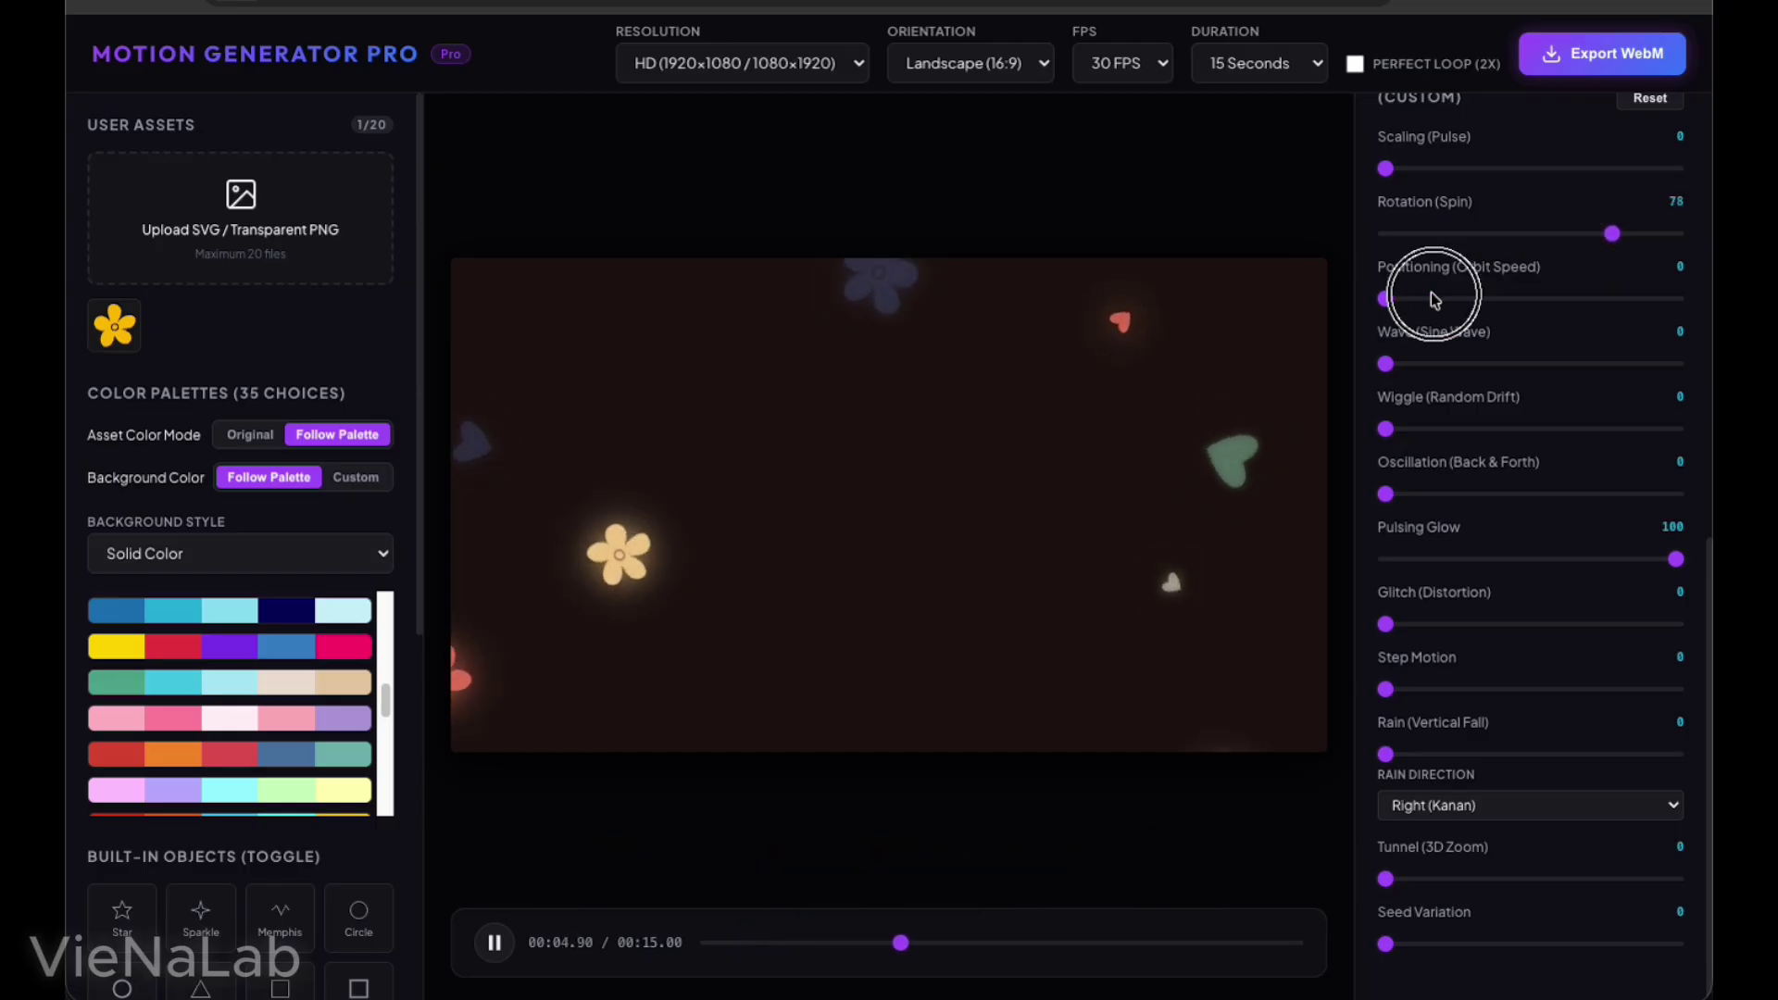
{"action": "left_click_drag", "start_coordinate": [1406, 310], "coordinate": [1475, 366]}
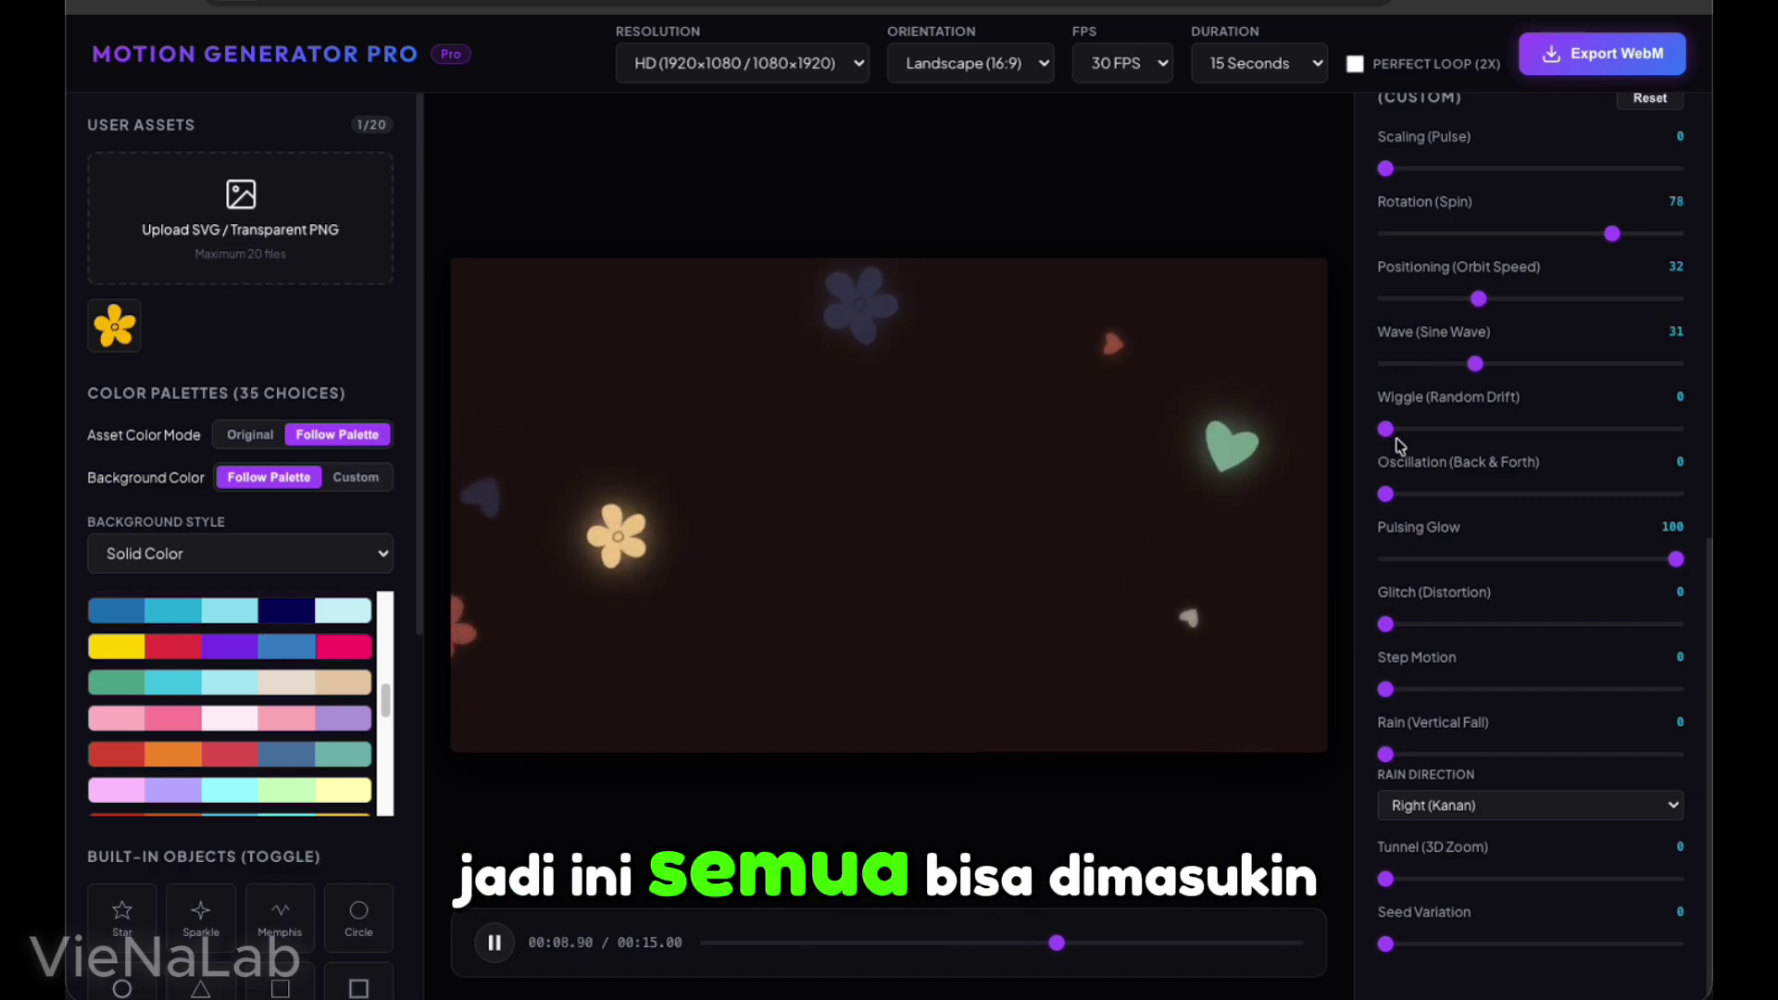
{"action": "left_click_drag", "start_coordinate": [1481, 433], "coordinate": [1502, 431]}
{"action": "left_click", "coordinate": [1413, 500]}
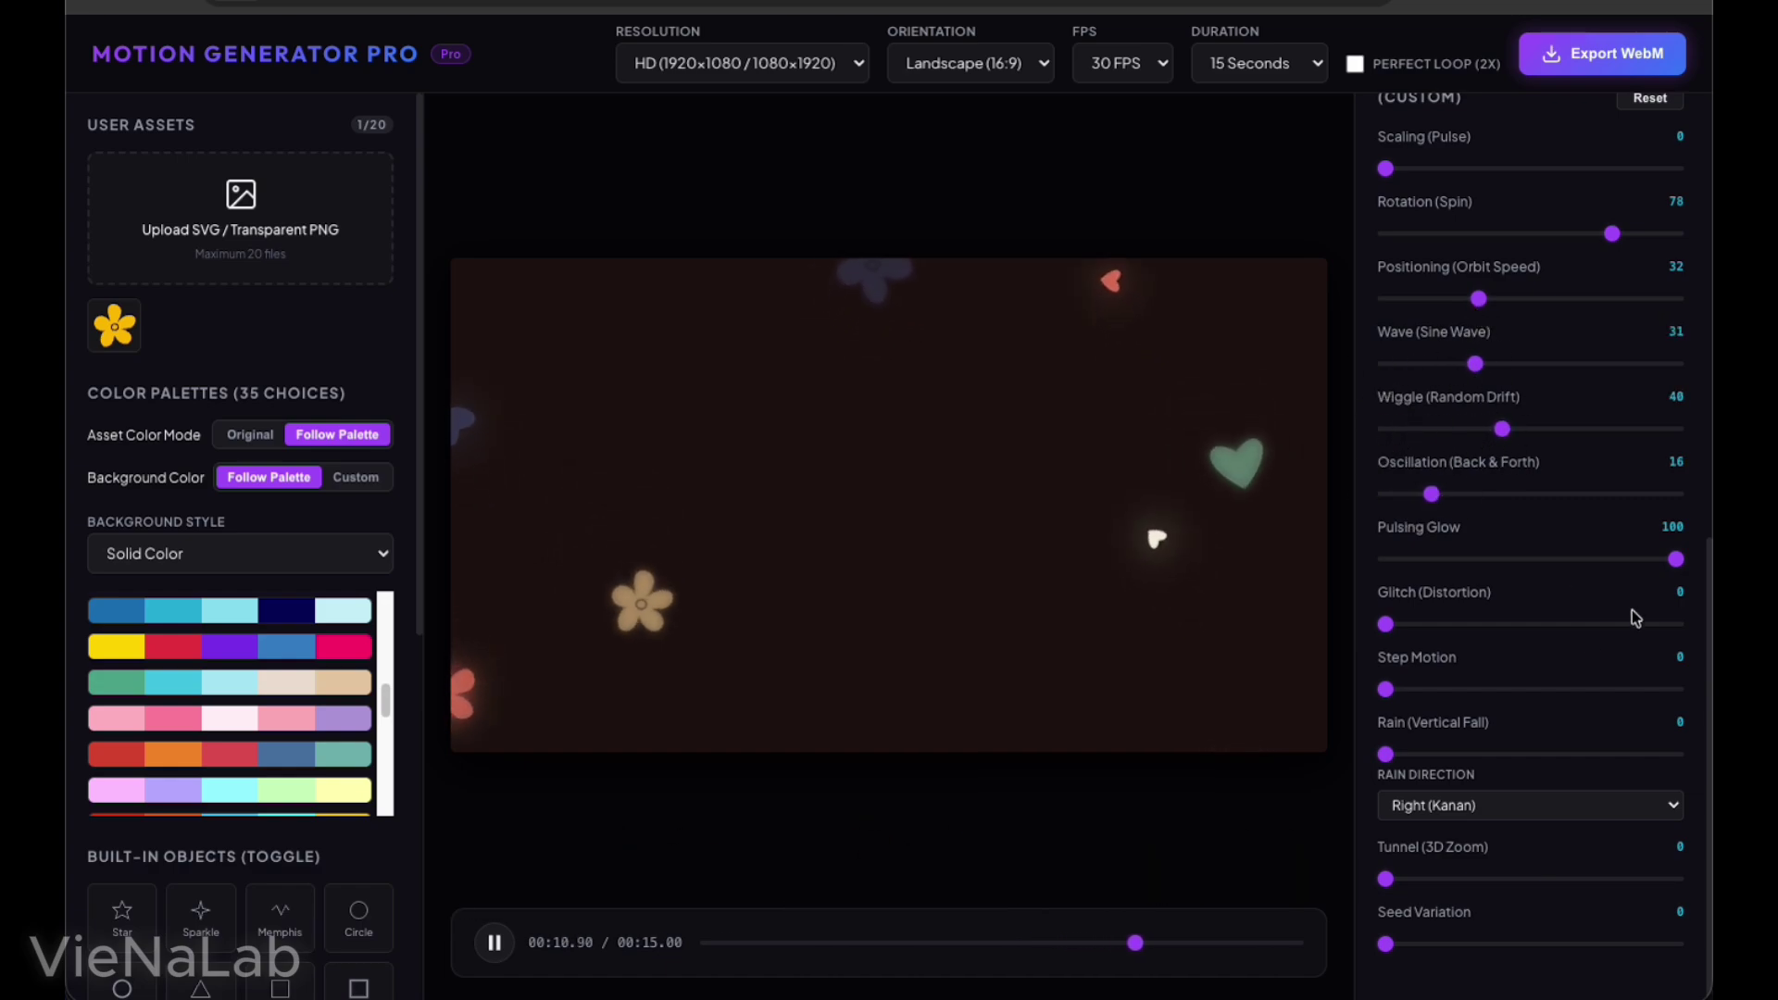
Try Glitch (Distortion) at 65 and Step Motion at 71 and 89, returning both parameters to 0
{"action": "left_click", "coordinate": [1386, 624]}
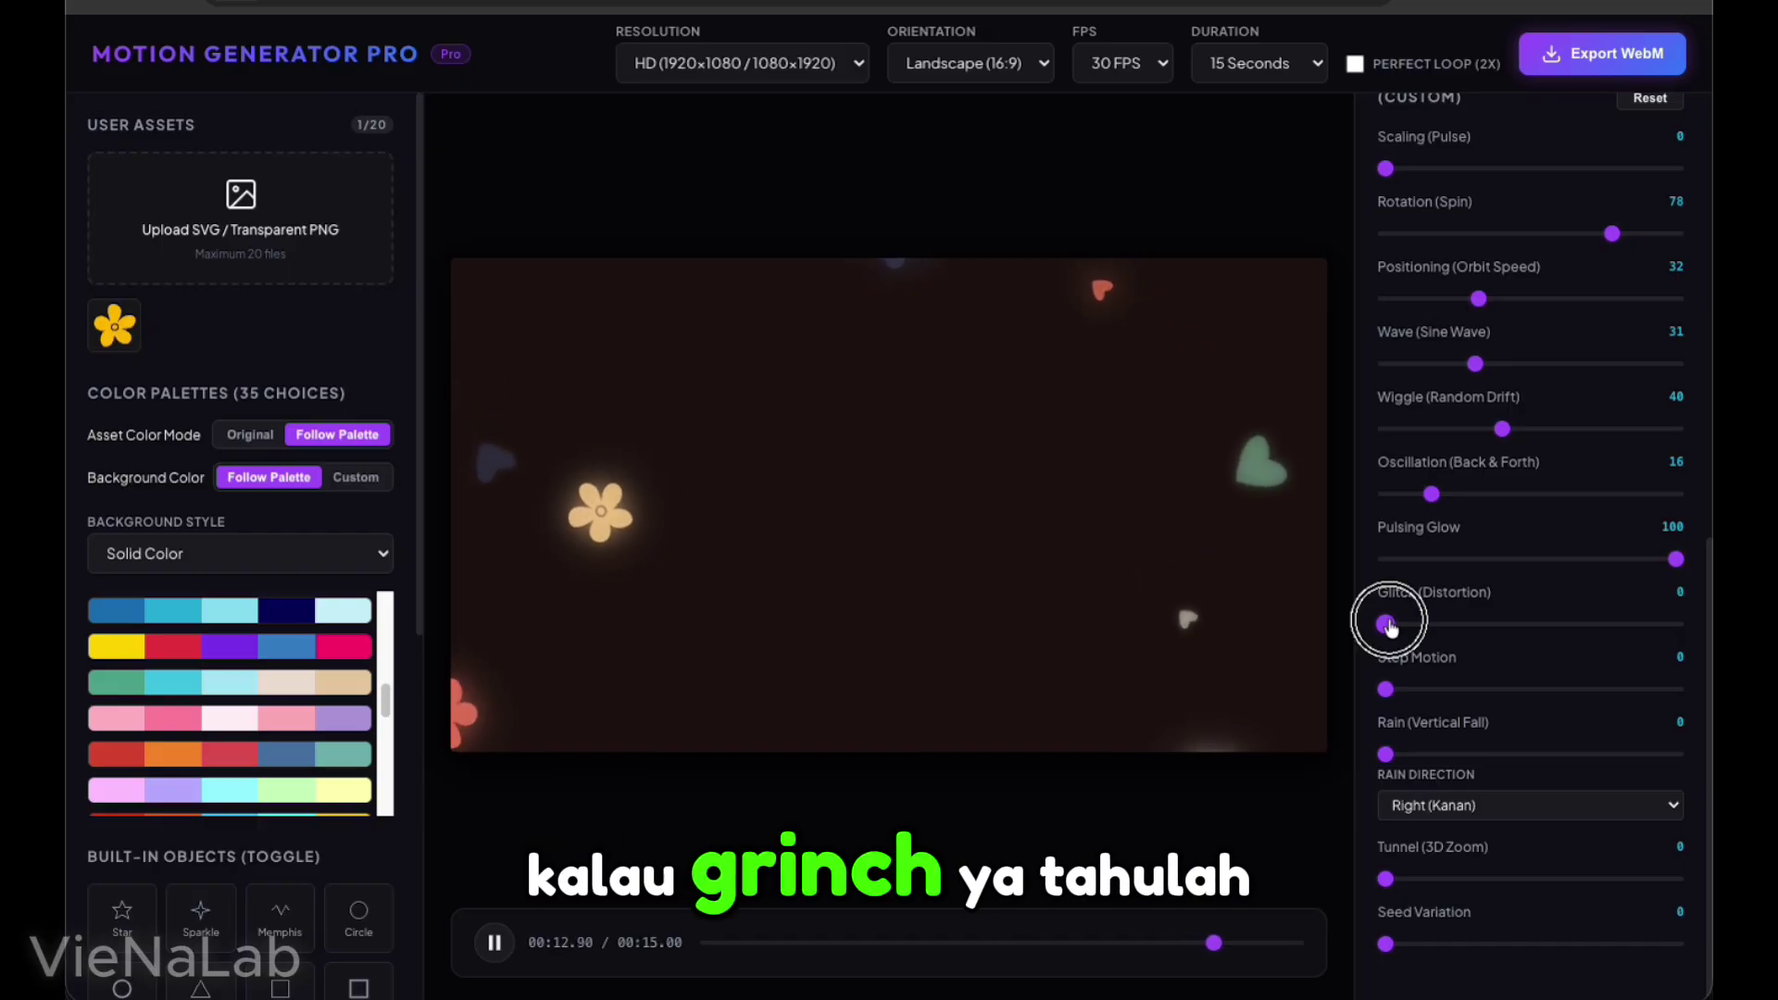
{"action": "left_click_drag", "start_coordinate": [1388, 626], "coordinate": [1574, 626]}
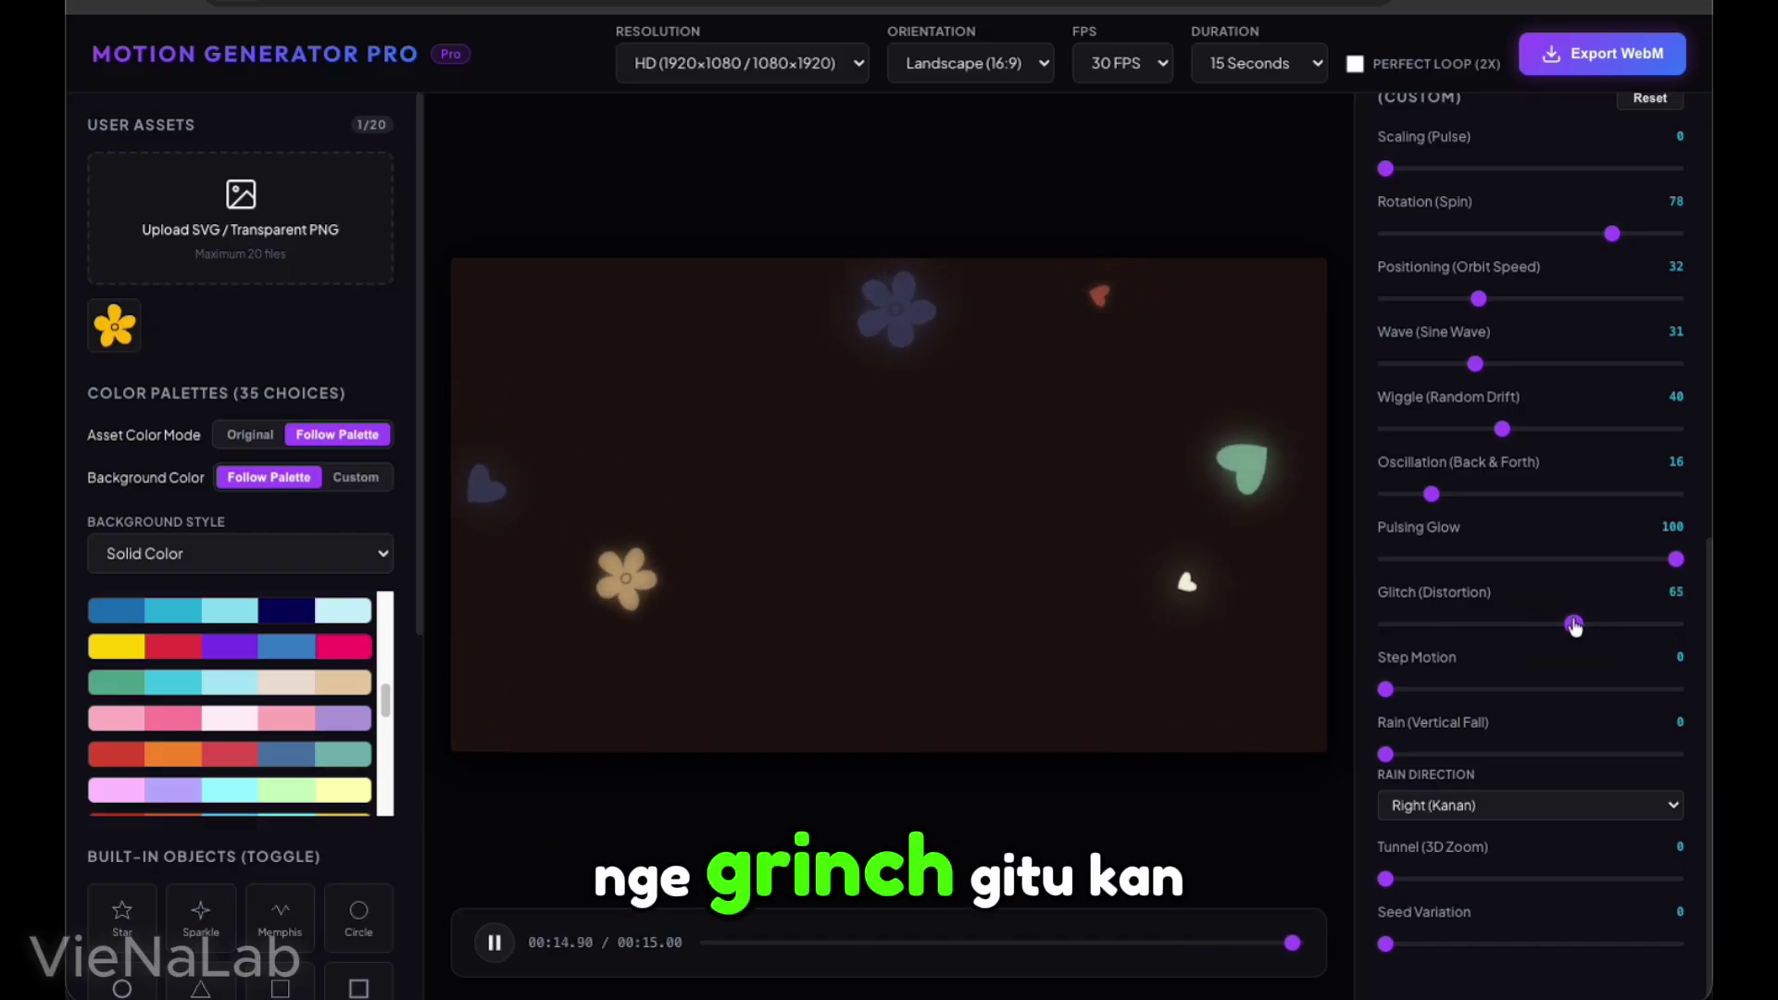
{"action": "left_click_drag", "start_coordinate": [1386, 690], "coordinate": [1592, 692]}
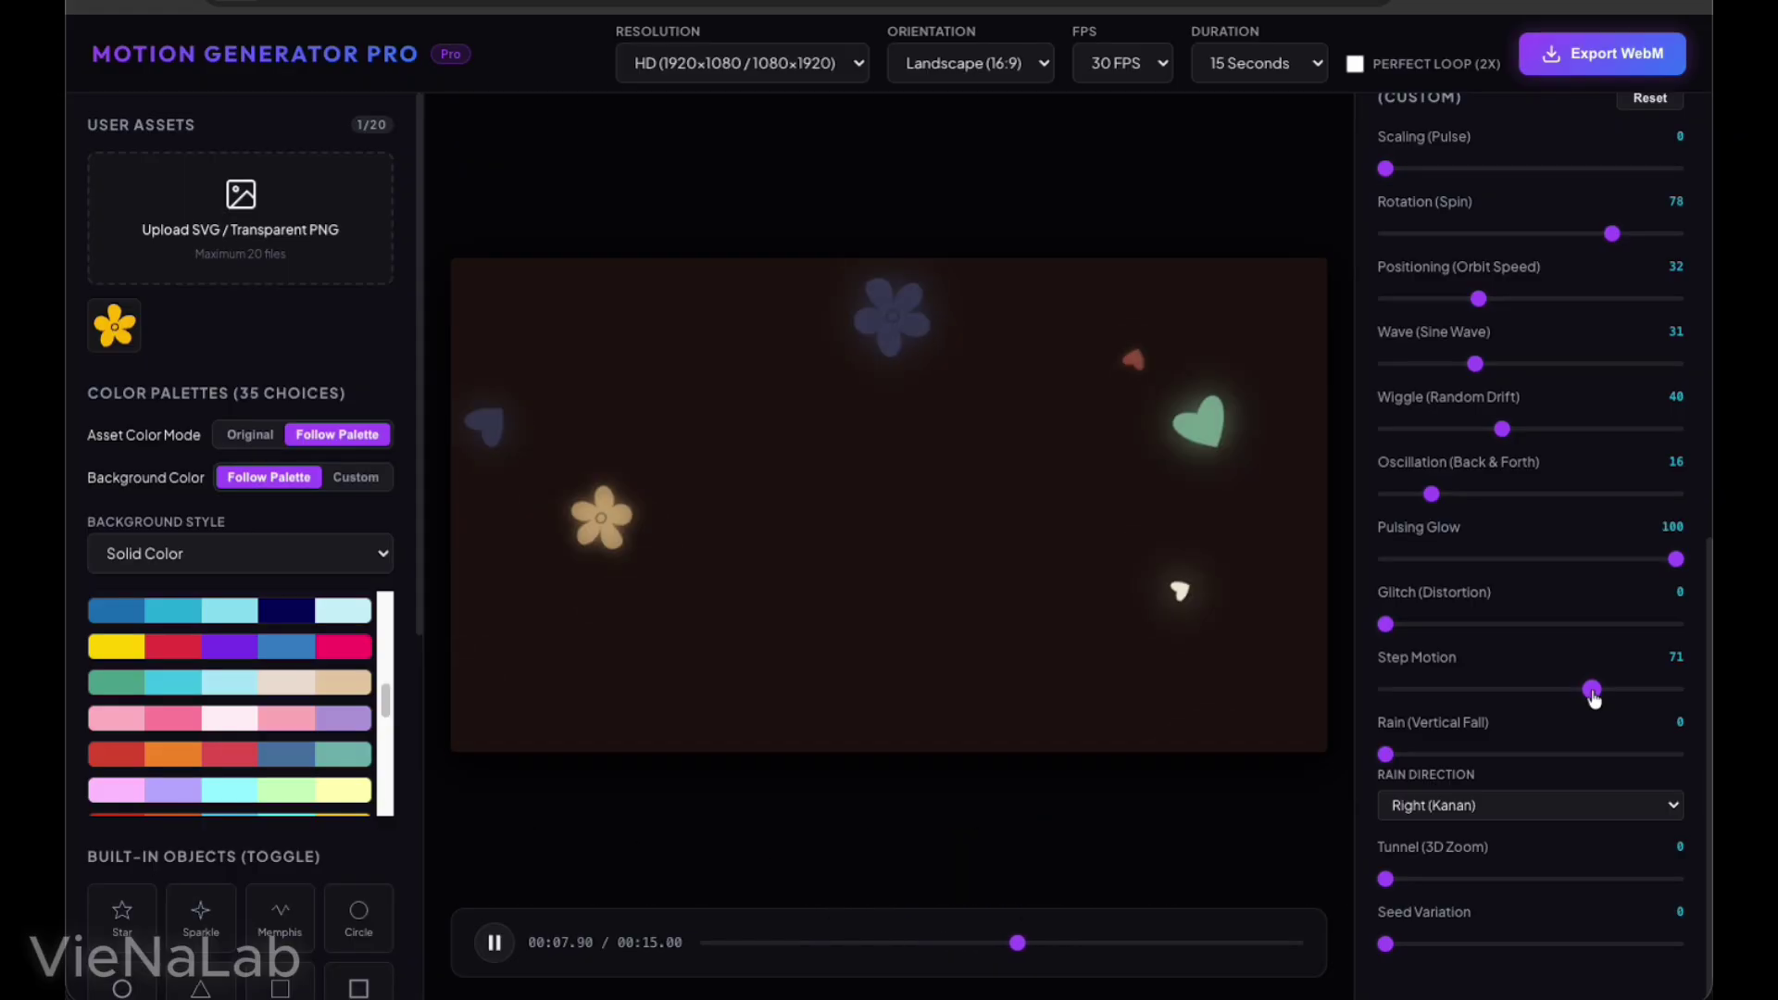
{"action": "left_click_drag", "start_coordinate": [1593, 694], "coordinate": [1645, 692]}
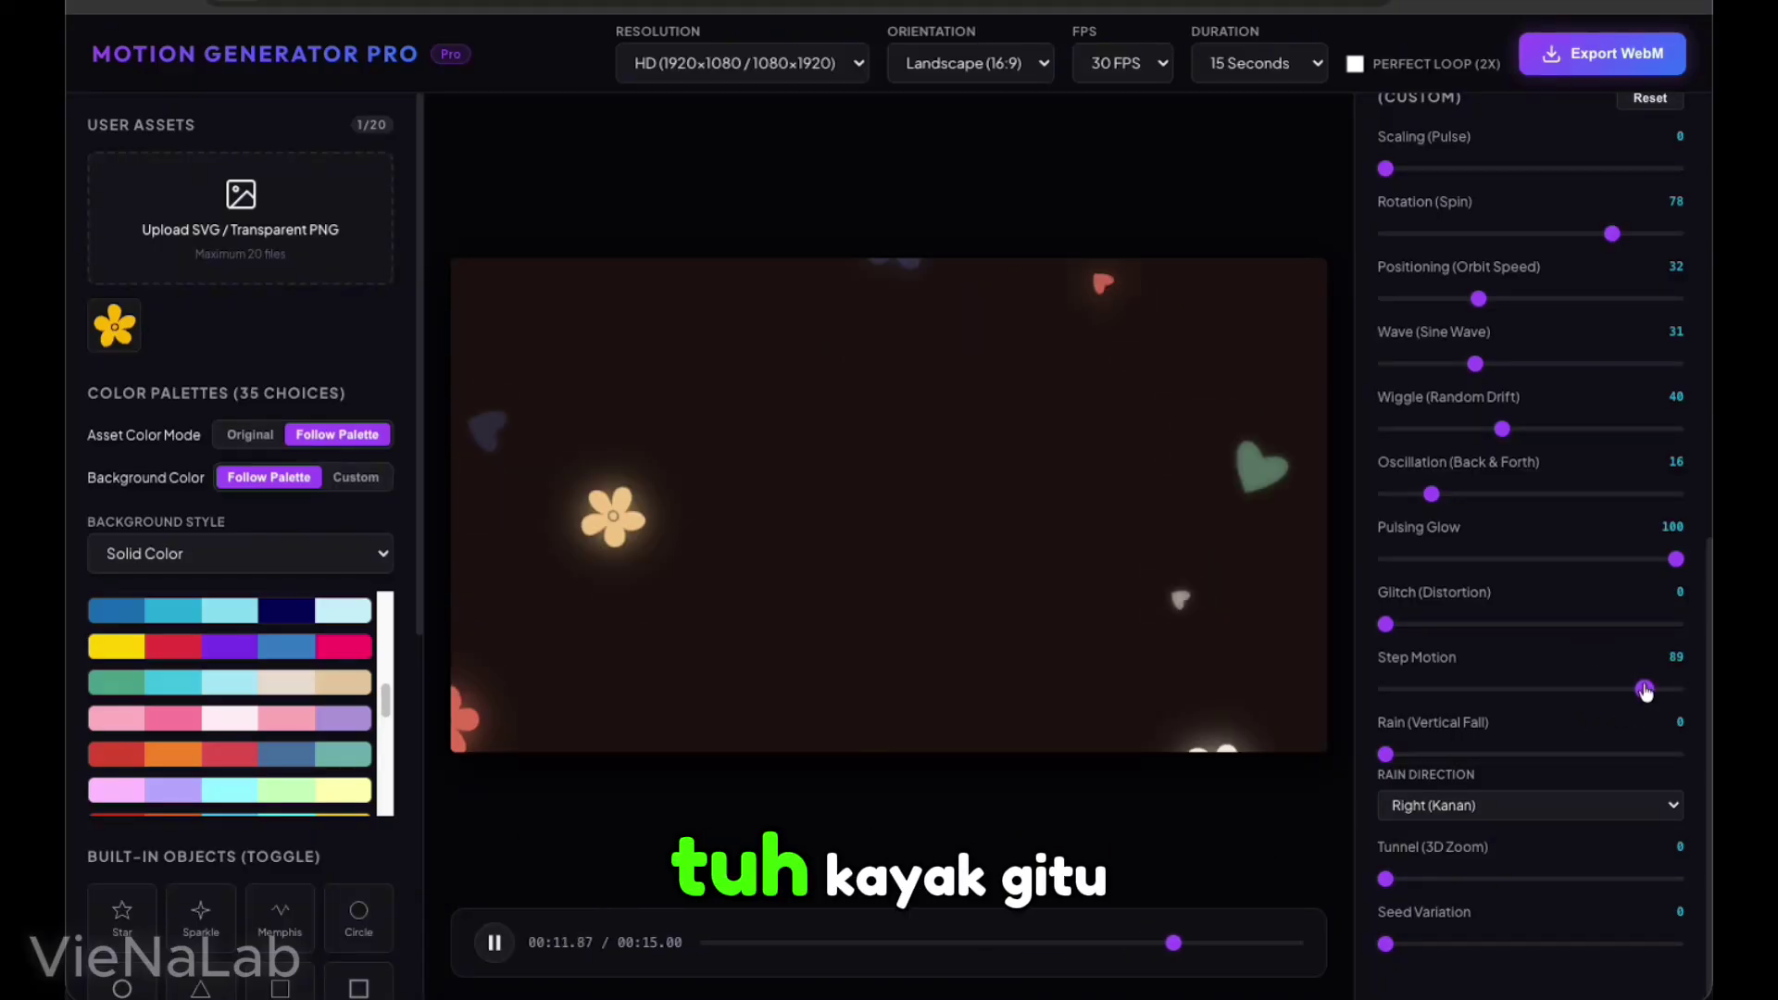
{"action": "left_click_drag", "start_coordinate": [1644, 690], "coordinate": [1351, 693]}
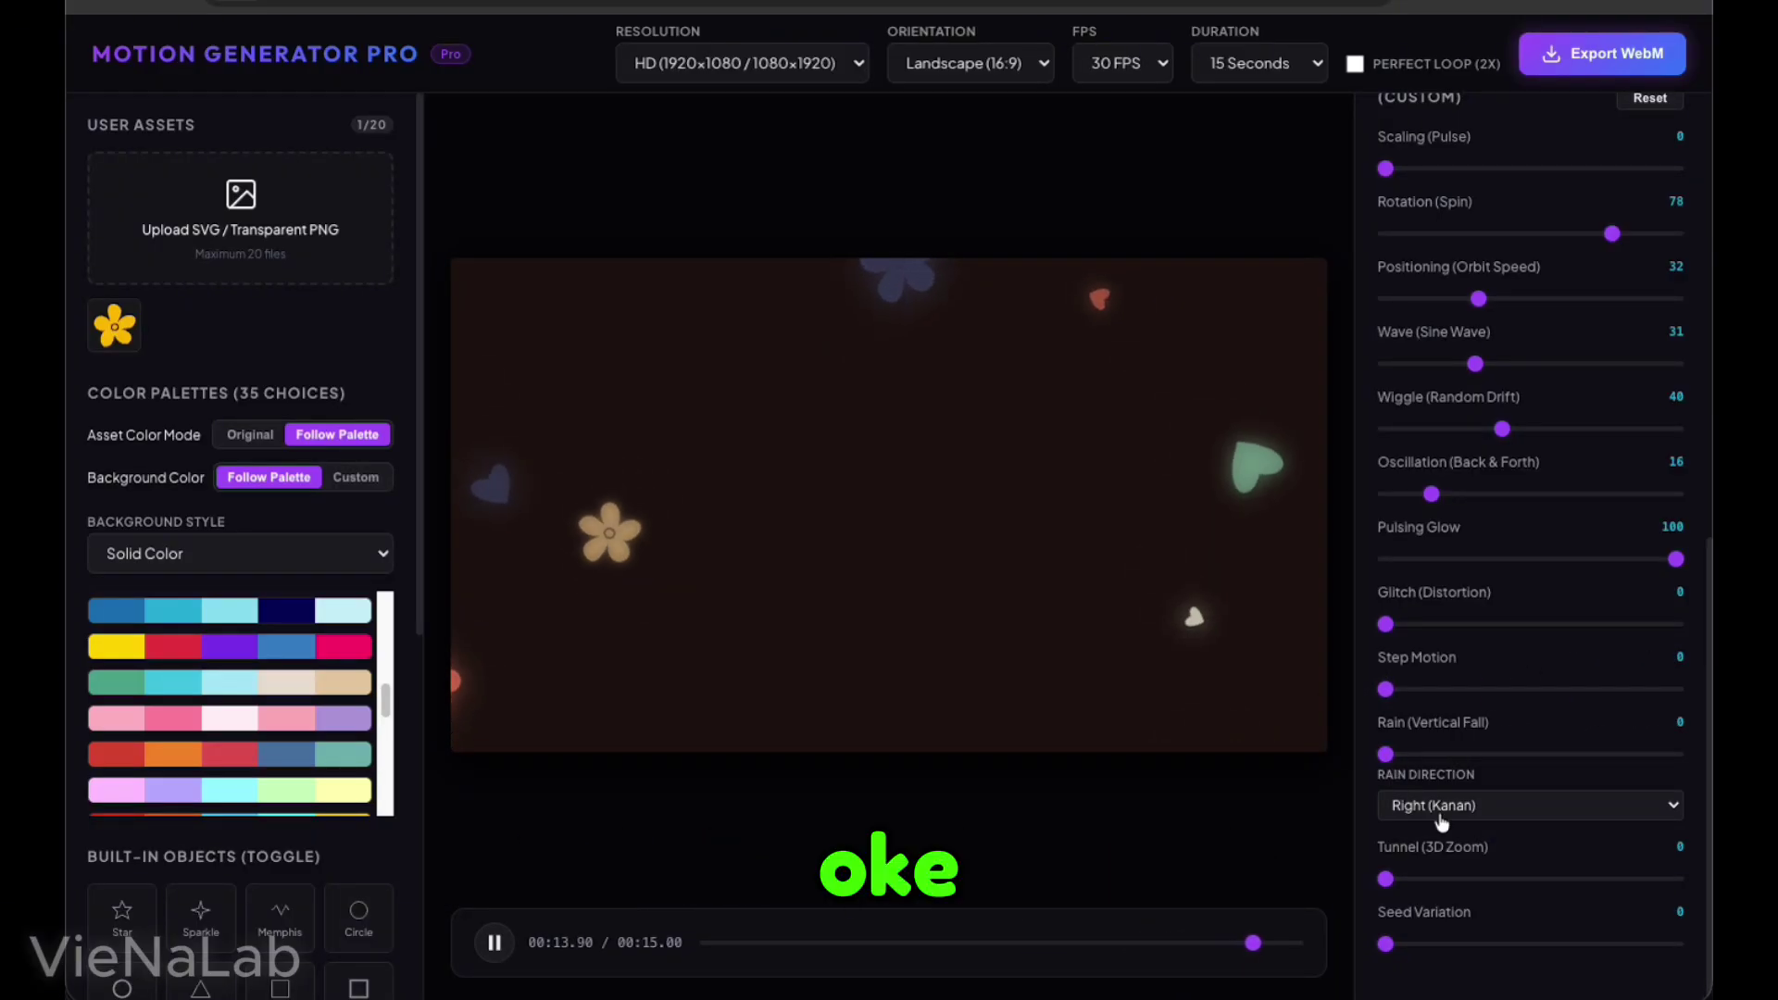
Set Rain (Vertical Fall) to 27 with the rain direction Down (Bawah)
{"action": "left_click_drag", "start_coordinate": [1378, 774], "coordinate": [1464, 754]}
{"action": "left_click", "coordinate": [1477, 804]}
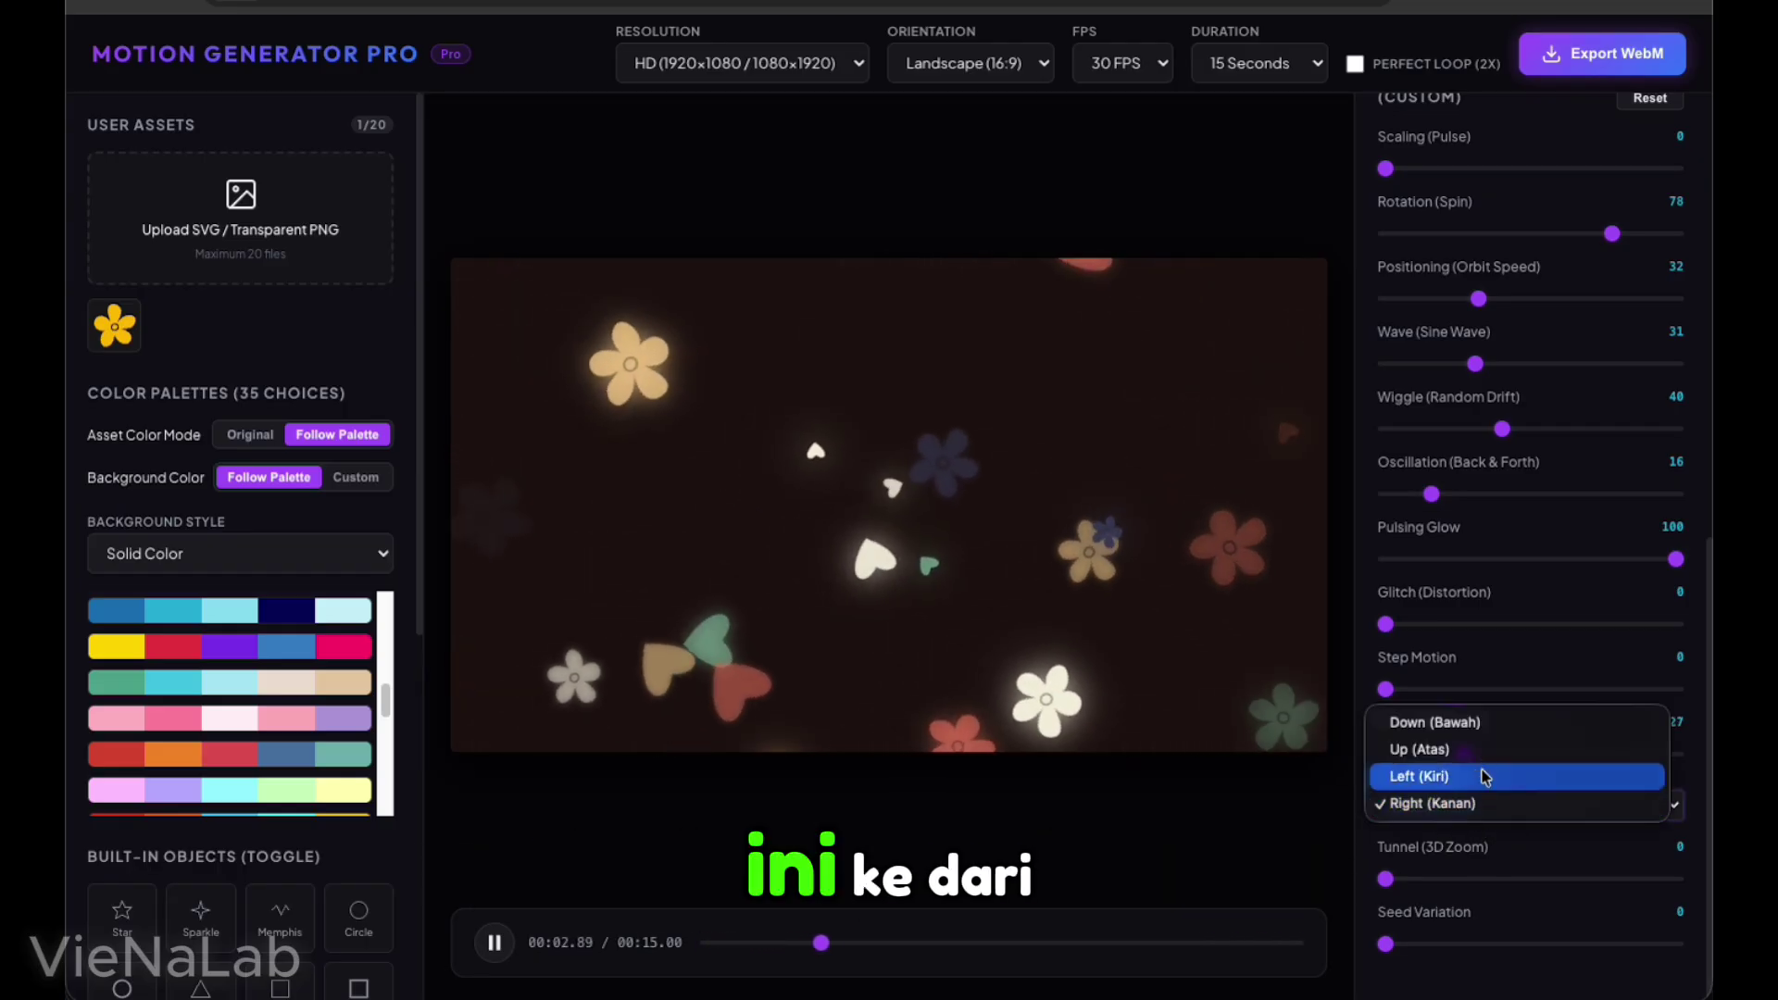
{"action": "left_click", "coordinate": [1485, 728]}
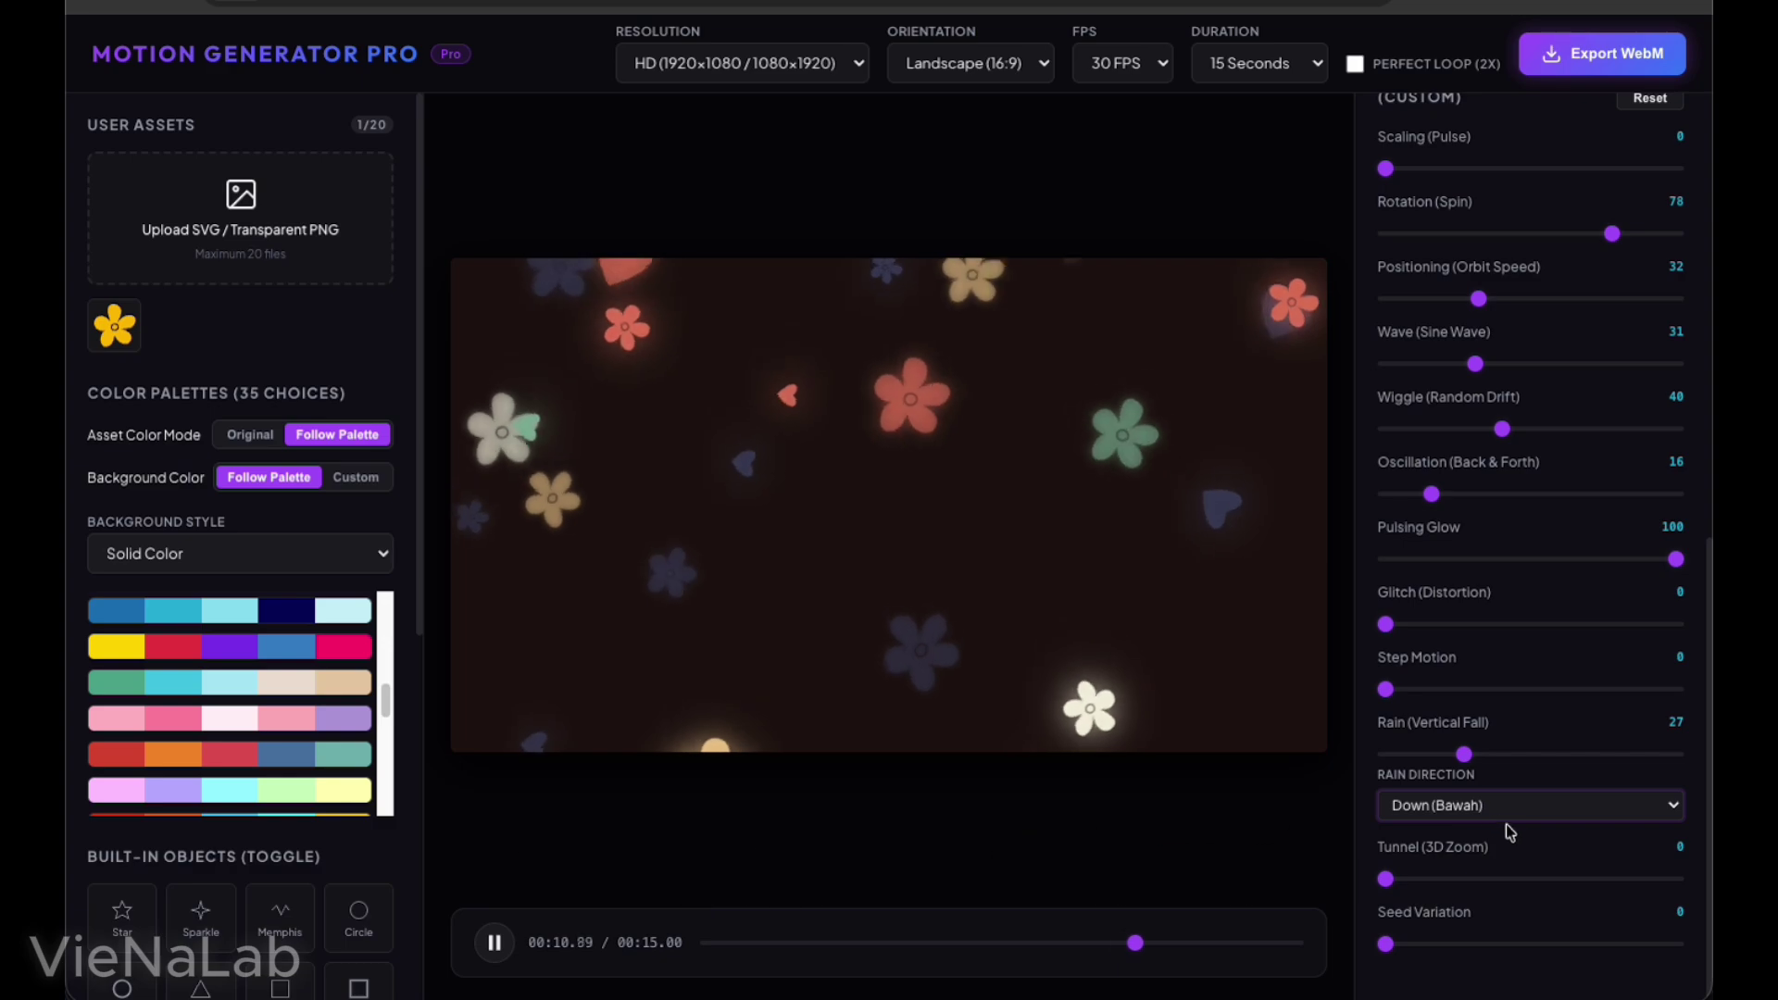
Return Rain (Vertical Fall) to 0 and set Tunnel (3D Zoom) to 31
{"action": "left_click_drag", "start_coordinate": [1463, 753], "coordinate": [1384, 754]}
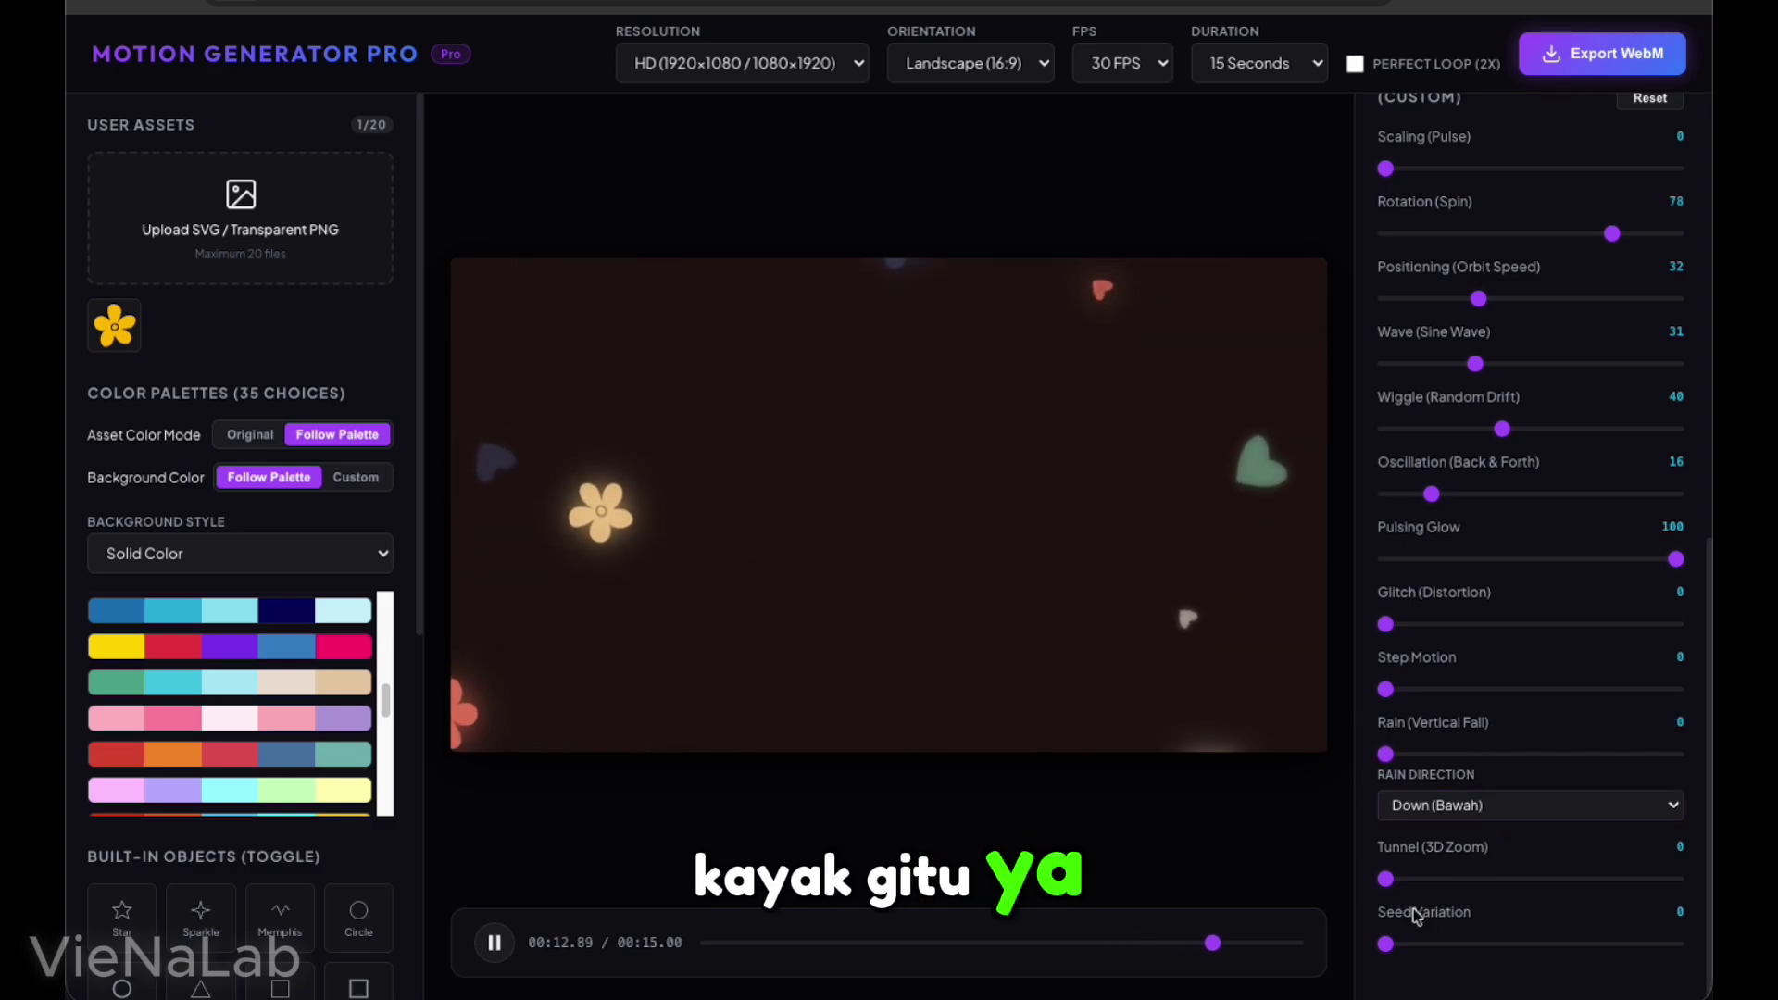
{"action": "left_click_drag", "start_coordinate": [1386, 879], "coordinate": [1390, 880]}
{"action": "left_click_drag", "start_coordinate": [1616, 880], "coordinate": [1477, 891]}
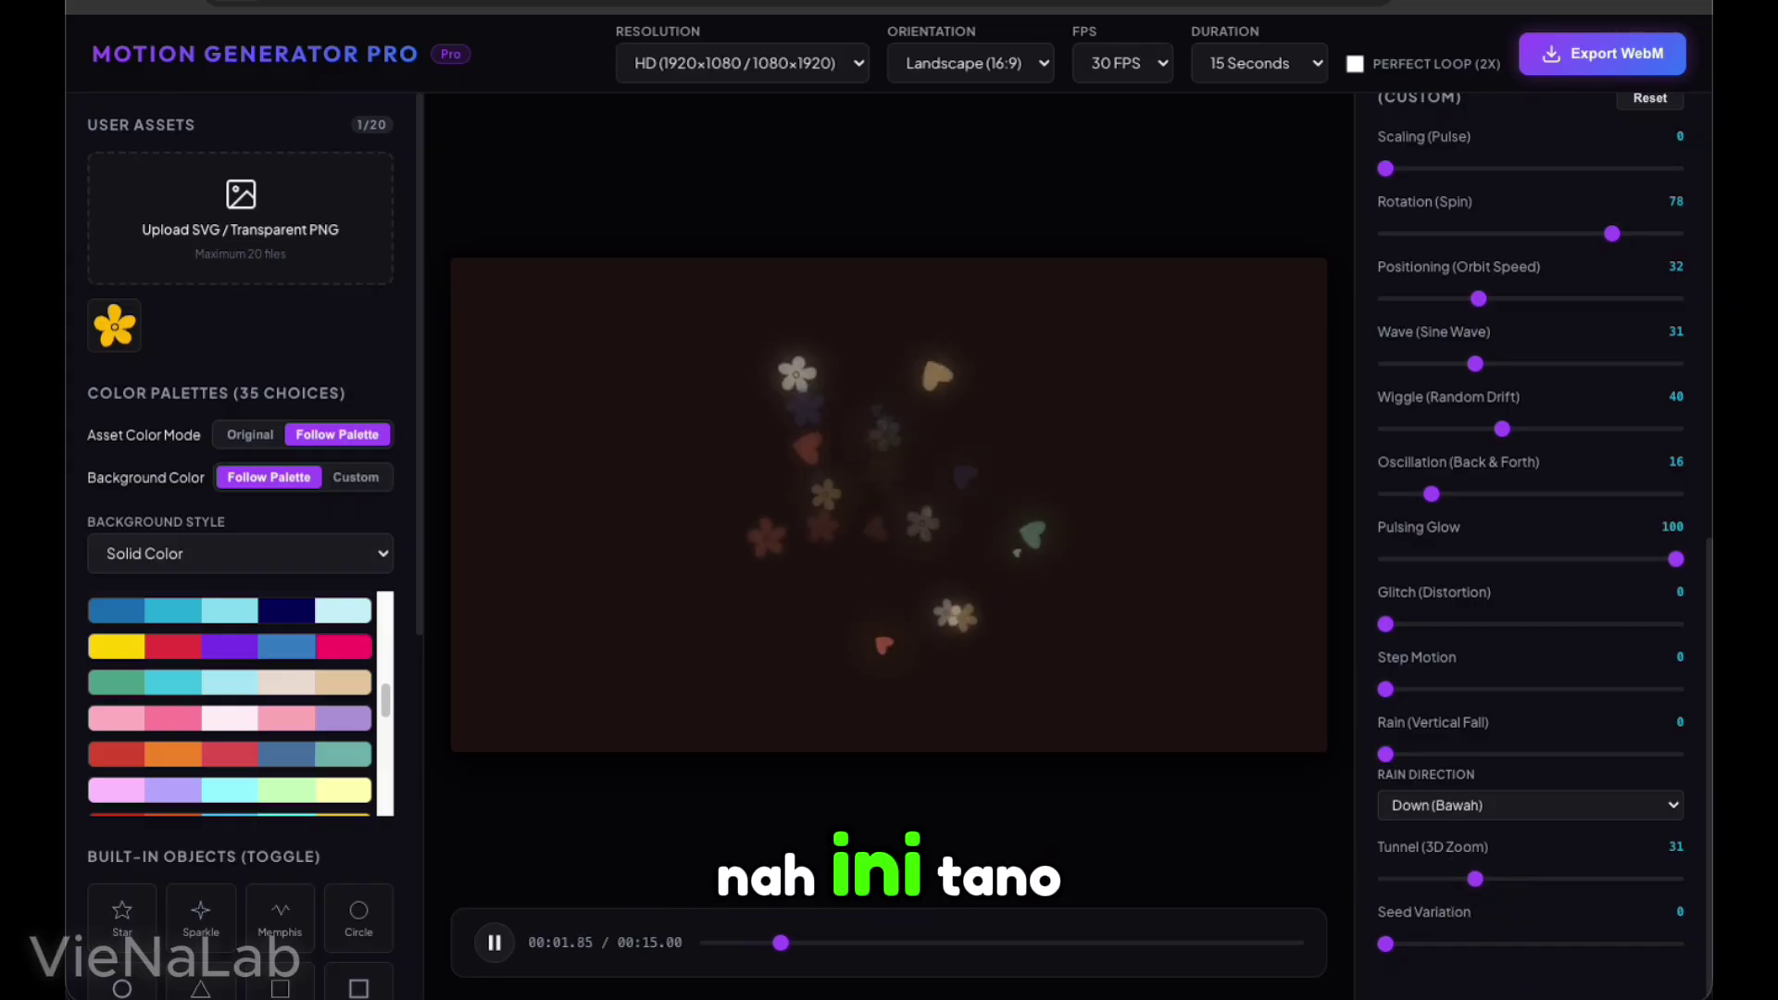
Turn off the glow effects by setting both Pulsing Glow and Glow to 0
{"action": "scroll", "coordinate": [1574, 581], "scroll_direction": "up", "scroll_amount": 1}
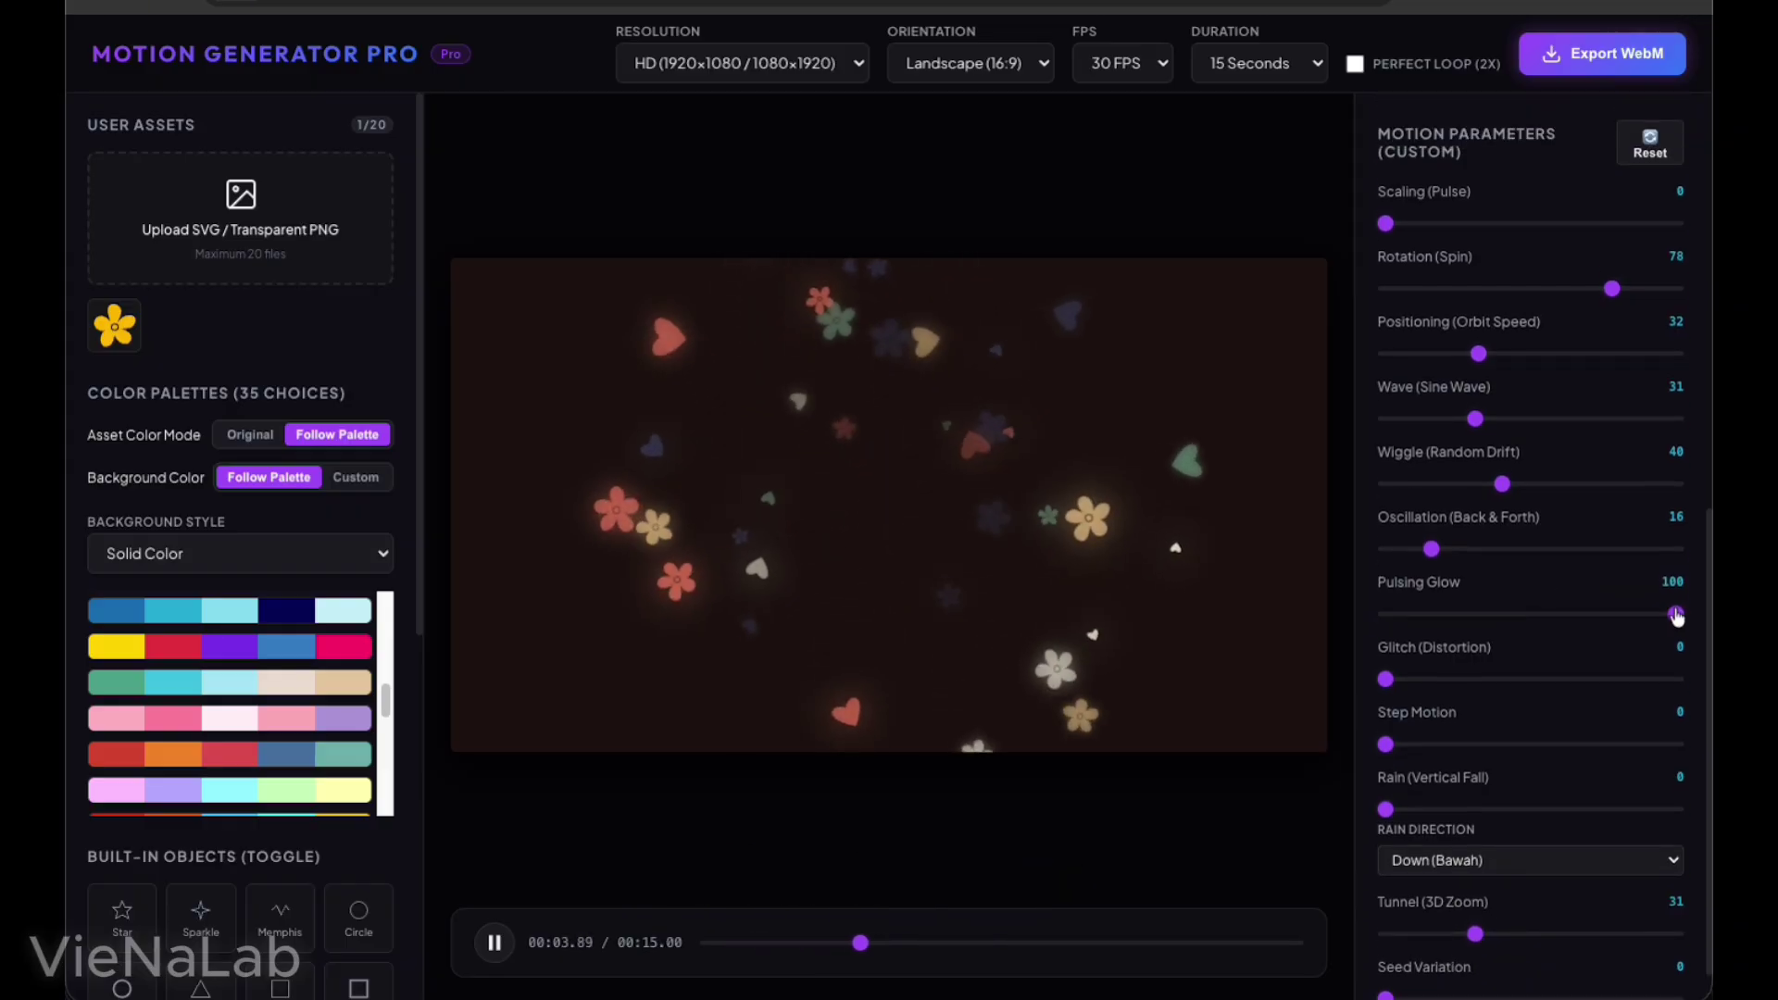
{"action": "left_click_drag", "start_coordinate": [1676, 613], "coordinate": [1370, 618]}
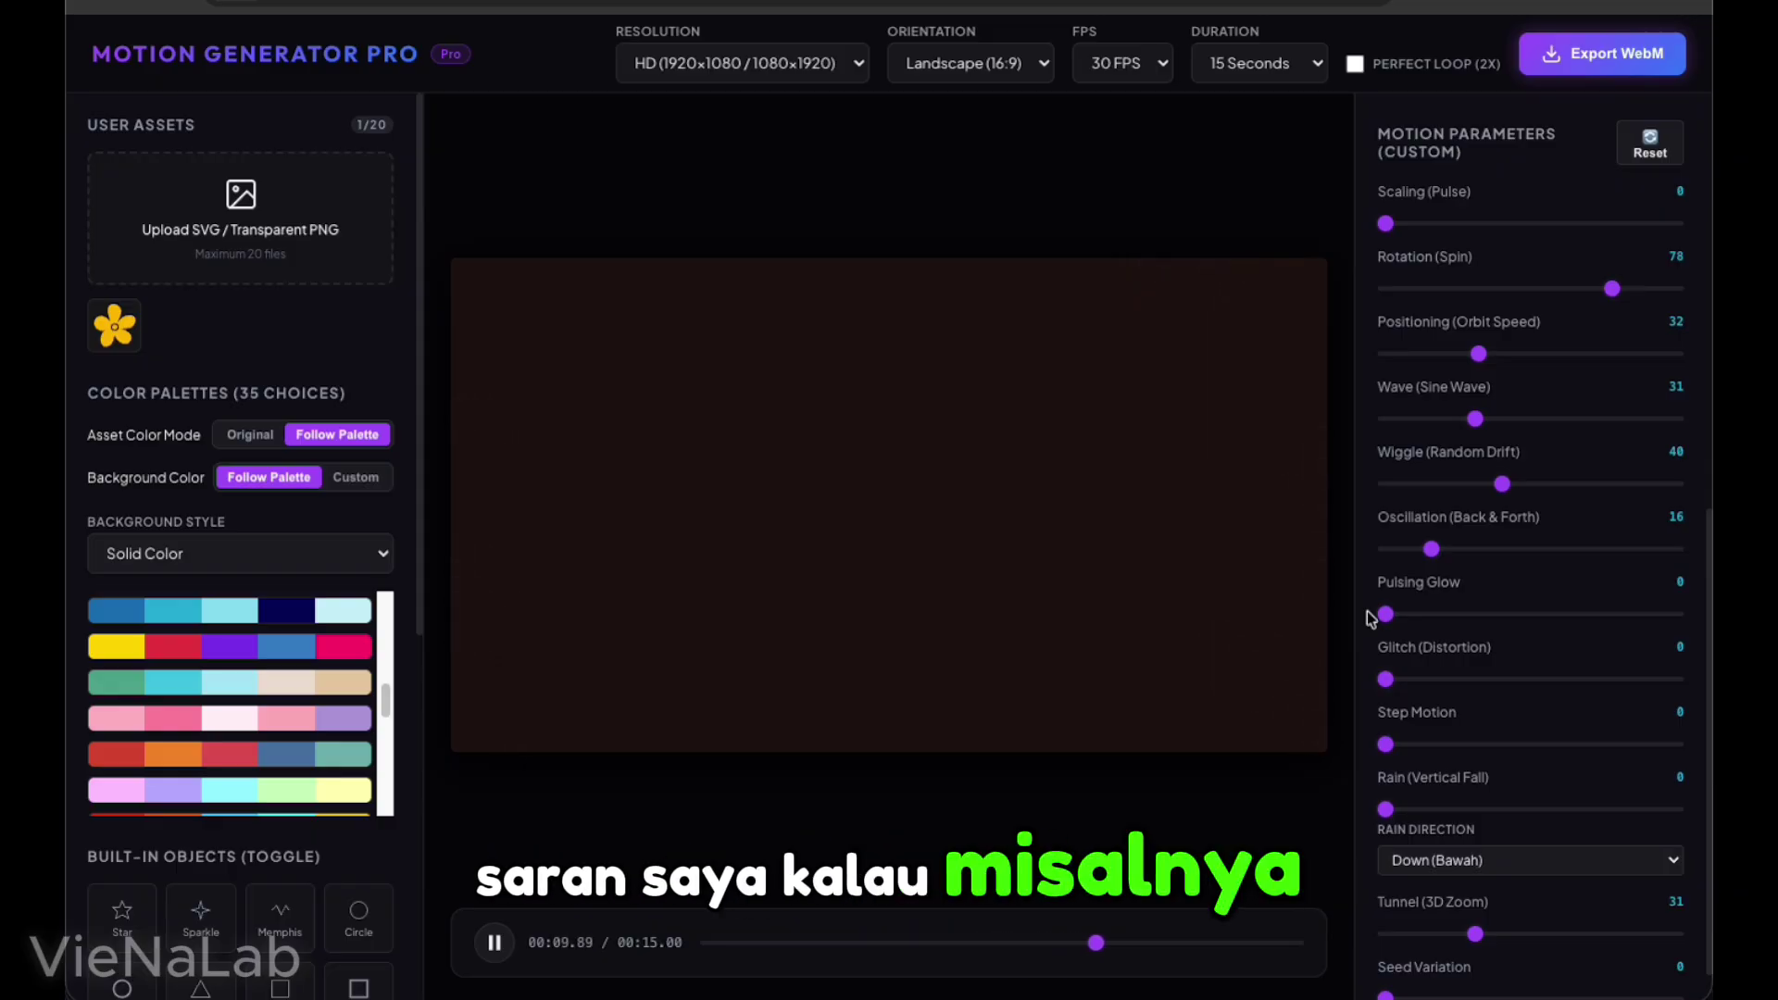
{"action": "scroll", "coordinate": [1430, 572], "scroll_direction": "up", "scroll_amount": 10}
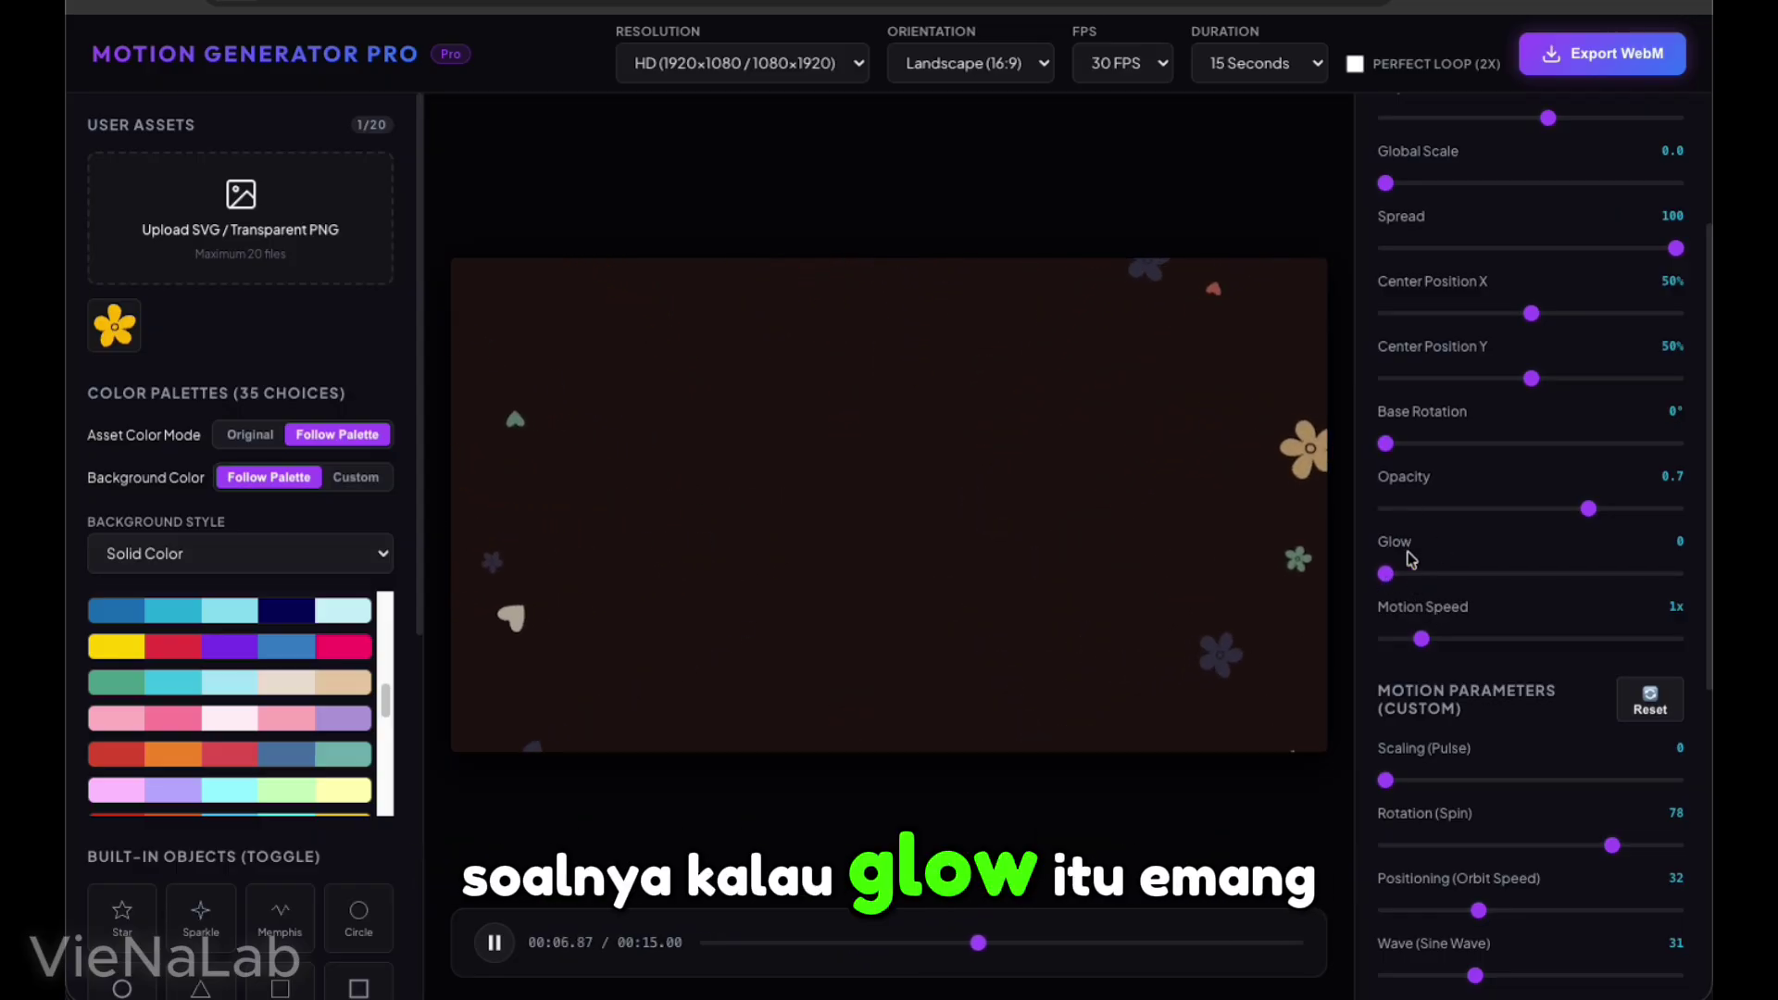
{"action": "scroll", "coordinate": [1433, 648], "scroll_direction": "down", "scroll_amount": 3}
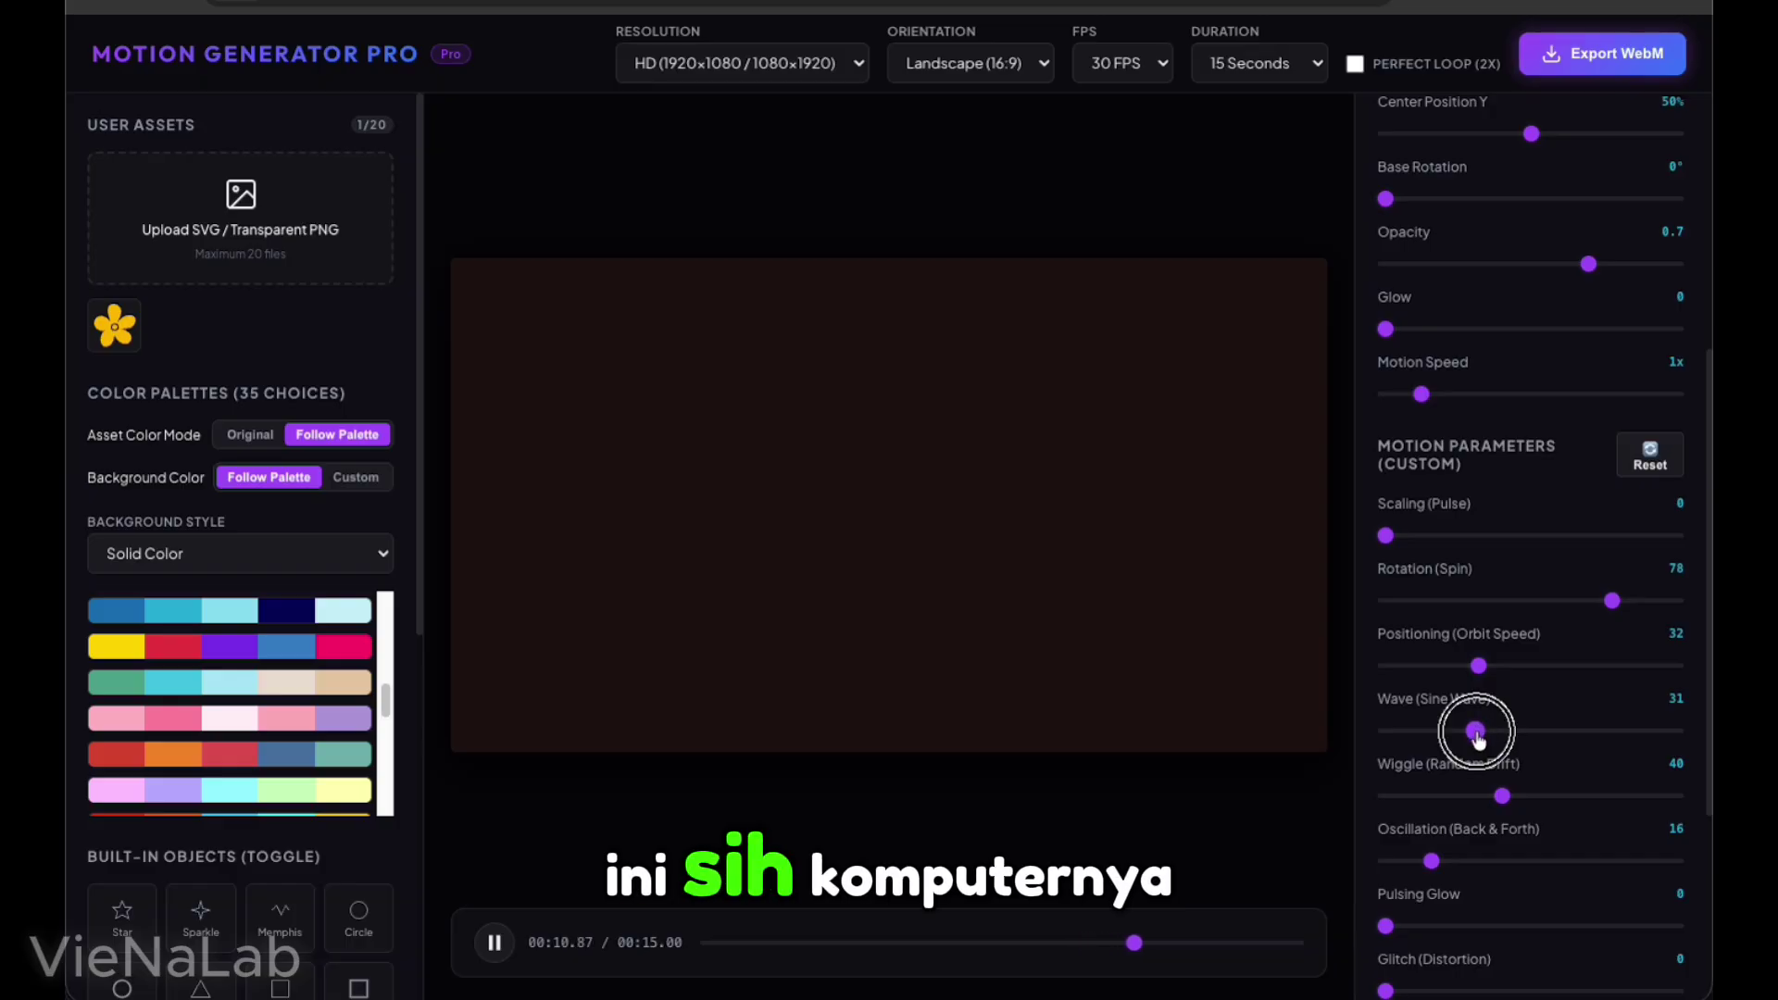
Return Tunnel (3D Zoom) to 0
{"action": "scroll", "coordinate": [1475, 734], "scroll_direction": "down", "scroll_amount": 4}
{"action": "left_click_drag", "start_coordinate": [1476, 889], "coordinate": [1359, 879]}
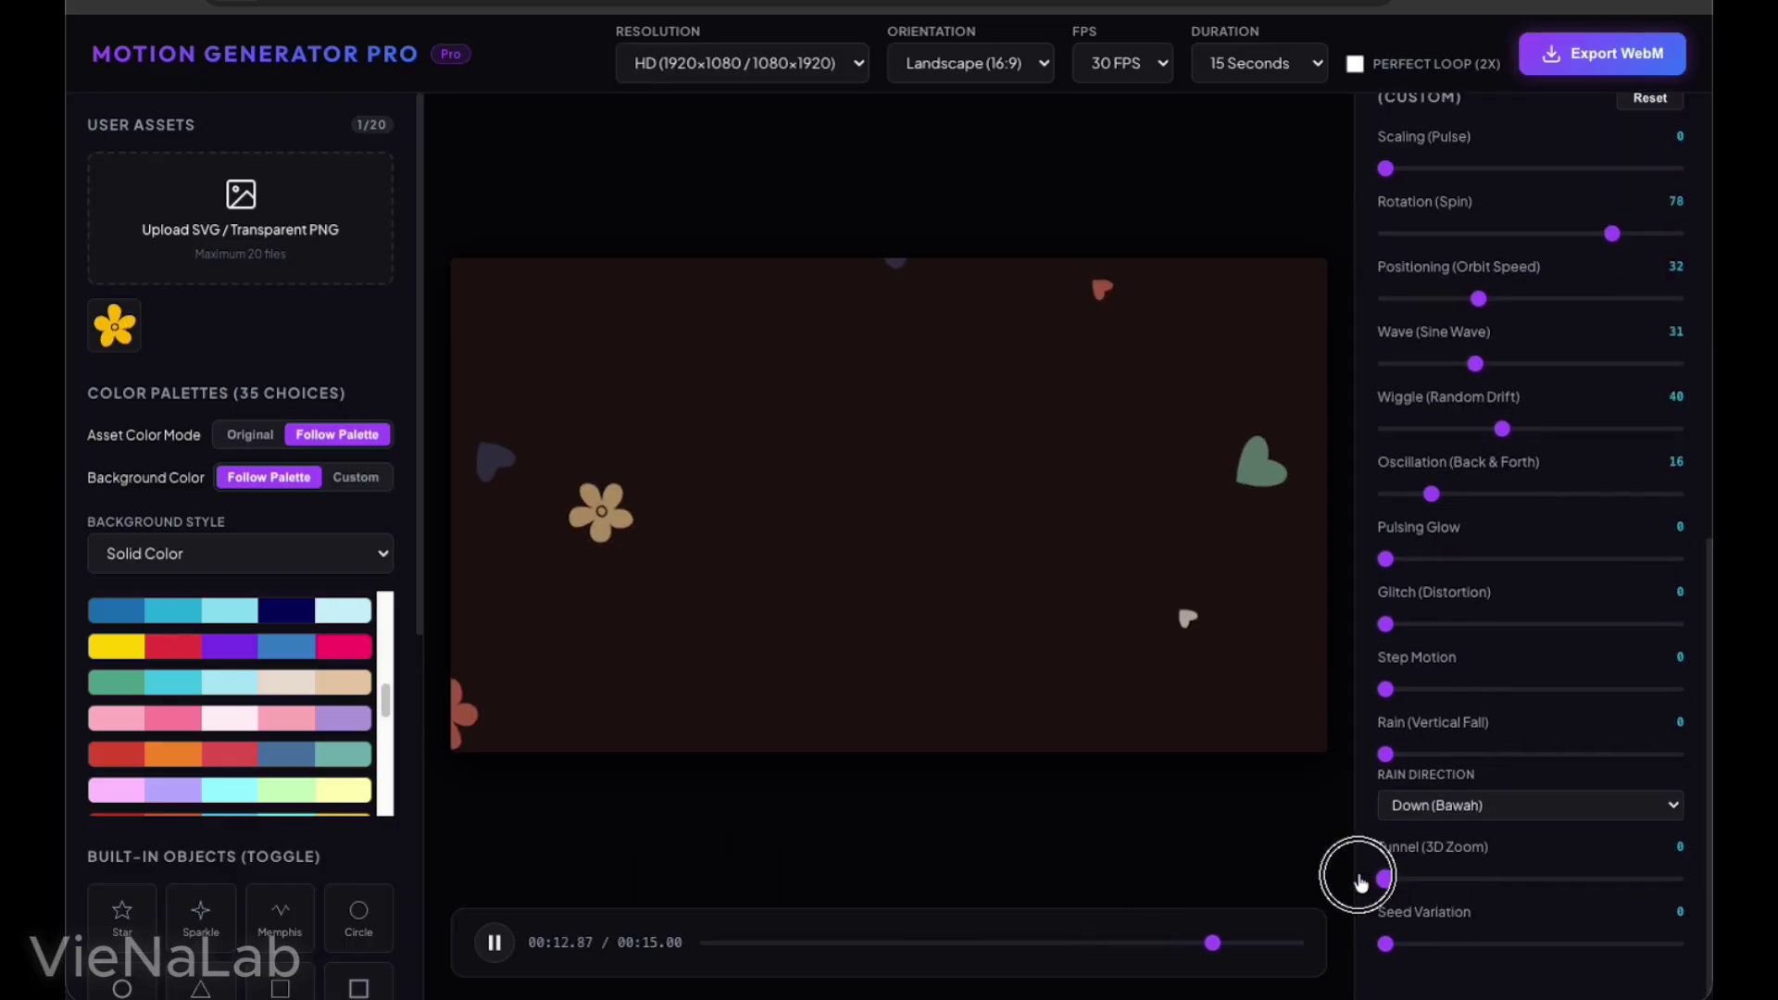
{"action": "left_click_drag", "start_coordinate": [1392, 626], "coordinate": [1461, 632]}
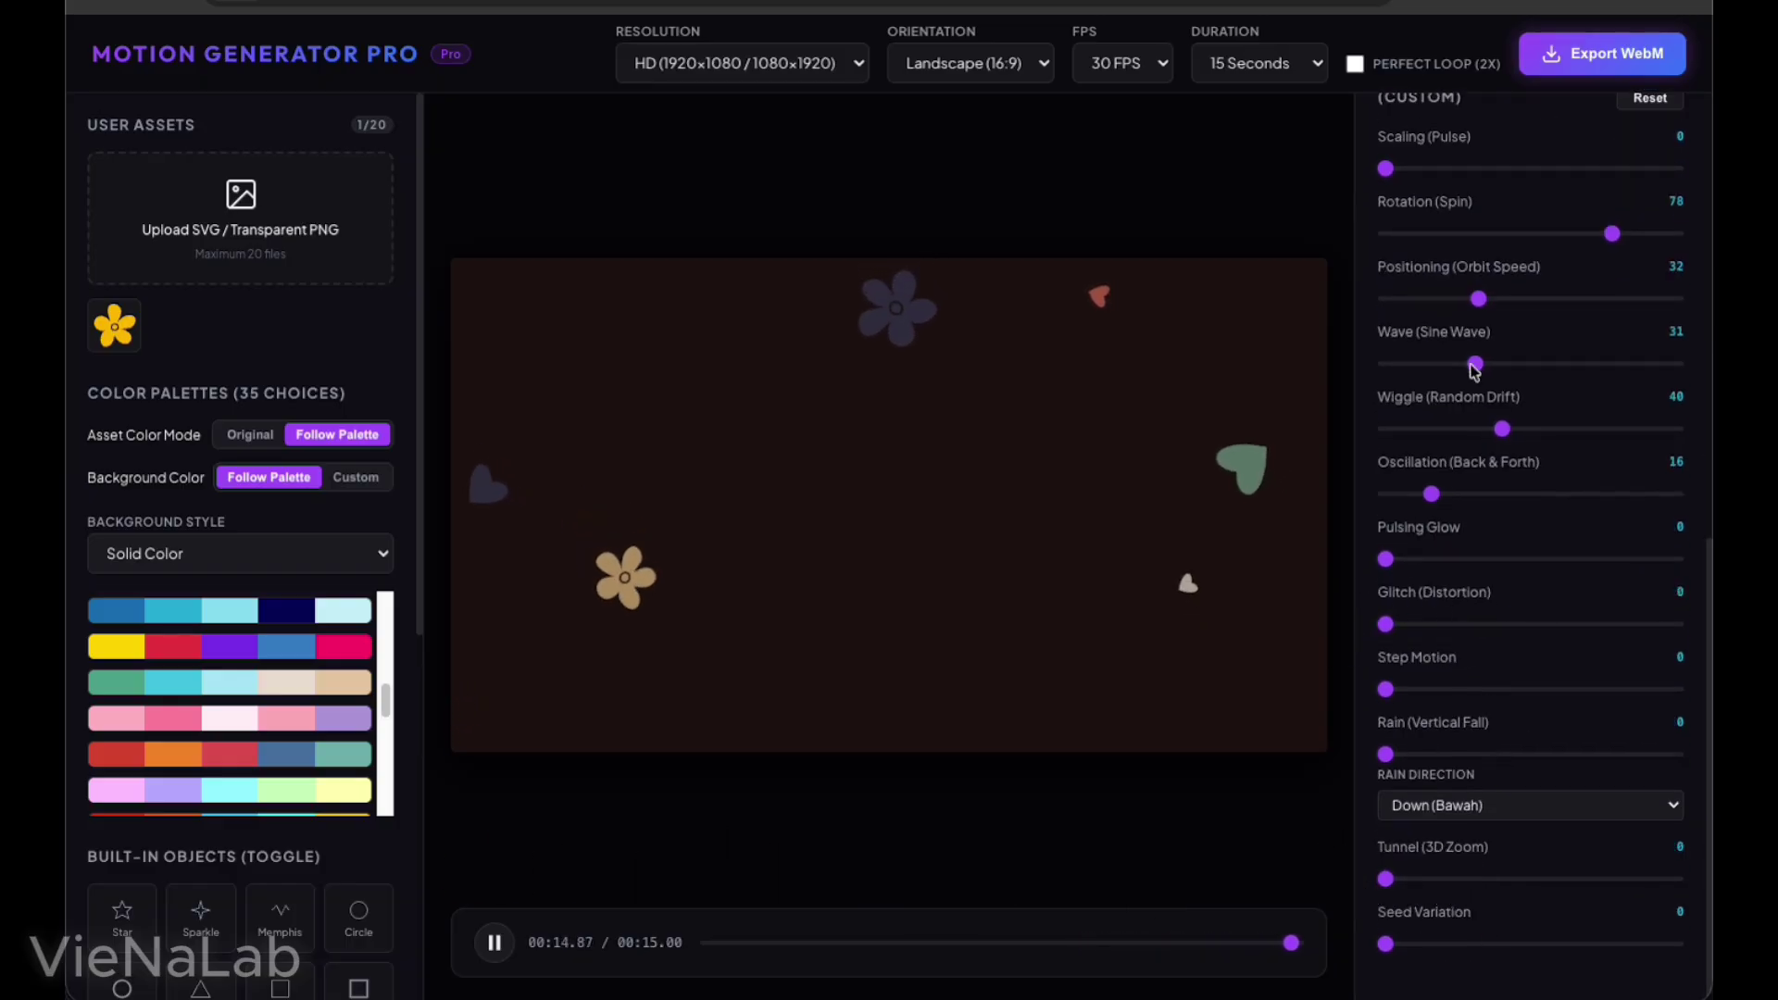
Increase Object Count to 128
{"action": "scroll", "coordinate": [1543, 491], "scroll_direction": "up", "scroll_amount": 8}
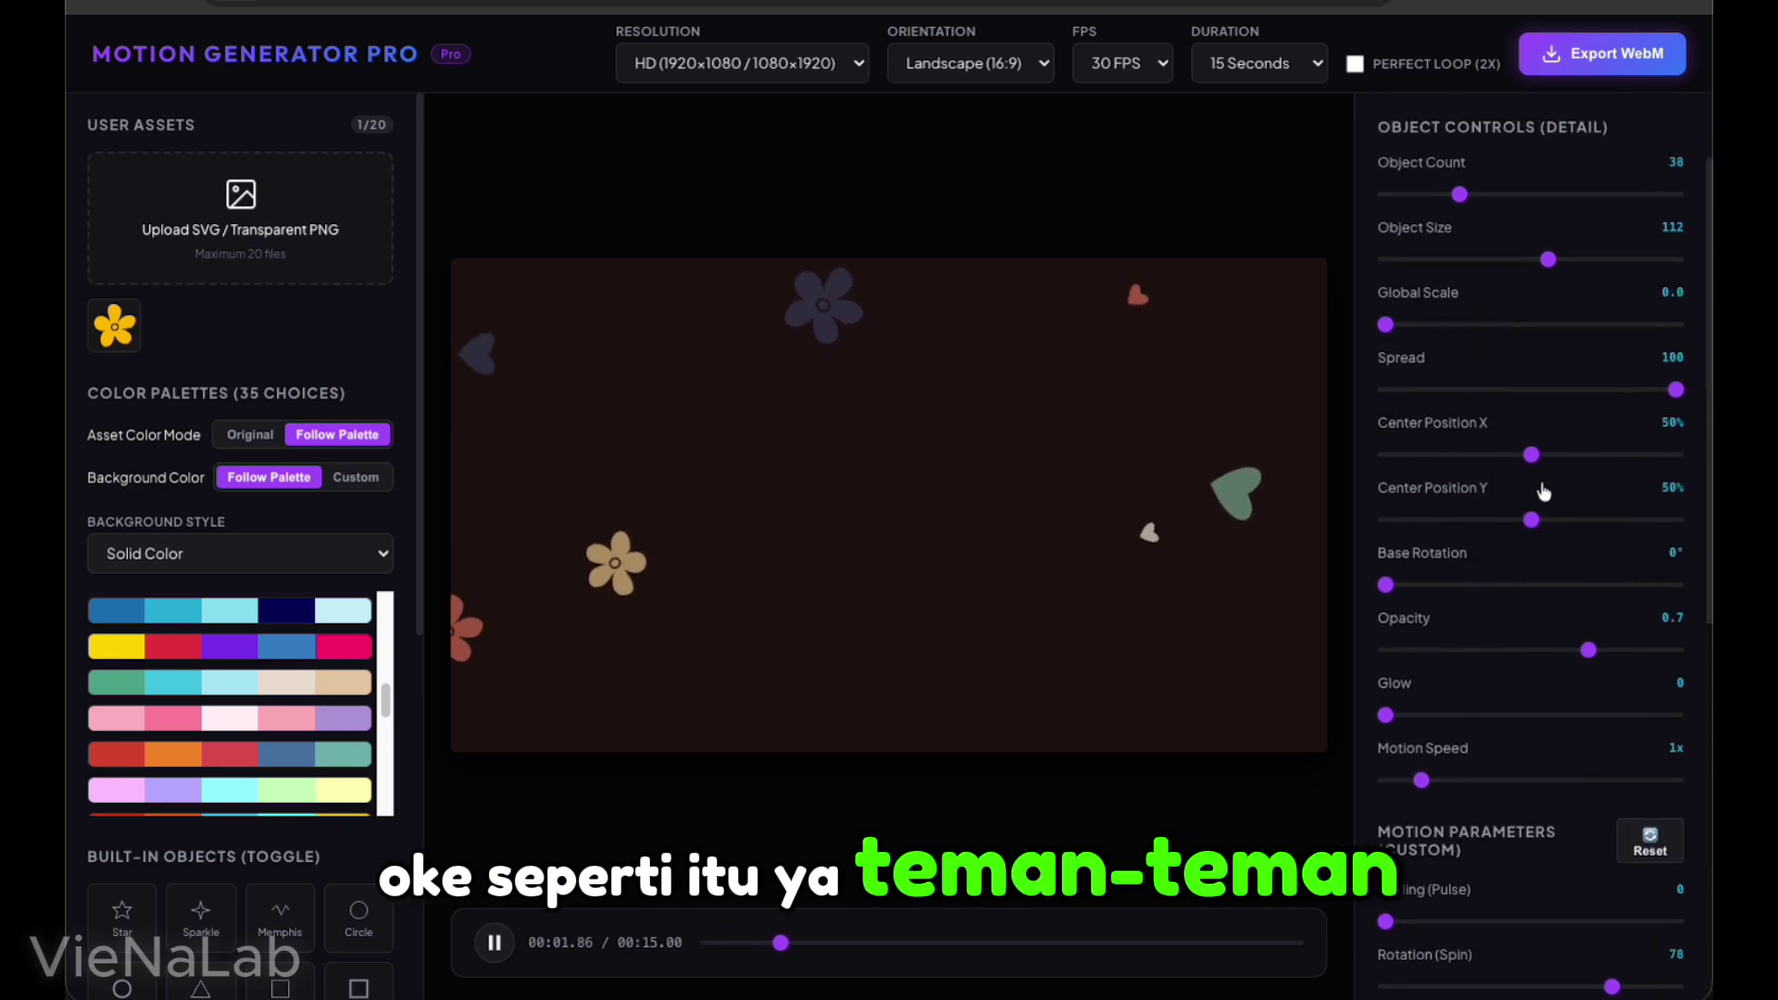
{"action": "scroll", "coordinate": [1544, 491], "scroll_direction": "up", "scroll_amount": 2}
{"action": "left_click_drag", "start_coordinate": [1459, 308], "coordinate": [1639, 331]}
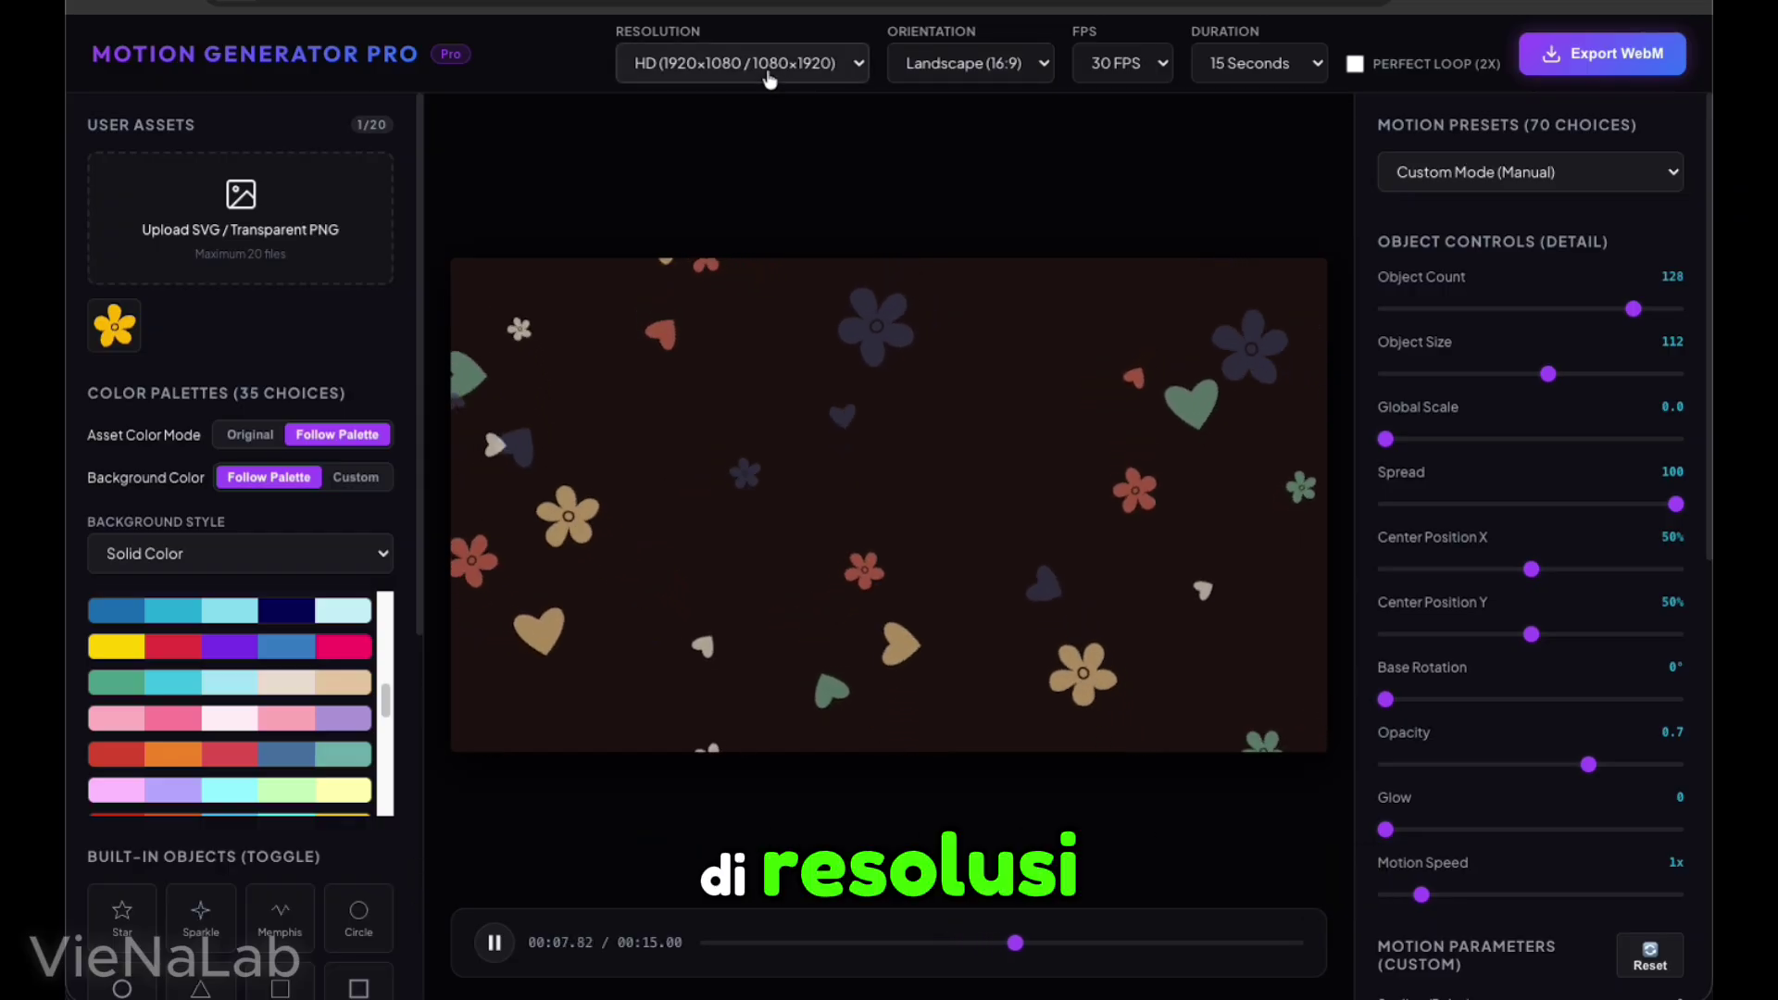
Set the resolution to 4K (3840×2160 / 2160×3840) and the orientation to Portrait (9:16)
{"action": "left_click", "coordinate": [699, 67]}
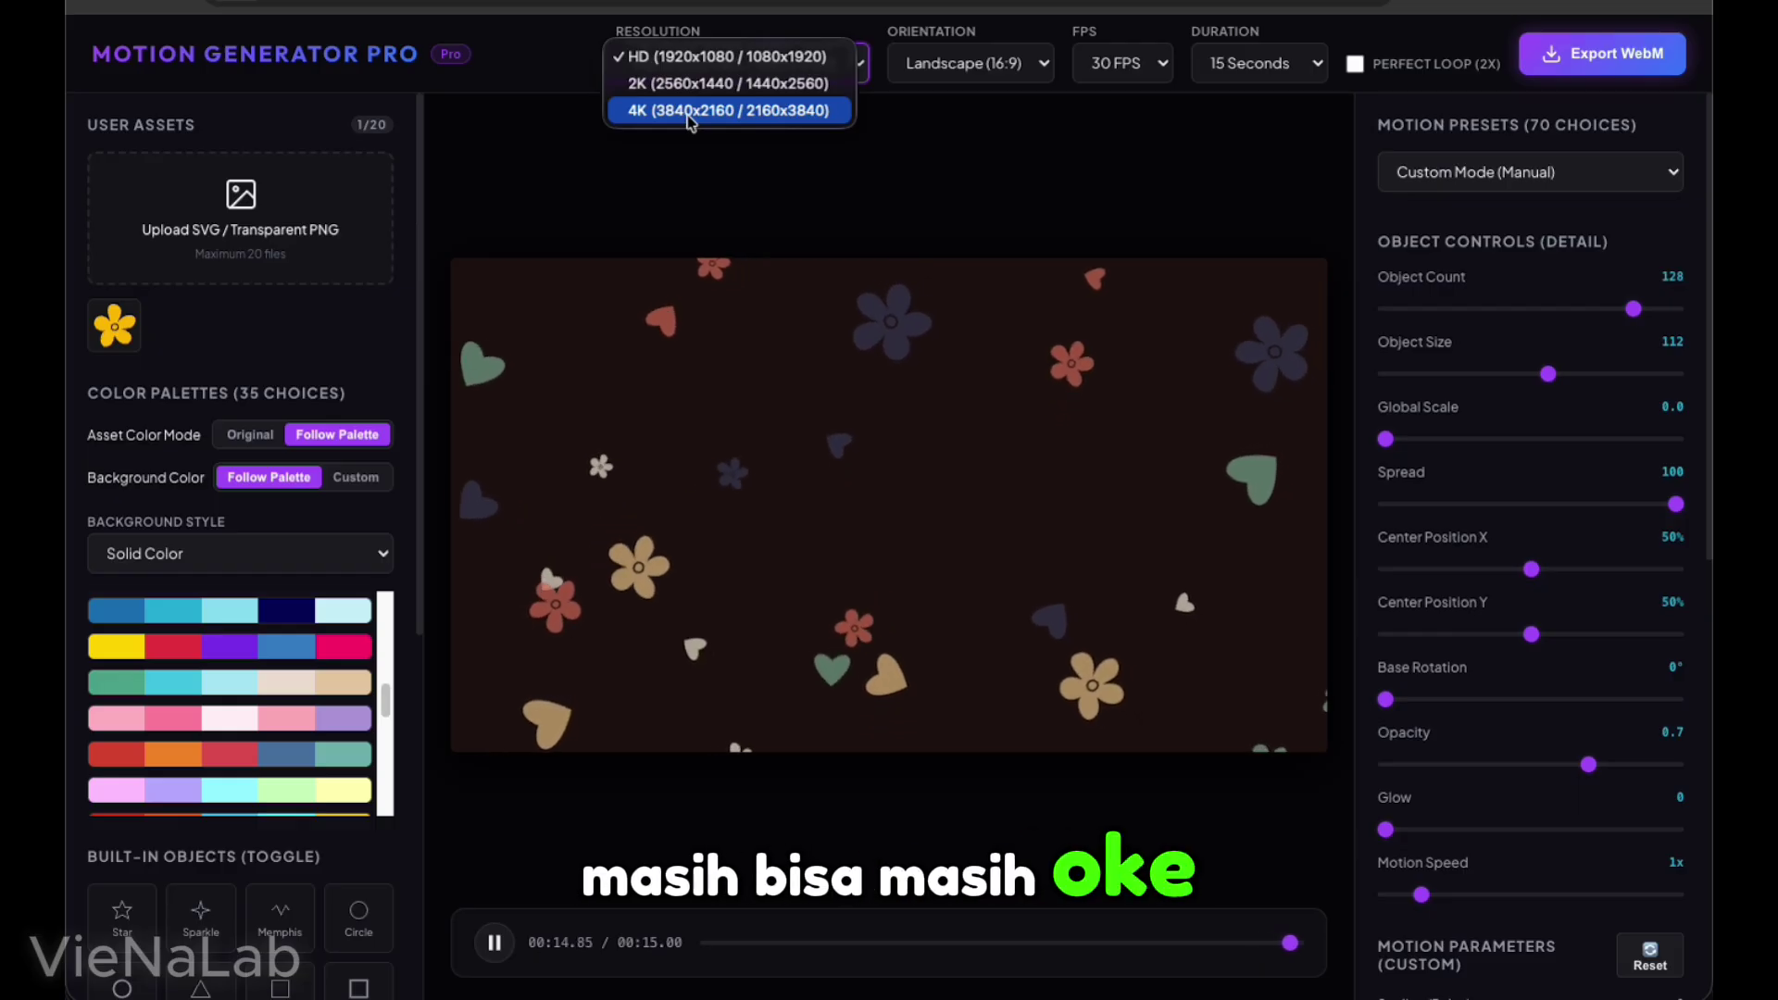
{"action": "left_click", "coordinate": [663, 63]}
{"action": "left_click", "coordinate": [672, 63]}
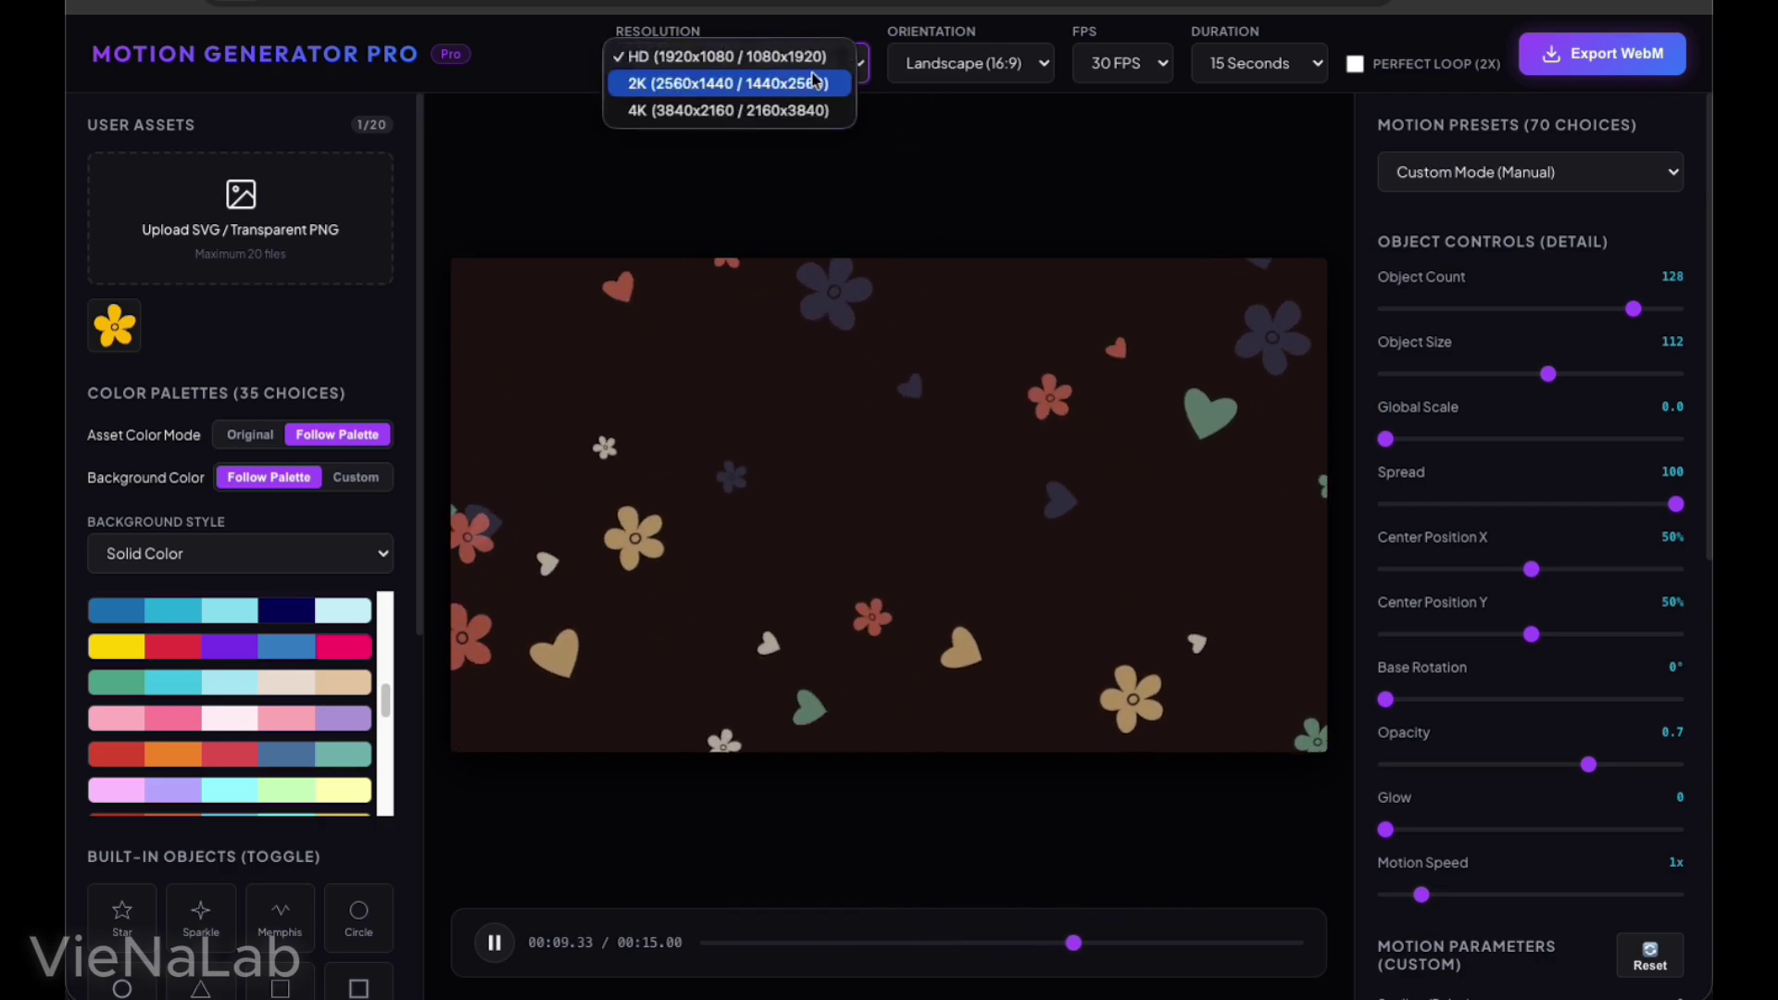
{"action": "left_click", "coordinate": [689, 83]}
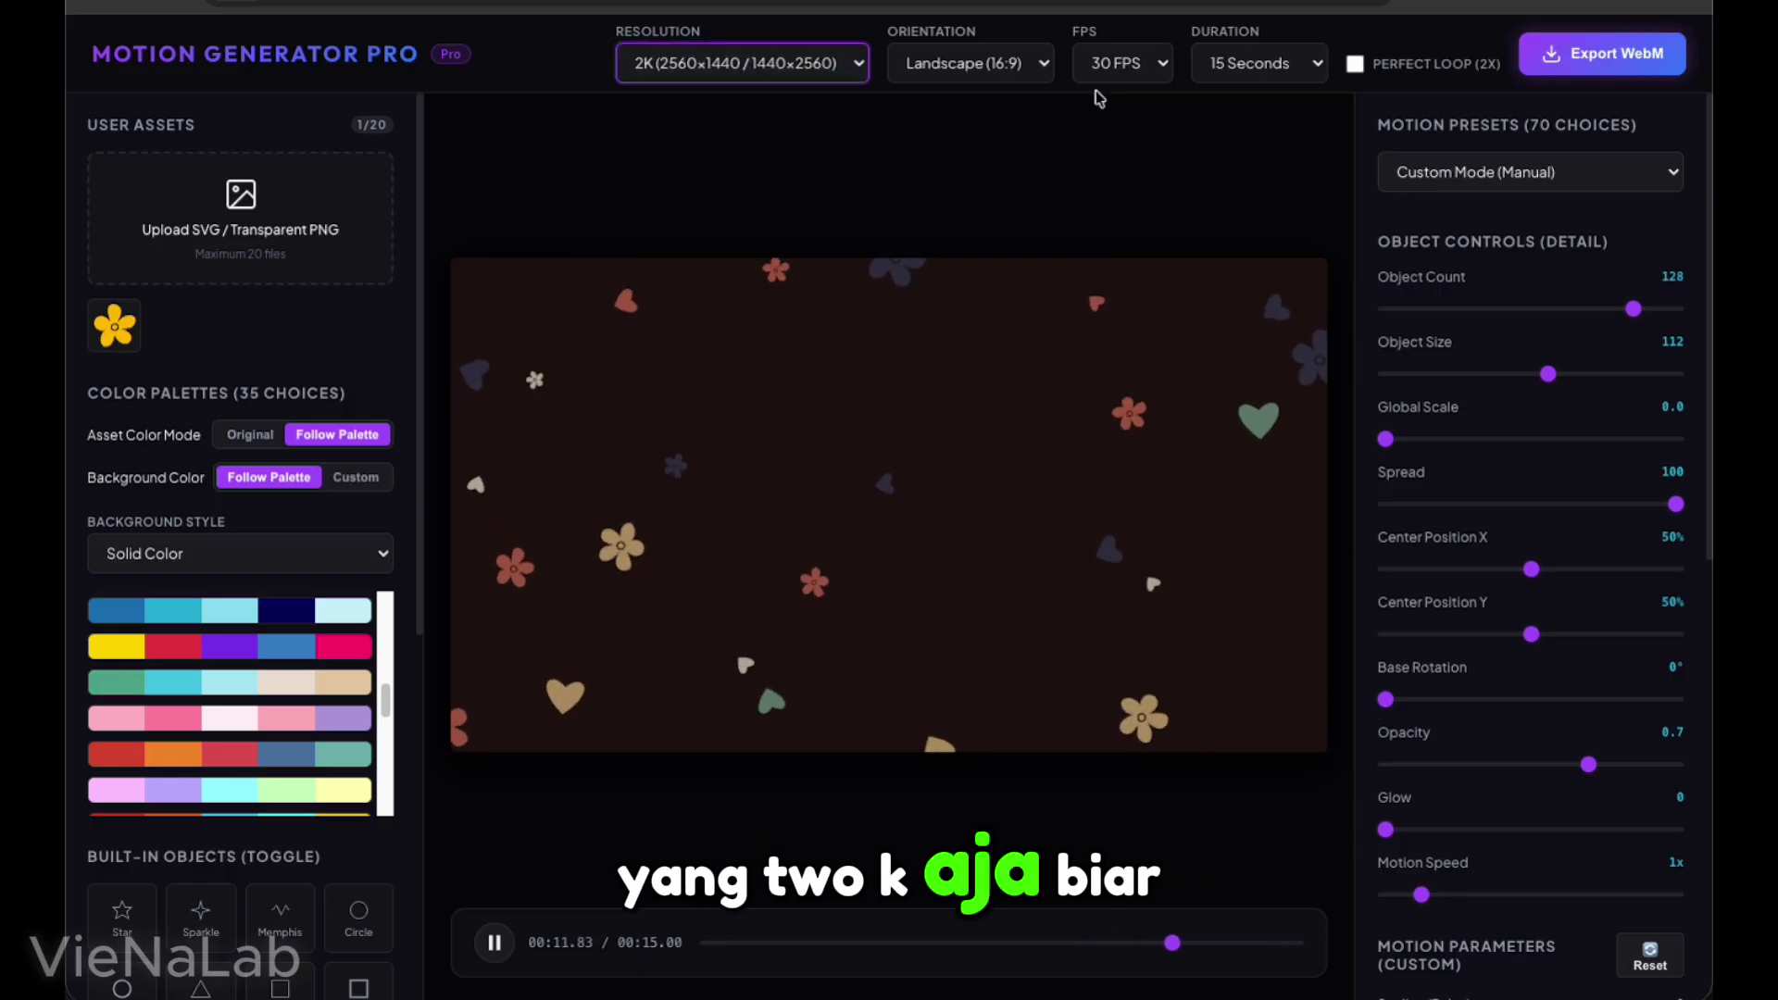
{"action": "left_click", "coordinate": [741, 63]}
{"action": "left_click", "coordinate": [704, 75]}
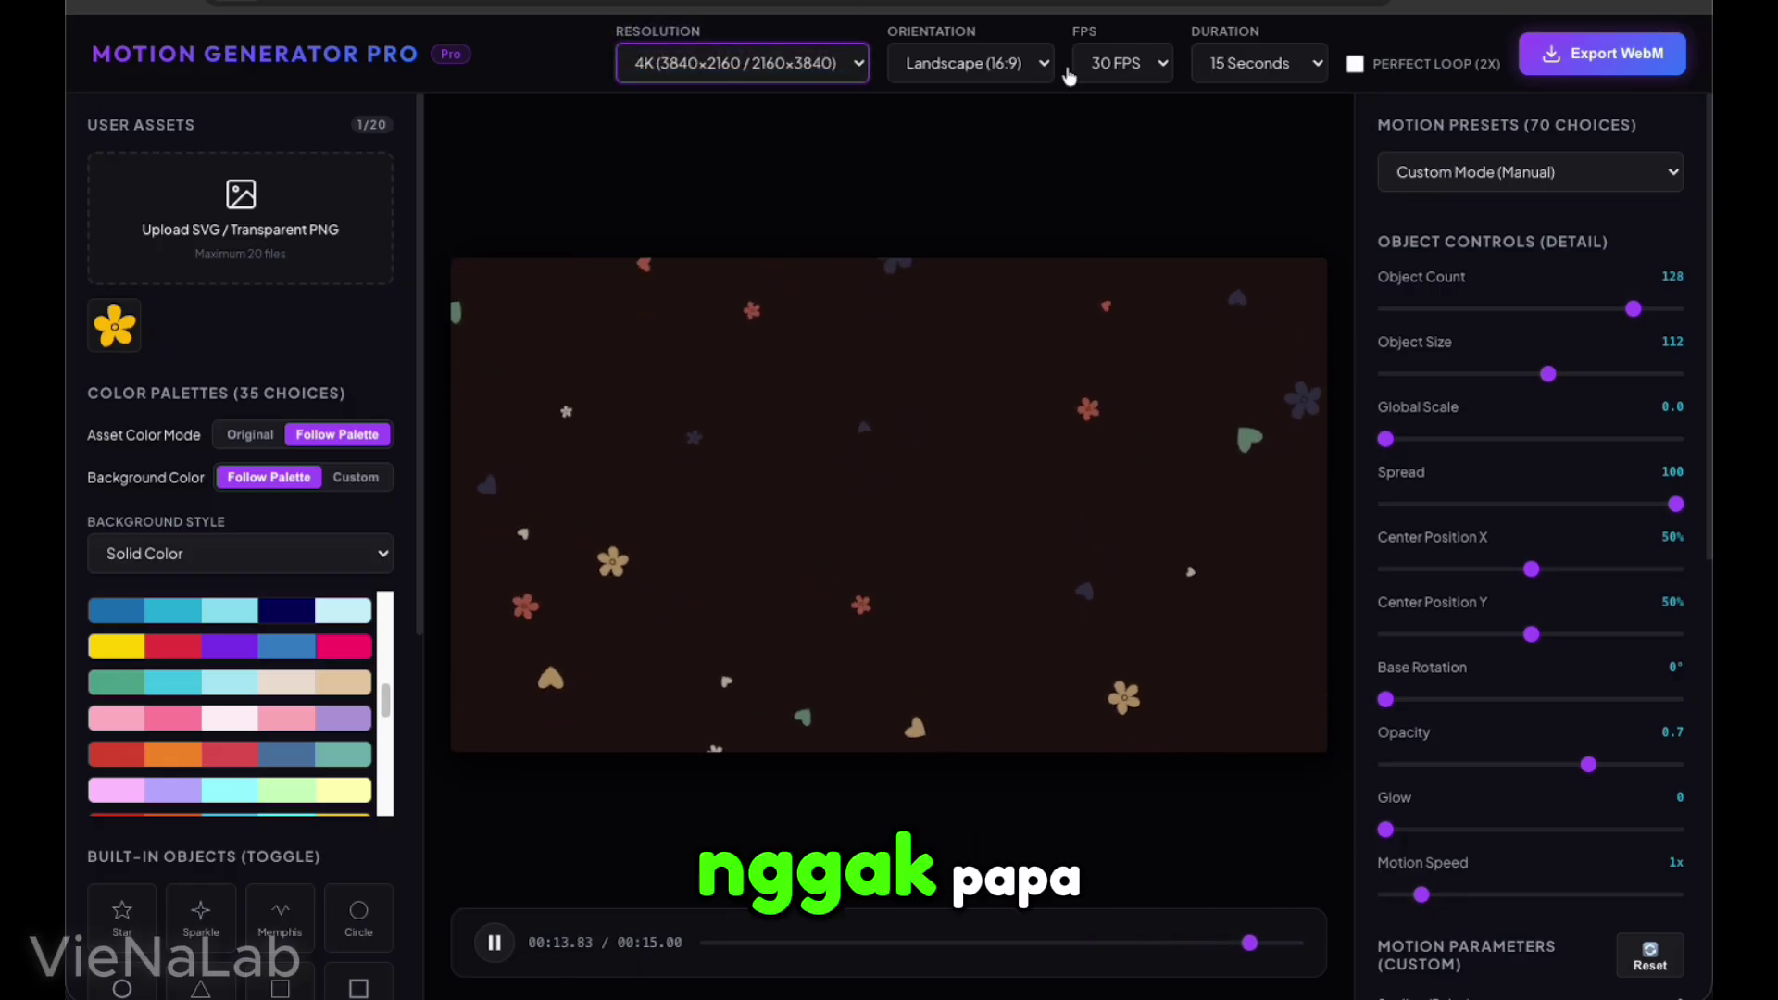
{"action": "left_click", "coordinate": [1024, 64]}
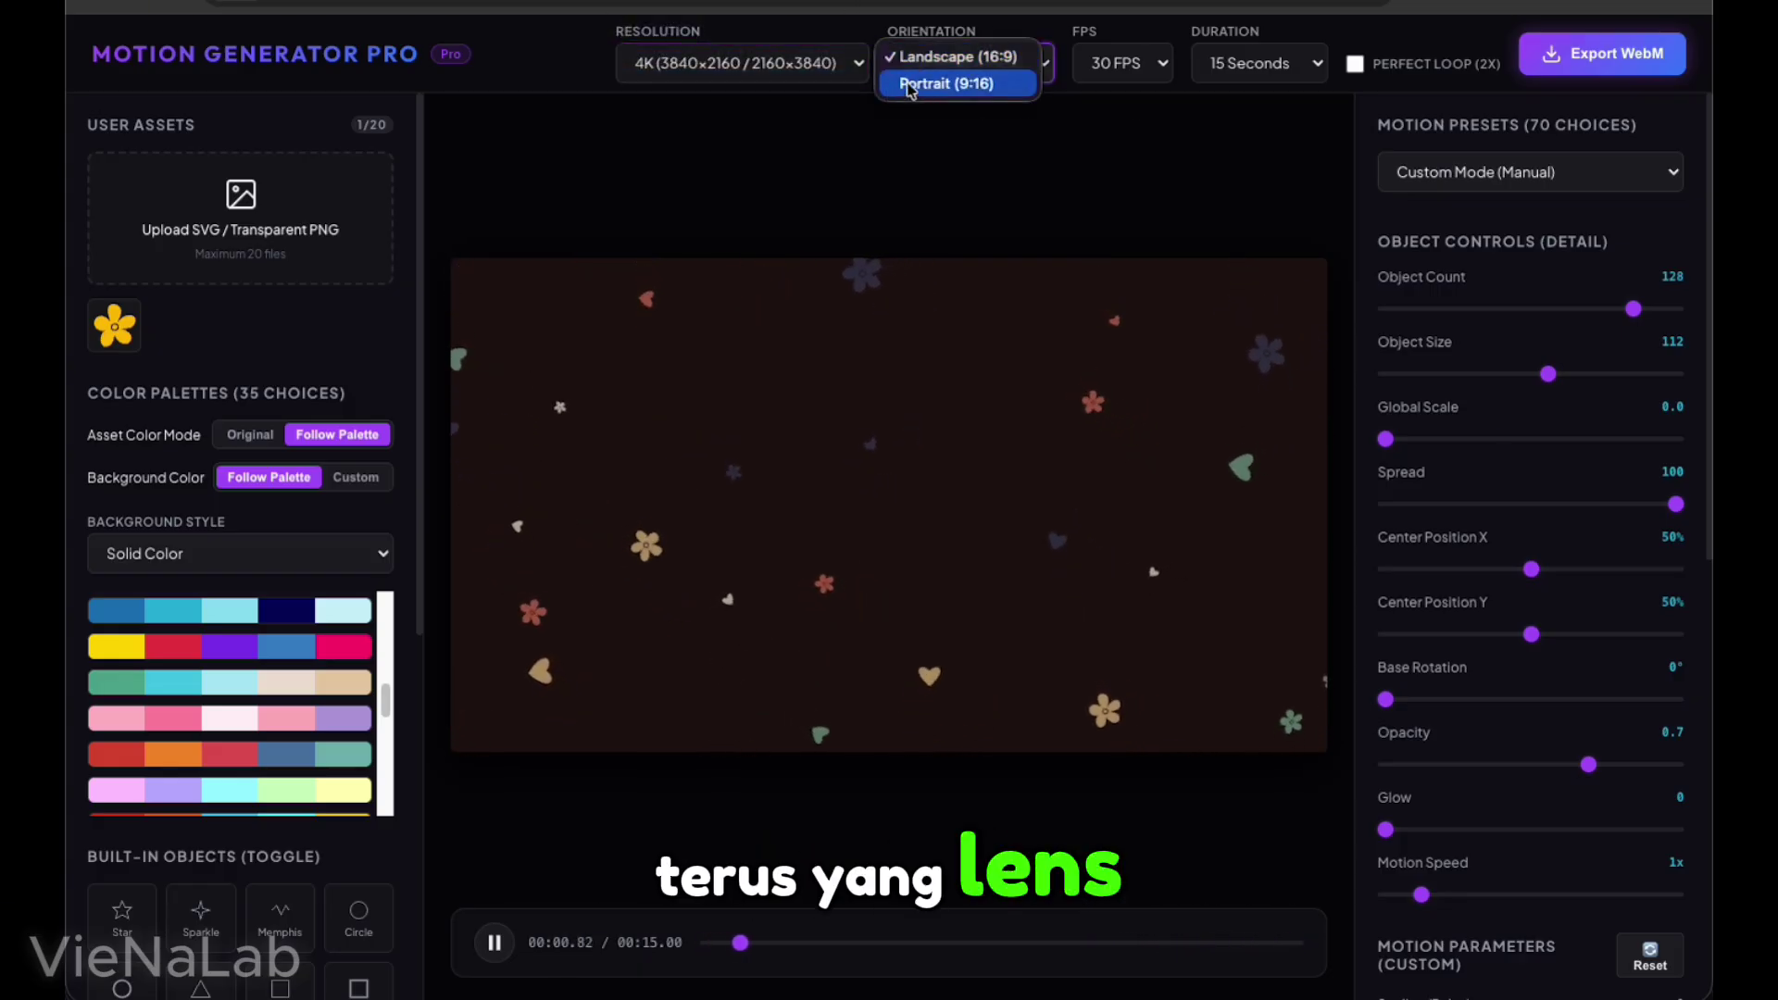
{"action": "left_click", "coordinate": [926, 85]}
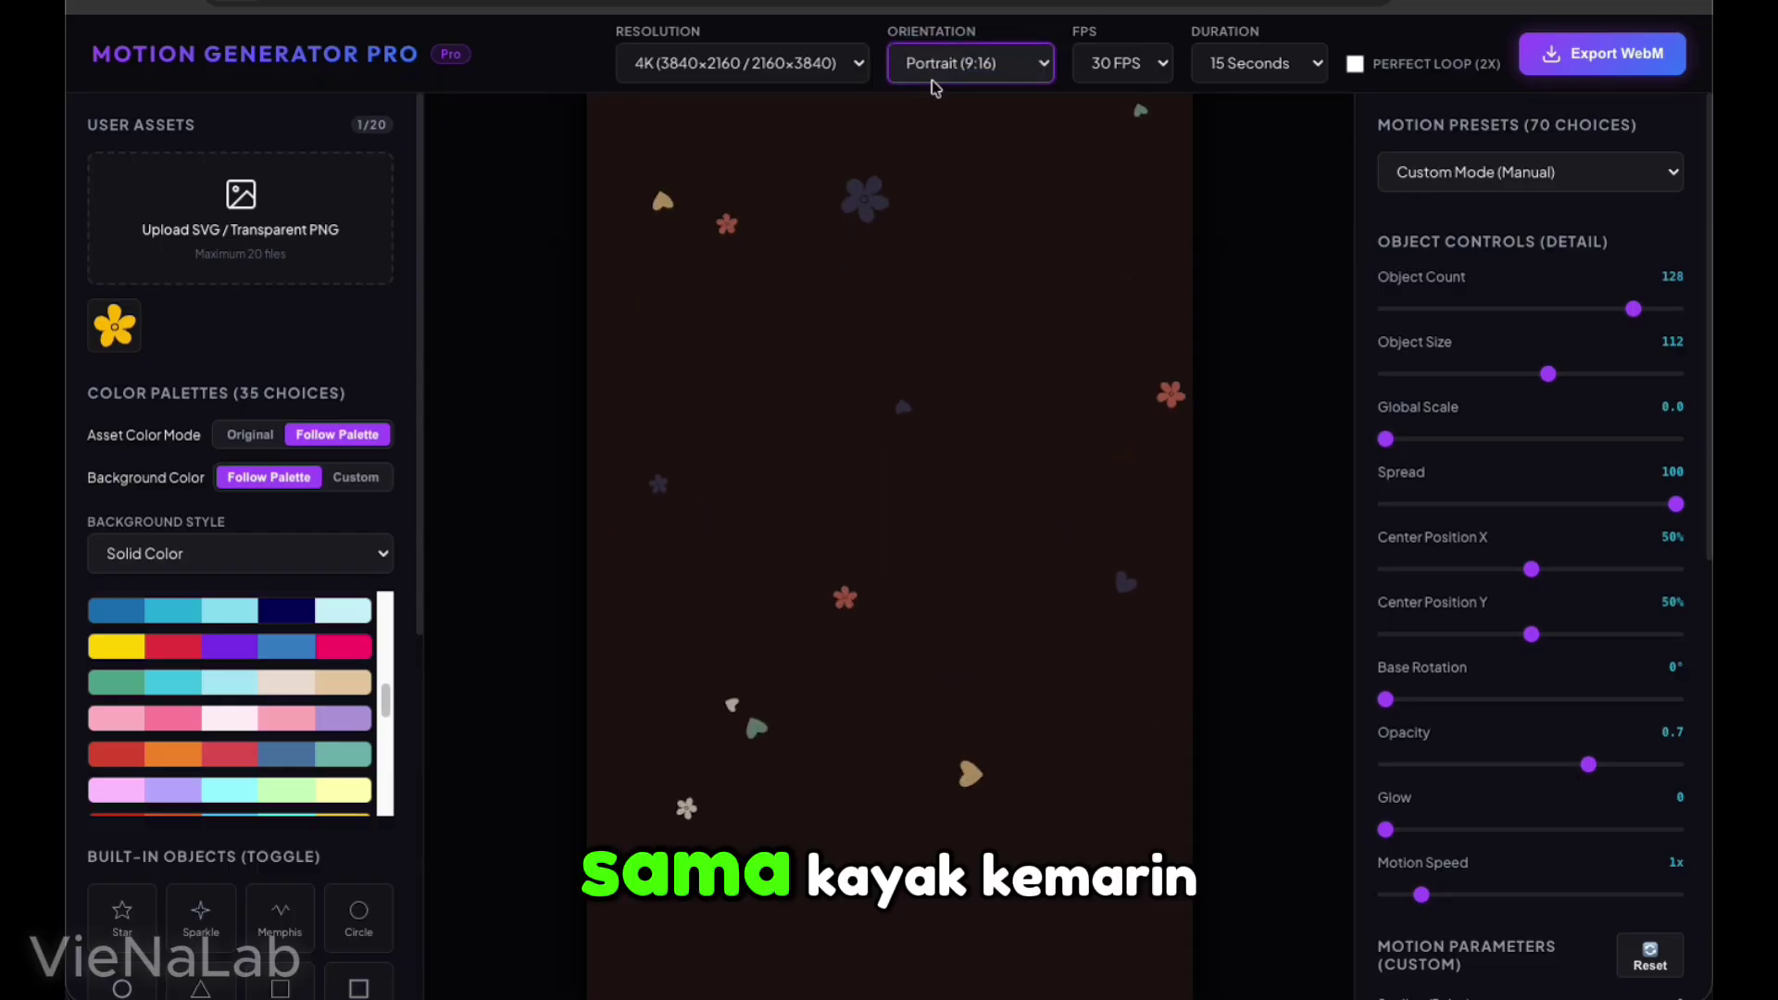
Try several colour palettes and apply the last one in the list, with gold, purple, violet, gold and white
{"action": "left_click", "coordinate": [195, 646]}
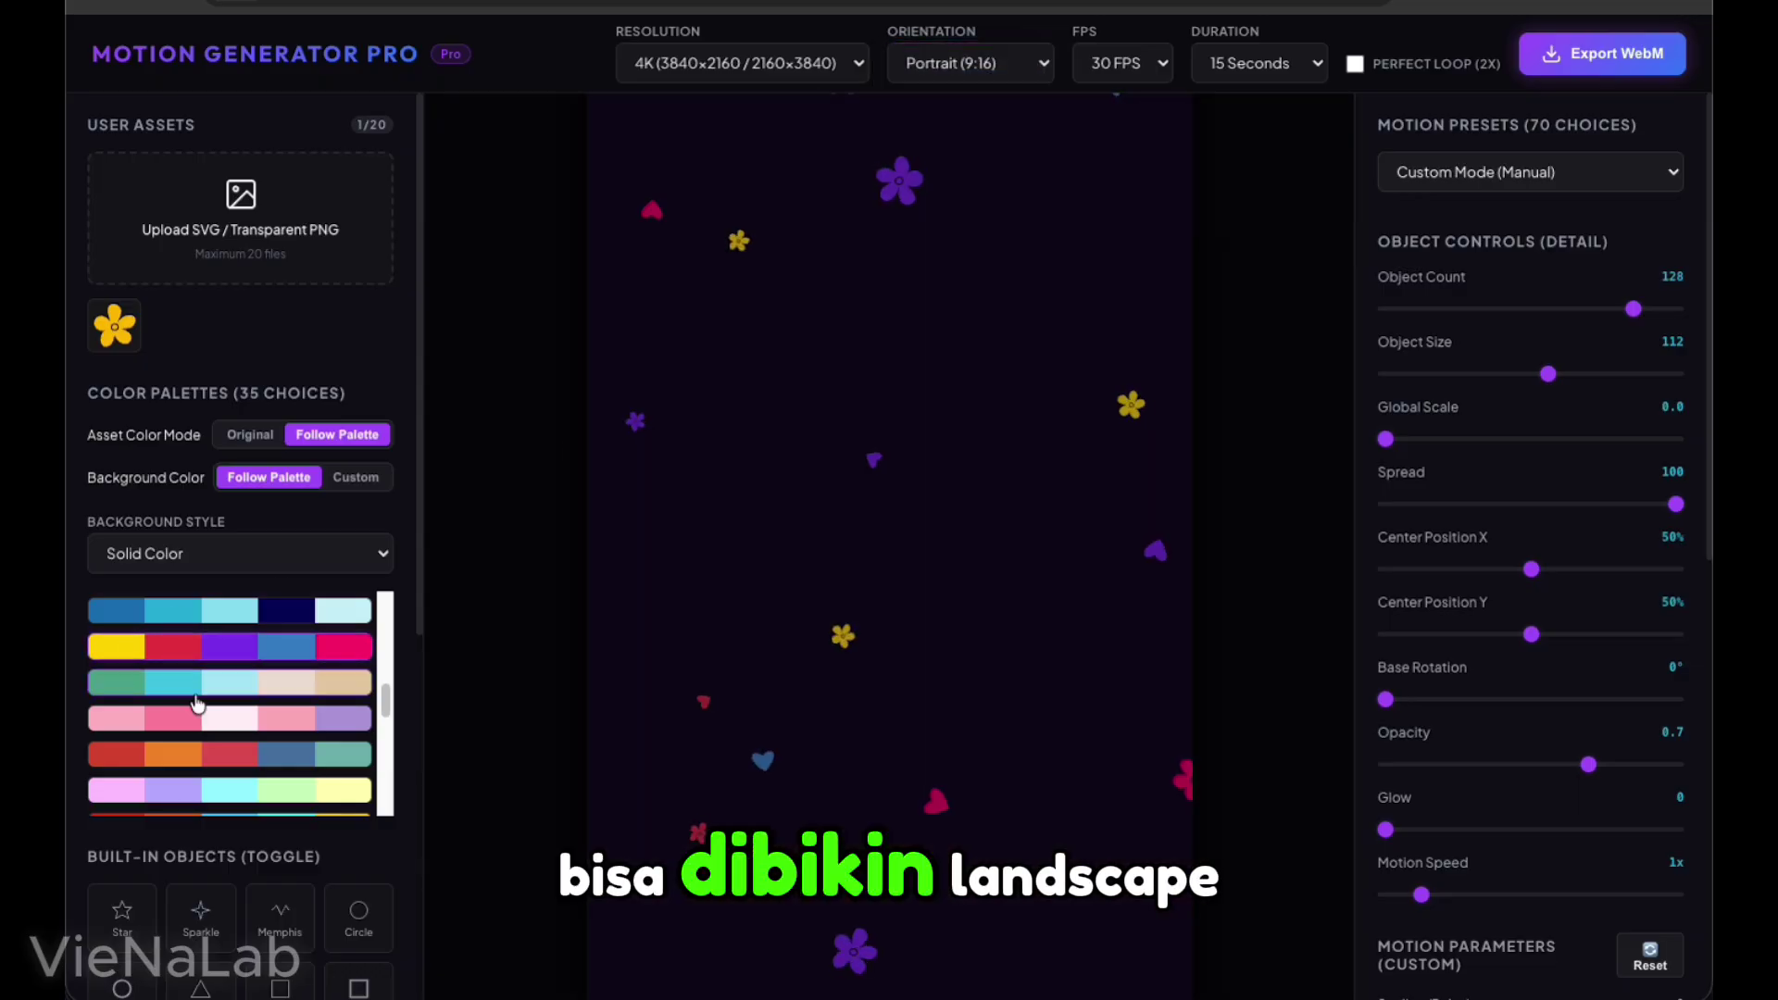
{"action": "left_click", "coordinate": [256, 565]}
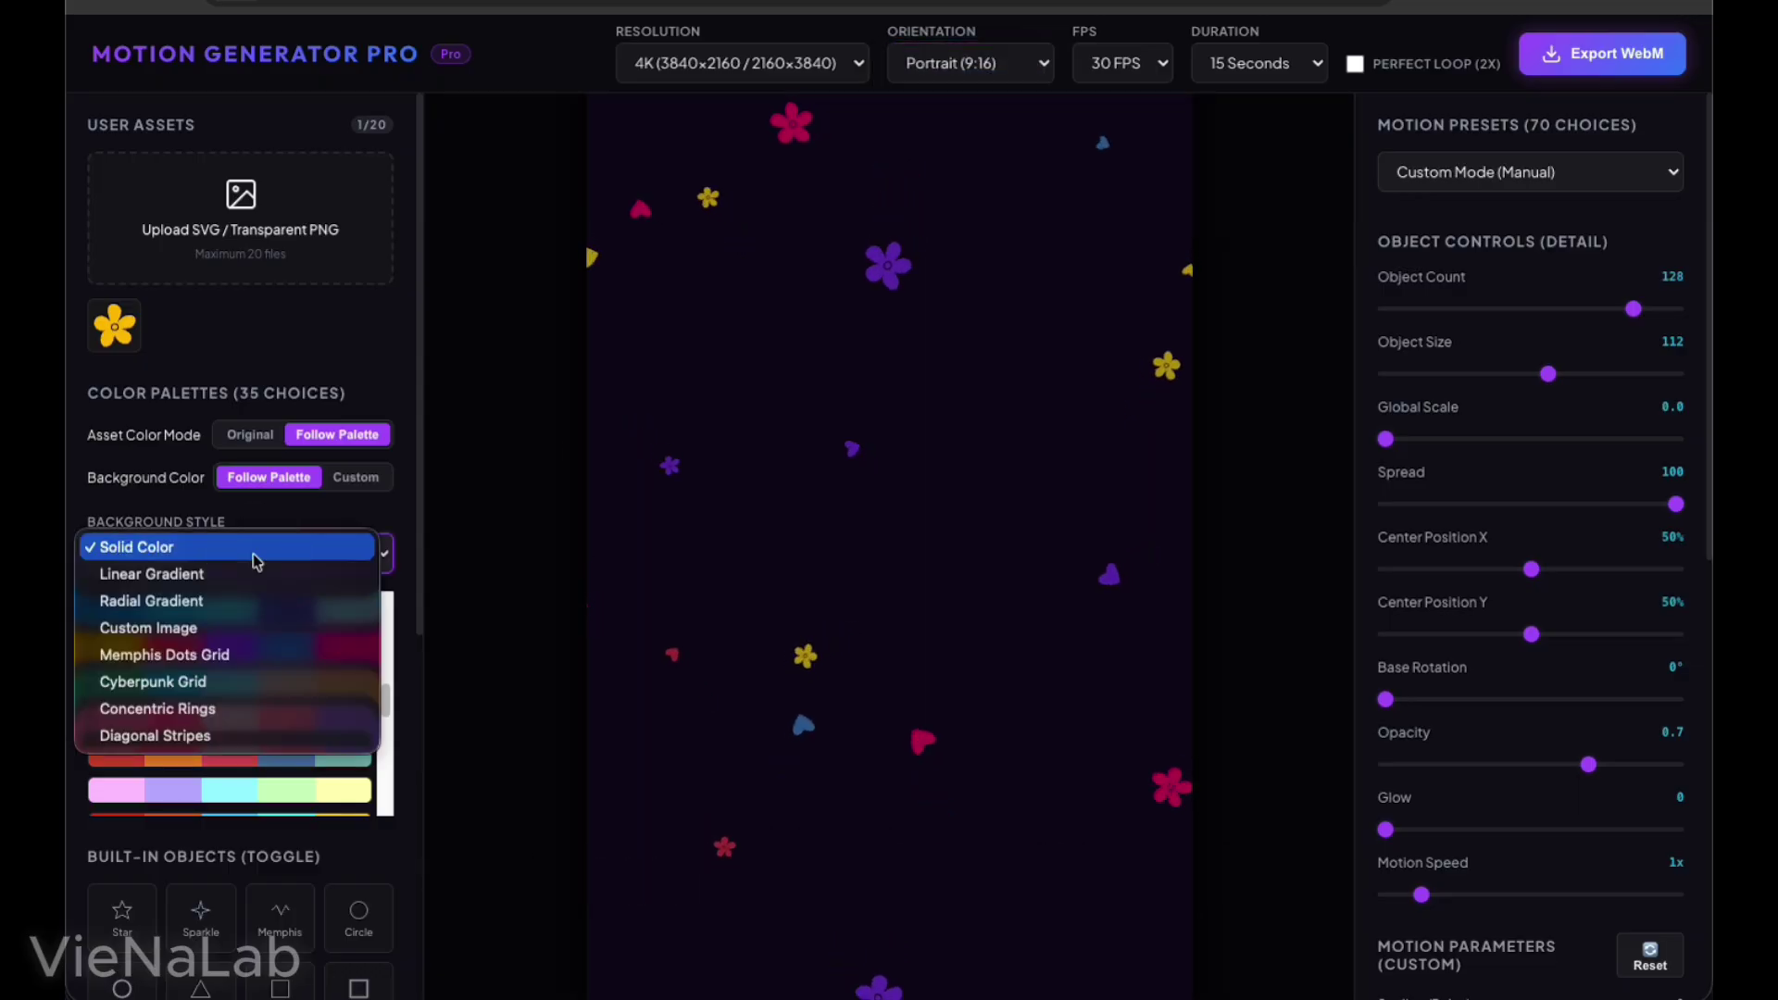
{"action": "left_click", "coordinate": [339, 568]}
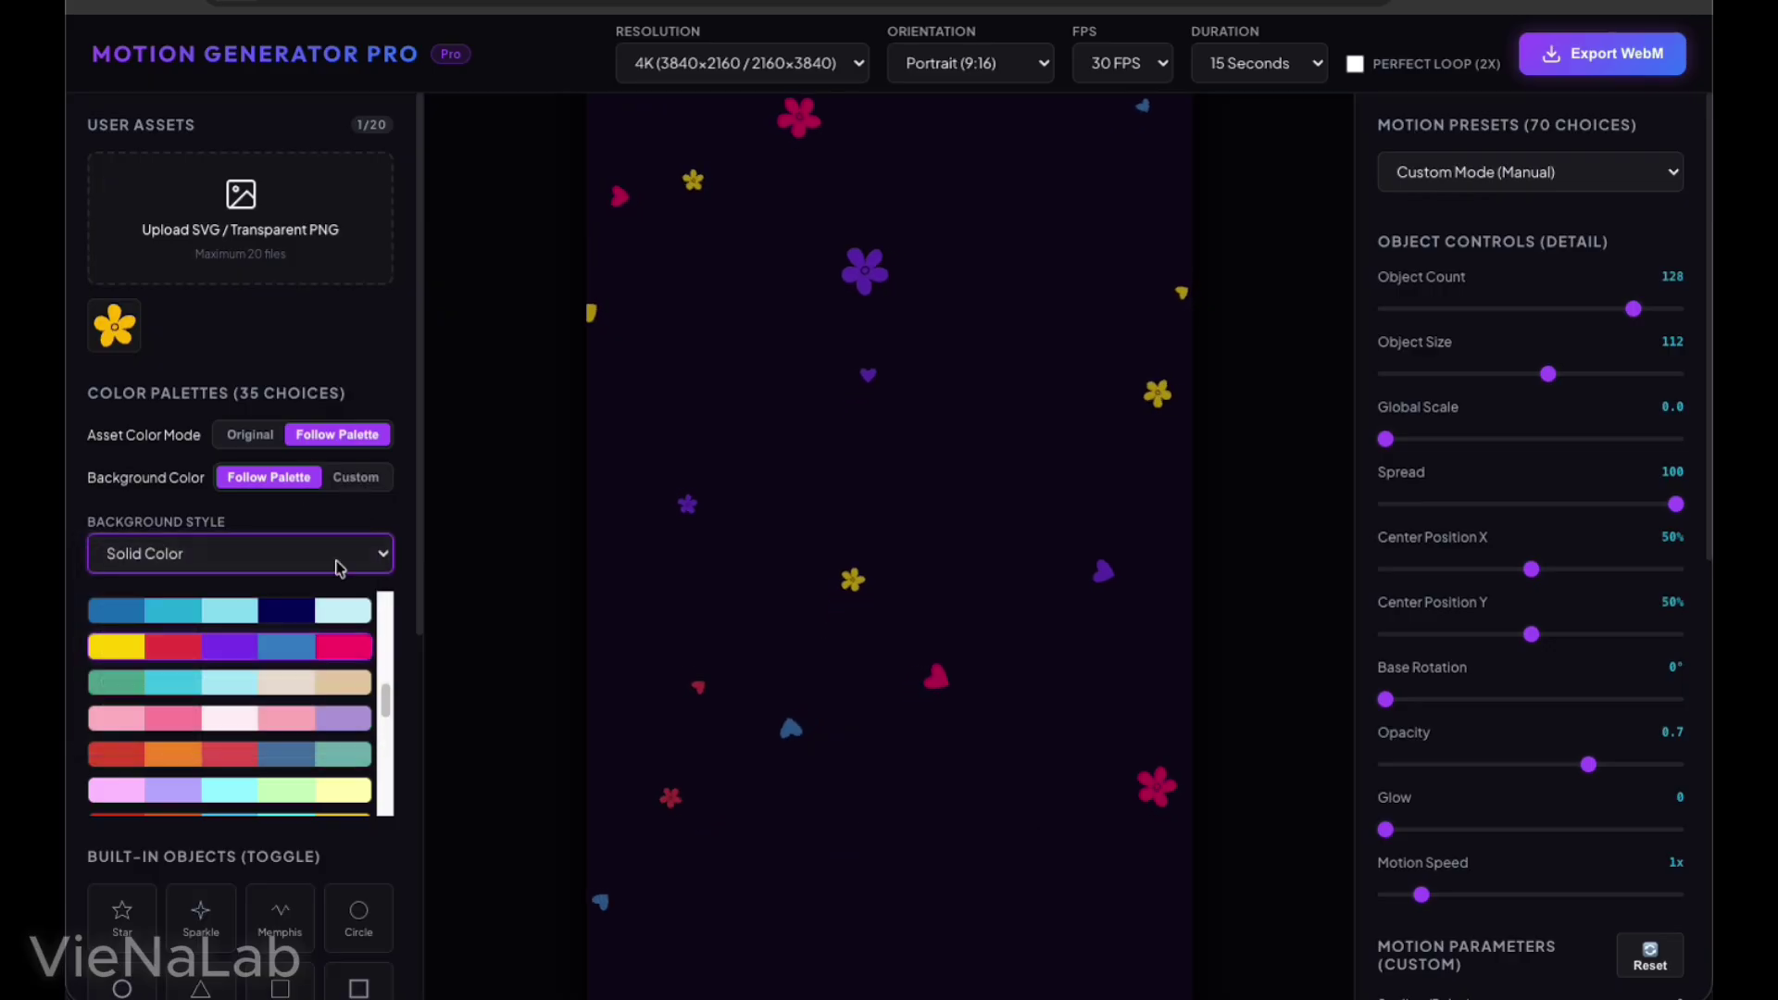
{"action": "left_click", "coordinate": [333, 715]}
{"action": "scroll", "coordinate": [327, 741], "scroll_direction": "down", "scroll_amount": 5}
{"action": "left_click", "coordinate": [314, 719]}
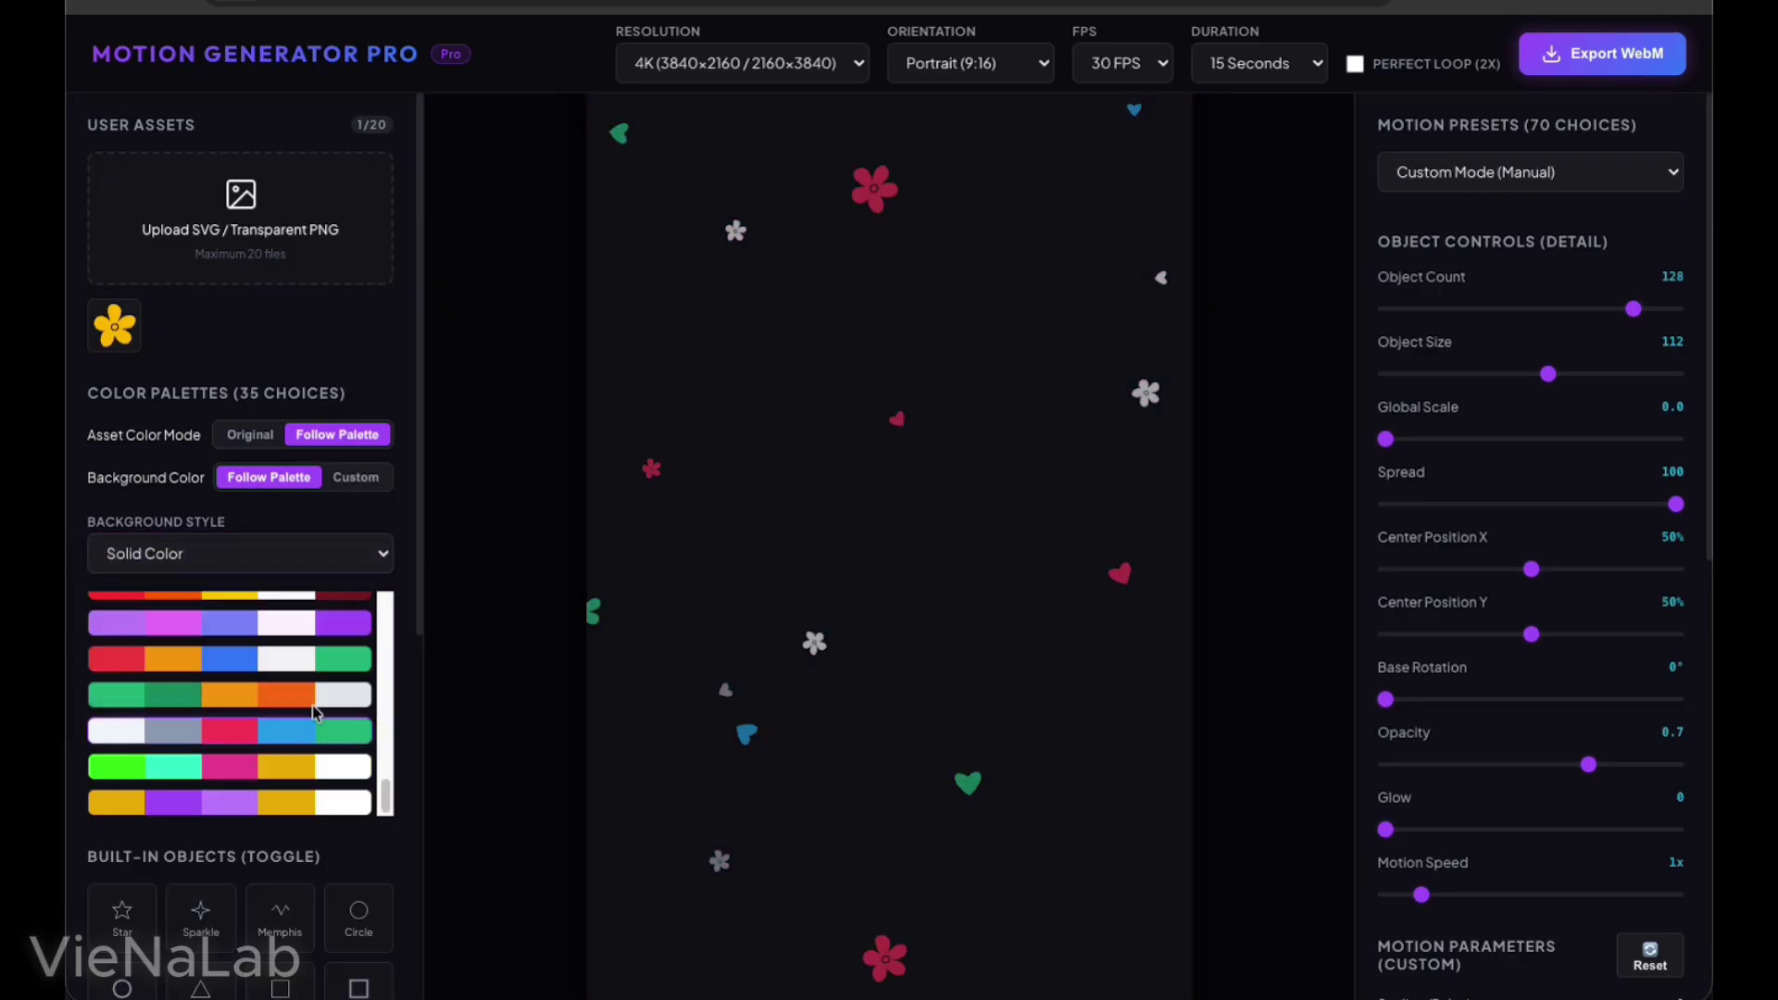
{"action": "scroll", "coordinate": [309, 663], "scroll_direction": "down", "scroll_amount": 6}
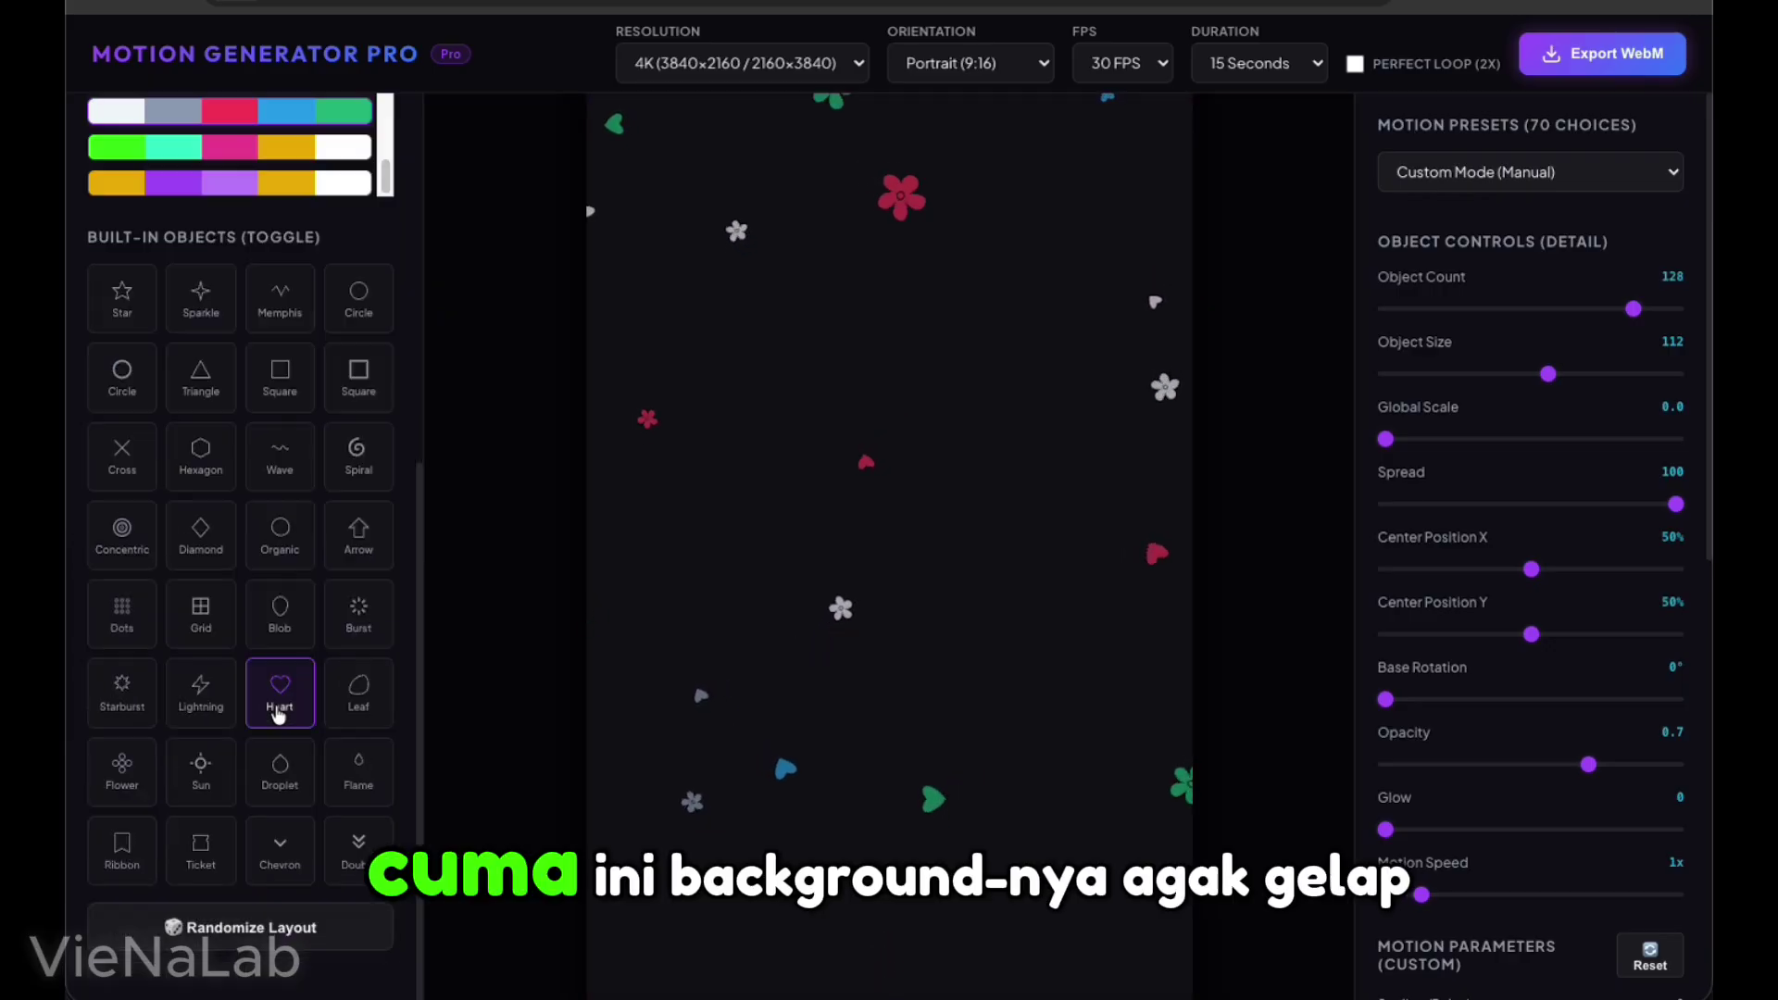
{"action": "left_click", "coordinate": [313, 184]}
{"action": "scroll", "coordinate": [296, 278], "scroll_direction": "up", "scroll_amount": 5}
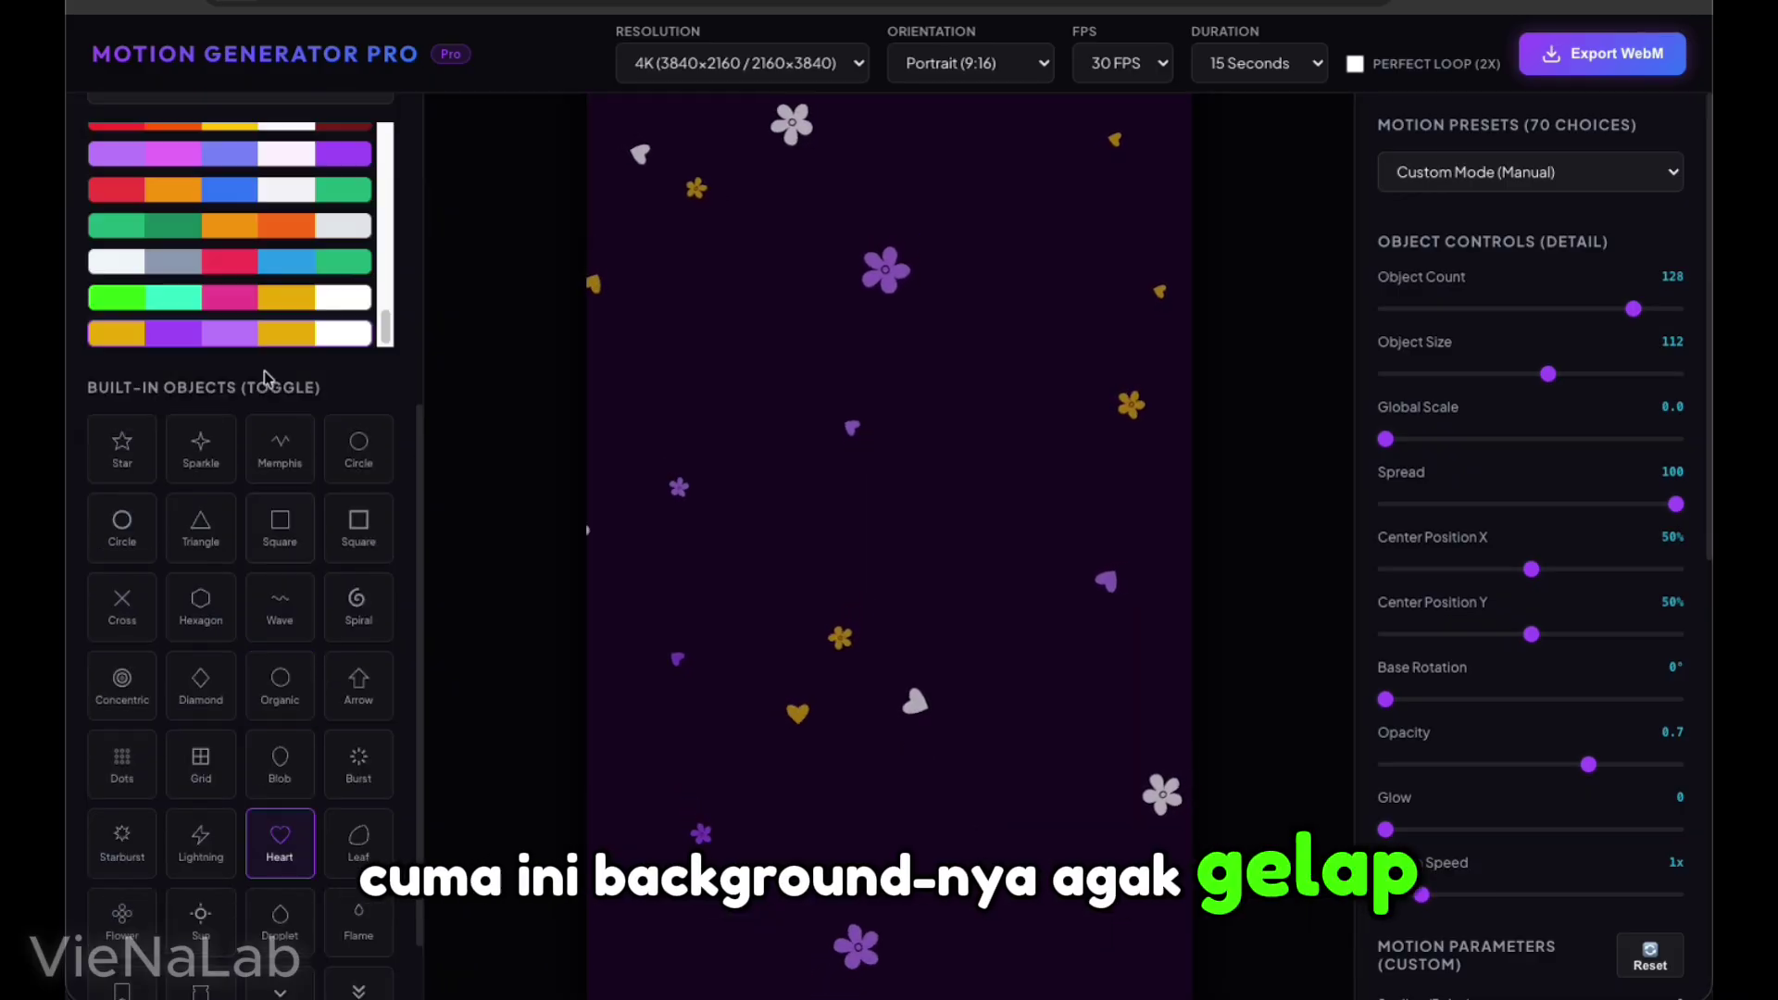
Change the background style to Linear Gradient
{"action": "left_click", "coordinate": [315, 448]}
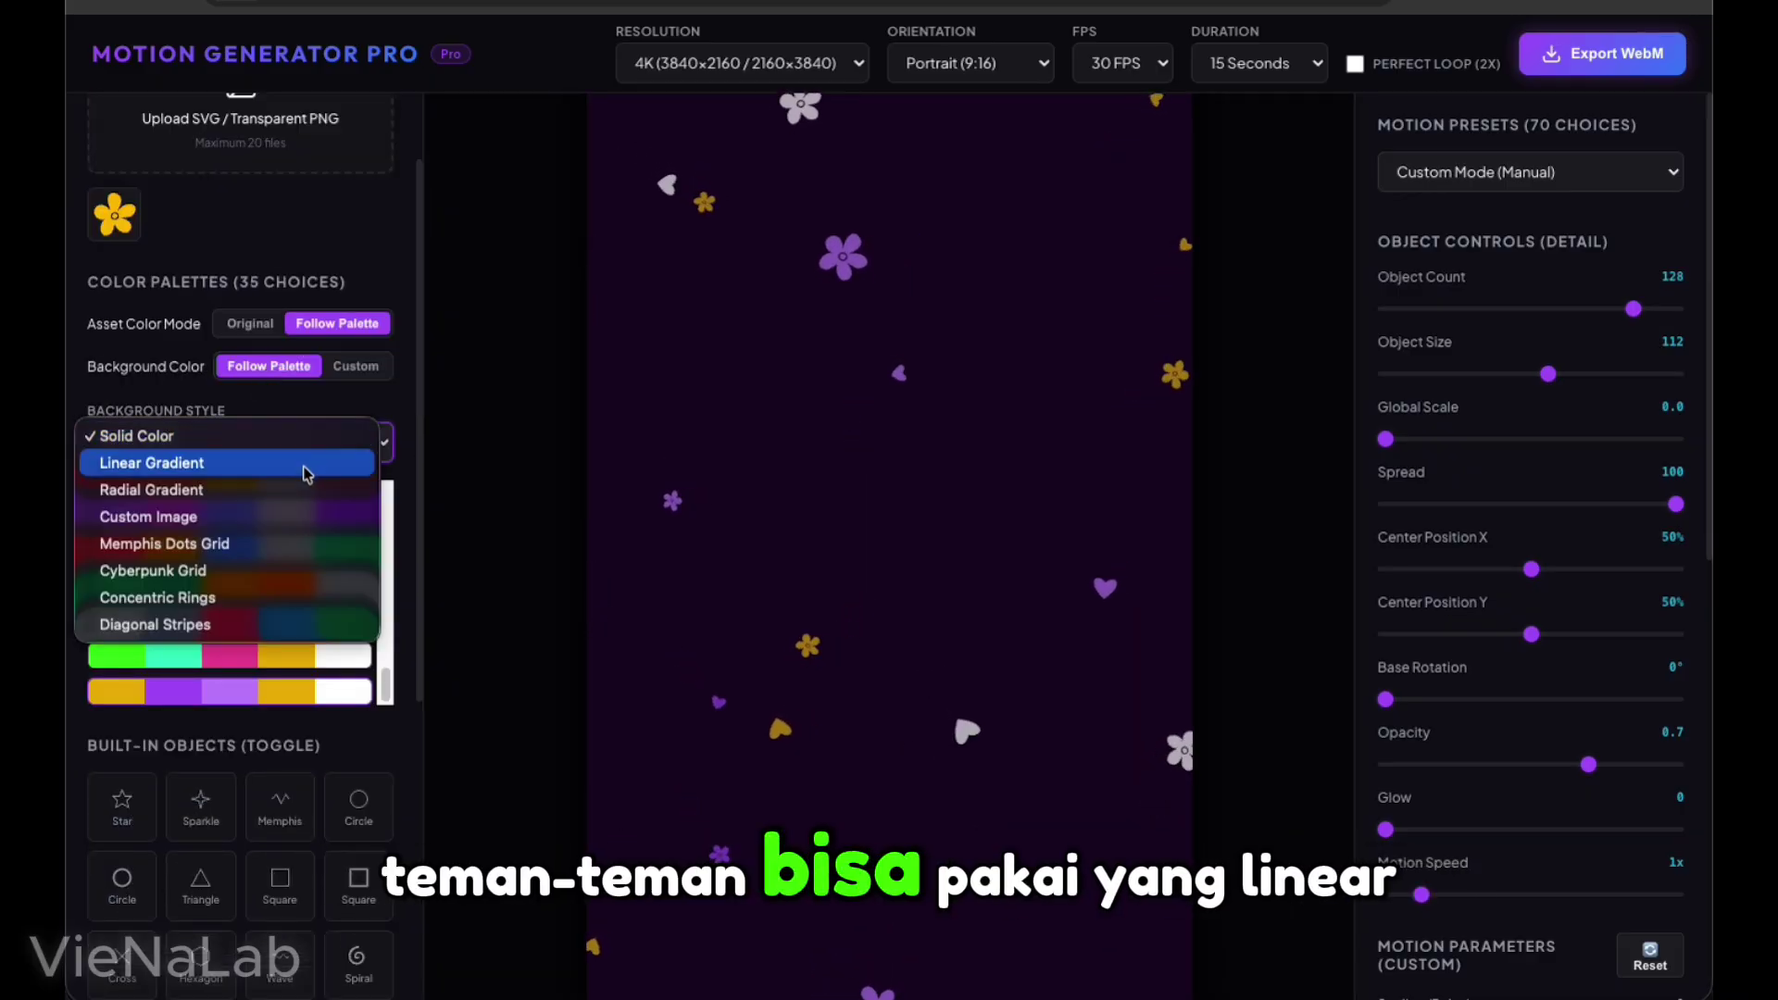
{"action": "left_click", "coordinate": [308, 463]}
{"action": "left_click", "coordinate": [308, 454]}
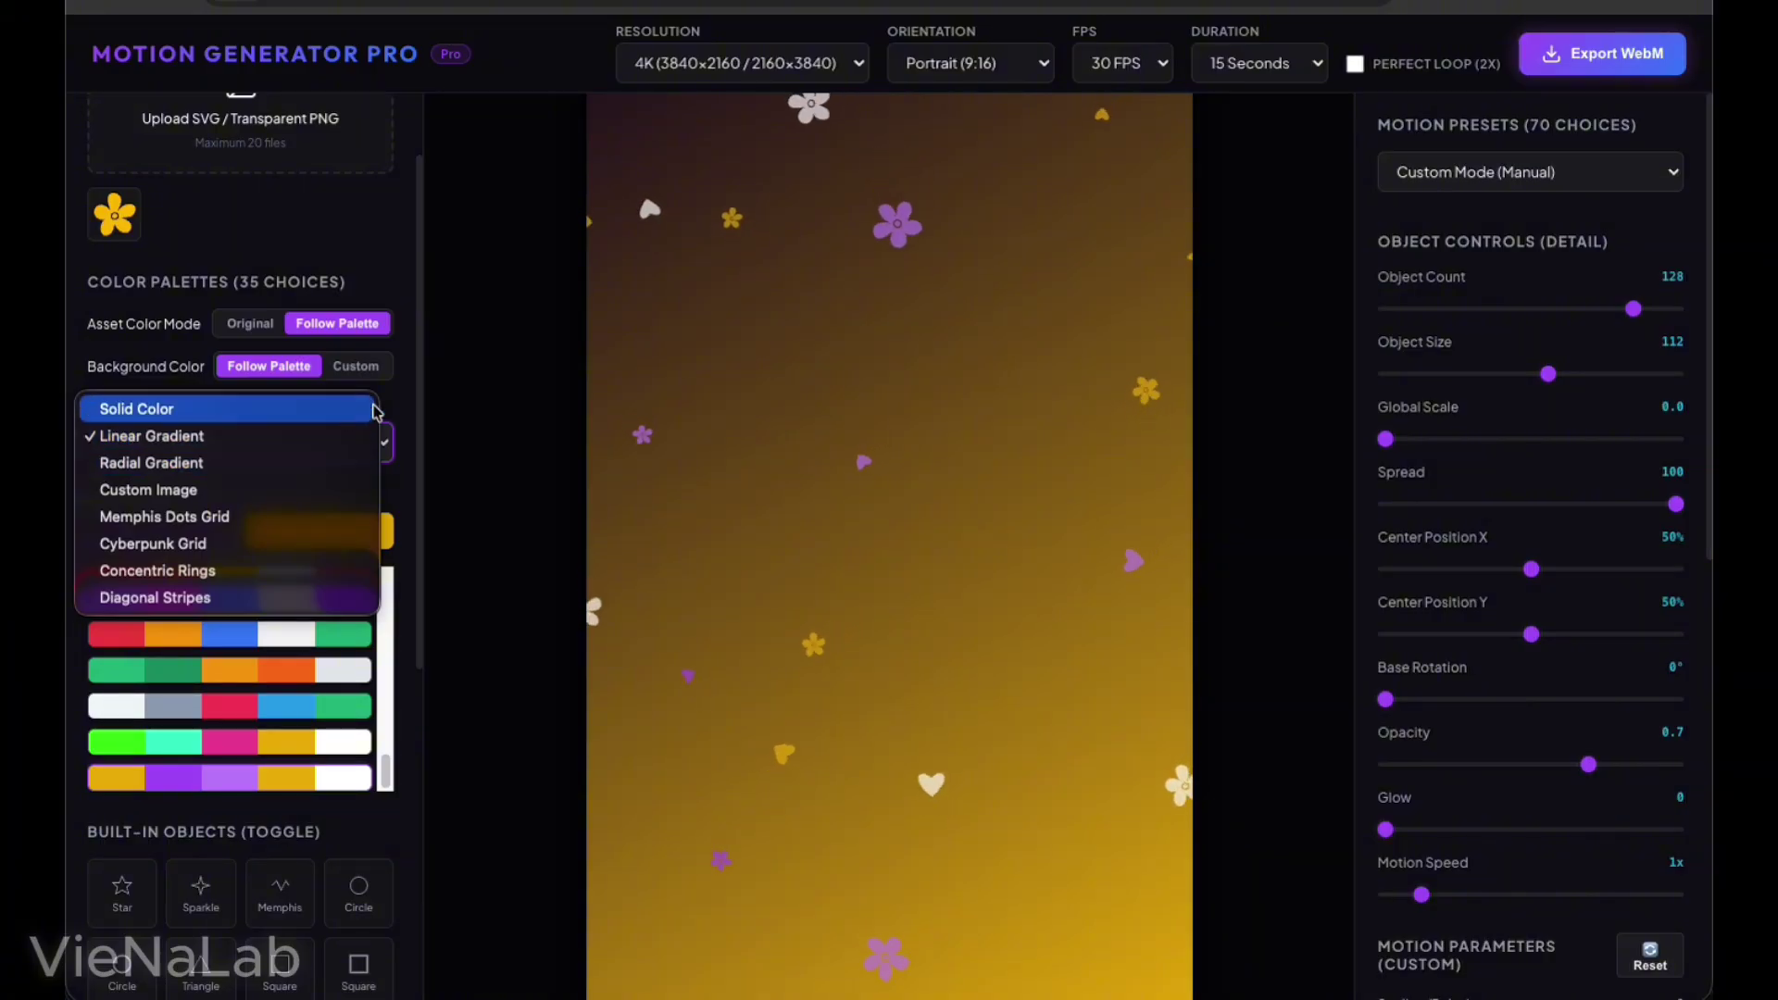
{"action": "left_click", "coordinate": [411, 423]}
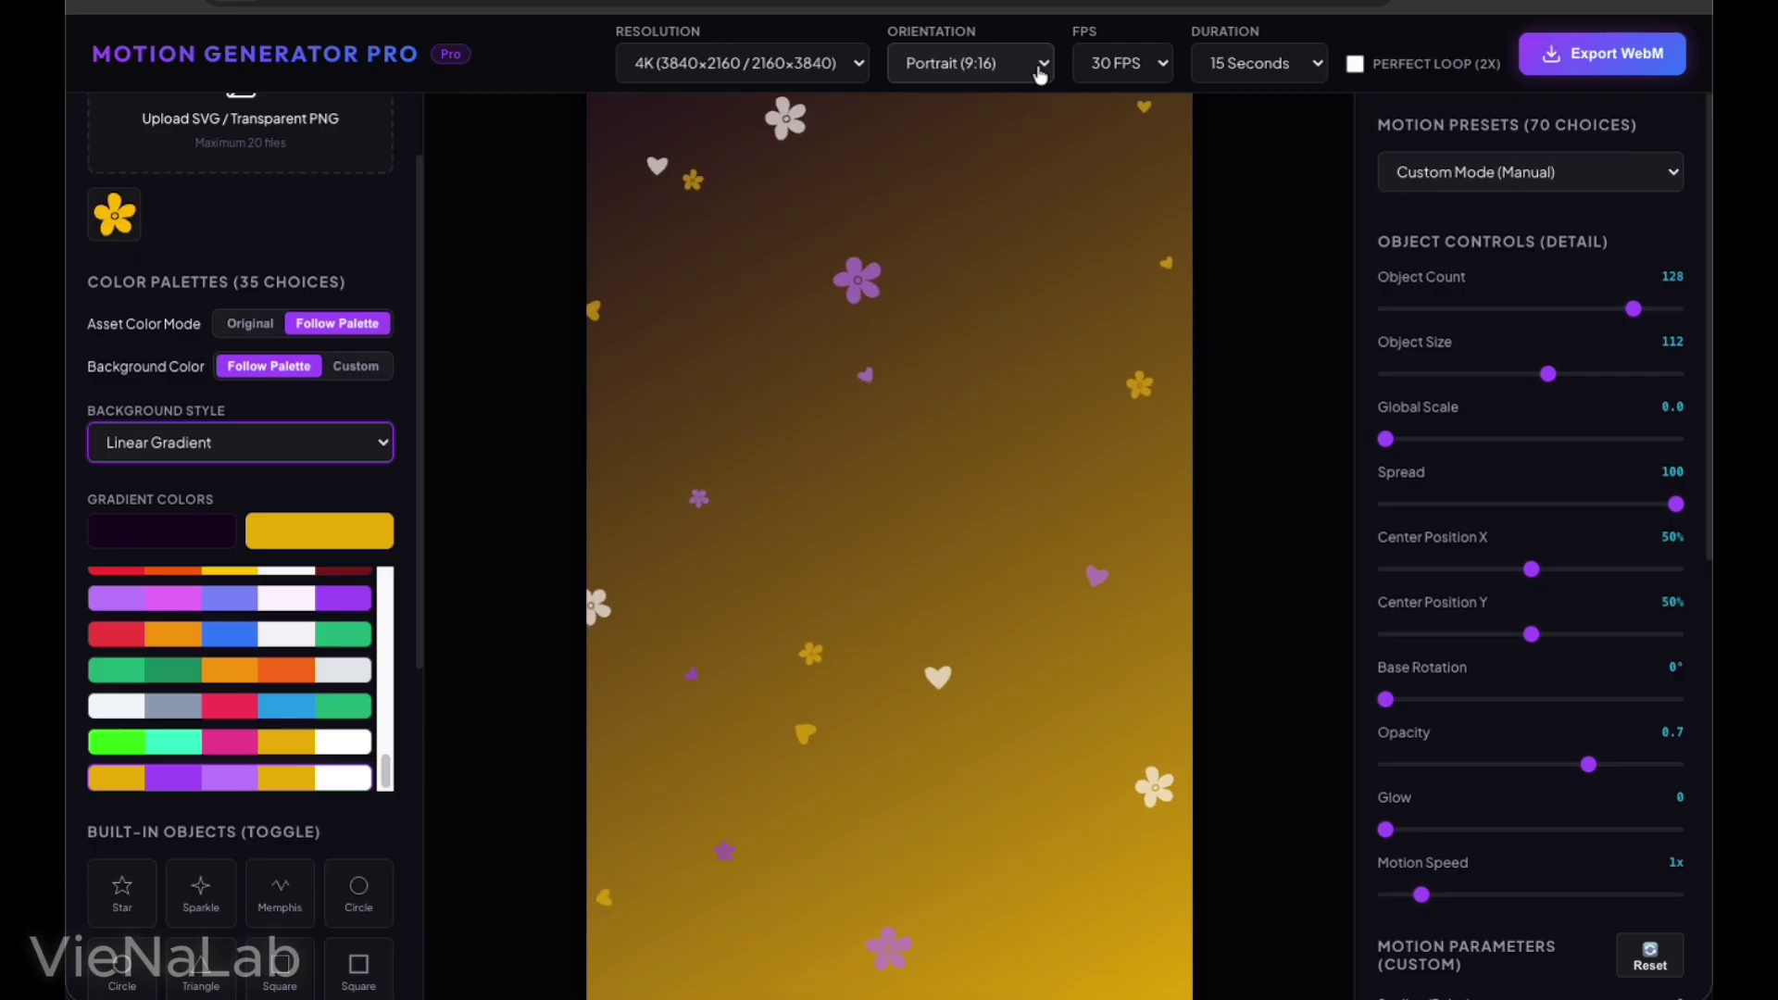
Set the frame rate to 60 FPS and the duration to 20 Seconds
{"action": "left_click", "coordinate": [1144, 64]}
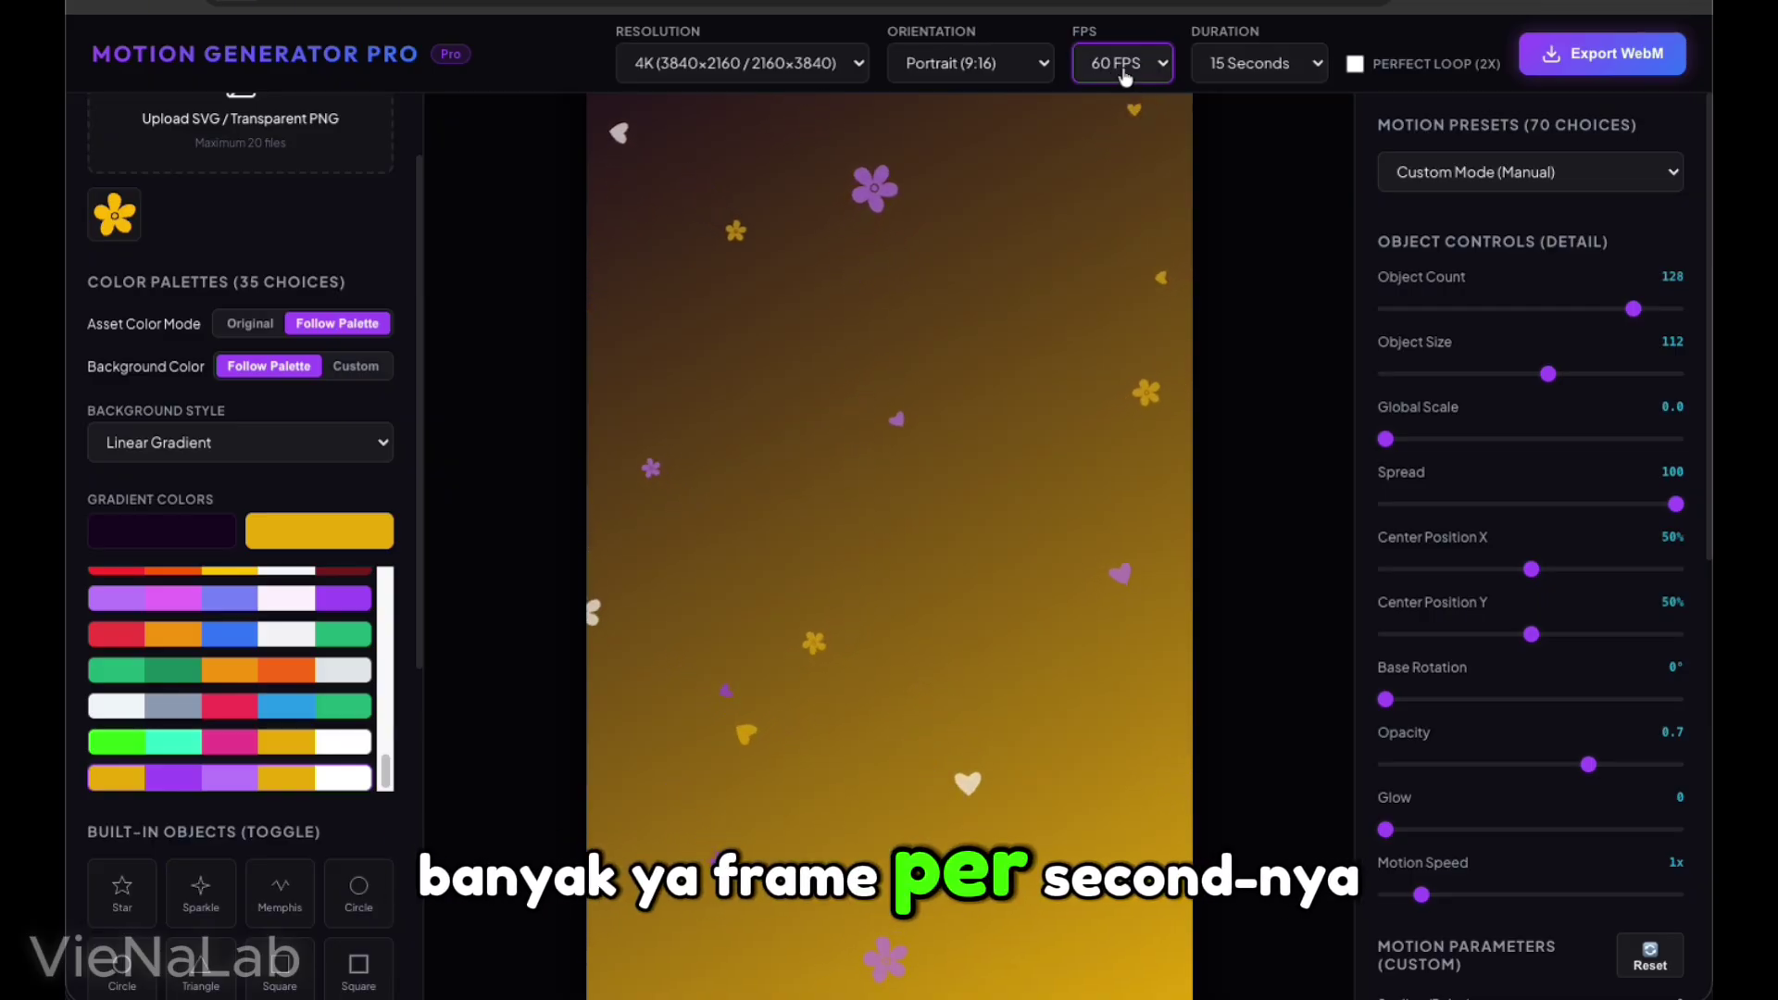
{"action": "left_click", "coordinate": [1225, 71]}
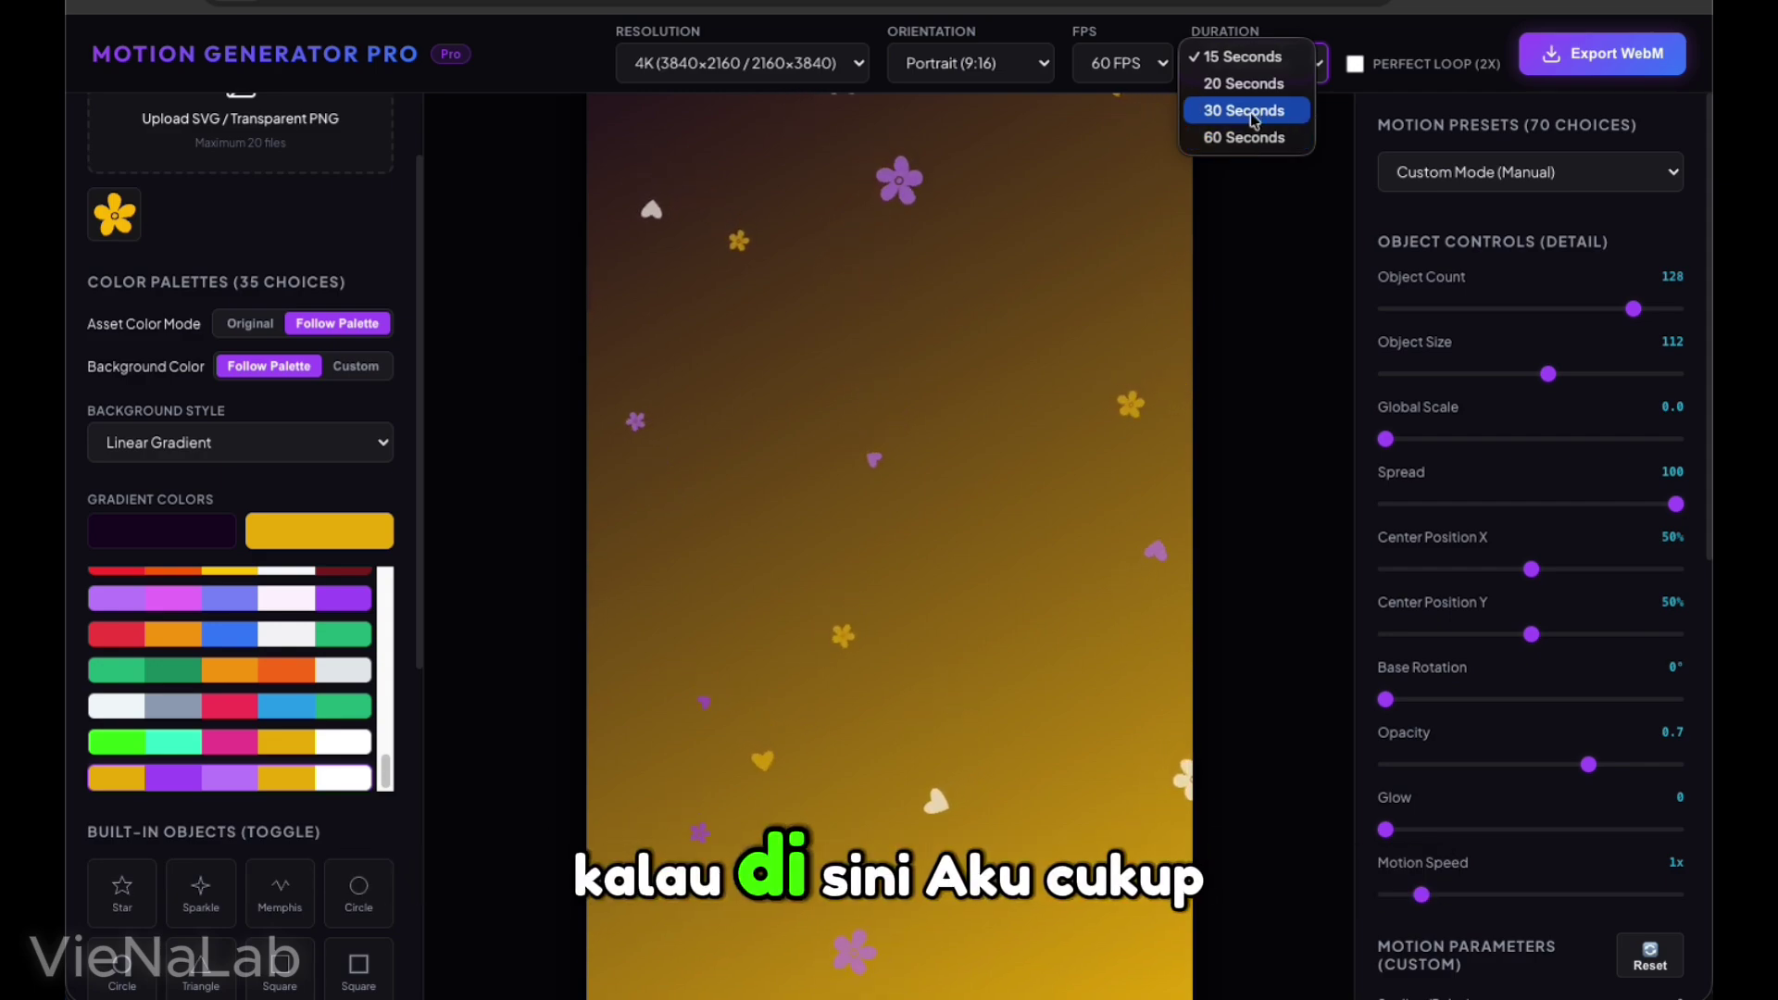
{"action": "left_click", "coordinate": [1245, 84]}
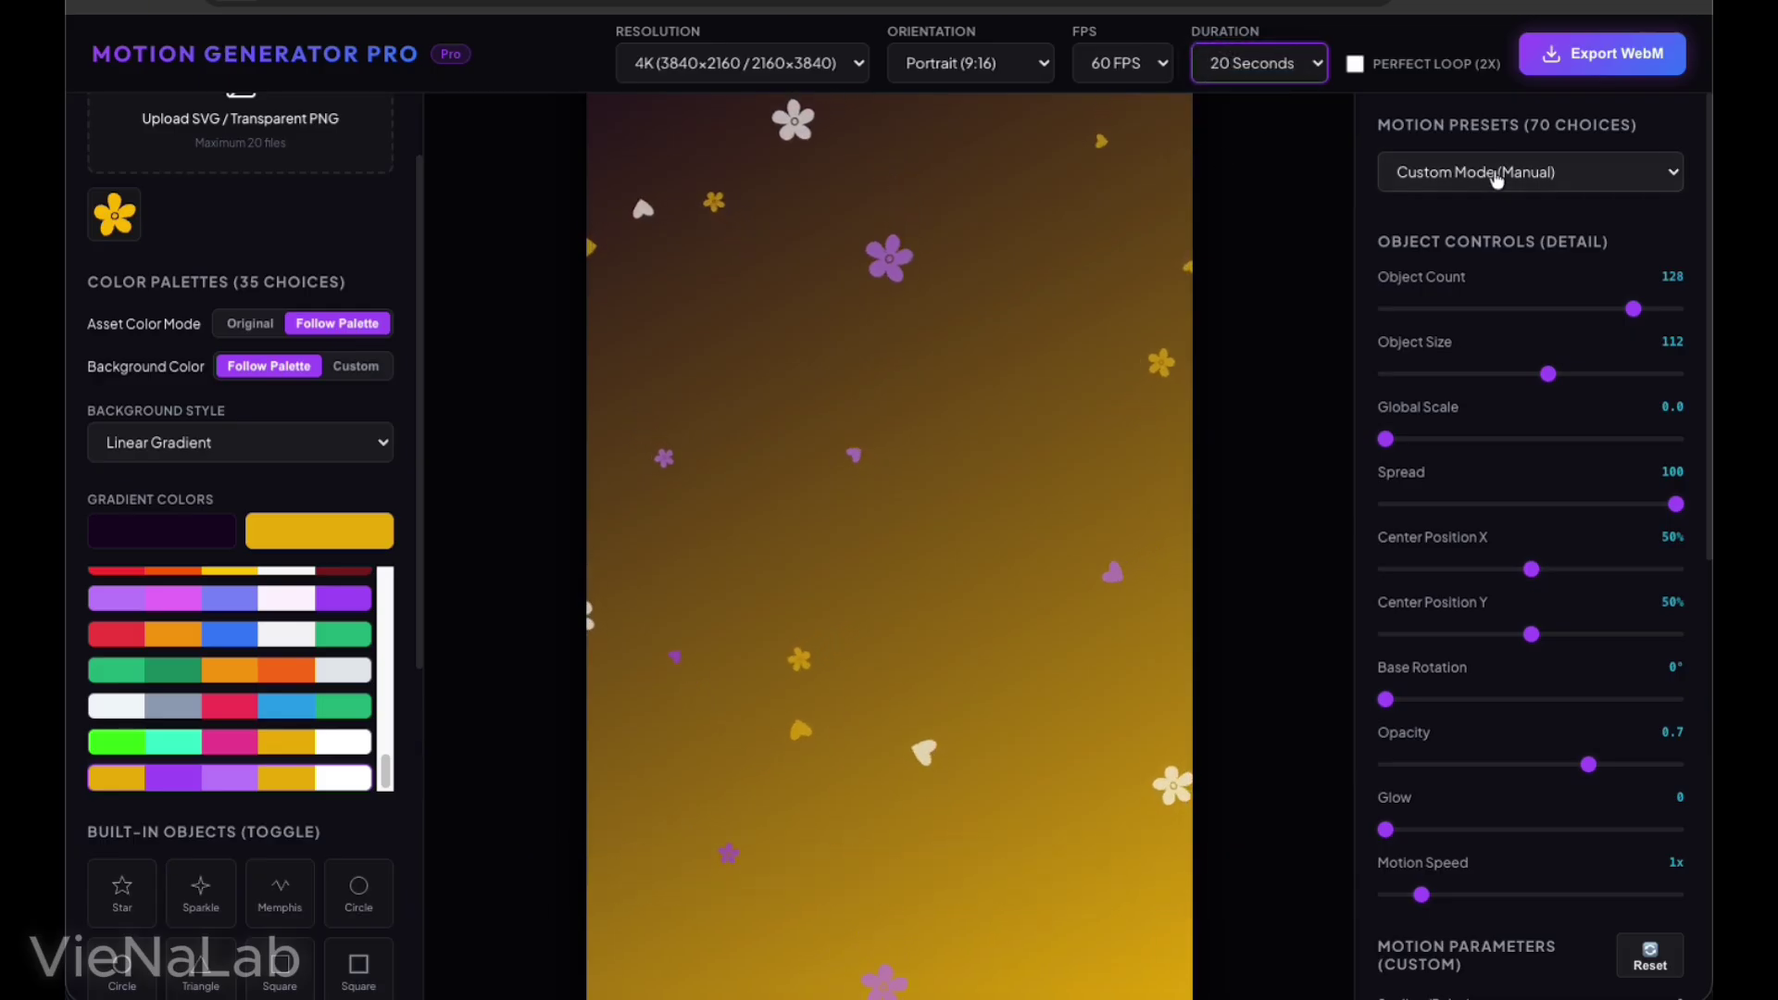
Set Object Count to 150, Object Size to 200 and Global Scale to 1.9
{"action": "left_click_drag", "start_coordinate": [1635, 309], "coordinate": [1675, 319]}
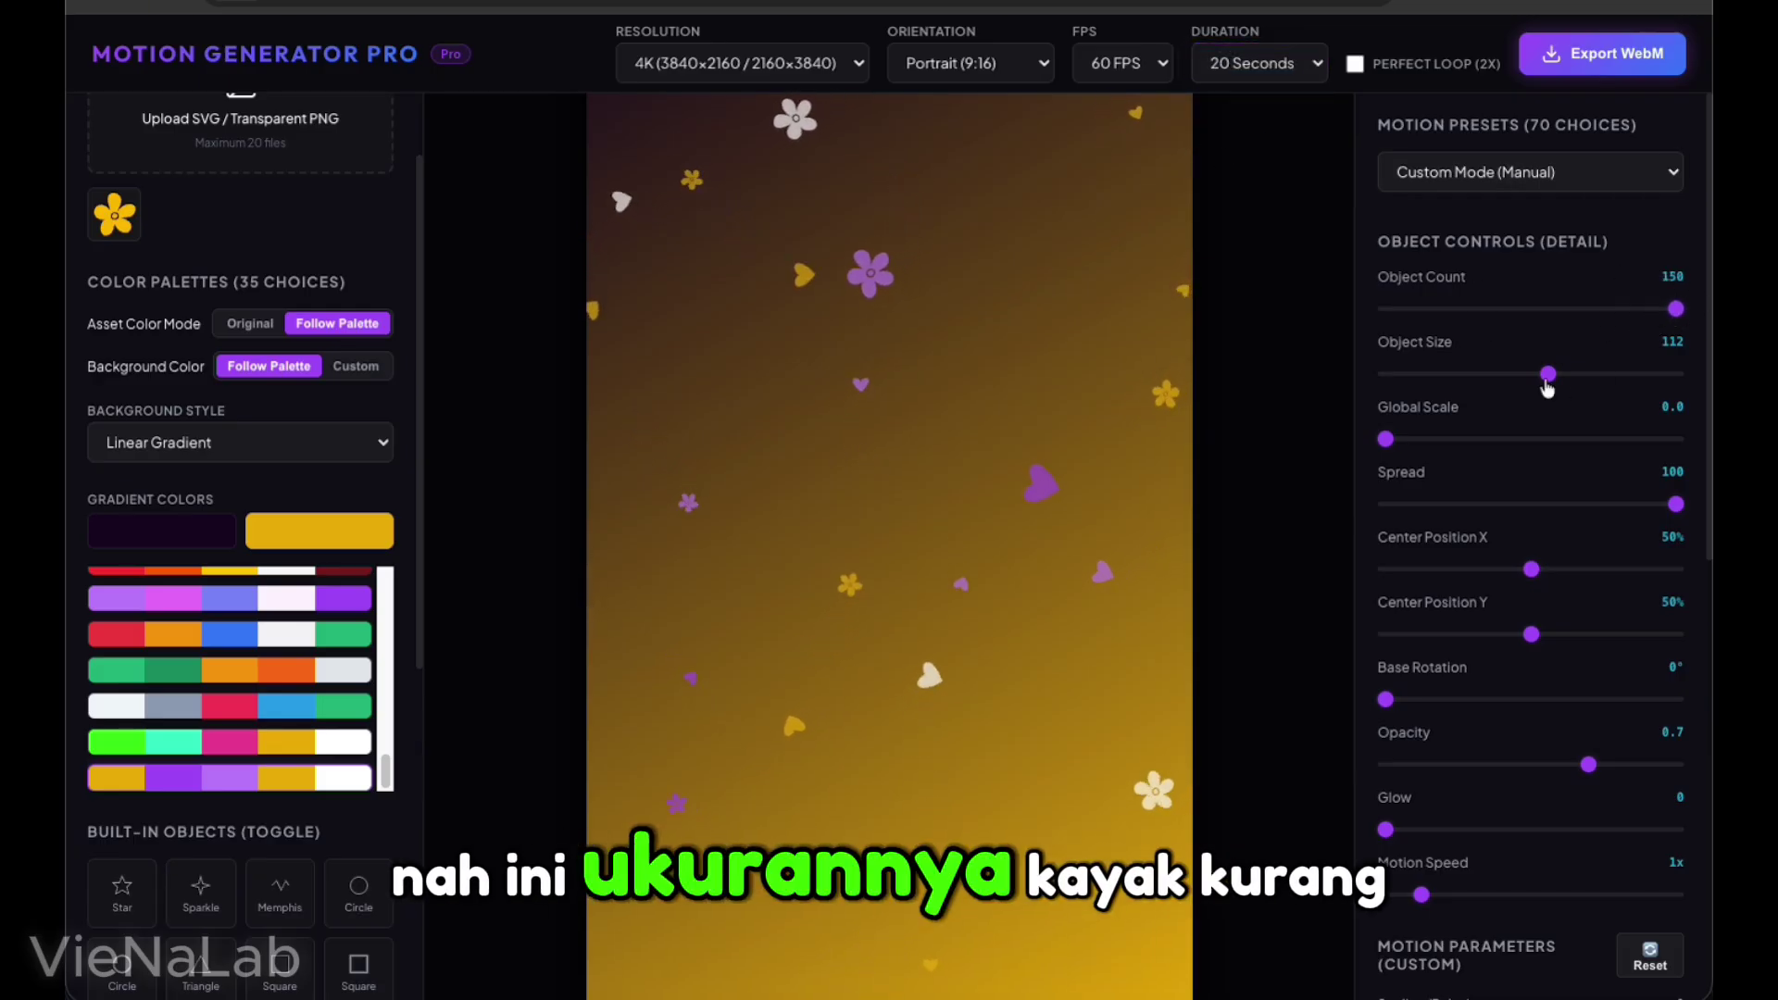
{"action": "left_click", "coordinate": [1678, 374]}
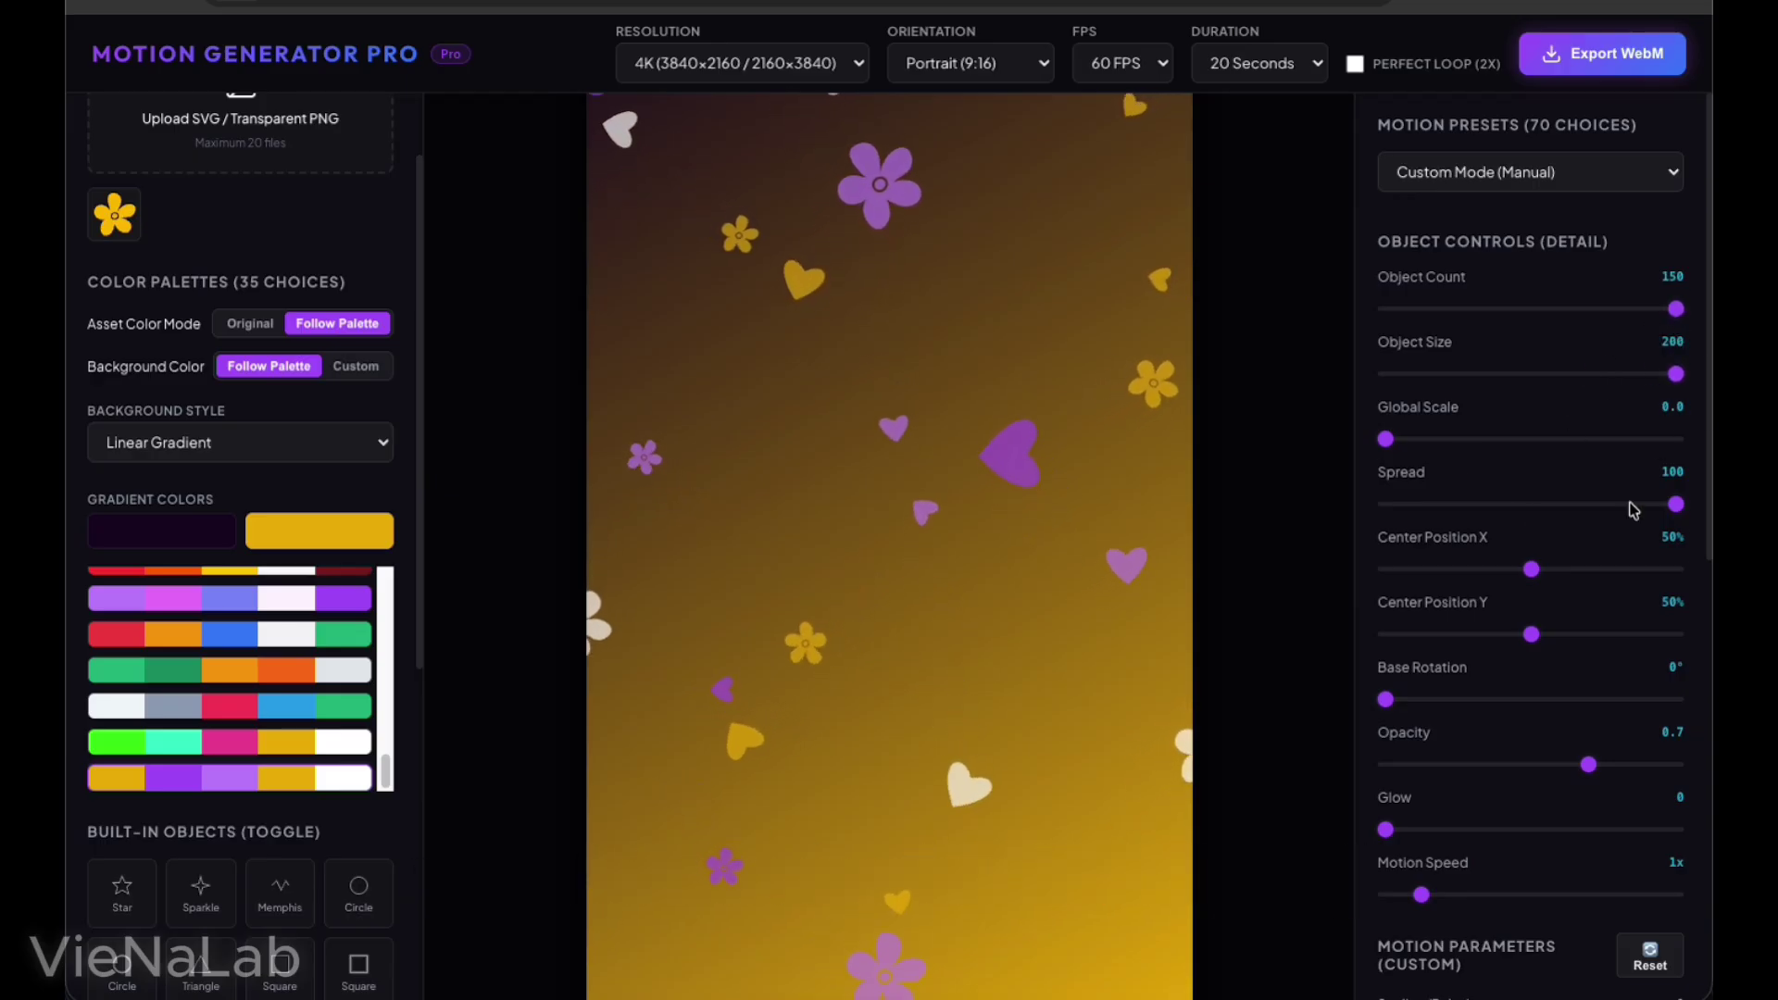
{"action": "left_click_drag", "start_coordinate": [1390, 445], "coordinate": [1567, 454]}
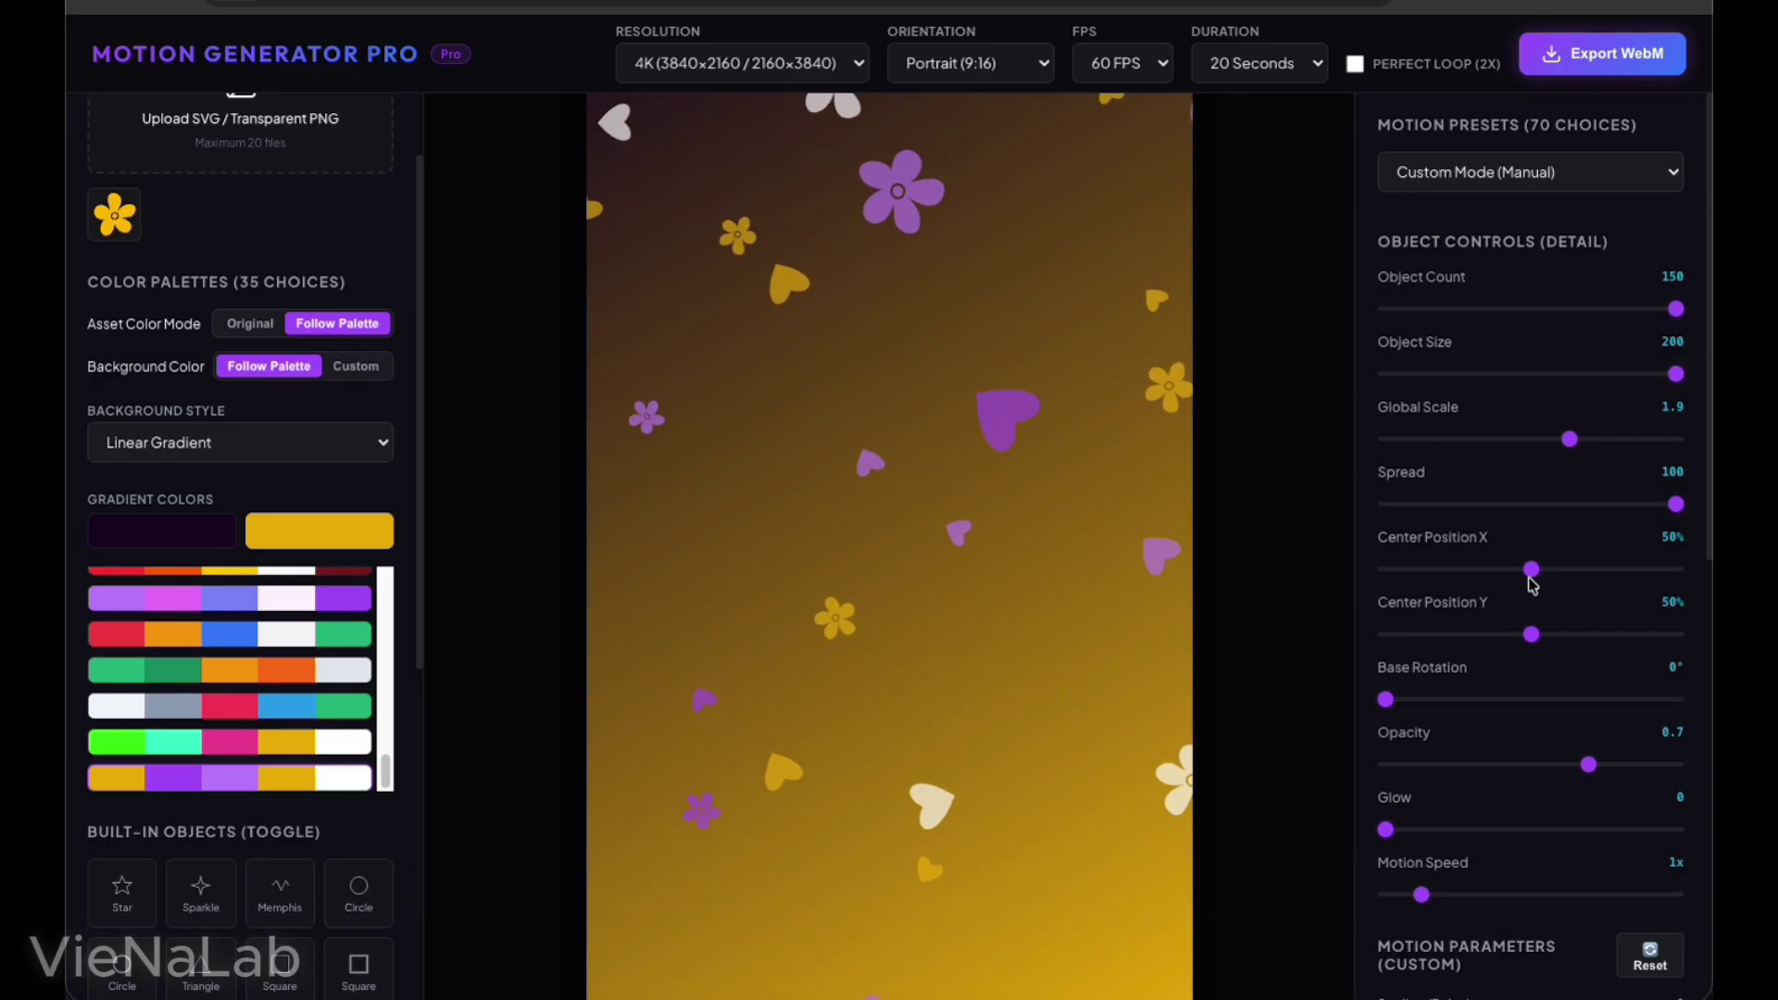
Set Spread to 51, Global Scale to 1.8, Base Rotation to 89° and Object Count to 148
{"action": "left_click_drag", "start_coordinate": [1674, 310], "coordinate": [1644, 344]}
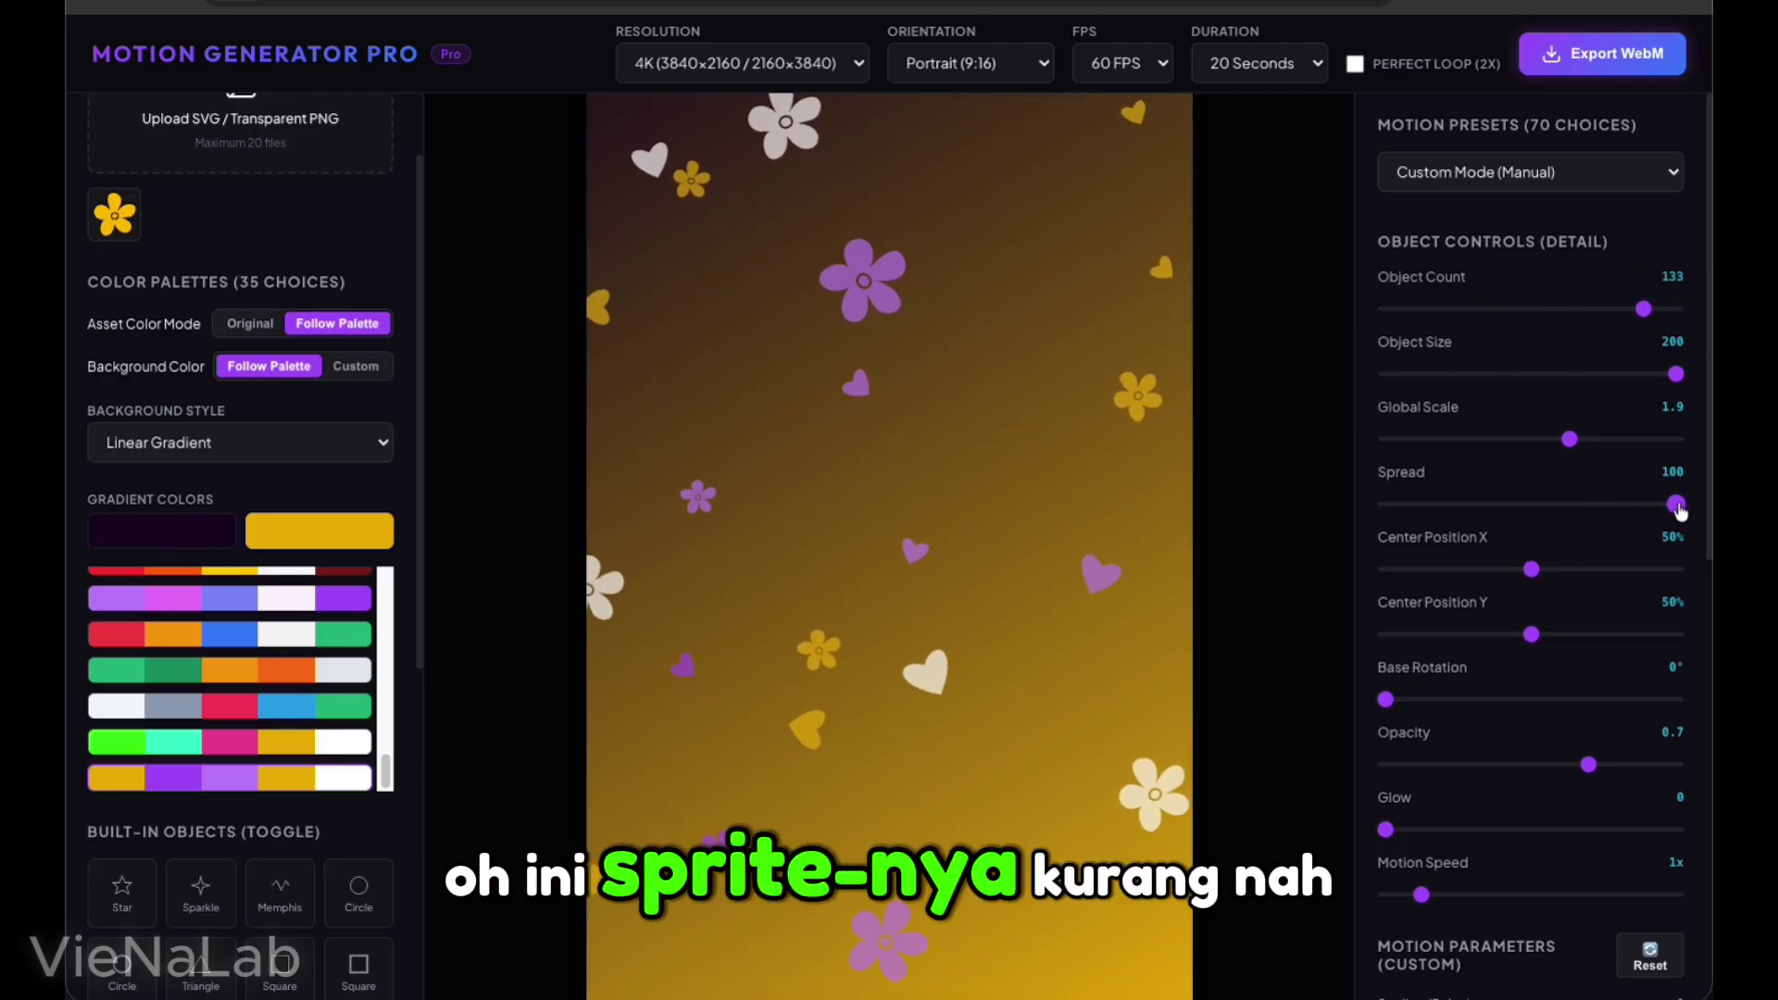
{"action": "left_click_drag", "start_coordinate": [1561, 516], "coordinate": [1515, 522]}
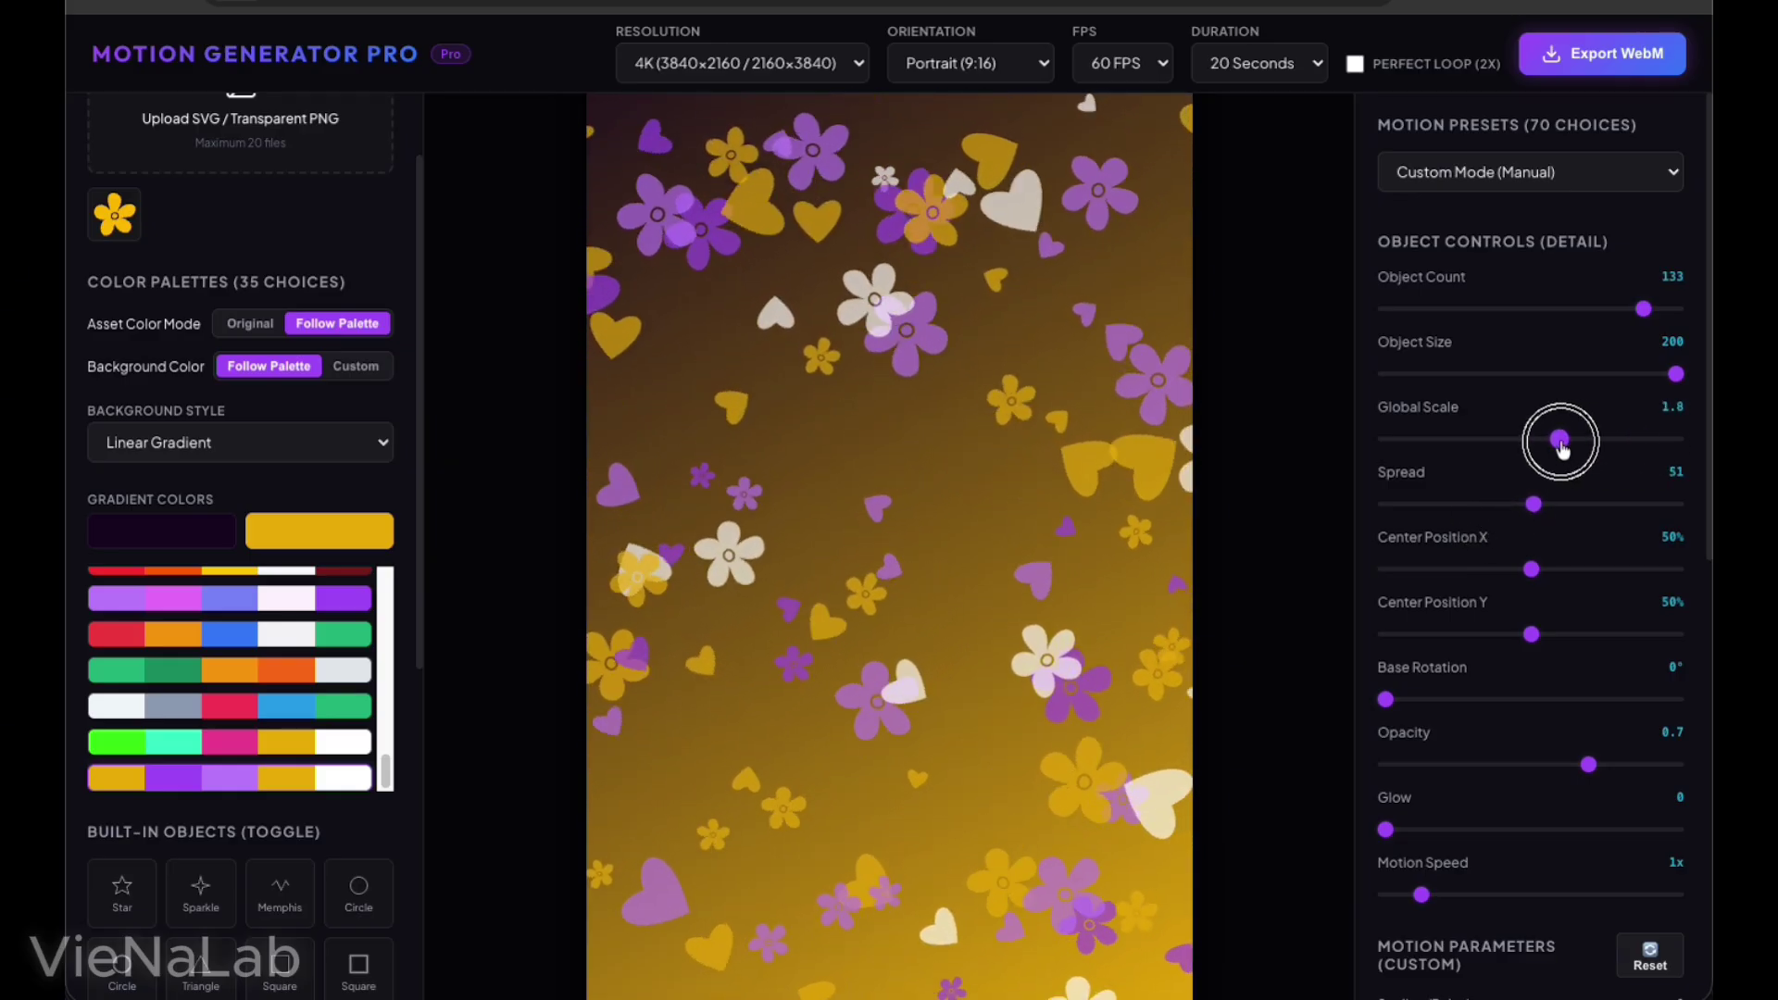
{"action": "left_click_drag", "start_coordinate": [1386, 700], "coordinate": [1449, 705]}
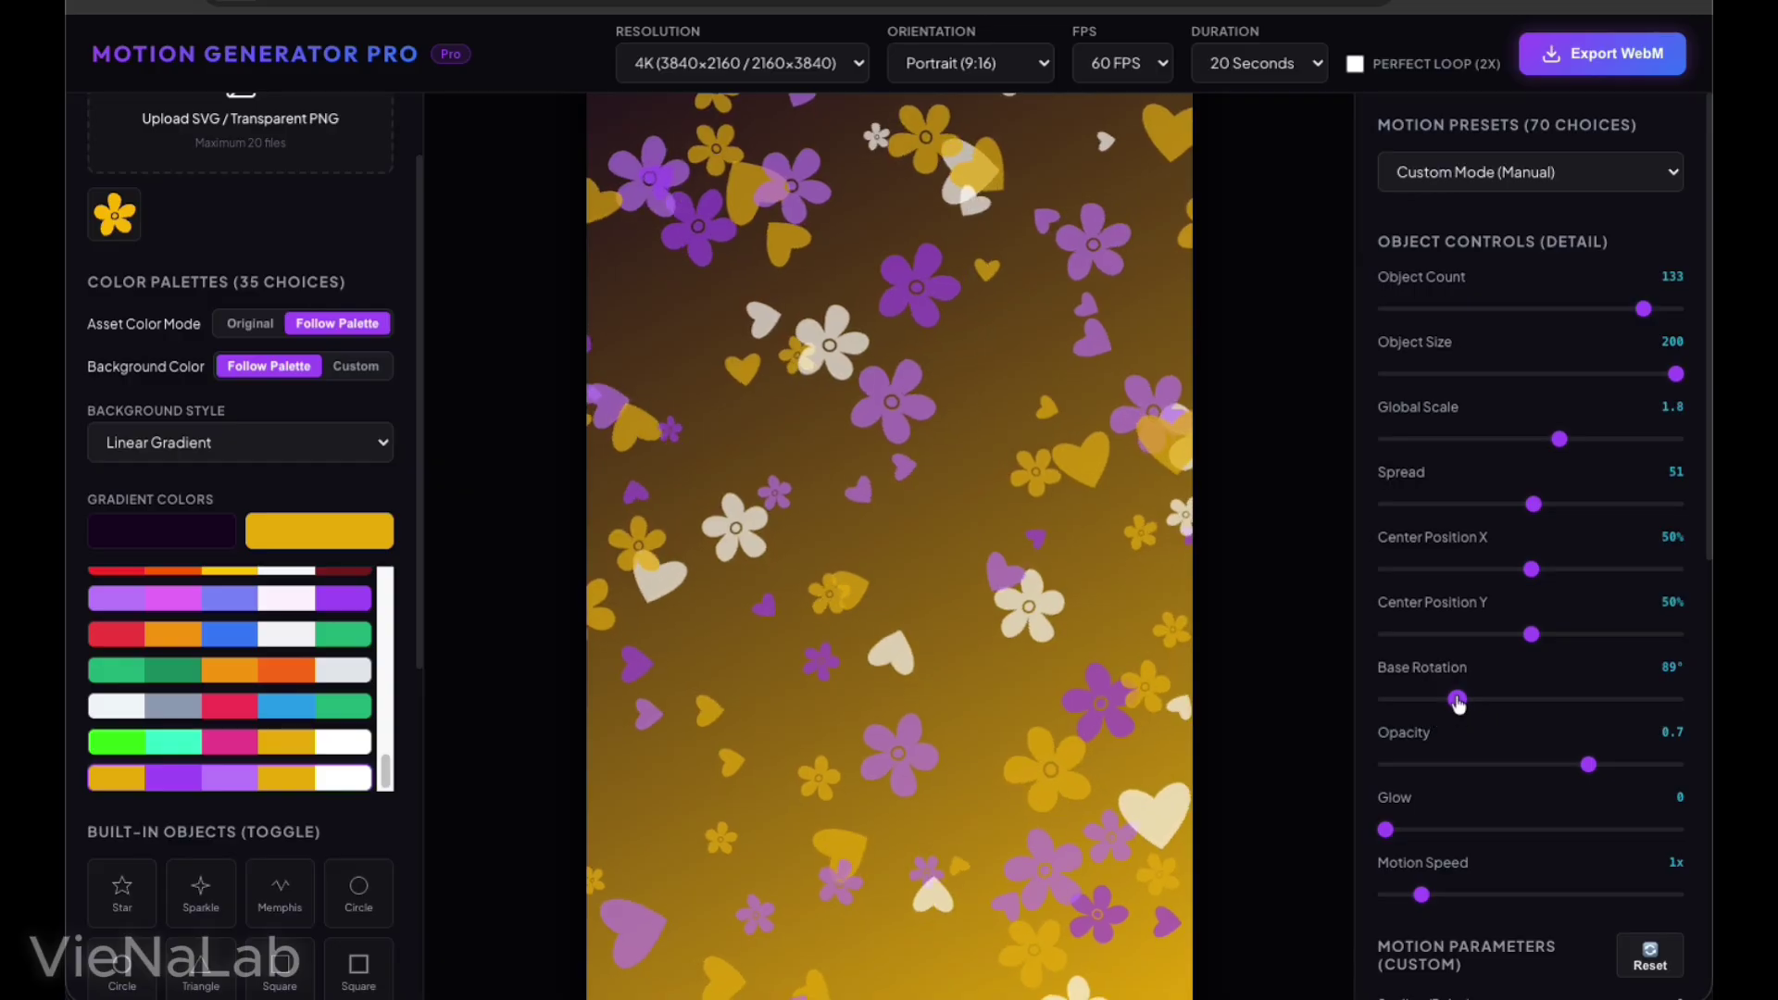
{"action": "left_click_drag", "start_coordinate": [1644, 317], "coordinate": [1690, 319]}
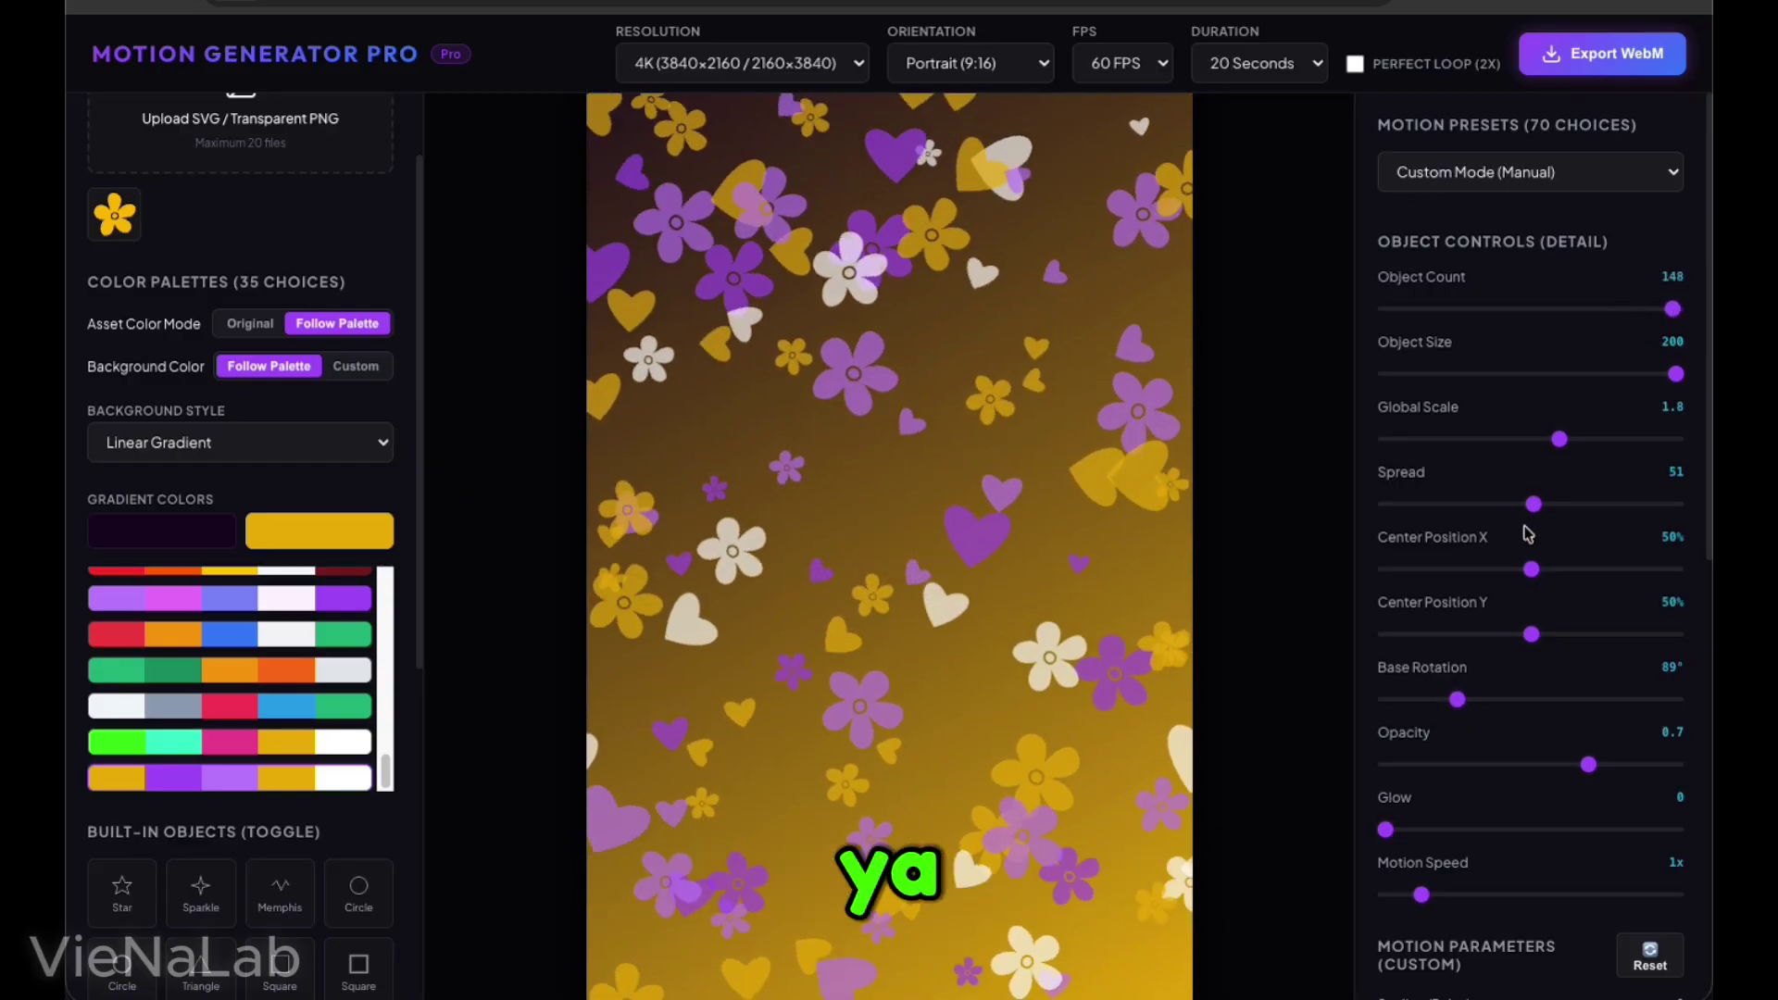
Try toggling the built-in Memphis and Grid objects on and off alongside the hearts and flowers
{"action": "left_click", "coordinate": [282, 906]}
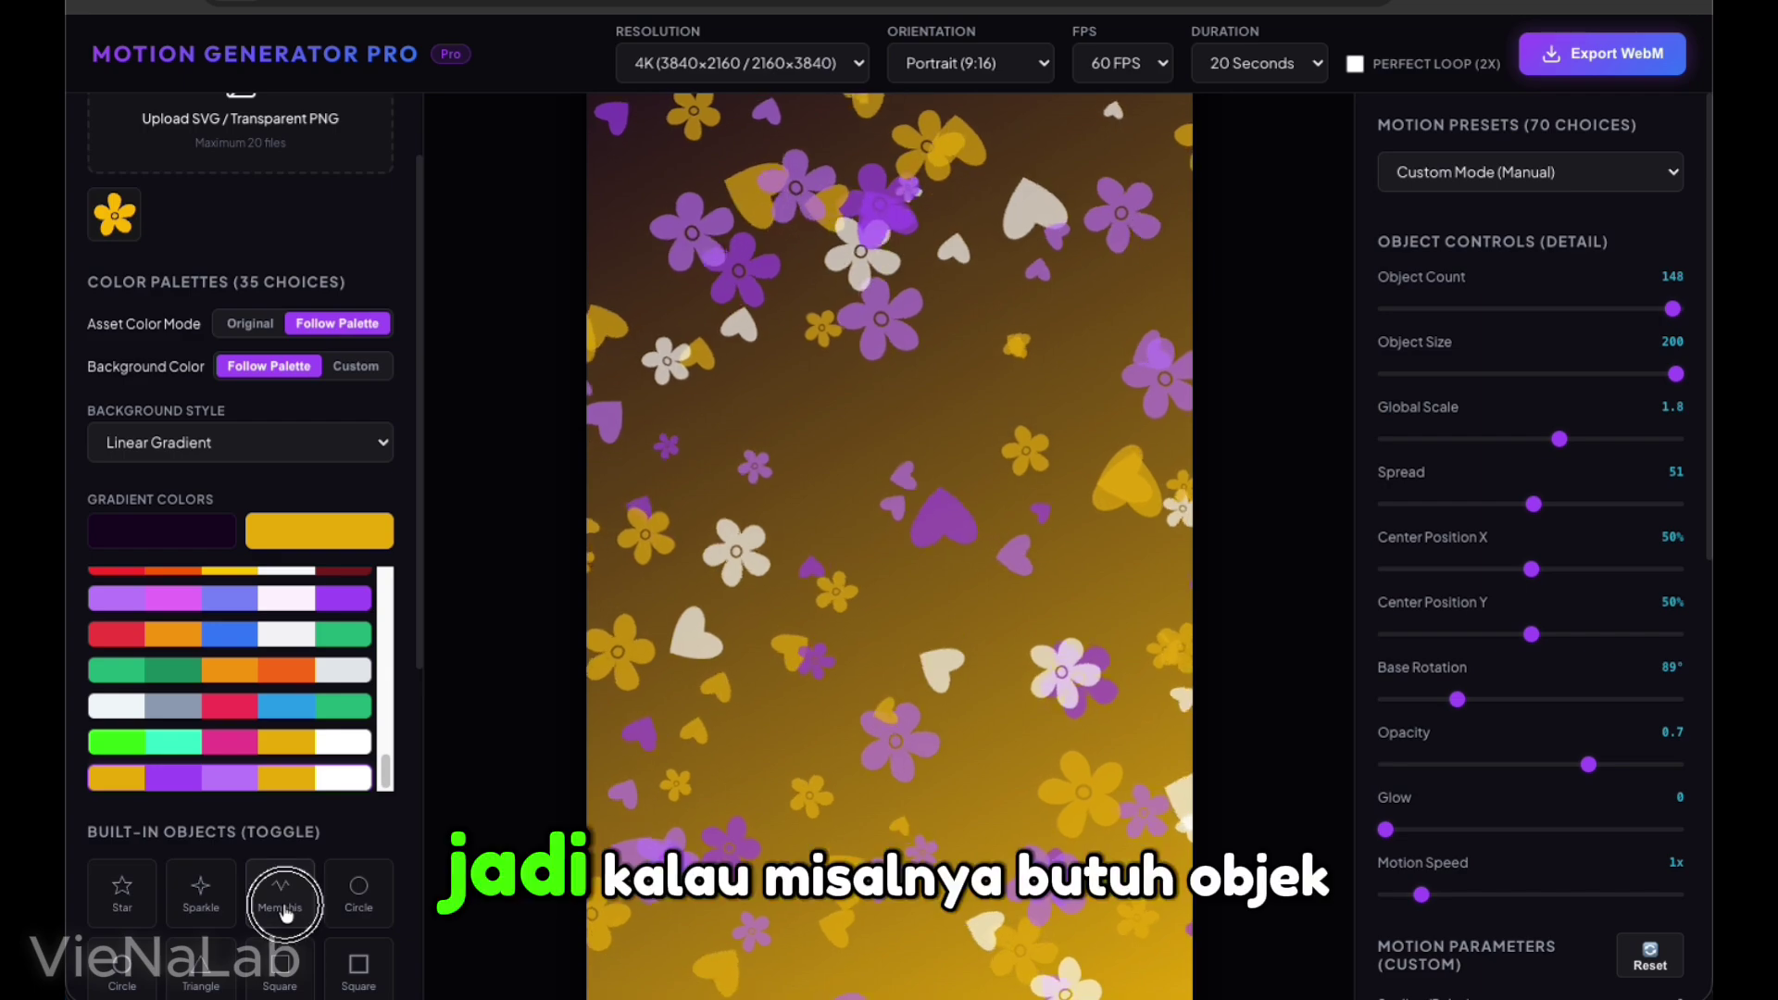
{"action": "left_click", "coordinate": [281, 903]}
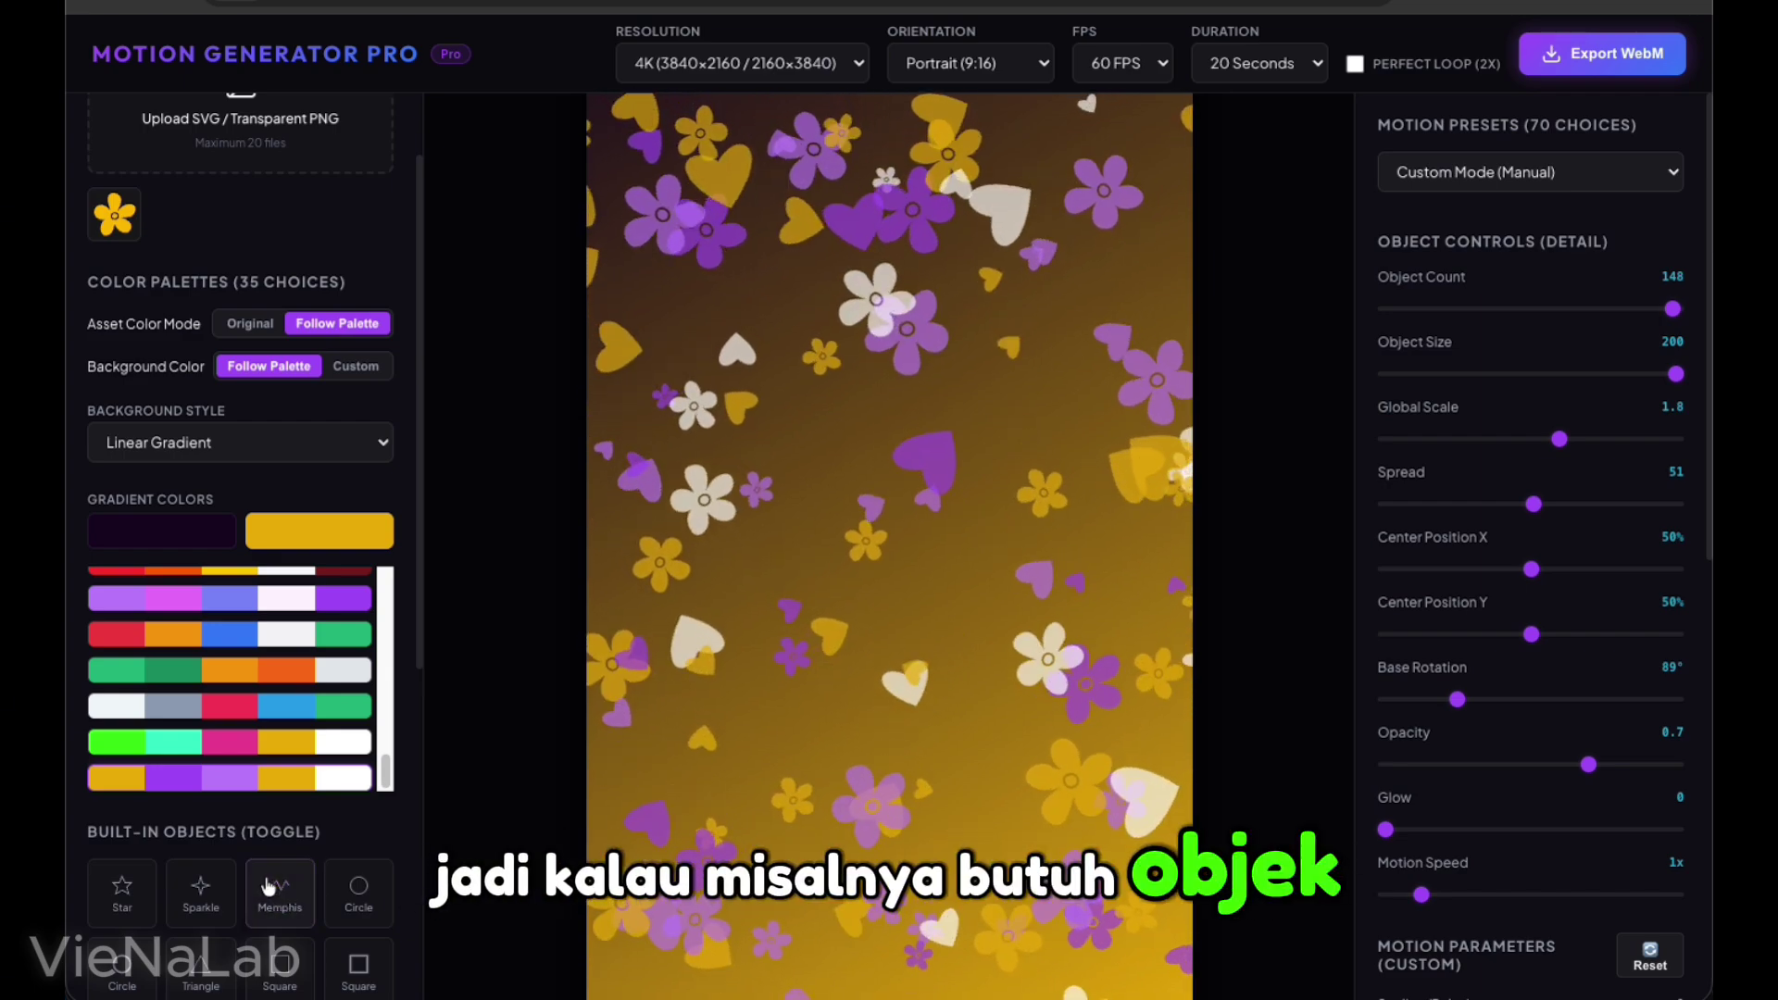
{"action": "scroll", "coordinate": [241, 833], "scroll_direction": "down", "scroll_amount": 3}
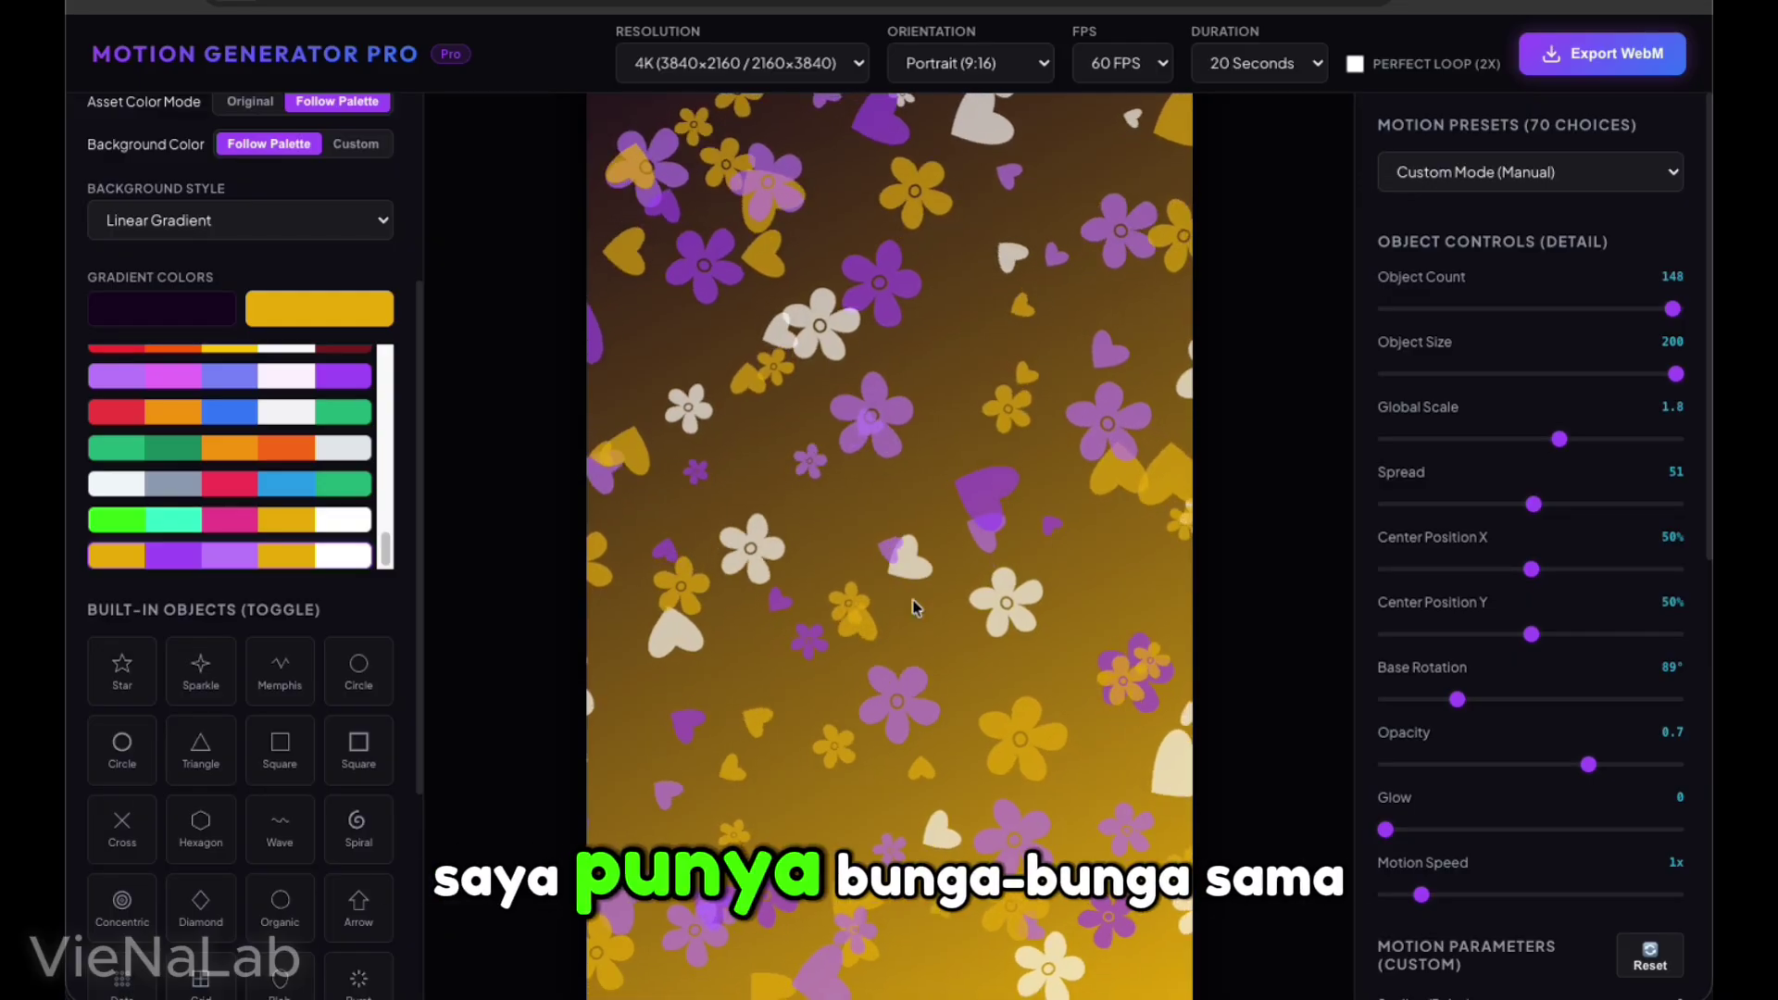
{"action": "scroll", "coordinate": [337, 824], "scroll_direction": "down", "scroll_amount": 3}
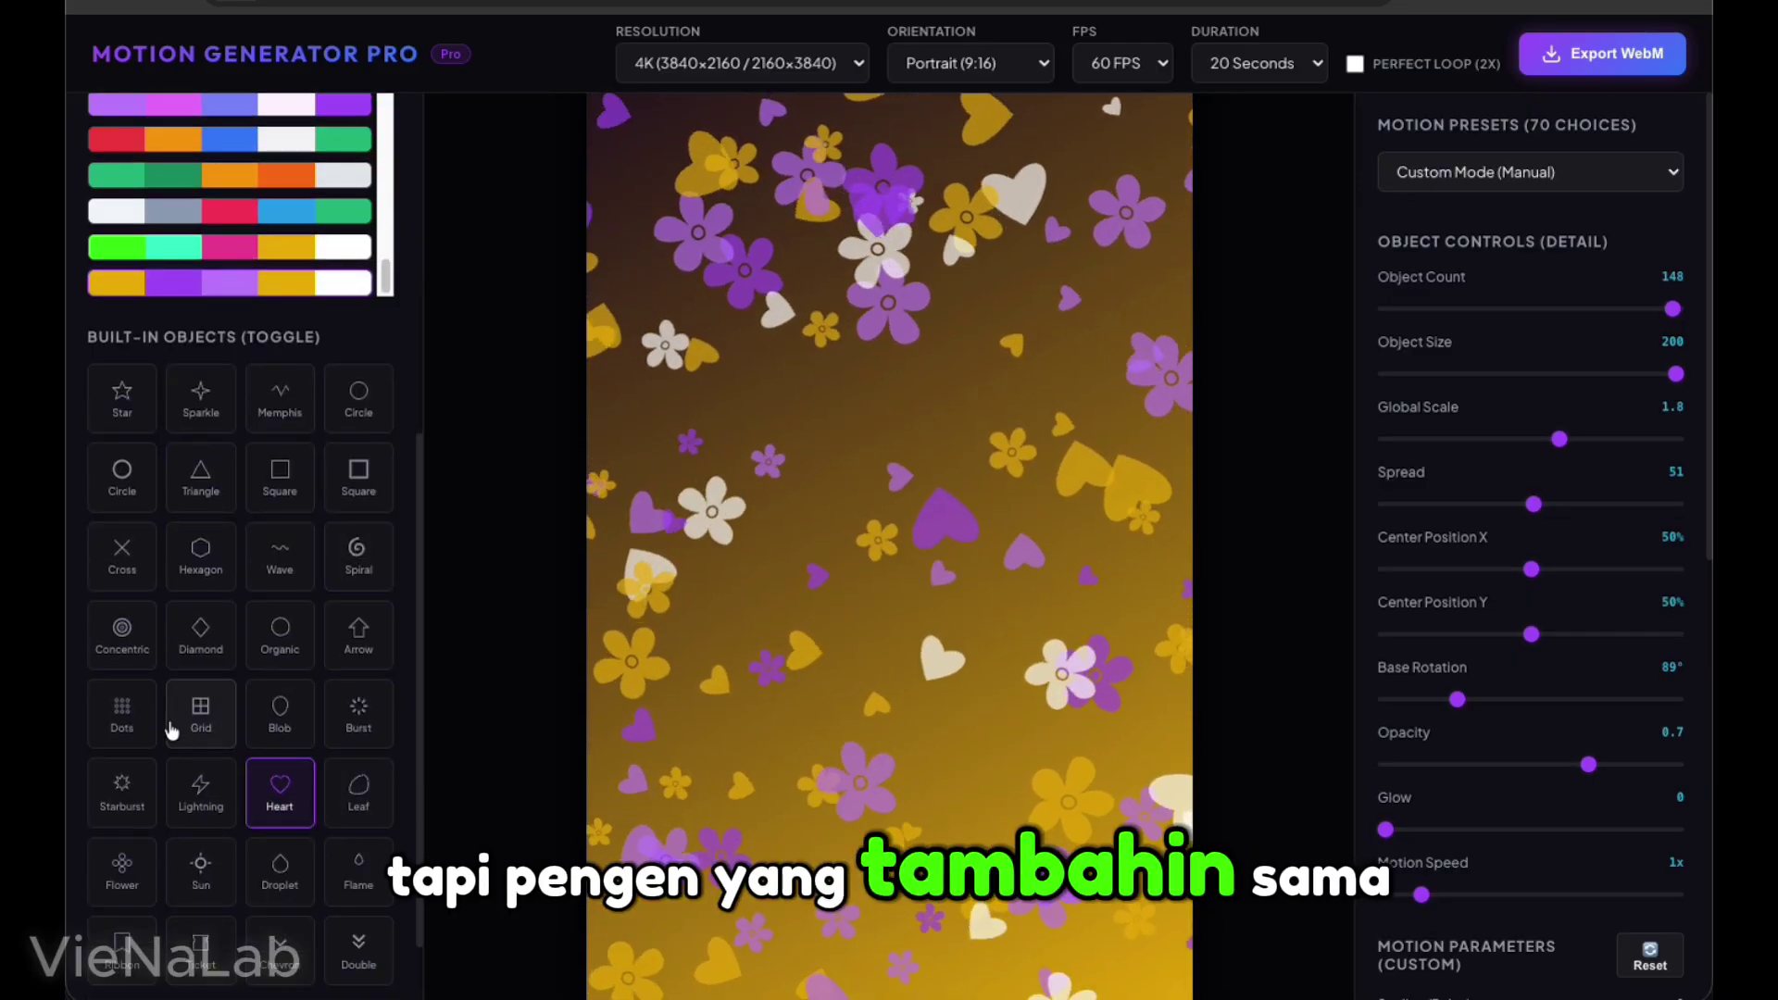
{"action": "left_click", "coordinate": [213, 715]}
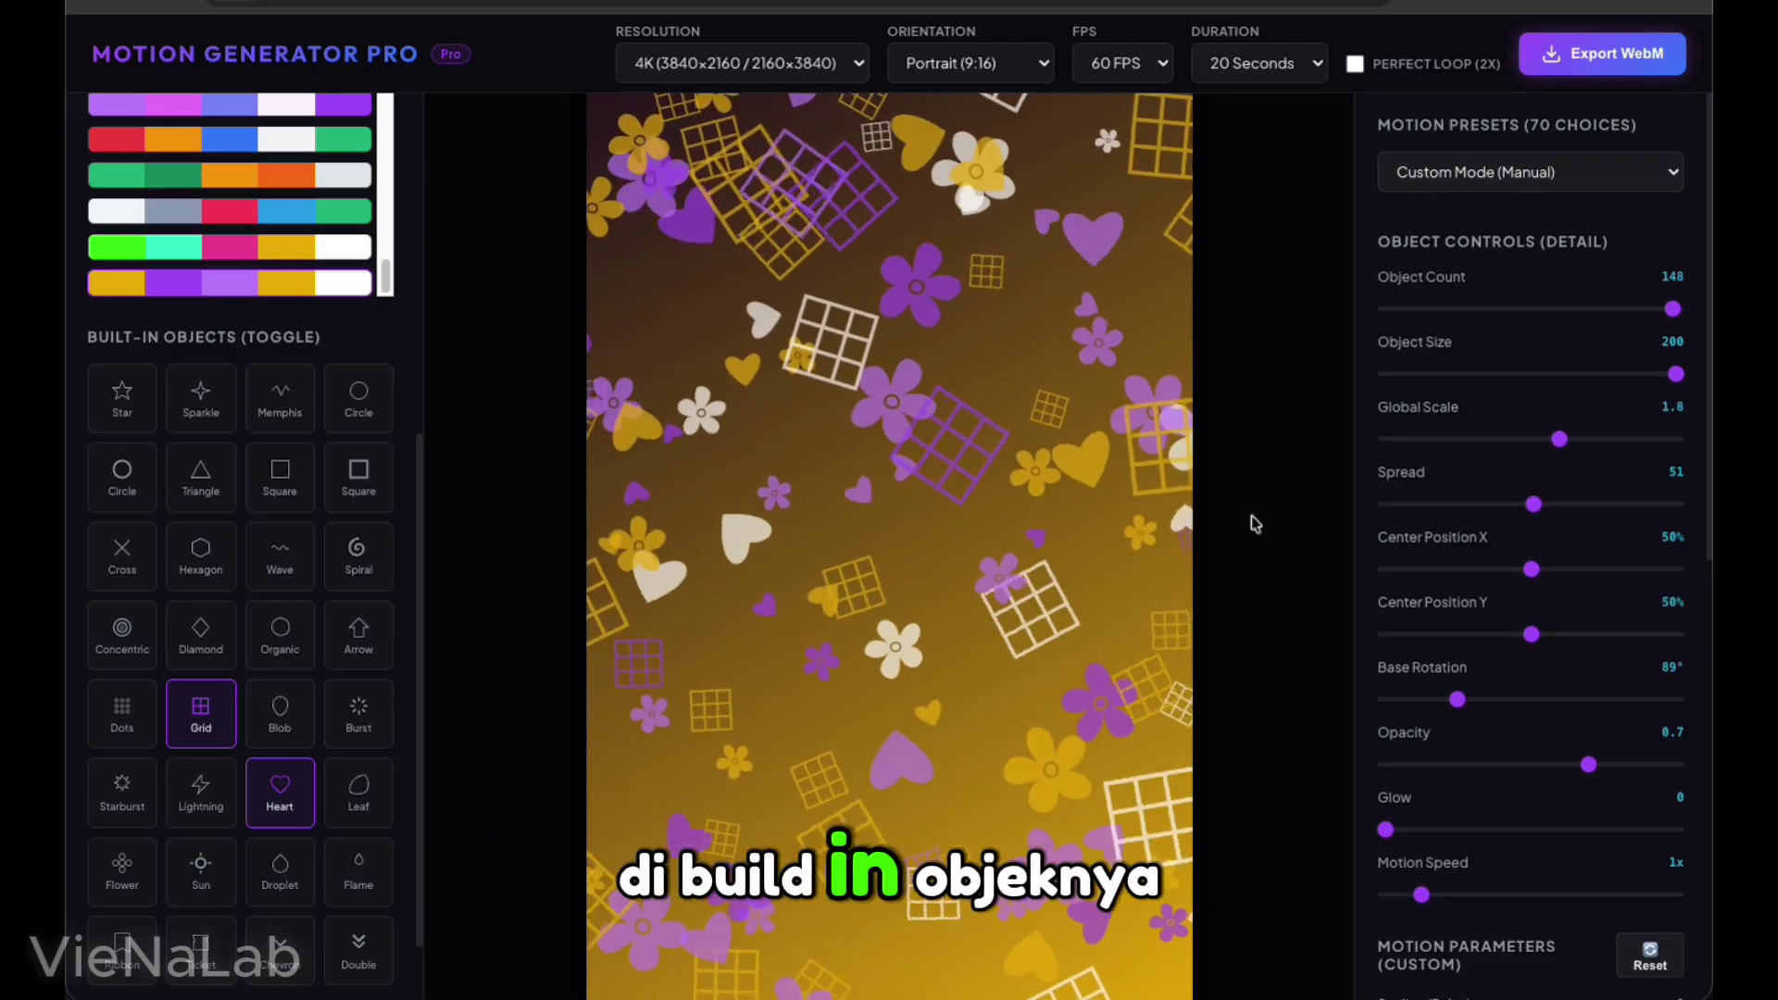
{"action": "left_click", "coordinate": [203, 711]}
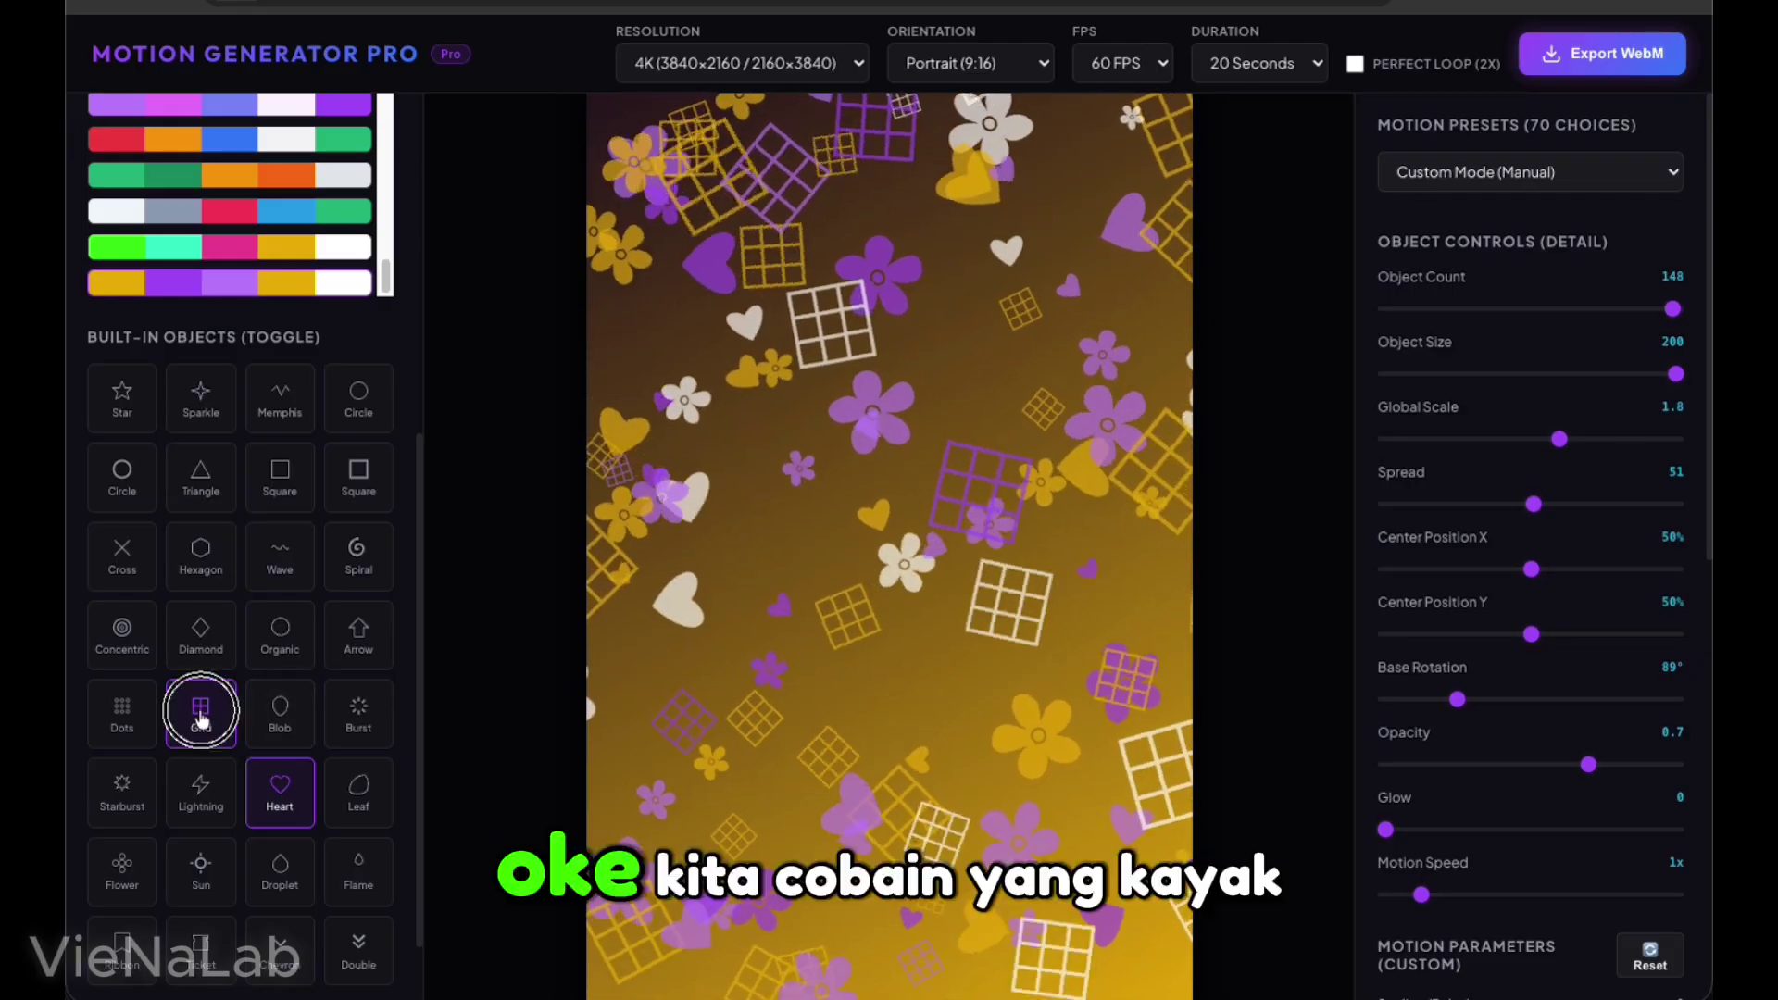
Try toggling the built-in Cross object and applying the neon green palette and the white, grey, red, blue and green palette
{"action": "left_click", "coordinate": [123, 552]}
{"action": "left_click", "coordinate": [124, 554]}
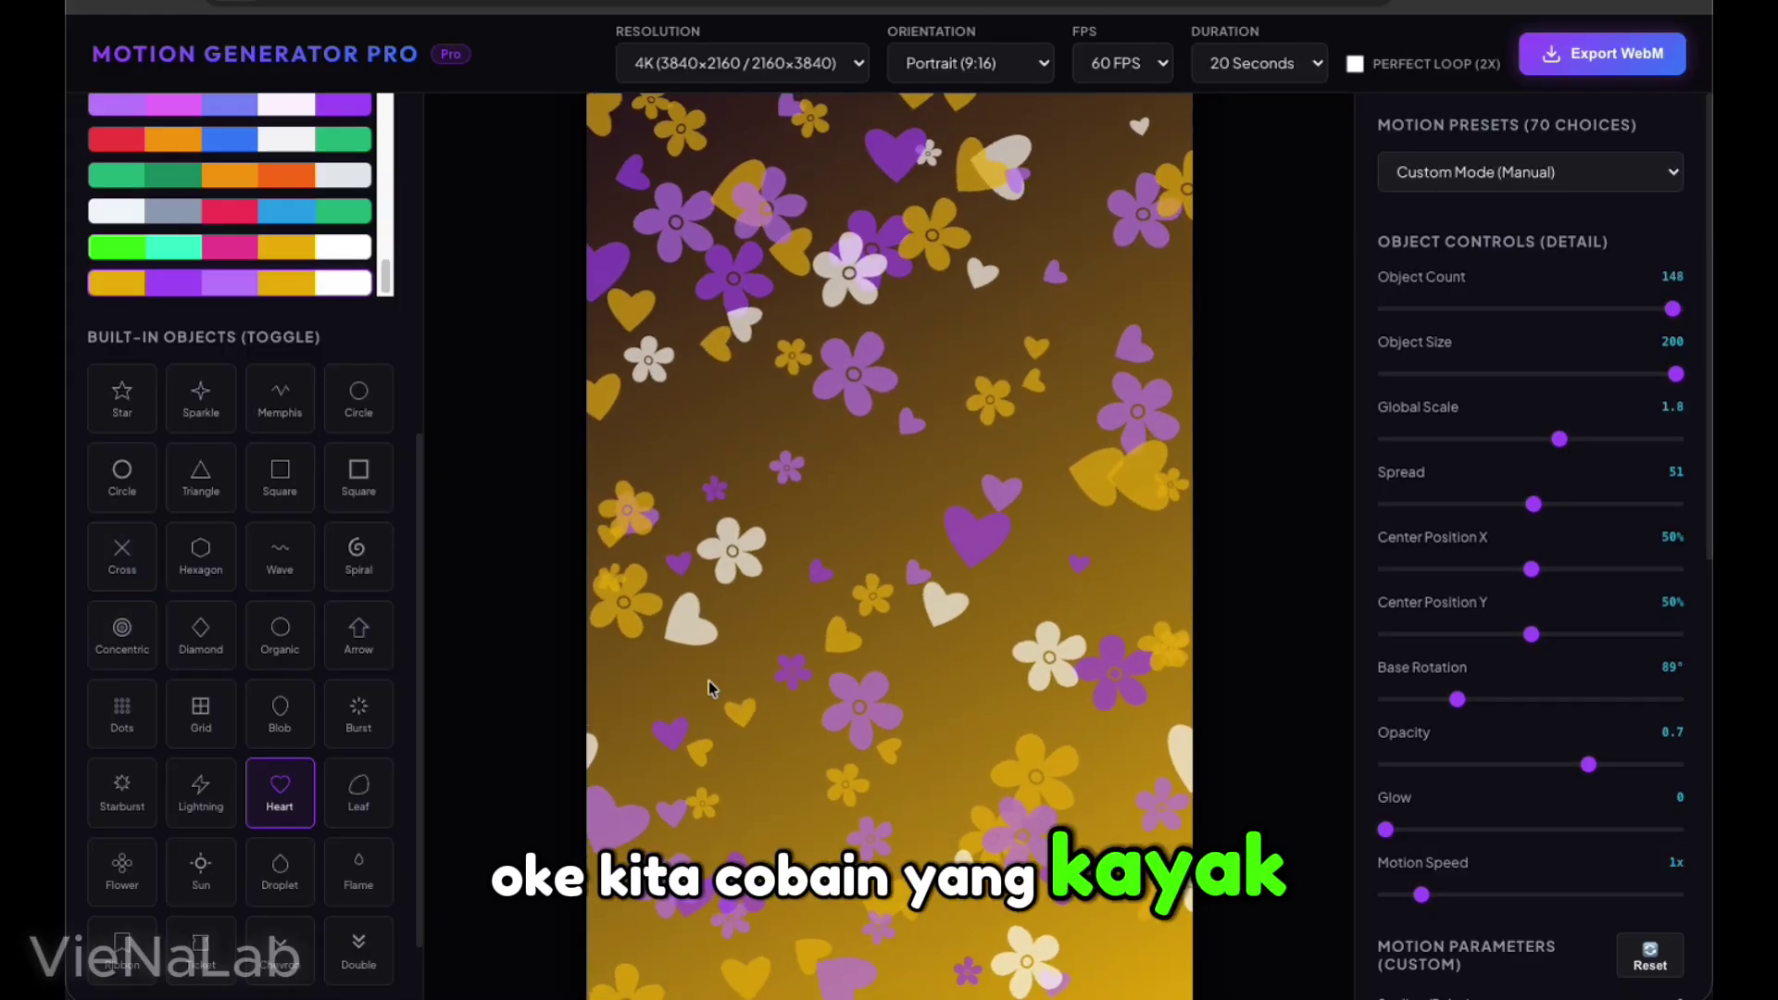
{"action": "left_click", "coordinate": [159, 247]}
{"action": "scroll", "coordinate": [218, 305], "scroll_direction": "up", "scroll_amount": 1}
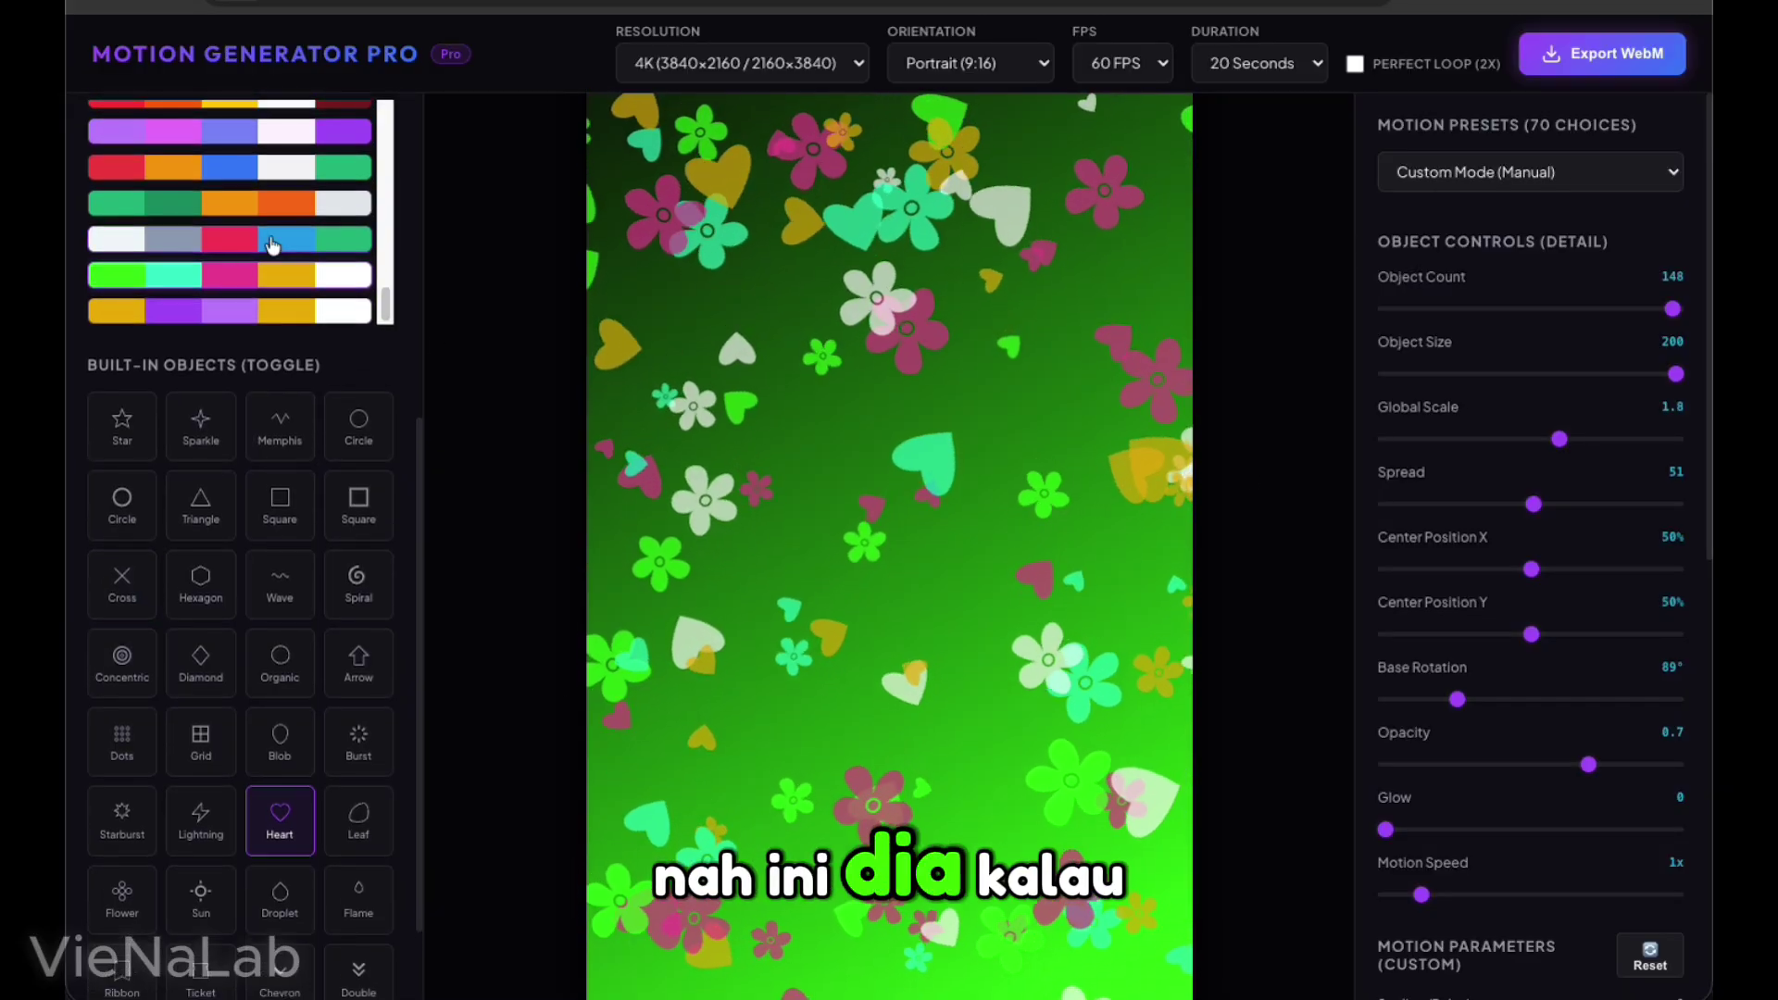
{"action": "left_click", "coordinate": [268, 244]}
{"action": "scroll", "coordinate": [269, 247], "scroll_direction": "up", "scroll_amount": 4}
{"action": "scroll", "coordinate": [416, 238], "scroll_direction": "up", "scroll_amount": 4}
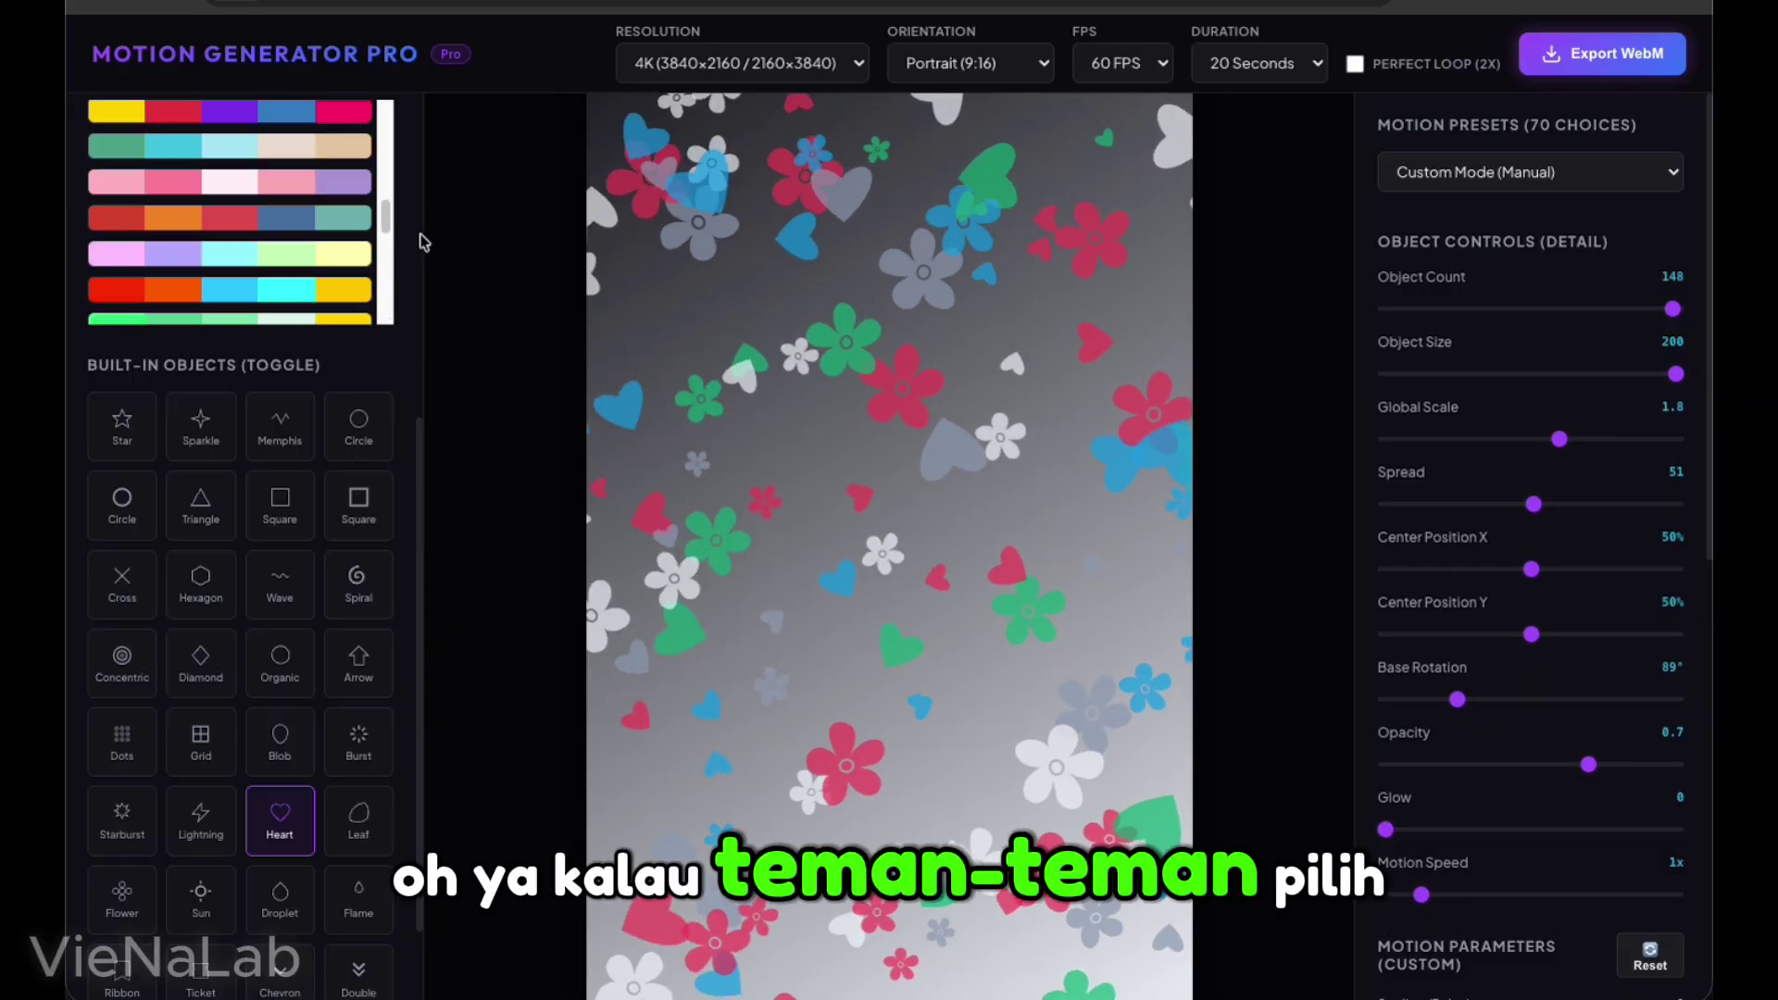
Try the Radial Gradient background style and return to Linear Gradient
{"action": "left_click", "coordinate": [196, 302]}
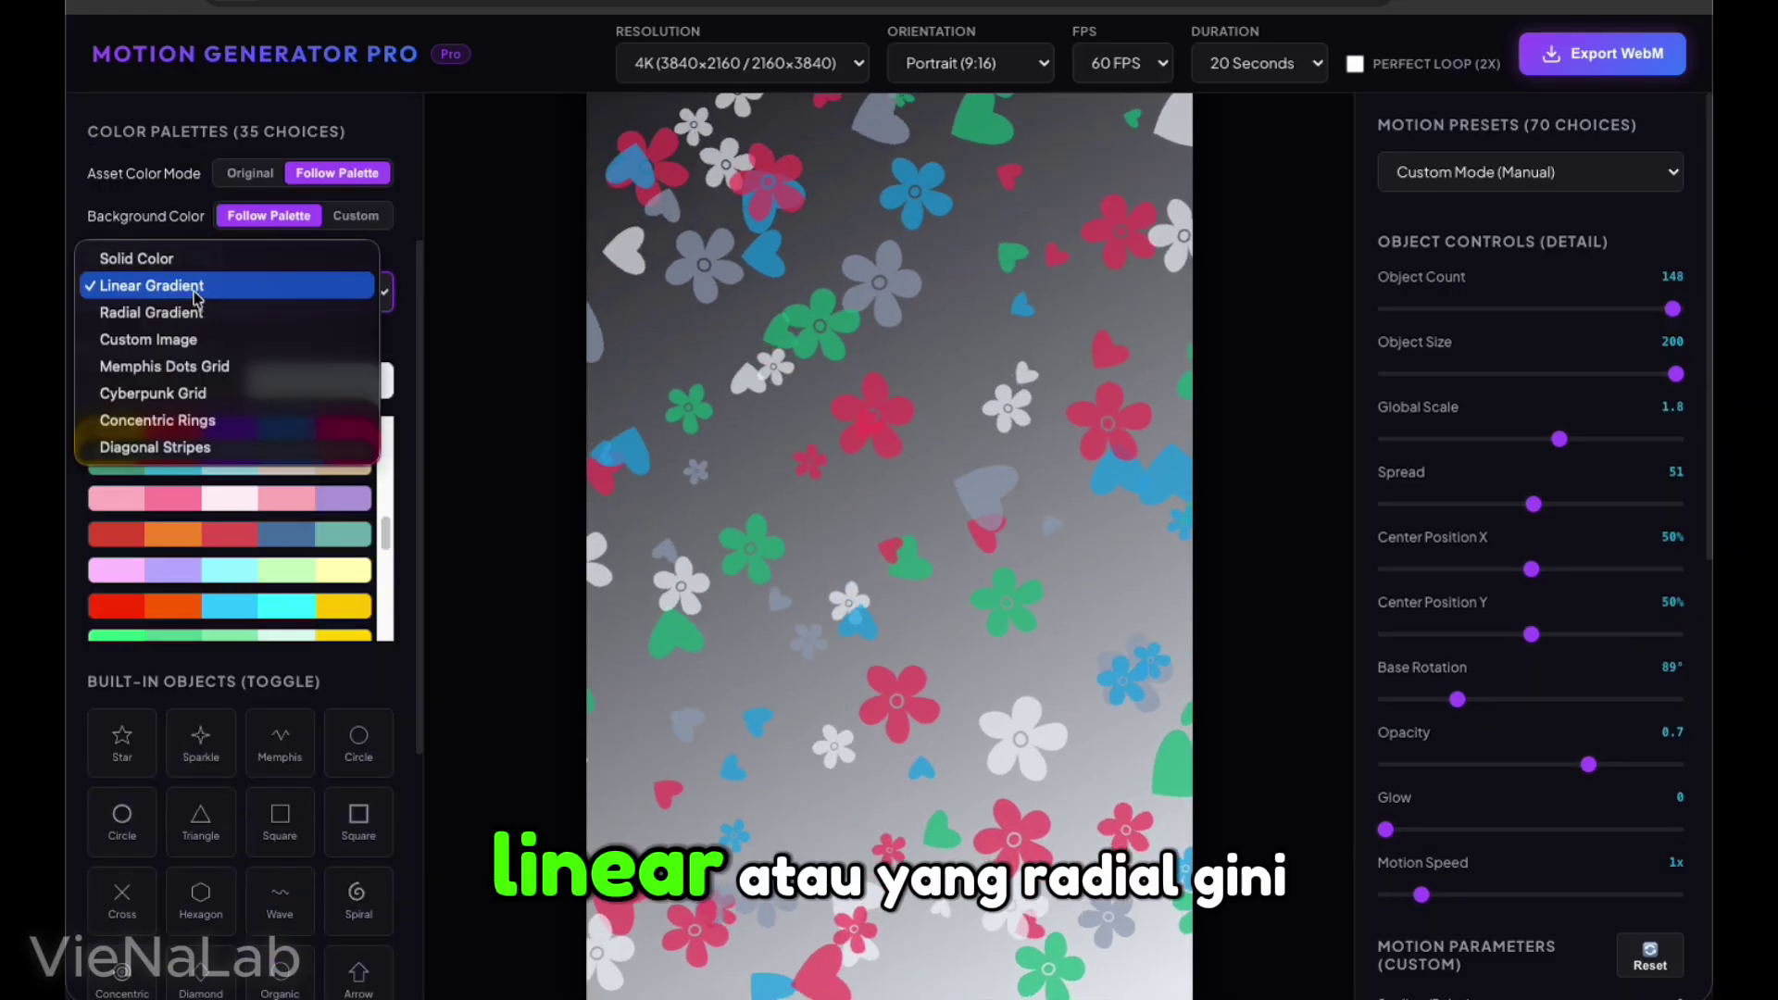
{"action": "left_click", "coordinate": [192, 313]}
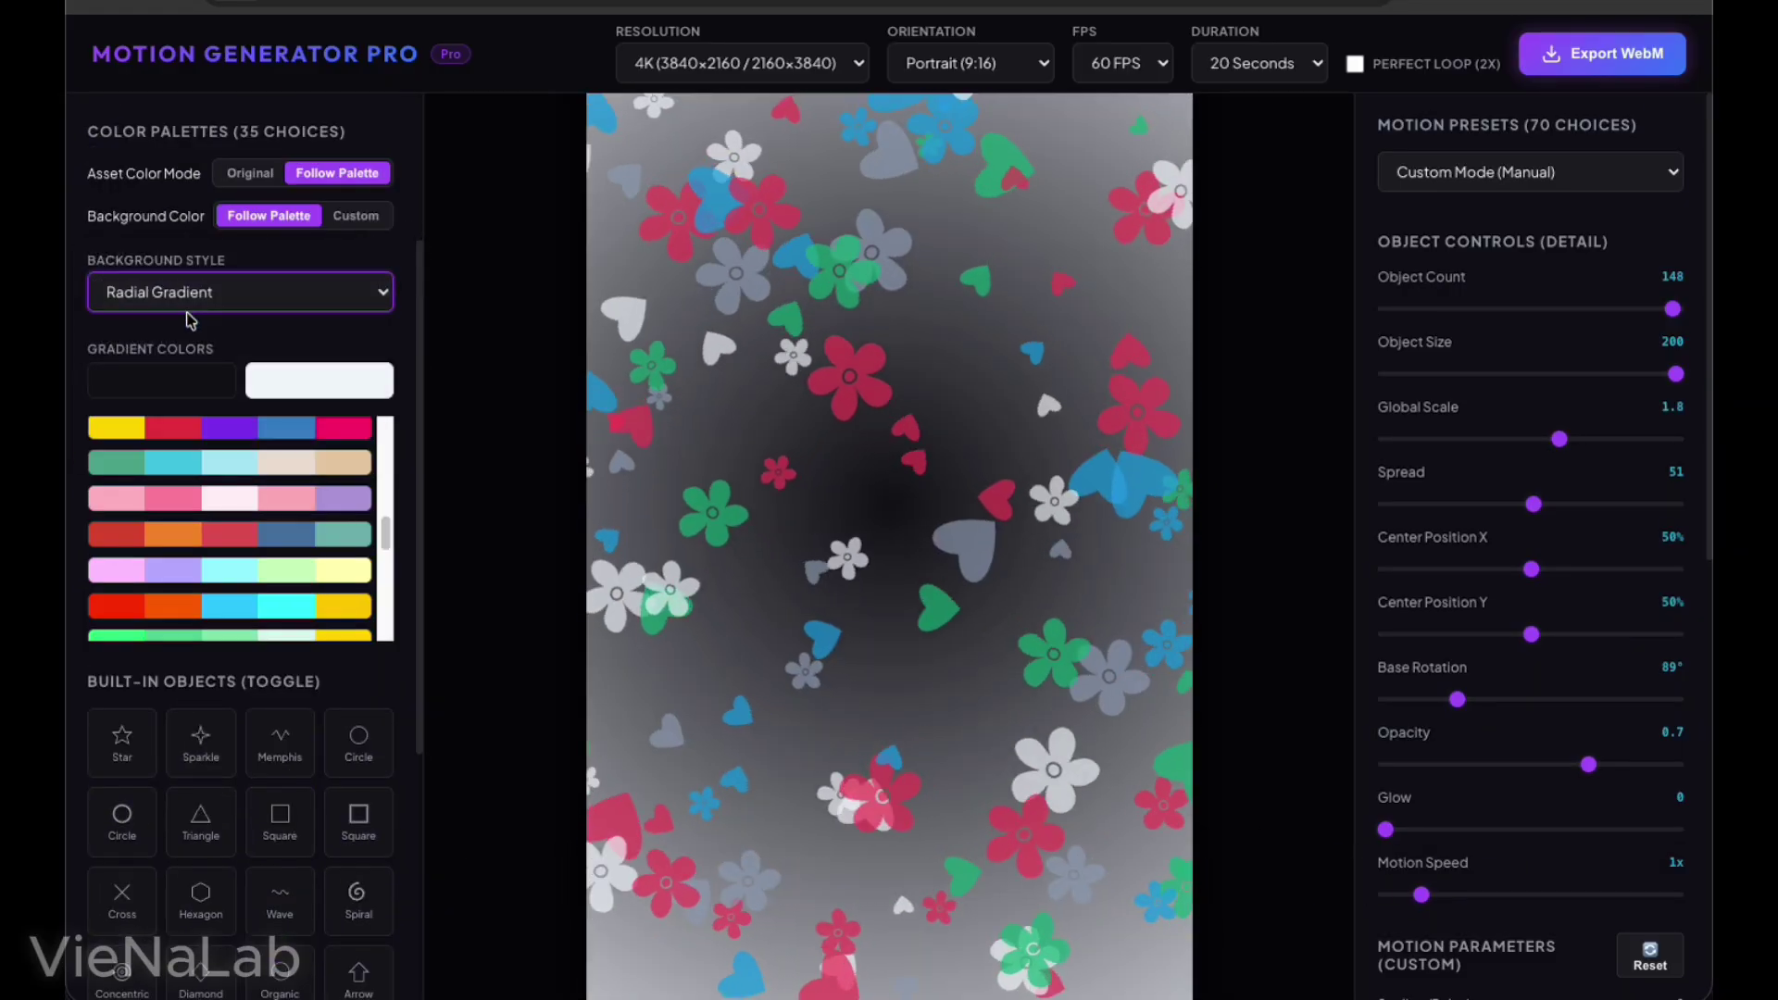
{"action": "left_click", "coordinate": [190, 301]}
{"action": "left_click", "coordinate": [190, 259]}
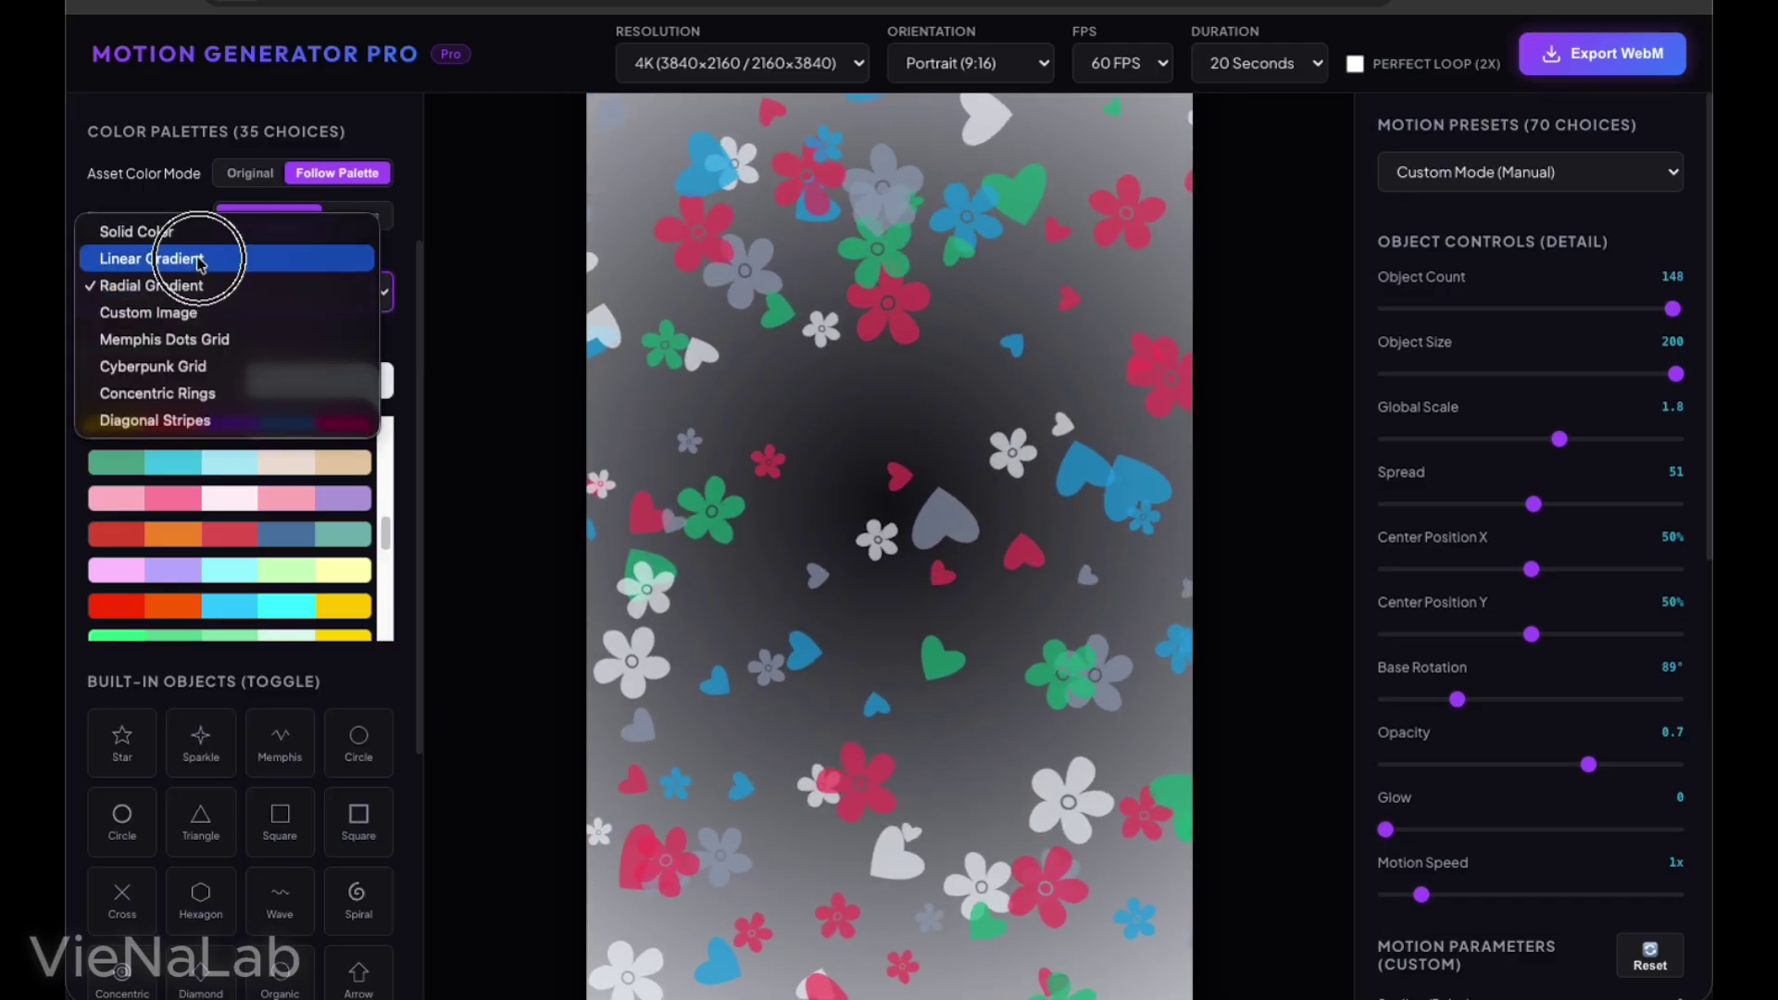
Apply the pink and lavender palette and change the first gradient color to dark purple
{"action": "left_click", "coordinate": [199, 504]}
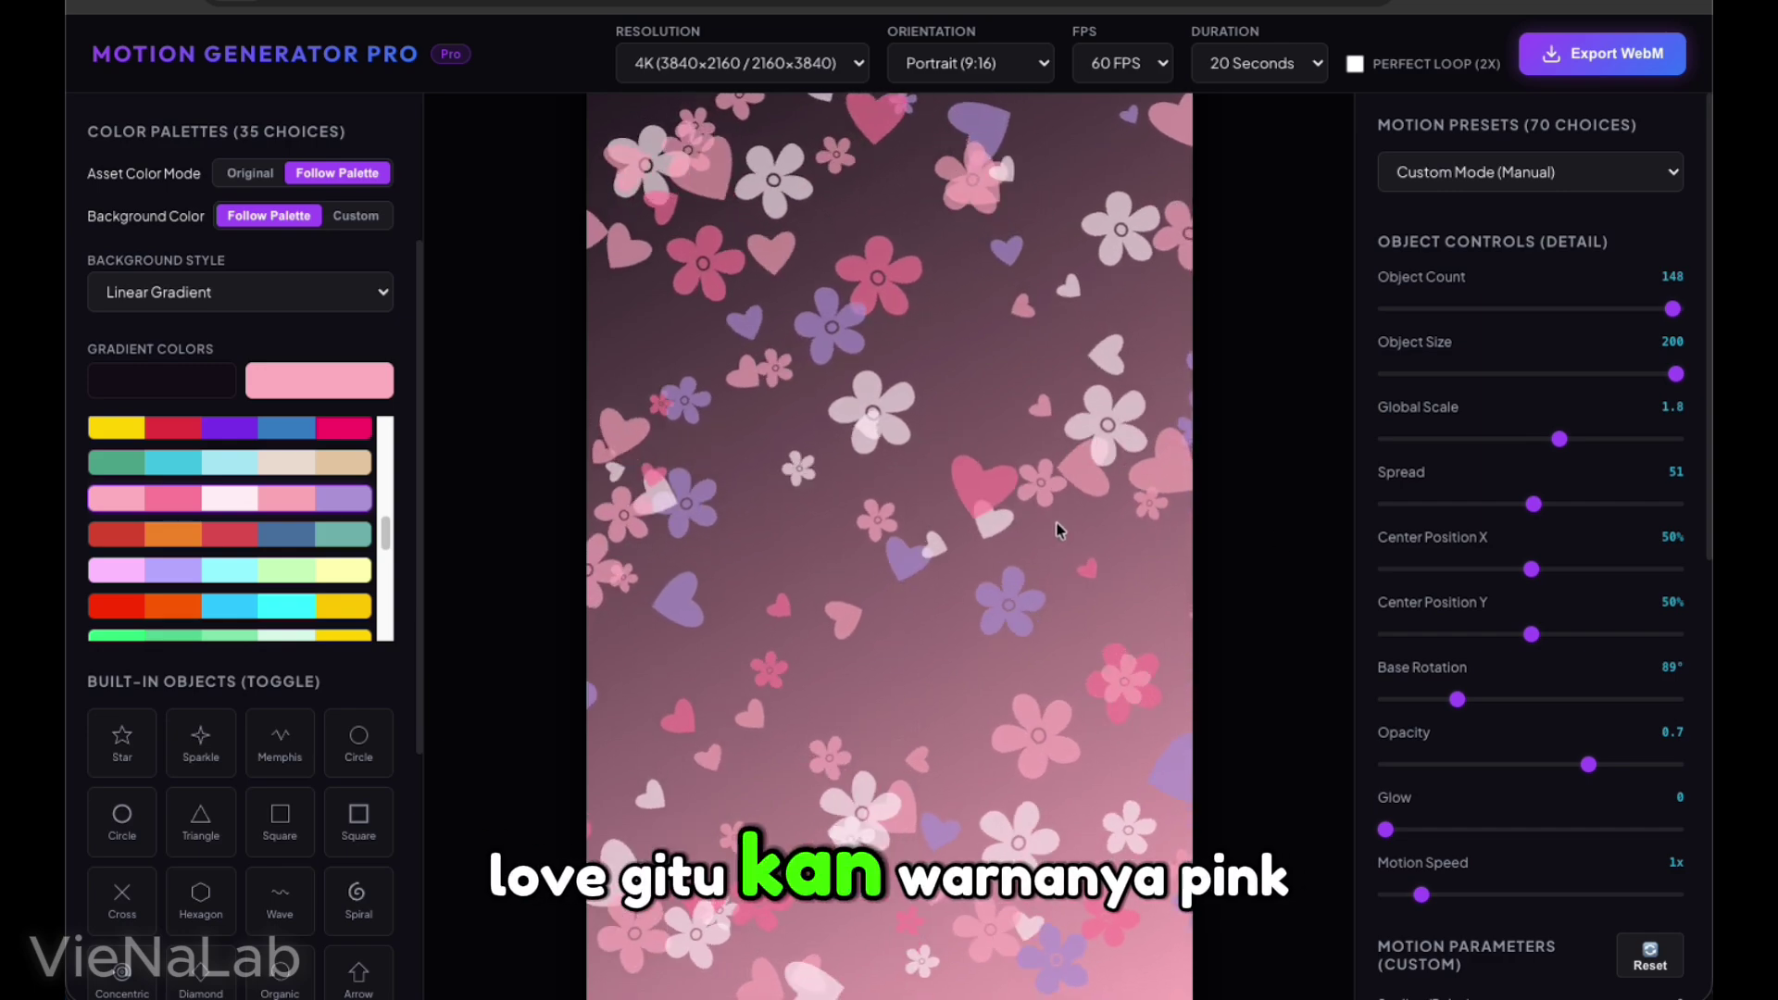
{"action": "left_click", "coordinate": [135, 383]}
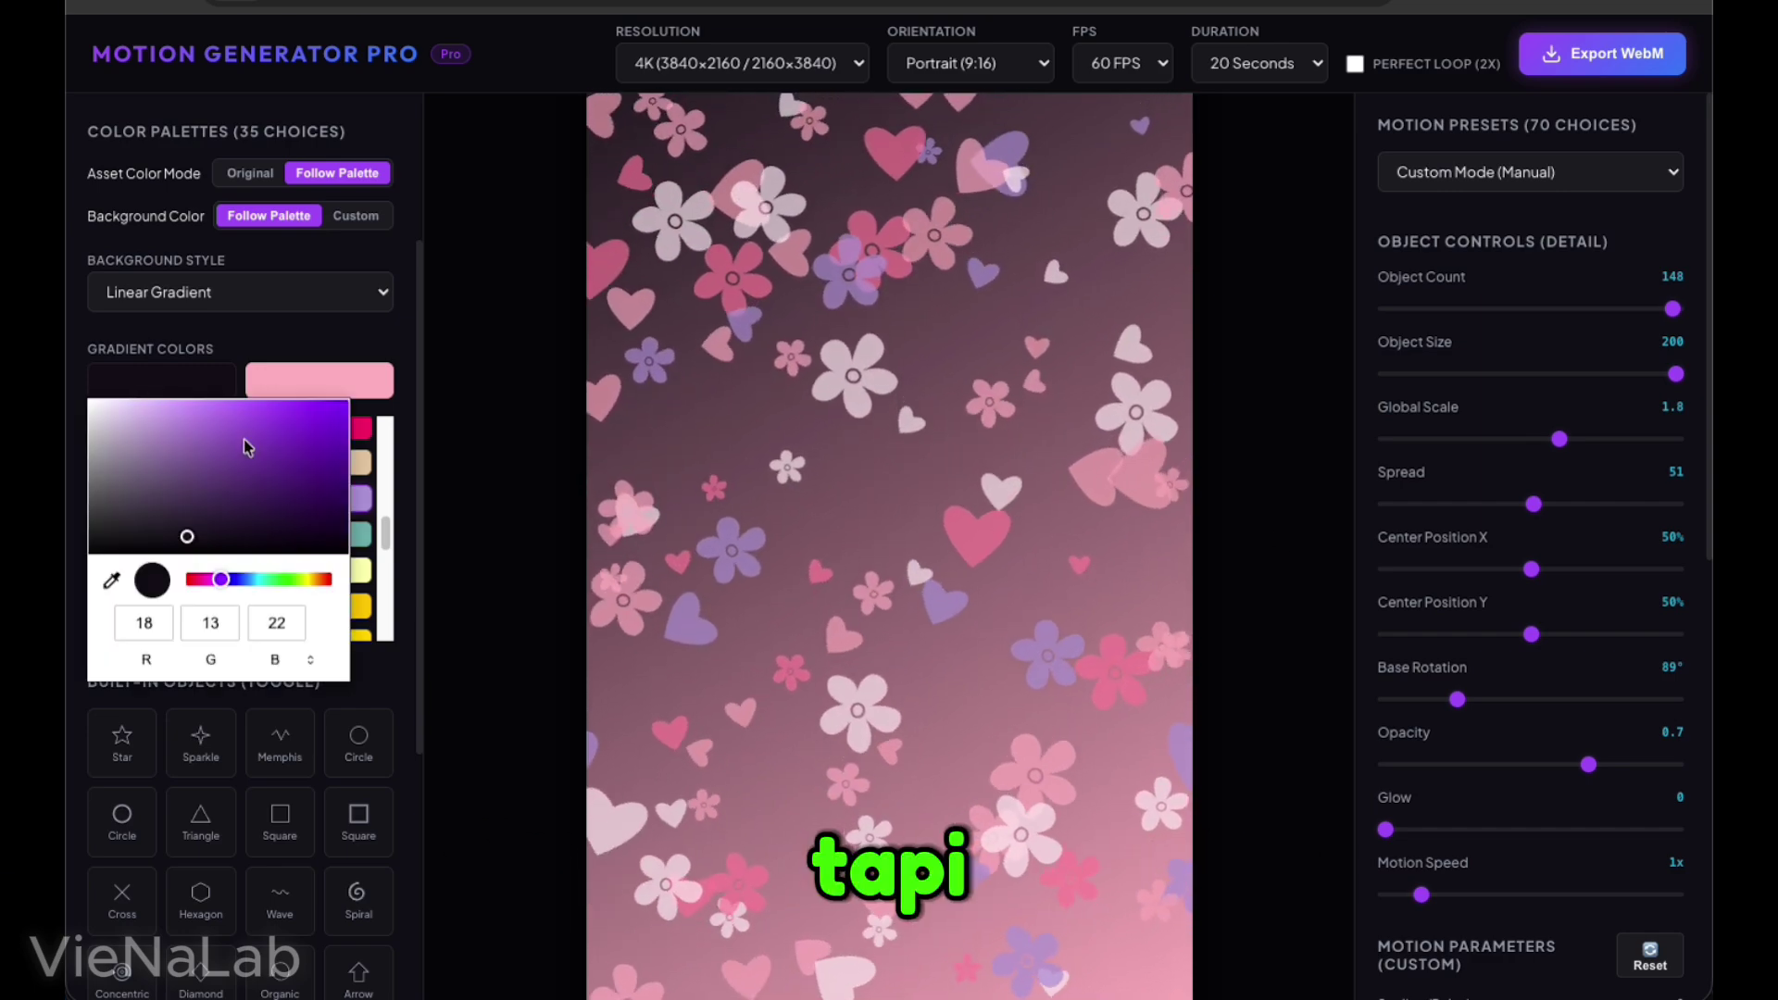
{"action": "left_click_drag", "start_coordinate": [196, 511], "coordinate": [274, 500]}
{"action": "left_click", "coordinate": [514, 485]}
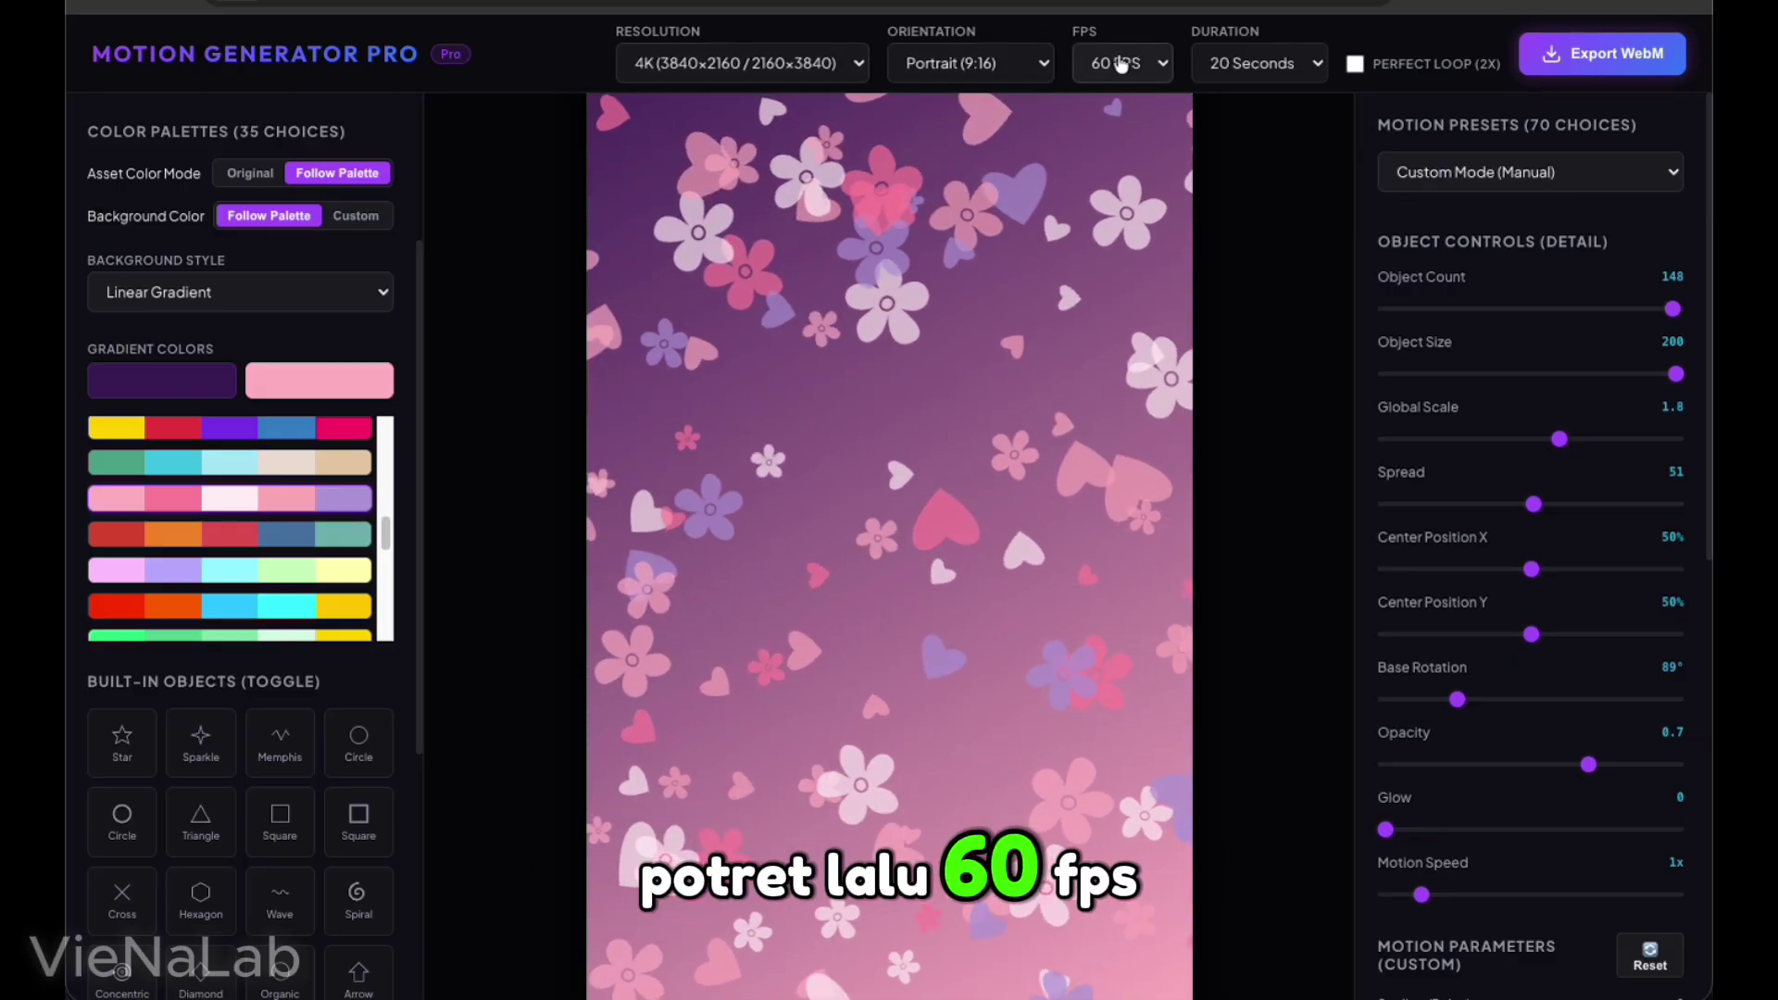
Export the animation as WebM into folder 3 and open the downloaded video for playback
{"action": "left_click", "coordinate": [1597, 58]}
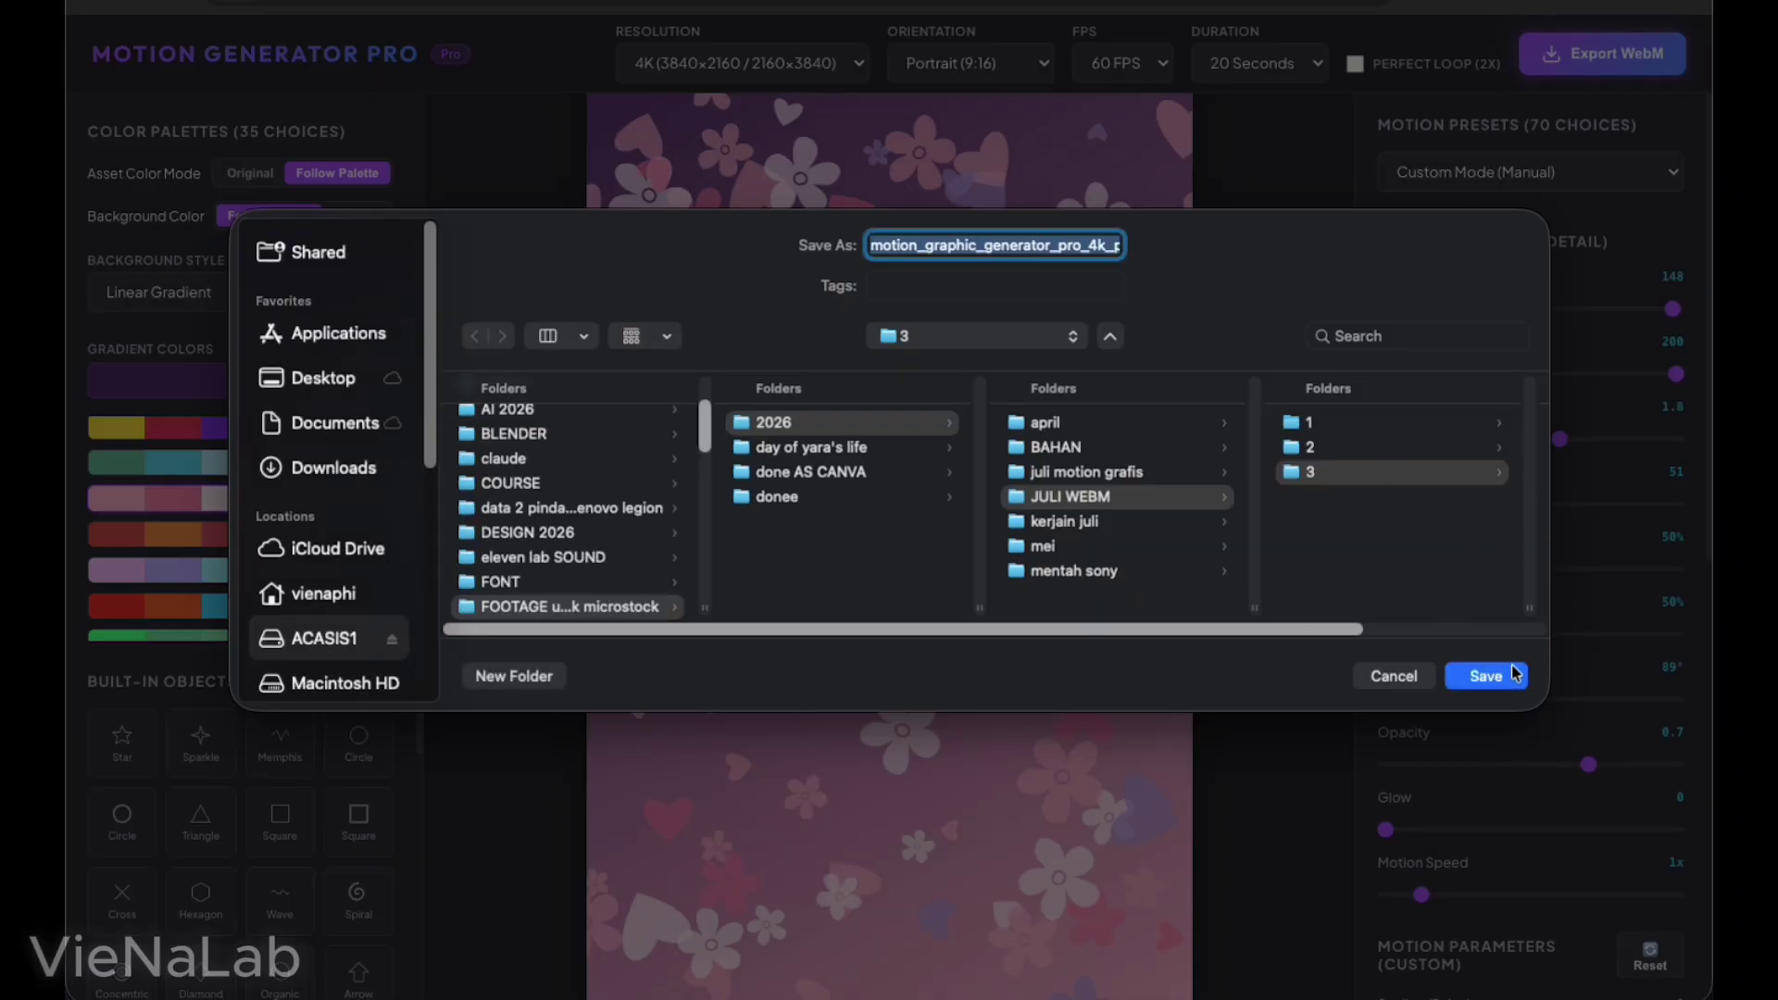
{"action": "left_click", "coordinate": [1486, 675]}
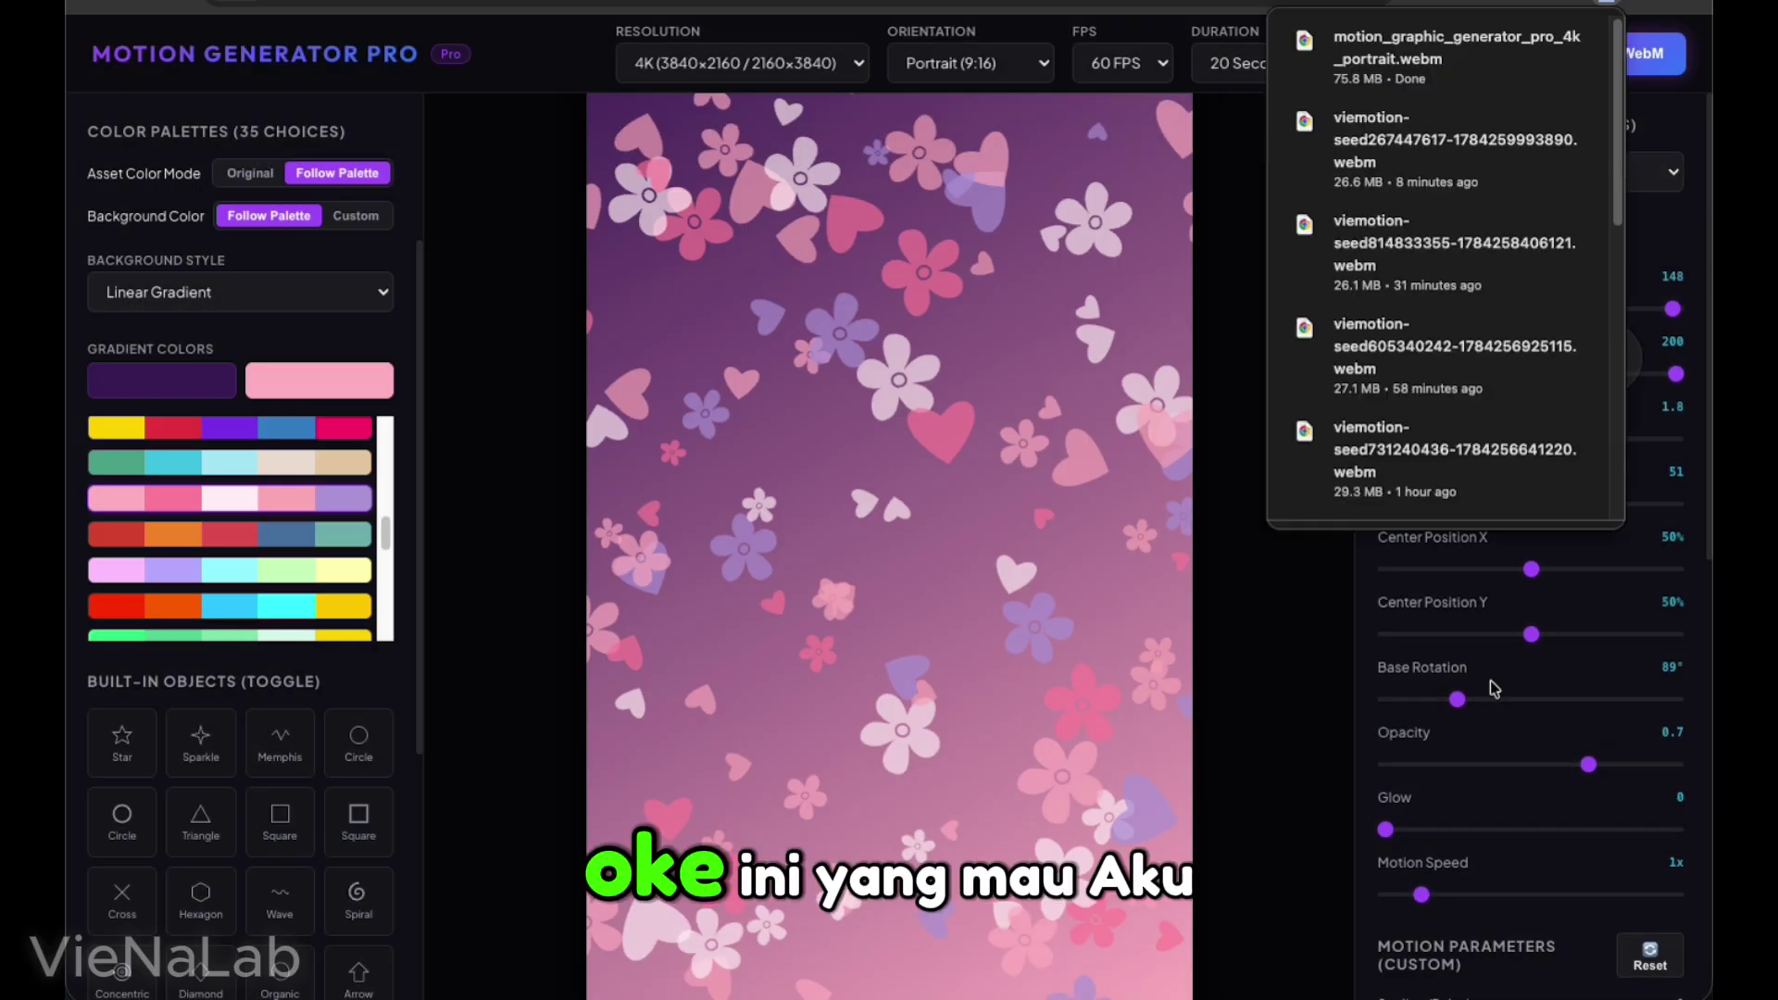
{"action": "left_click", "coordinate": [1465, 59]}
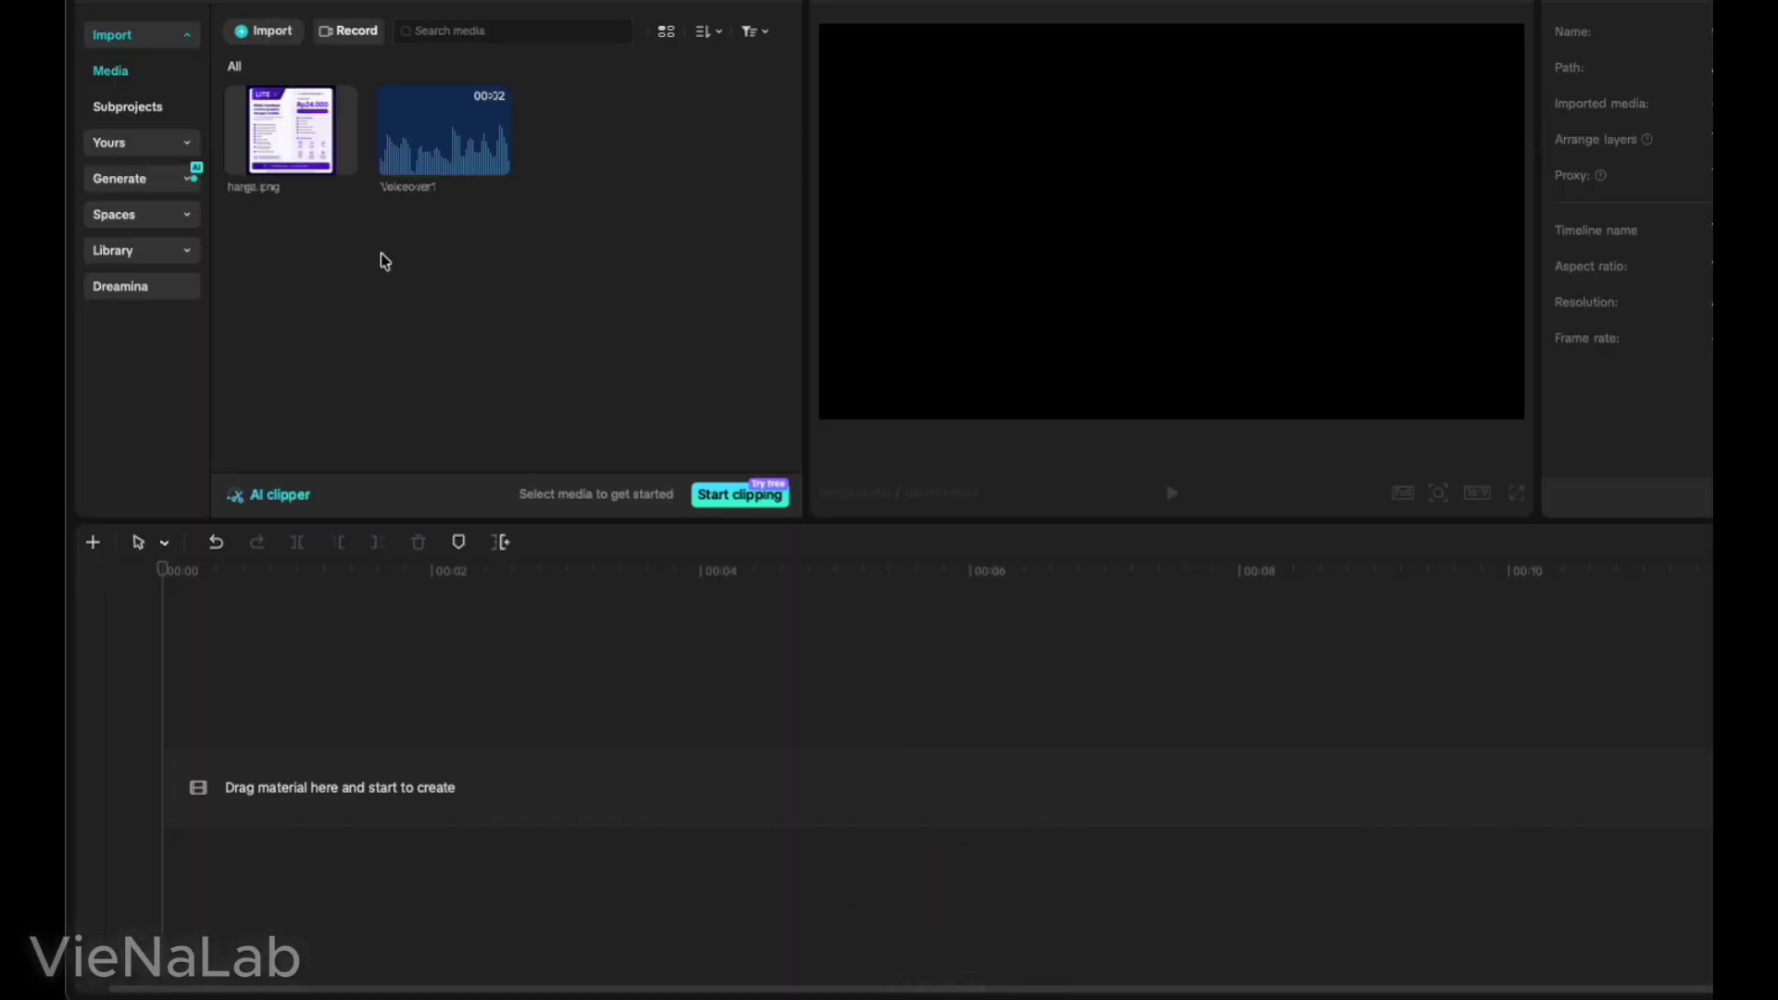
In CapCut, delete the existing image and voiceover from the project media
{"action": "left_click_drag", "start_coordinate": [222, 220], "coordinate": [685, 107]}
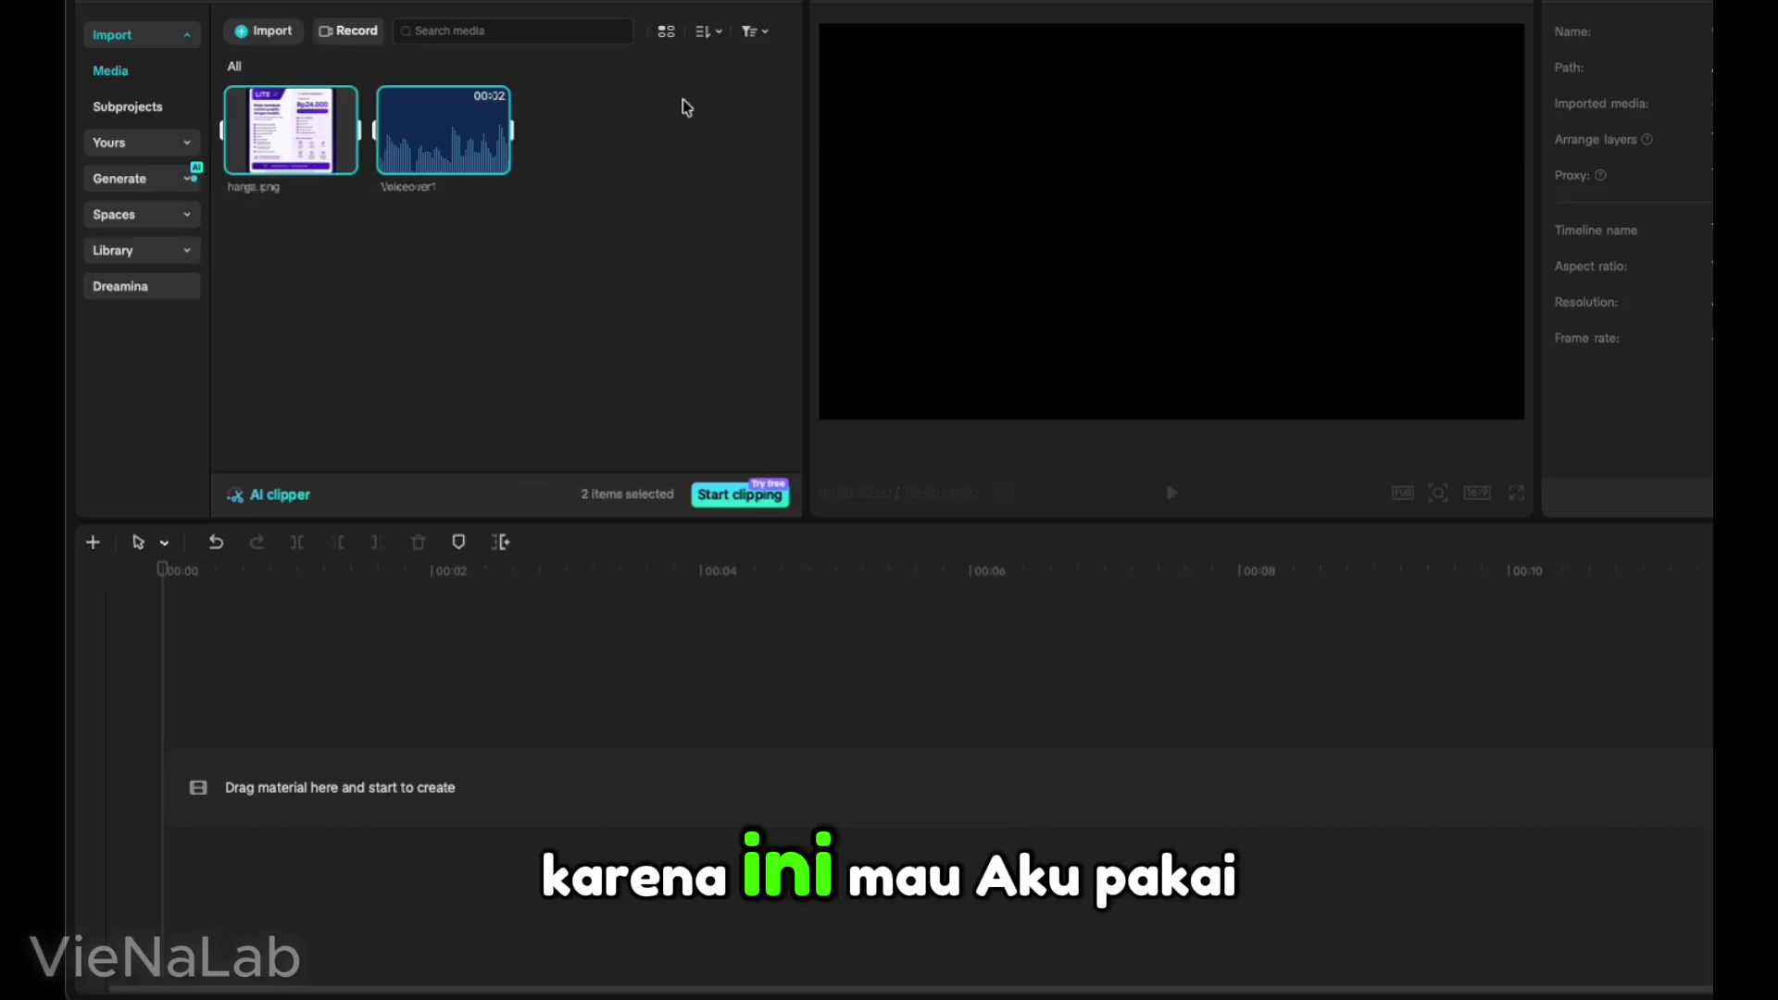
{"action": "key", "text": "Delete"}
{"action": "left_click", "coordinate": [477, 182]}
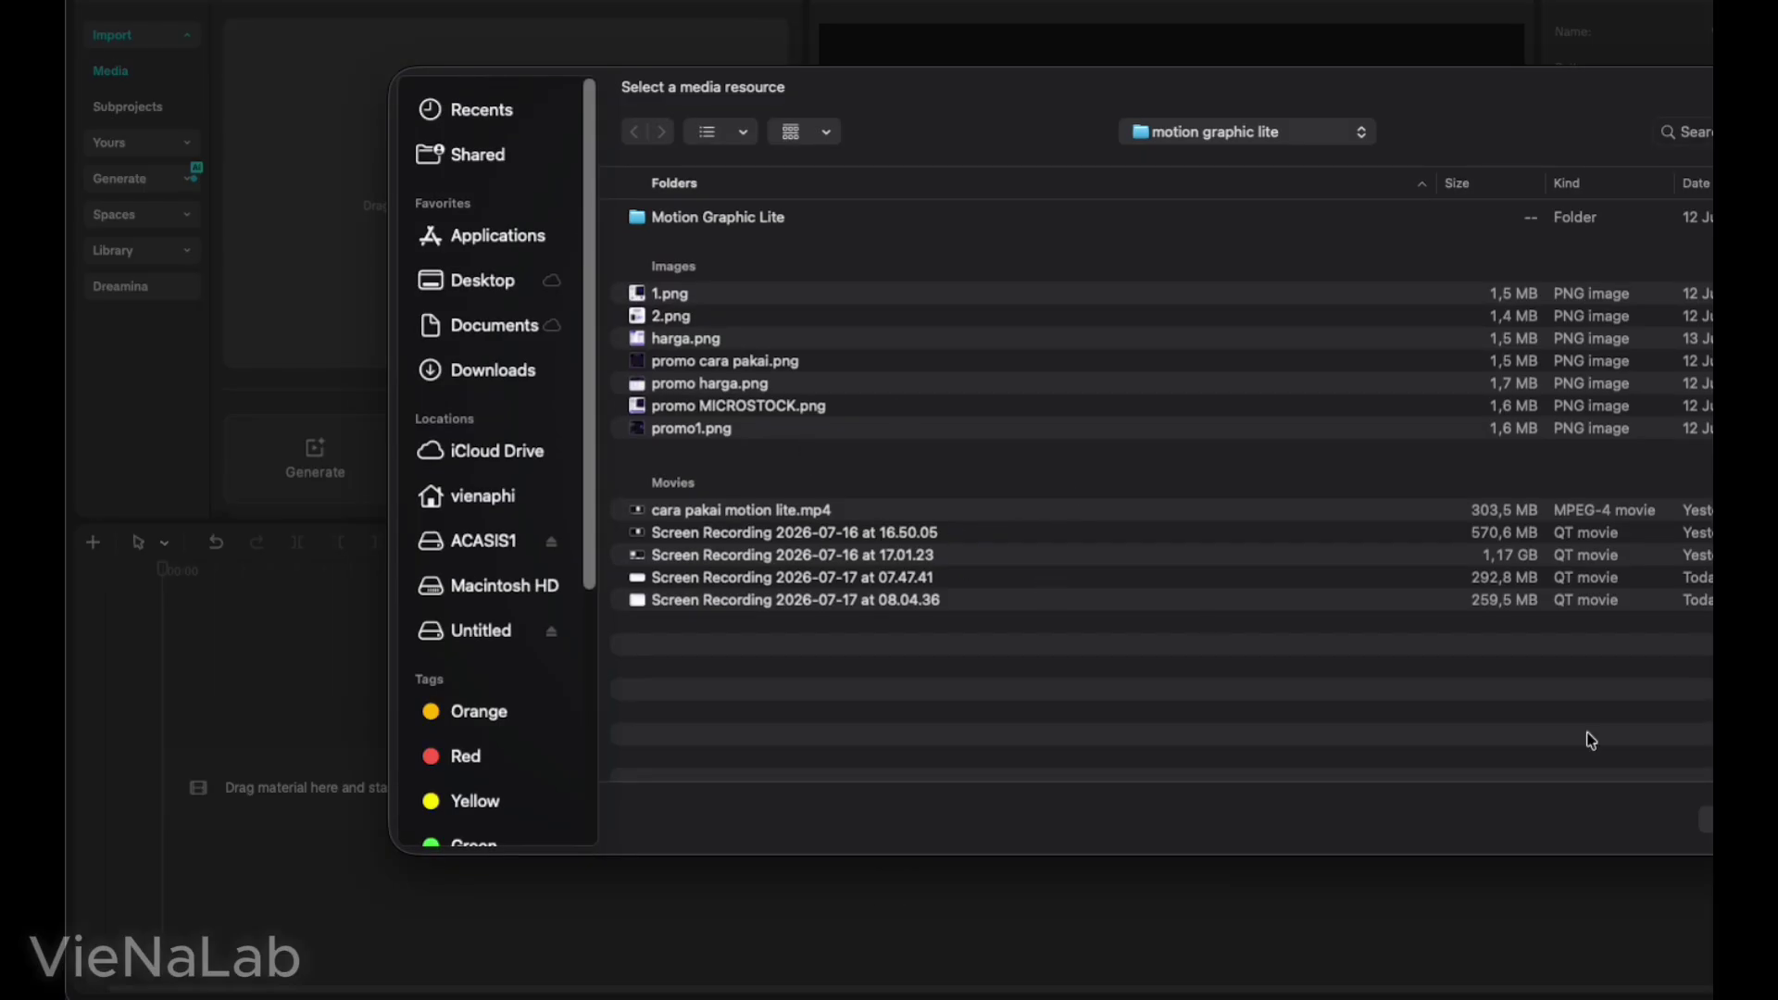
{"action": "key", "text": "Escape"}
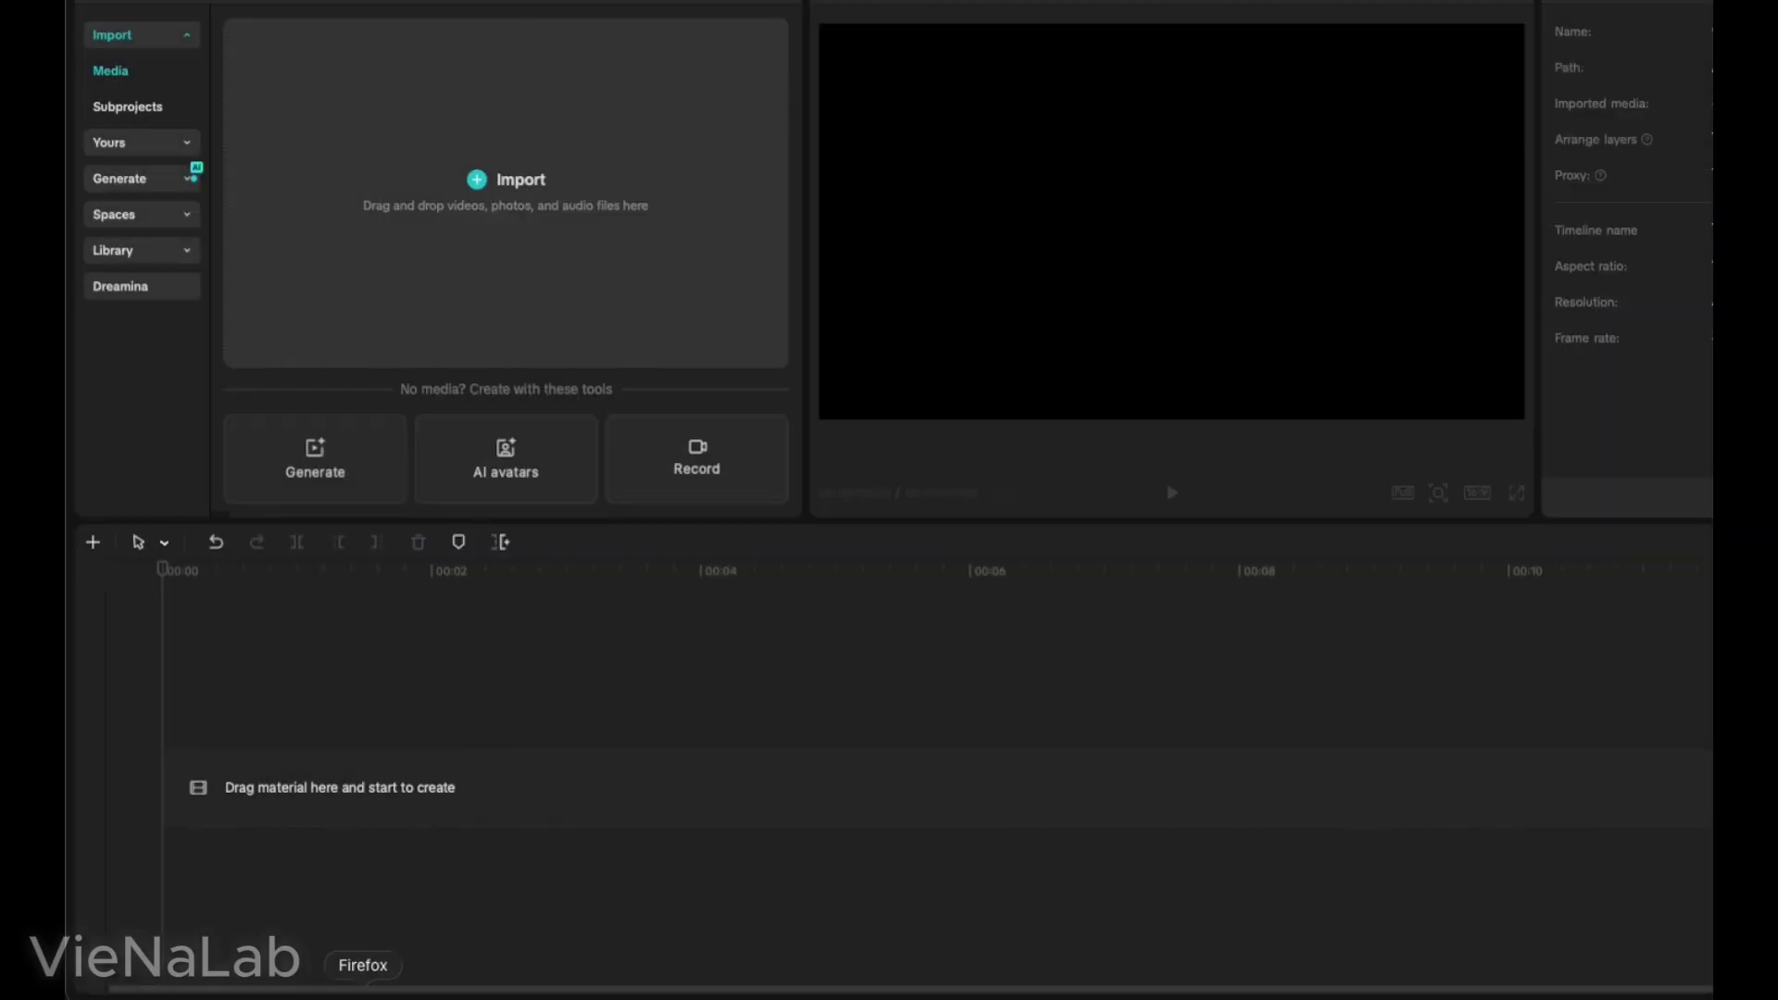
Switch to Google Chrome and reveal the downloaded motion graphic WebM file in its folder
{"action": "left_click", "coordinate": [415, 997]}
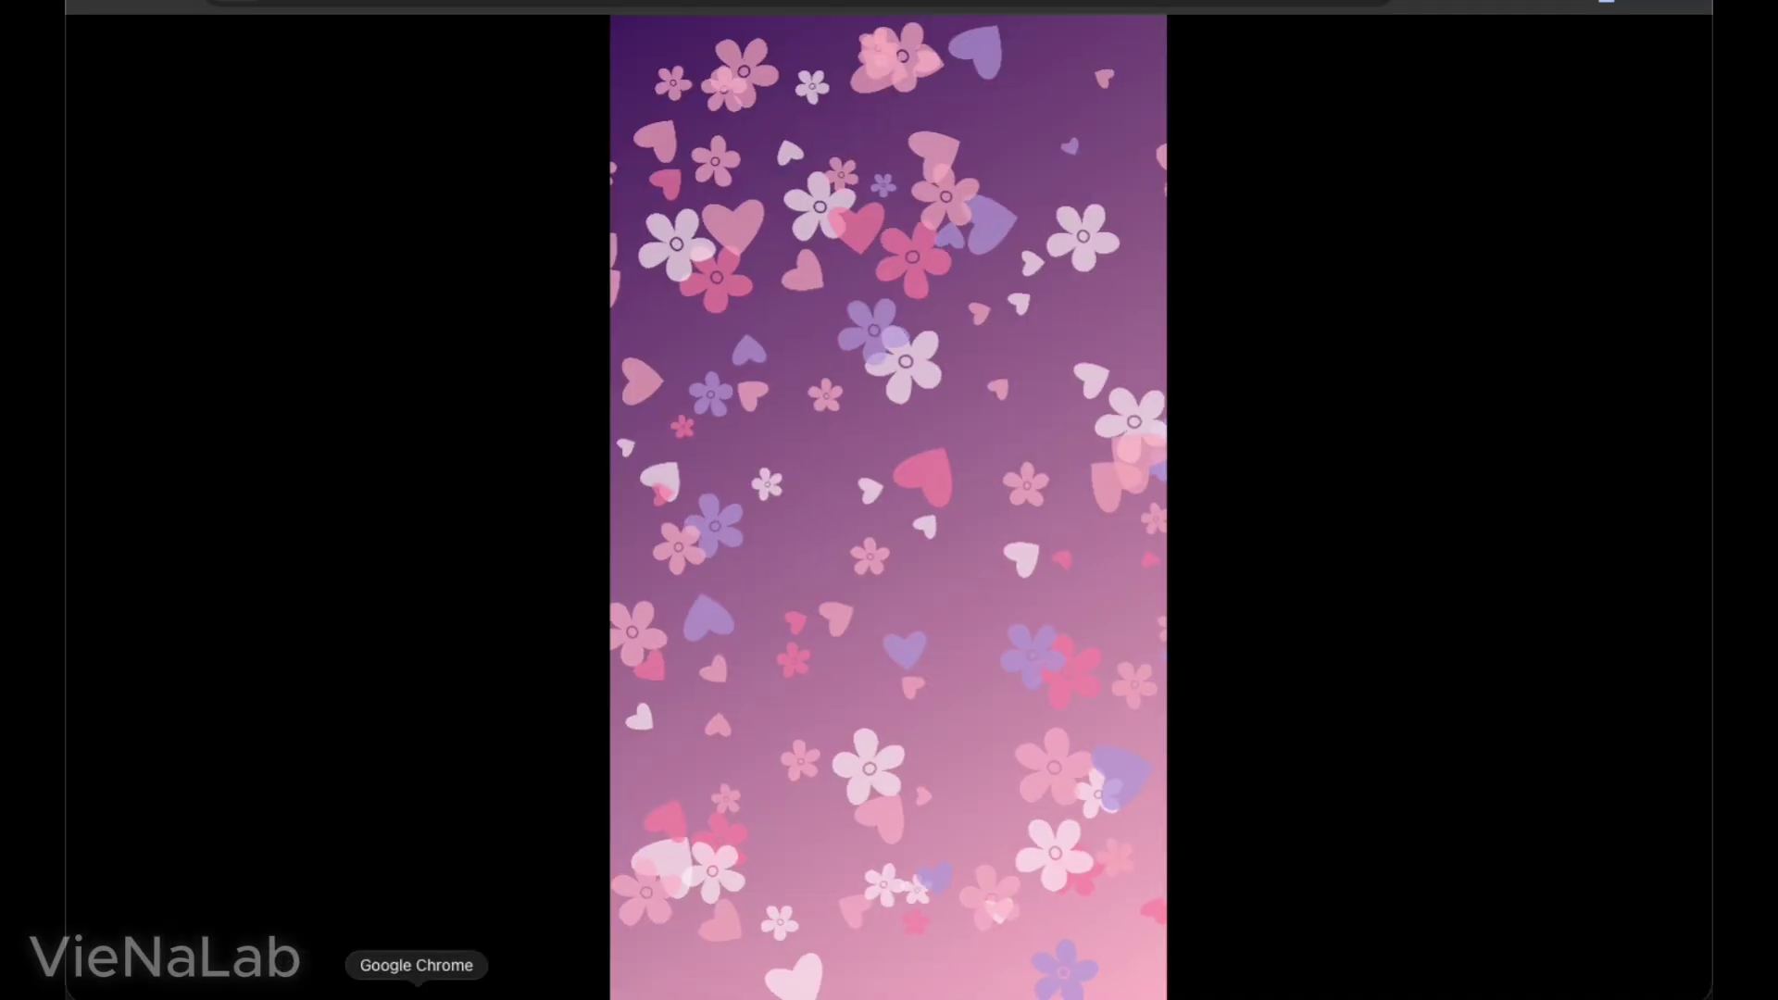
{"action": "left_click", "coordinate": [1609, 8]}
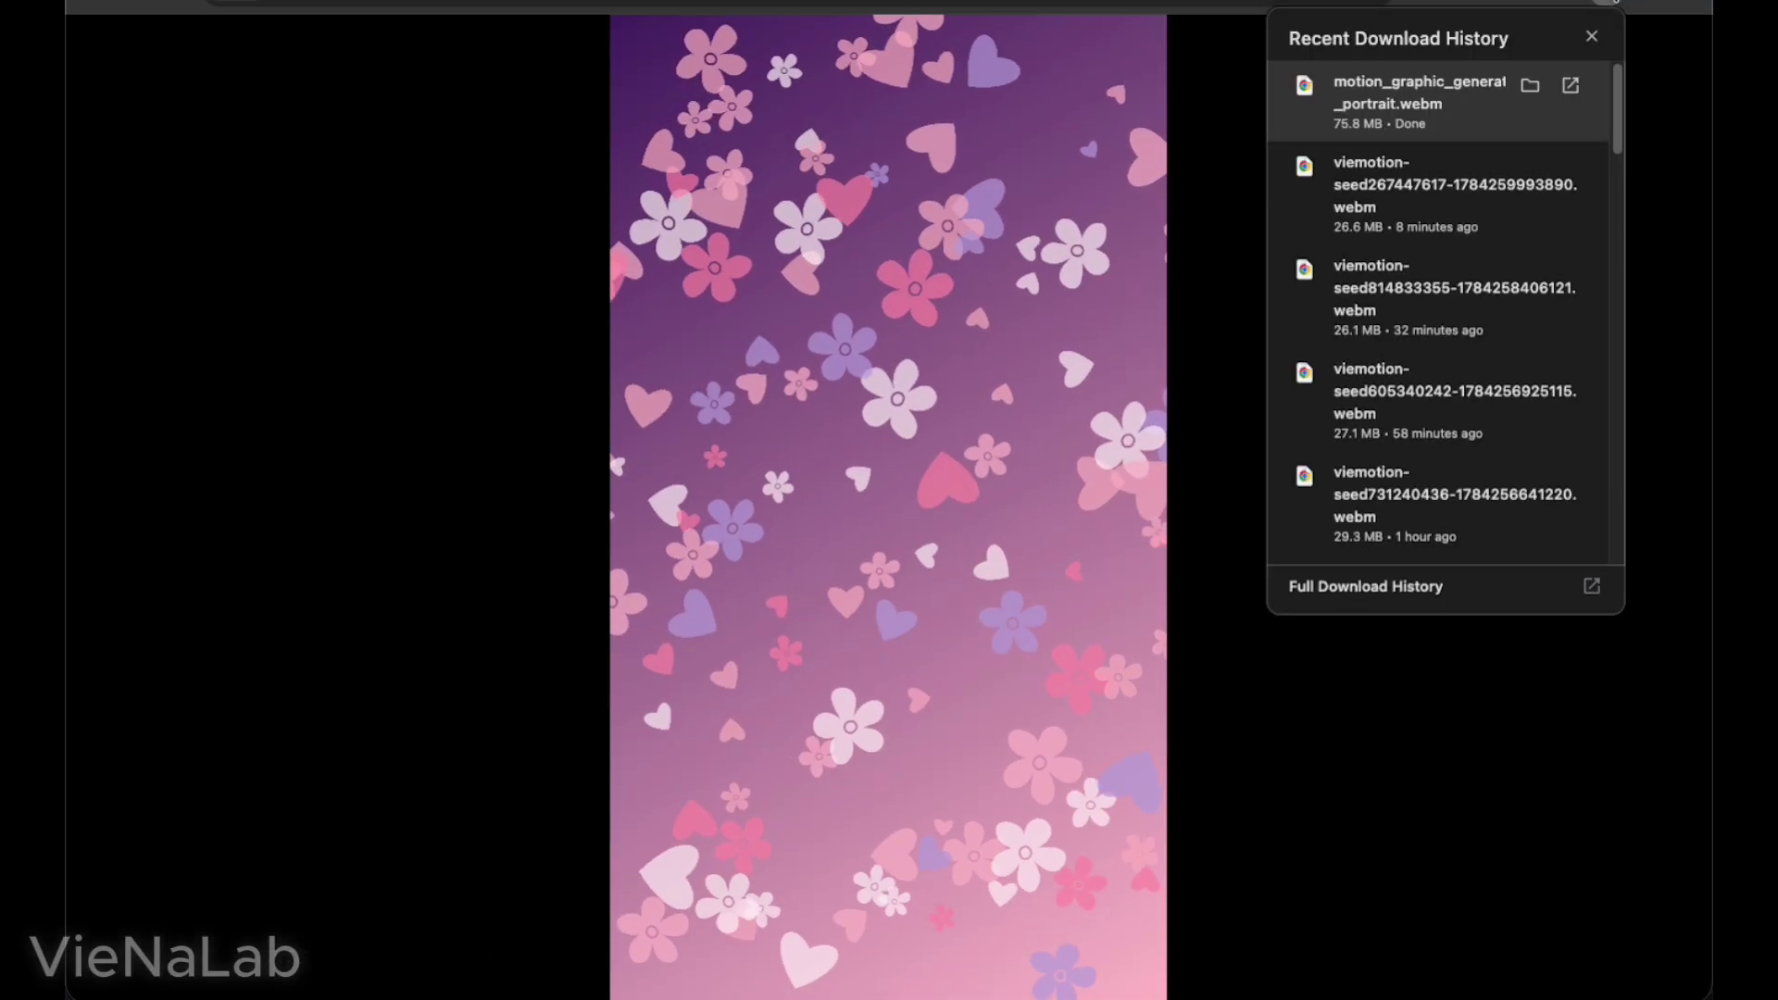
{"action": "left_click", "coordinate": [1529, 83]}
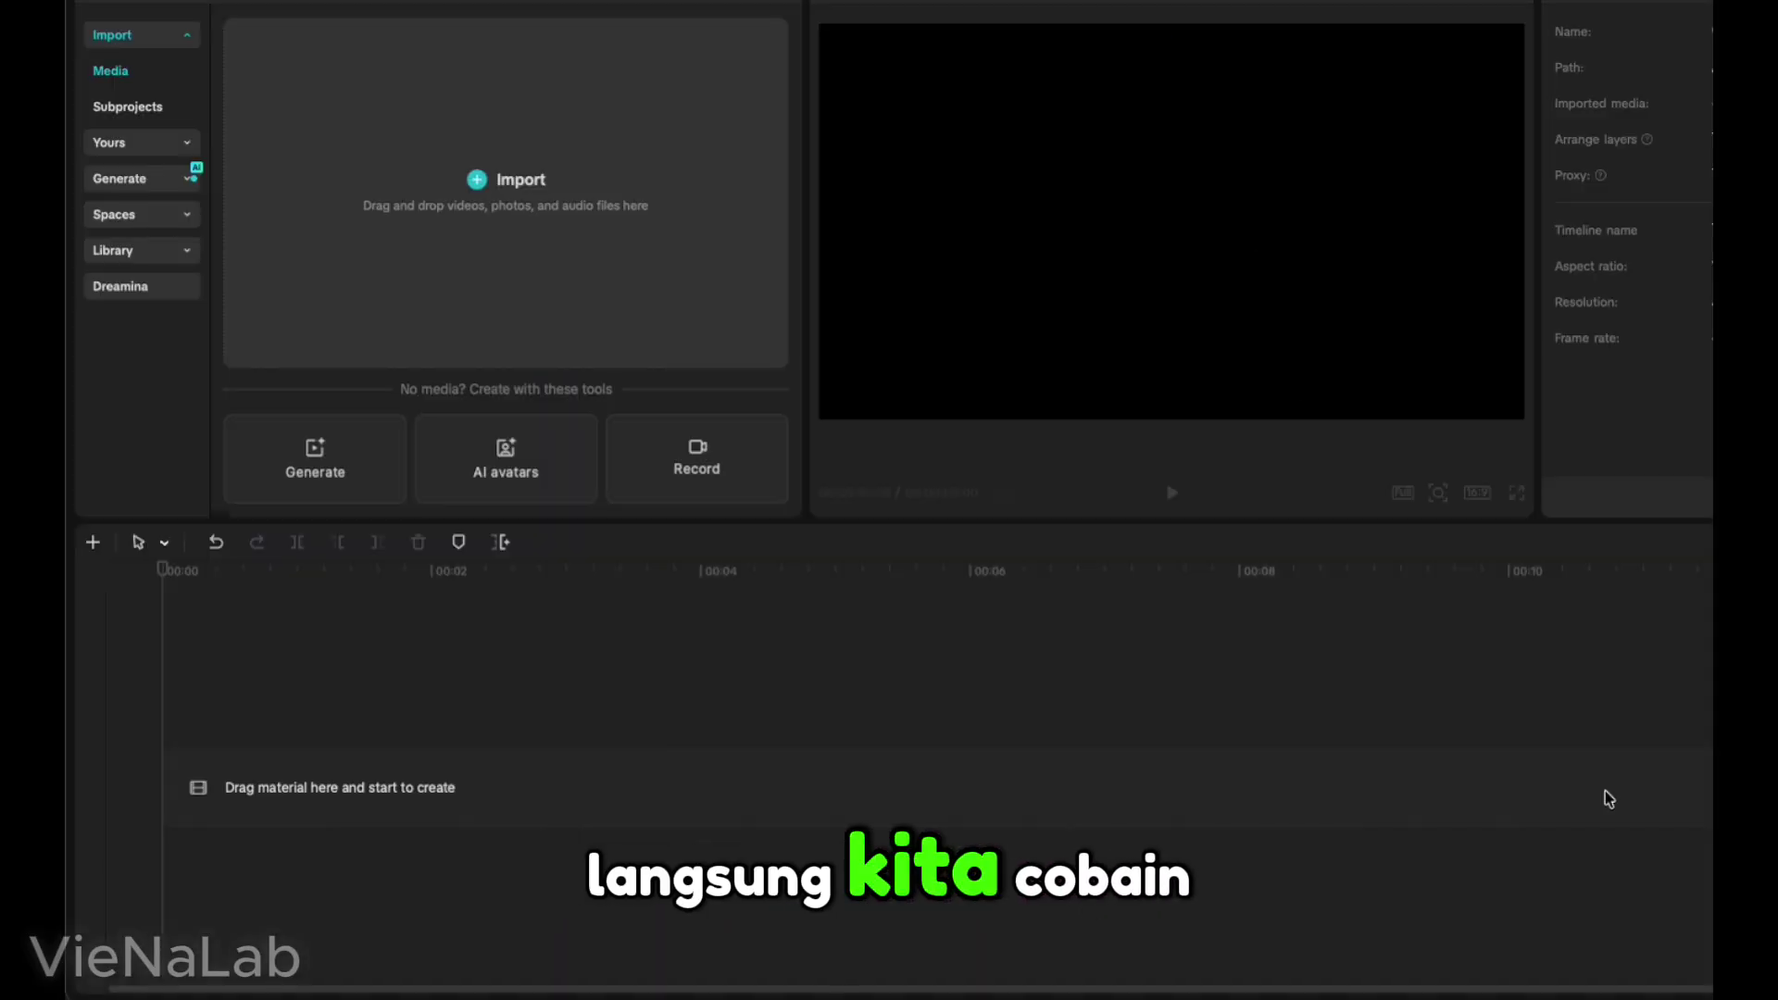
Import the motion graphic WebM file from folder 3 into the CapCut project media and close the Finder windows
{"action": "left_click", "coordinate": [179, 993]}
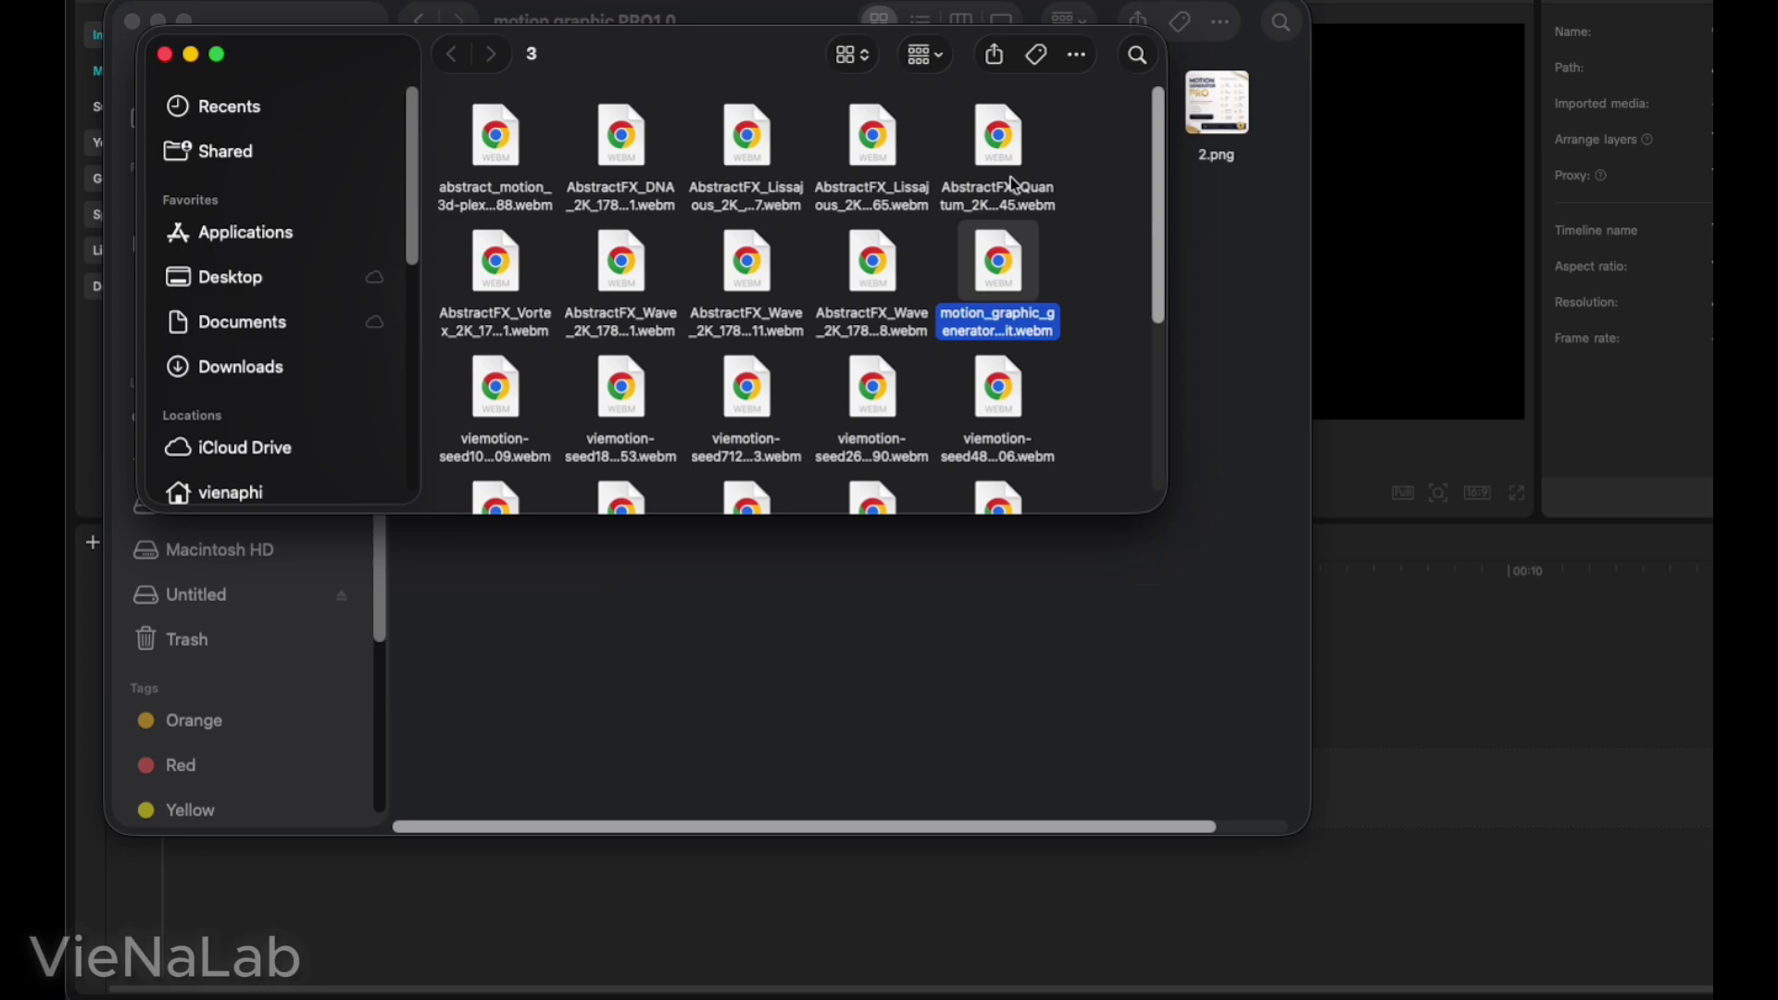
{"action": "left_click", "coordinate": [133, 25]}
{"action": "left_click_drag", "start_coordinate": [270, 43], "coordinate": [1417, 158]}
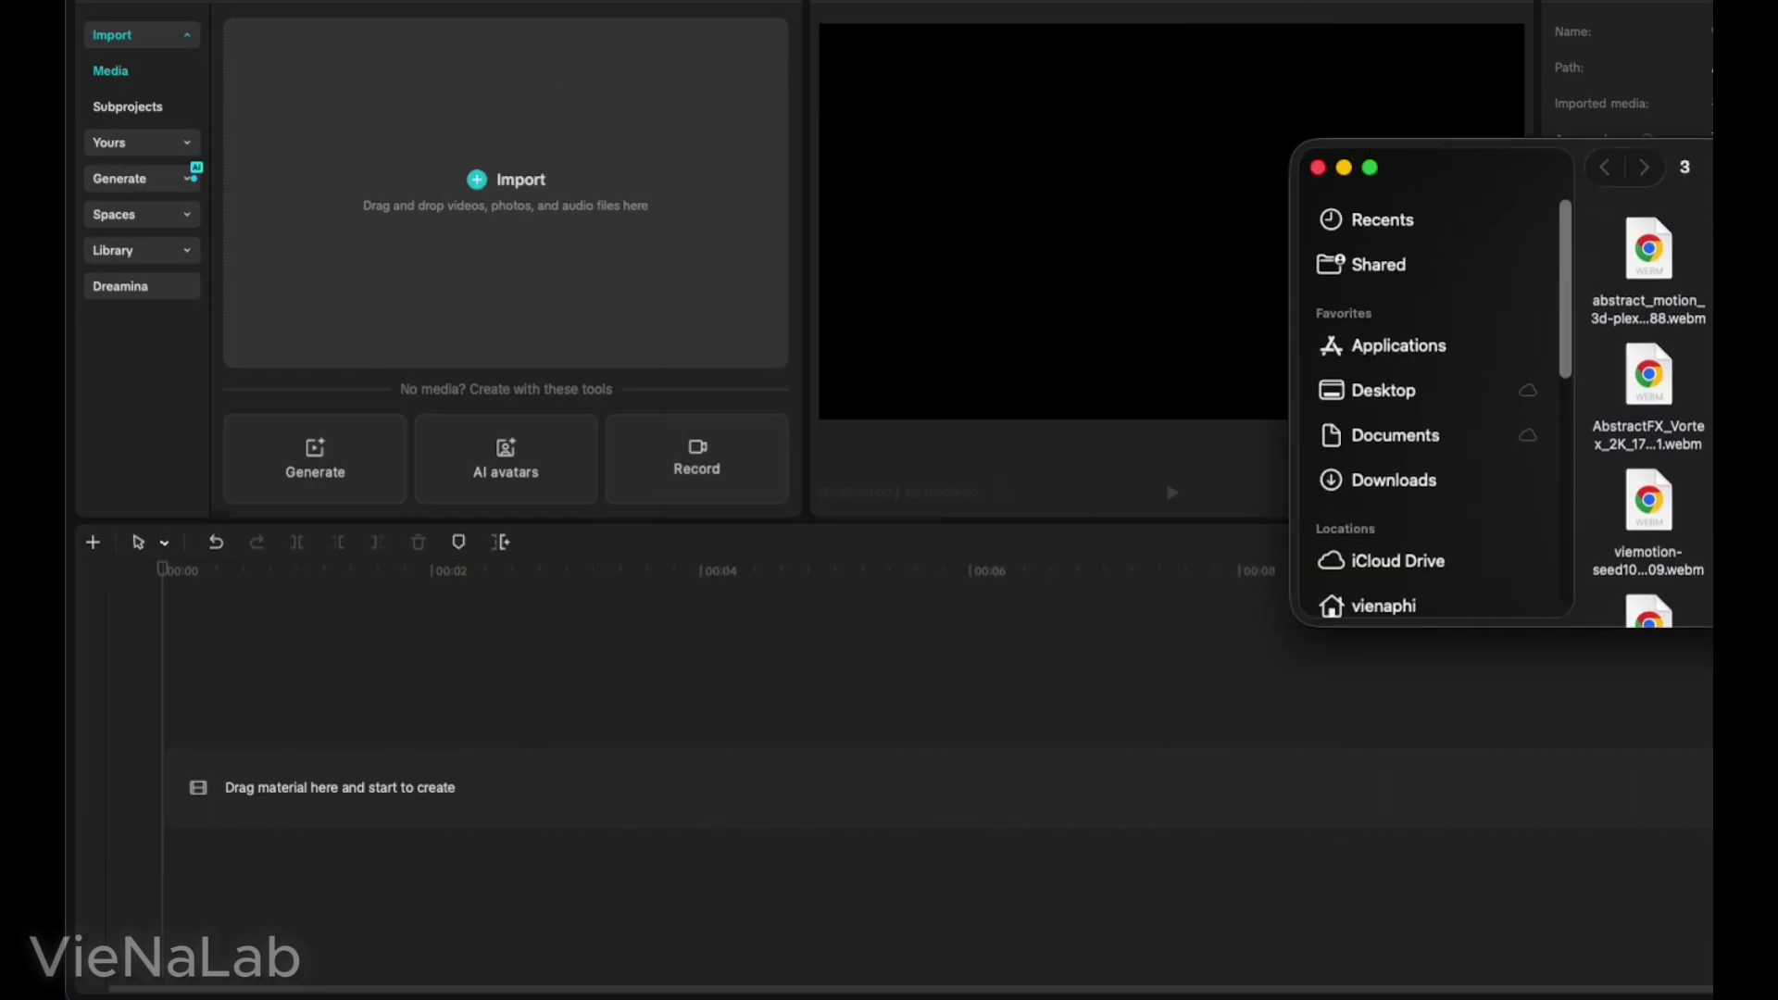
{"action": "left_click_drag", "start_coordinate": [1648, 611], "coordinate": [654, 242]}
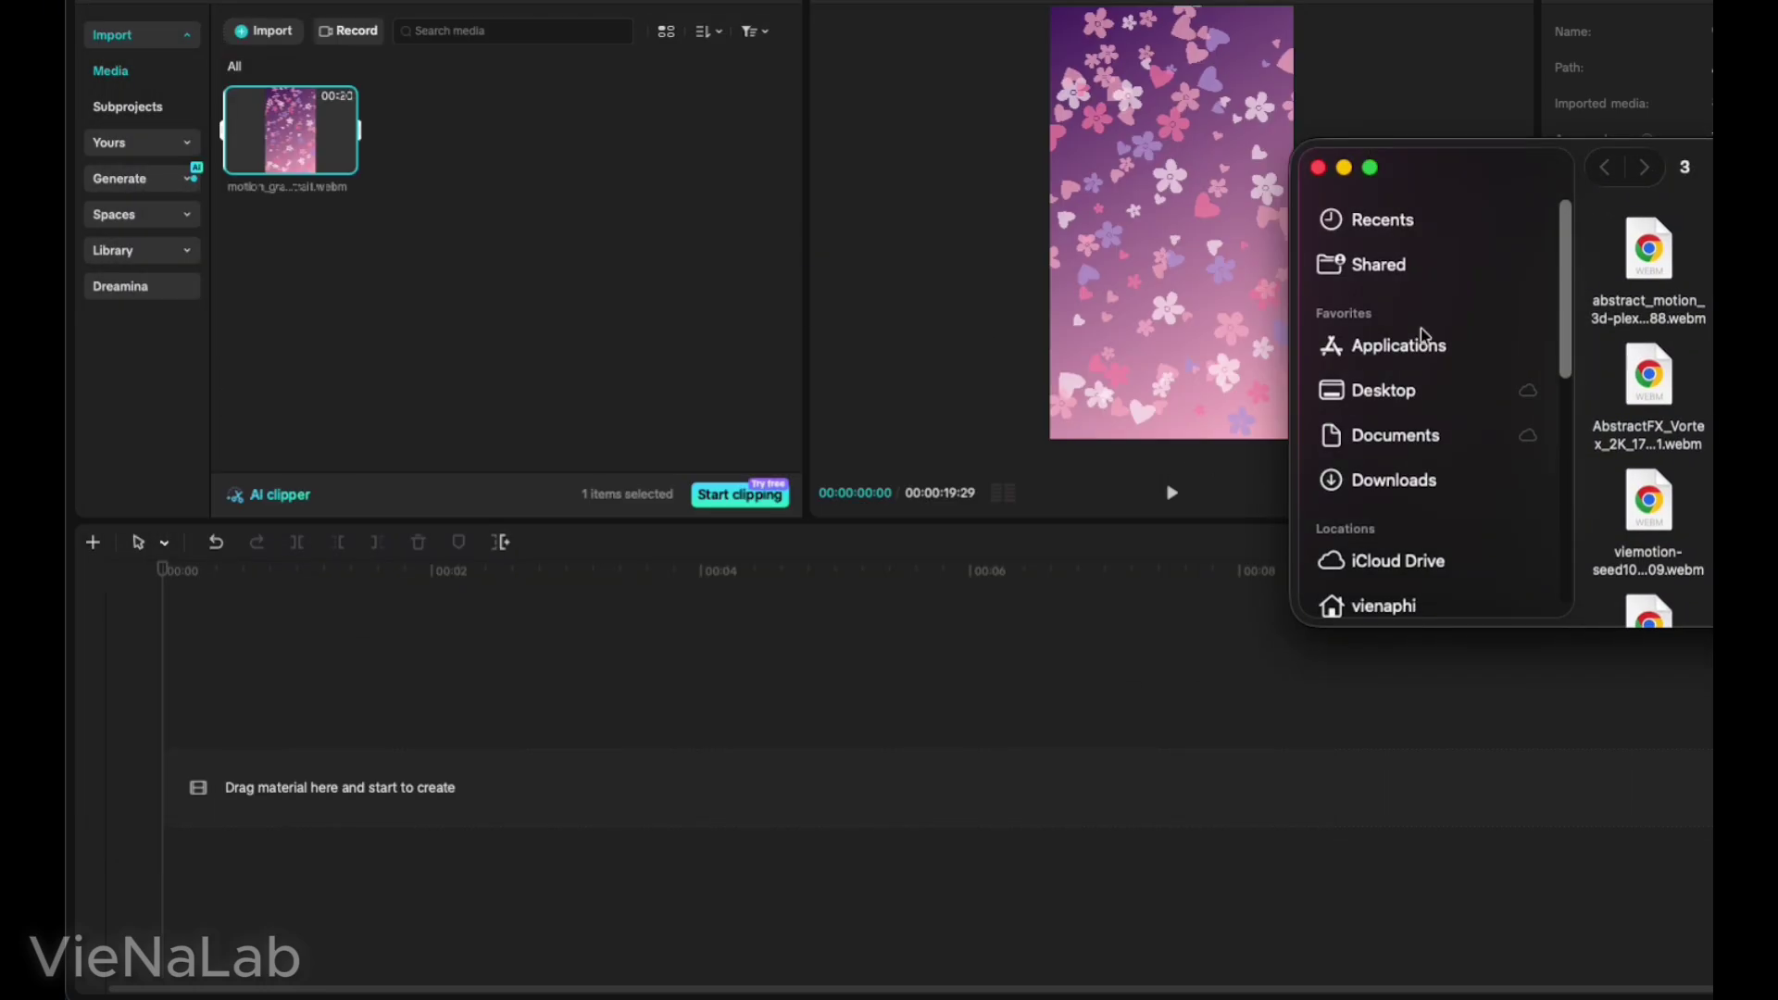
{"action": "left_click", "coordinate": [1318, 166]}
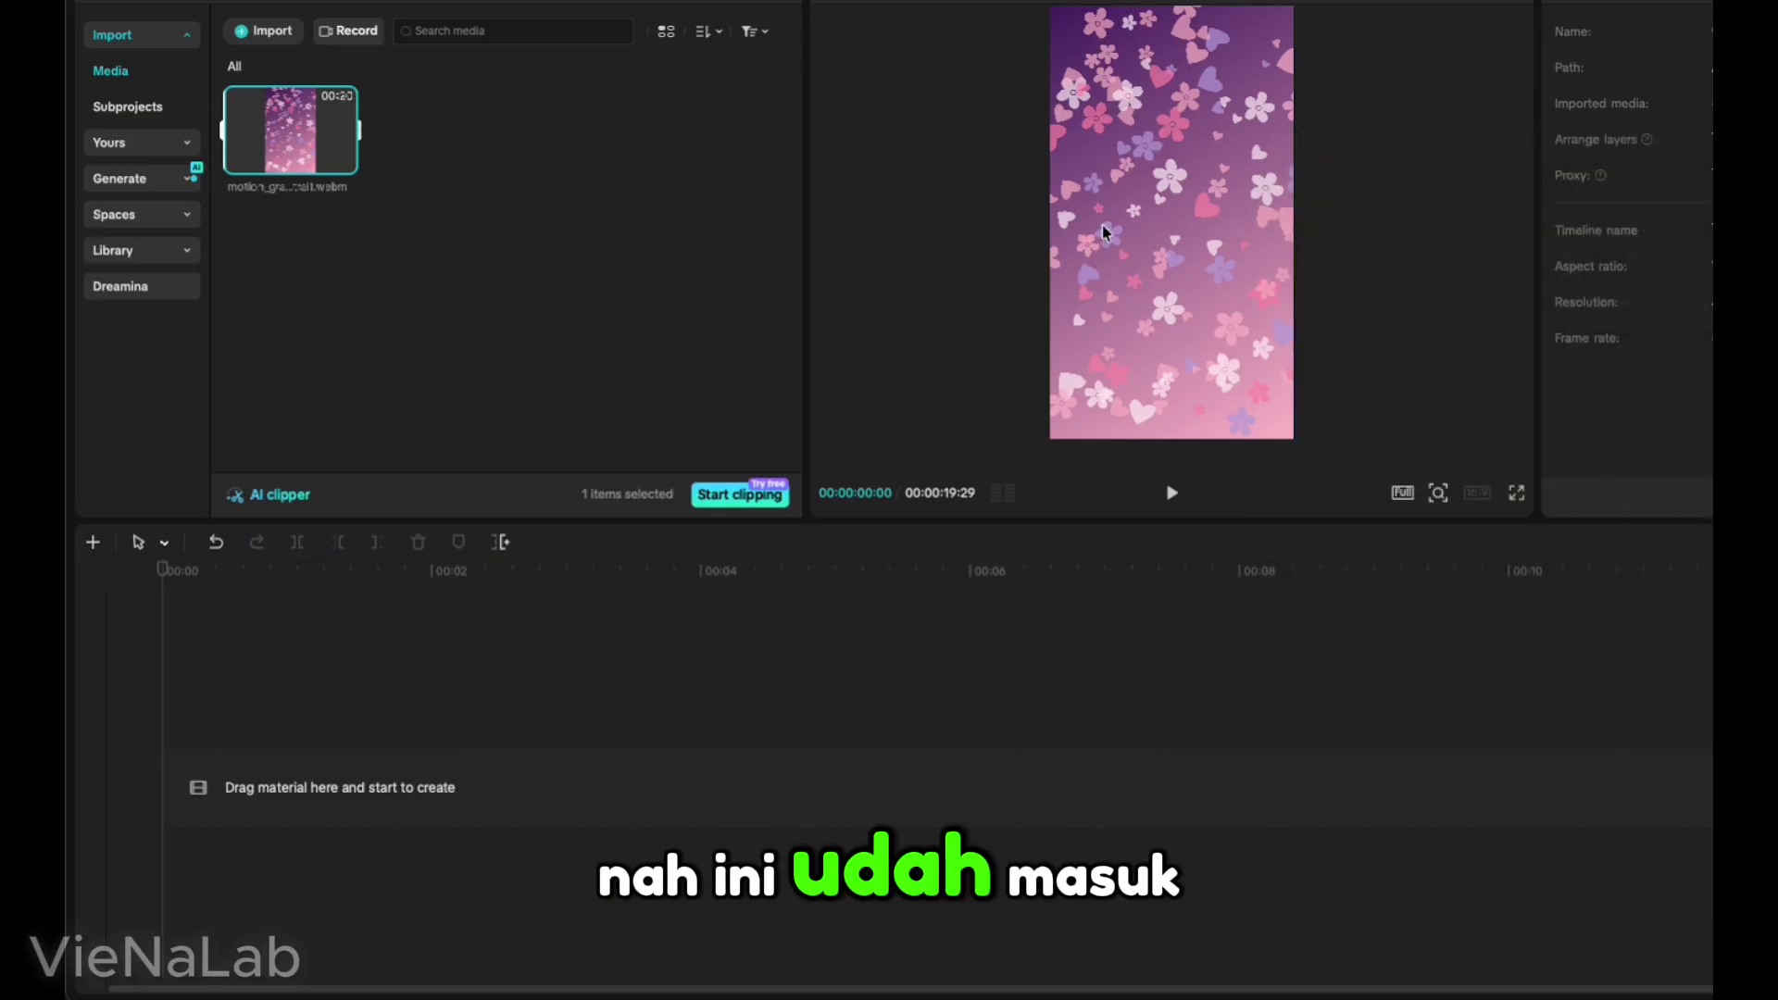
Add the imported portrait clip to the timeline and scrub the playhead to its end
{"action": "left_click", "coordinate": [353, 163]}
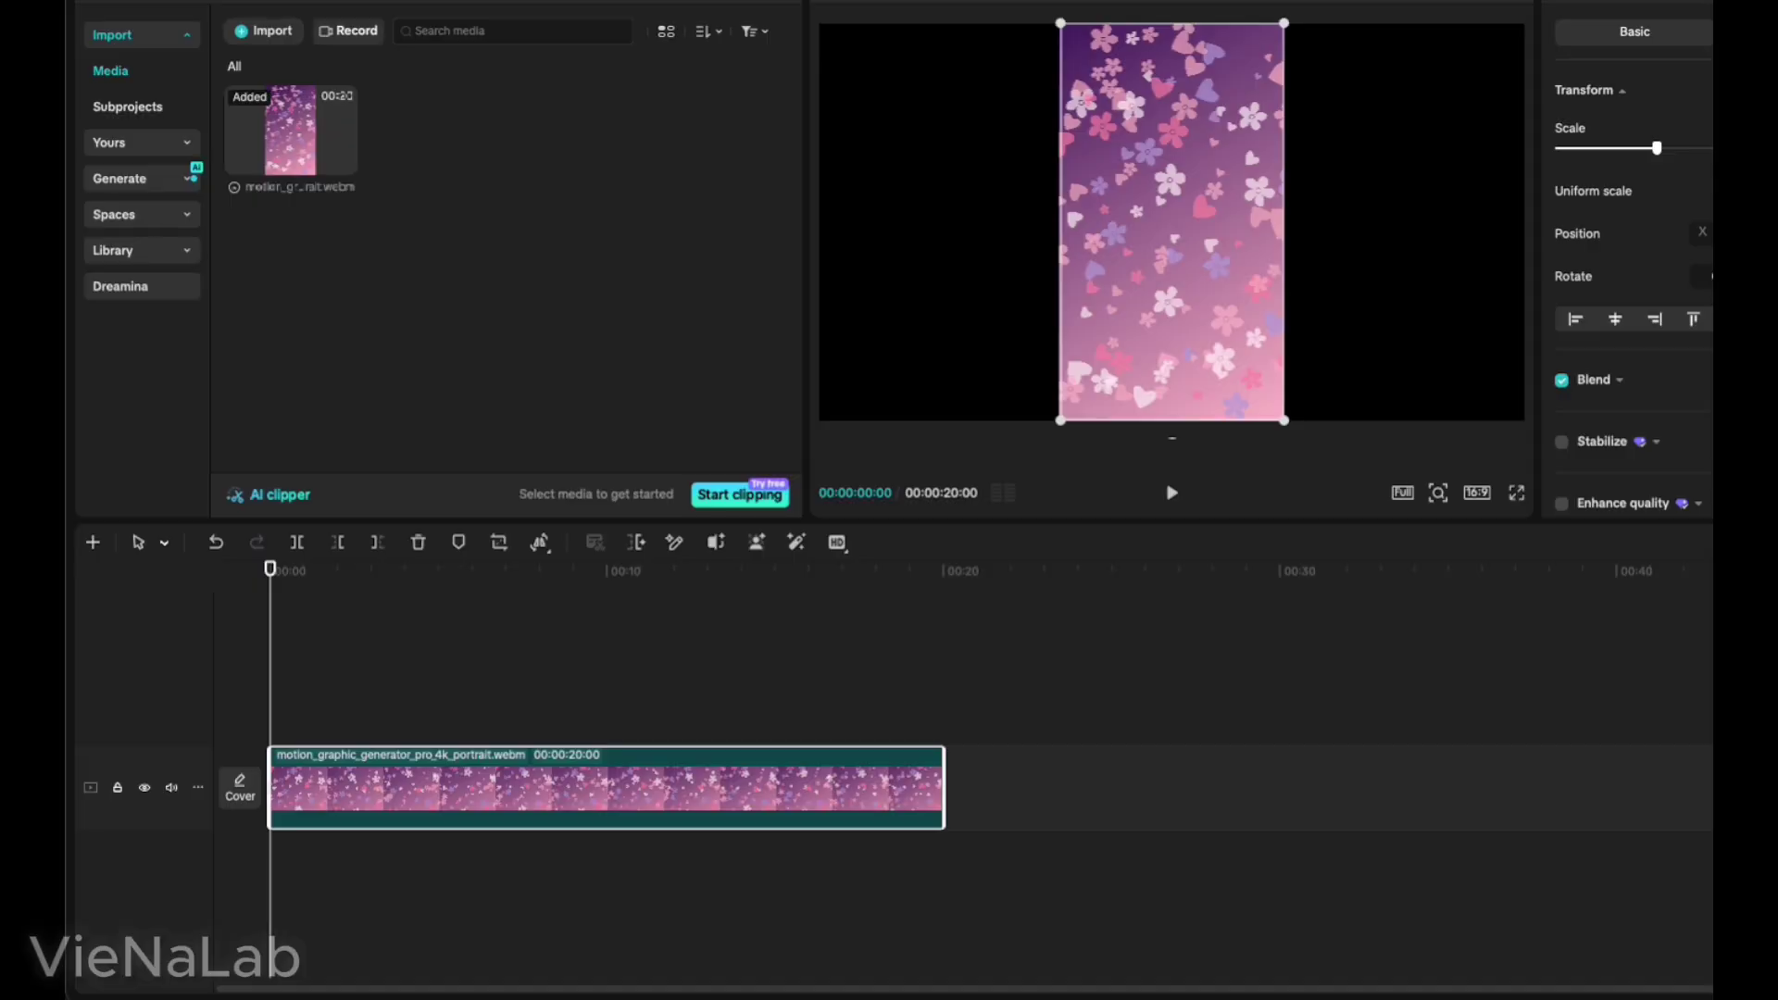
{"action": "left_click_drag", "start_coordinate": [271, 741], "coordinate": [939, 738]}
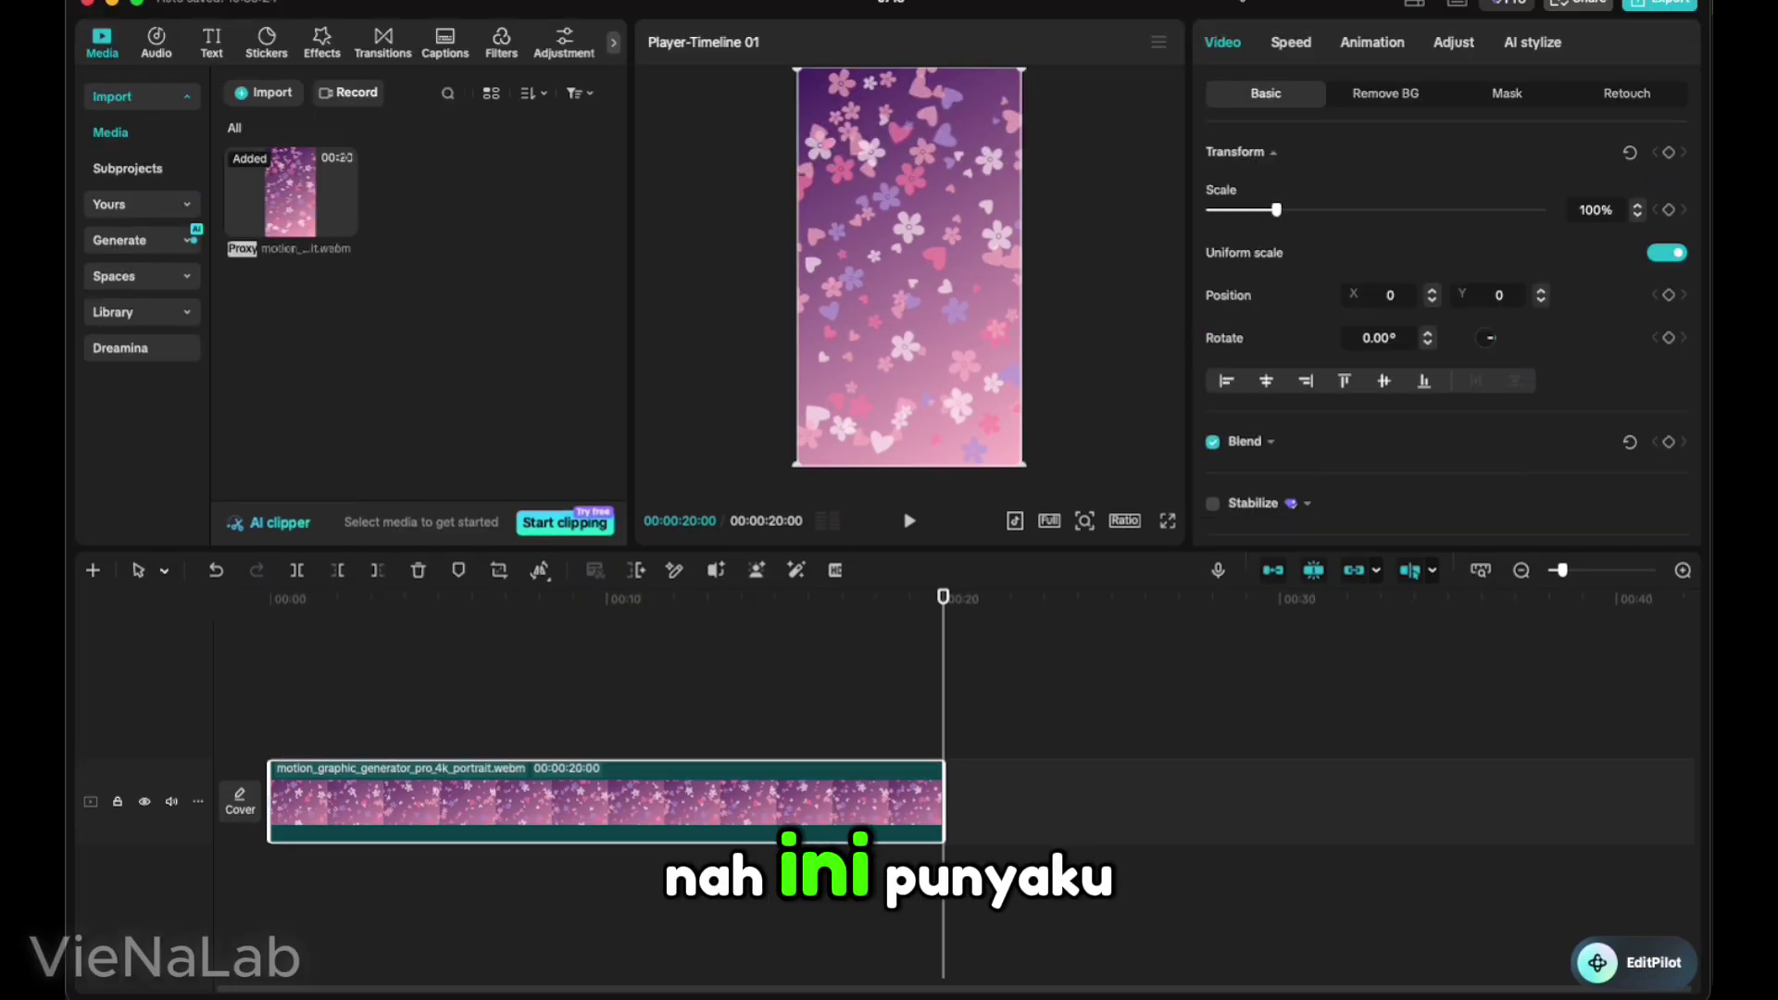
{"action": "left_click_drag", "start_coordinate": [1233, 0], "coordinate": [1233, 9]}
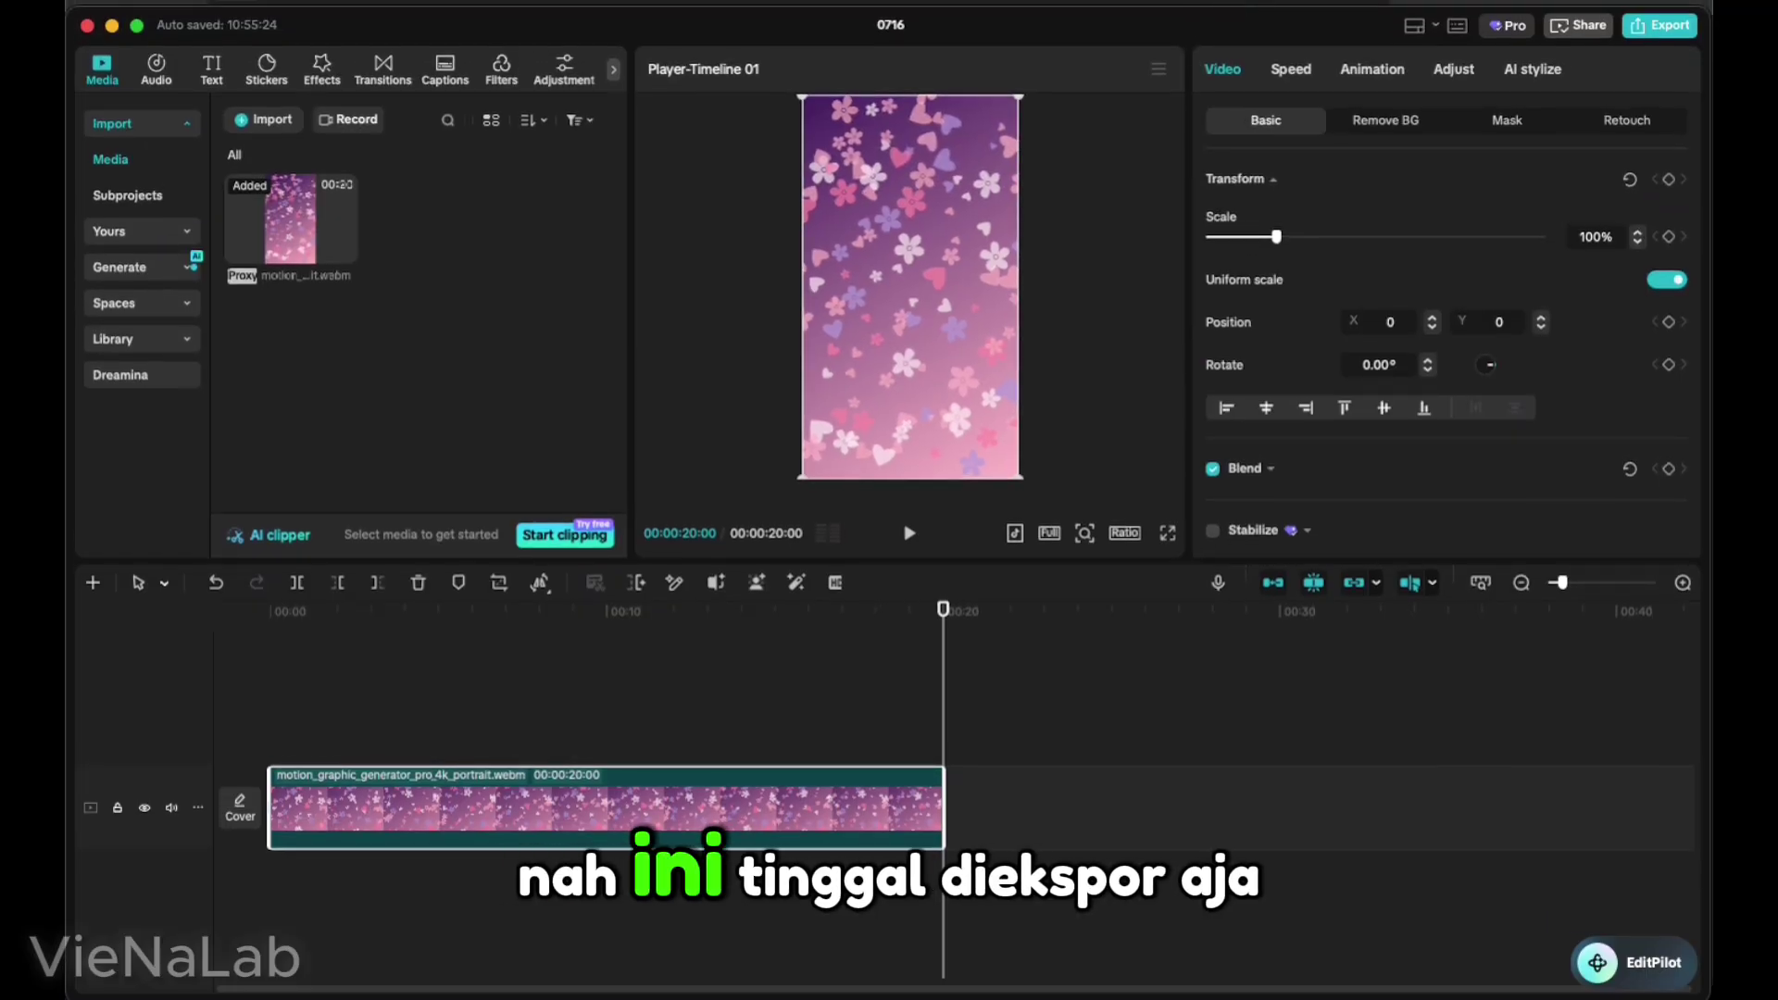
Configure the video export with 4K resolution, H.264 codec and 60fps frame rate
{"action": "left_click", "coordinate": [1653, 31]}
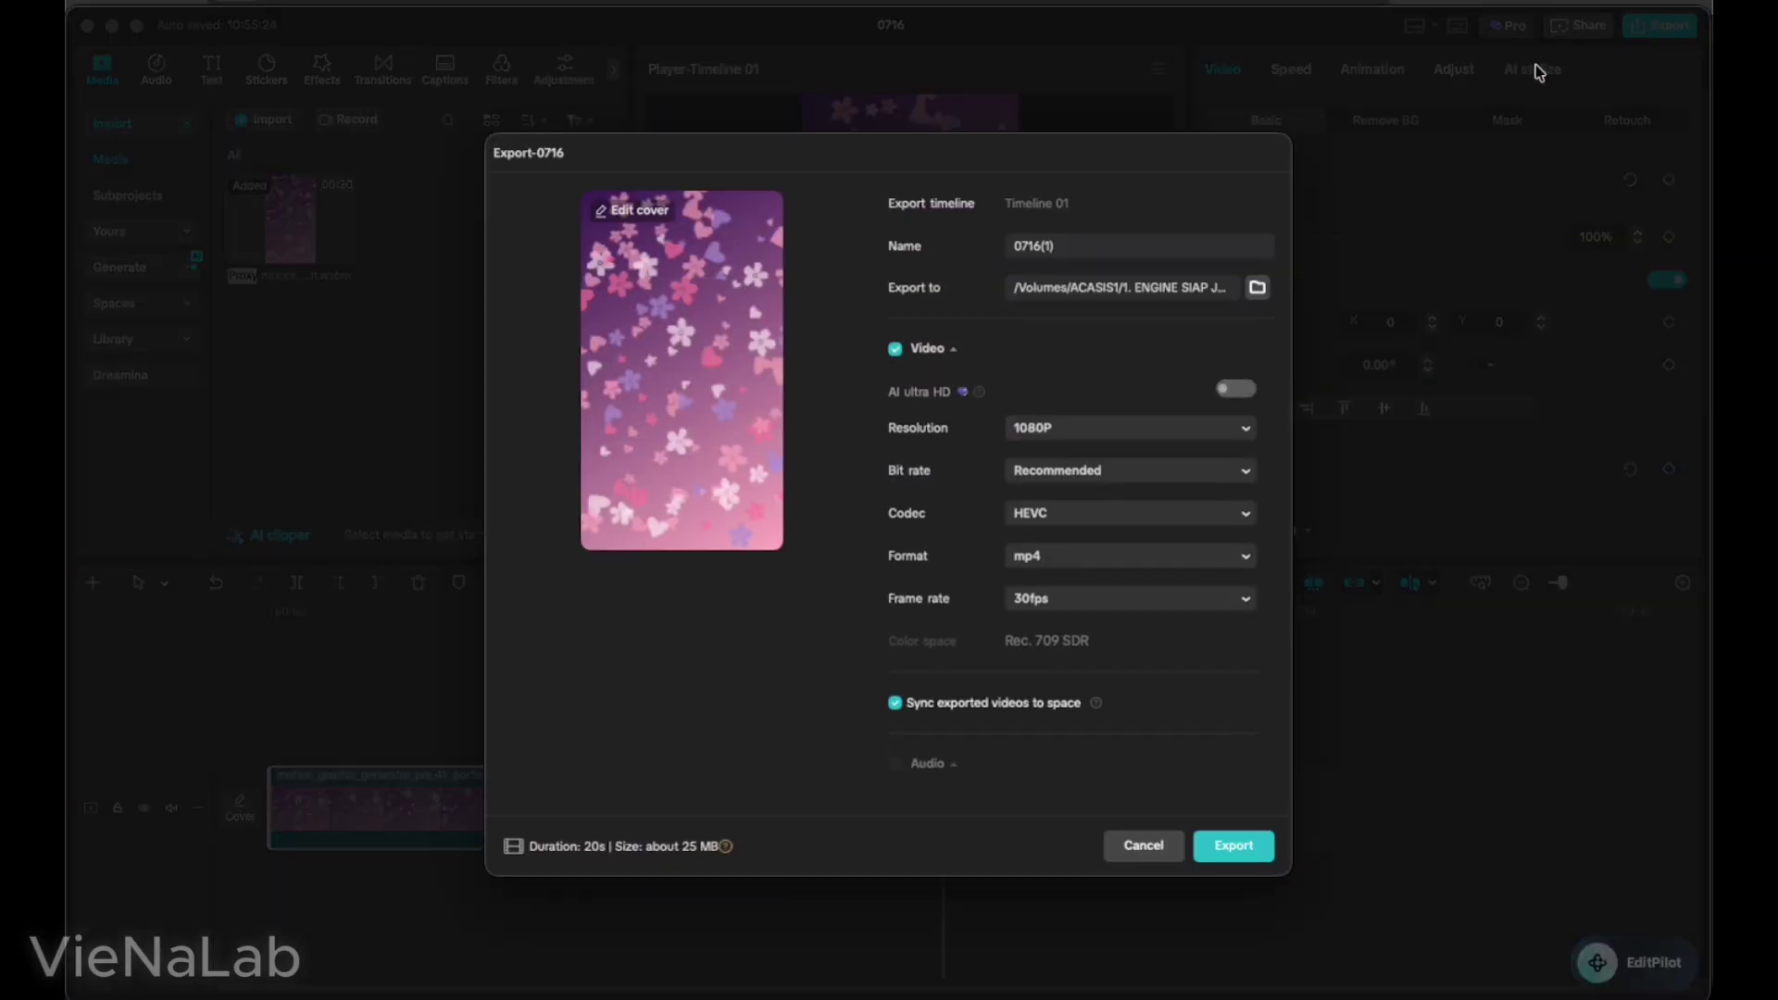
{"action": "left_click", "coordinate": [1058, 431]}
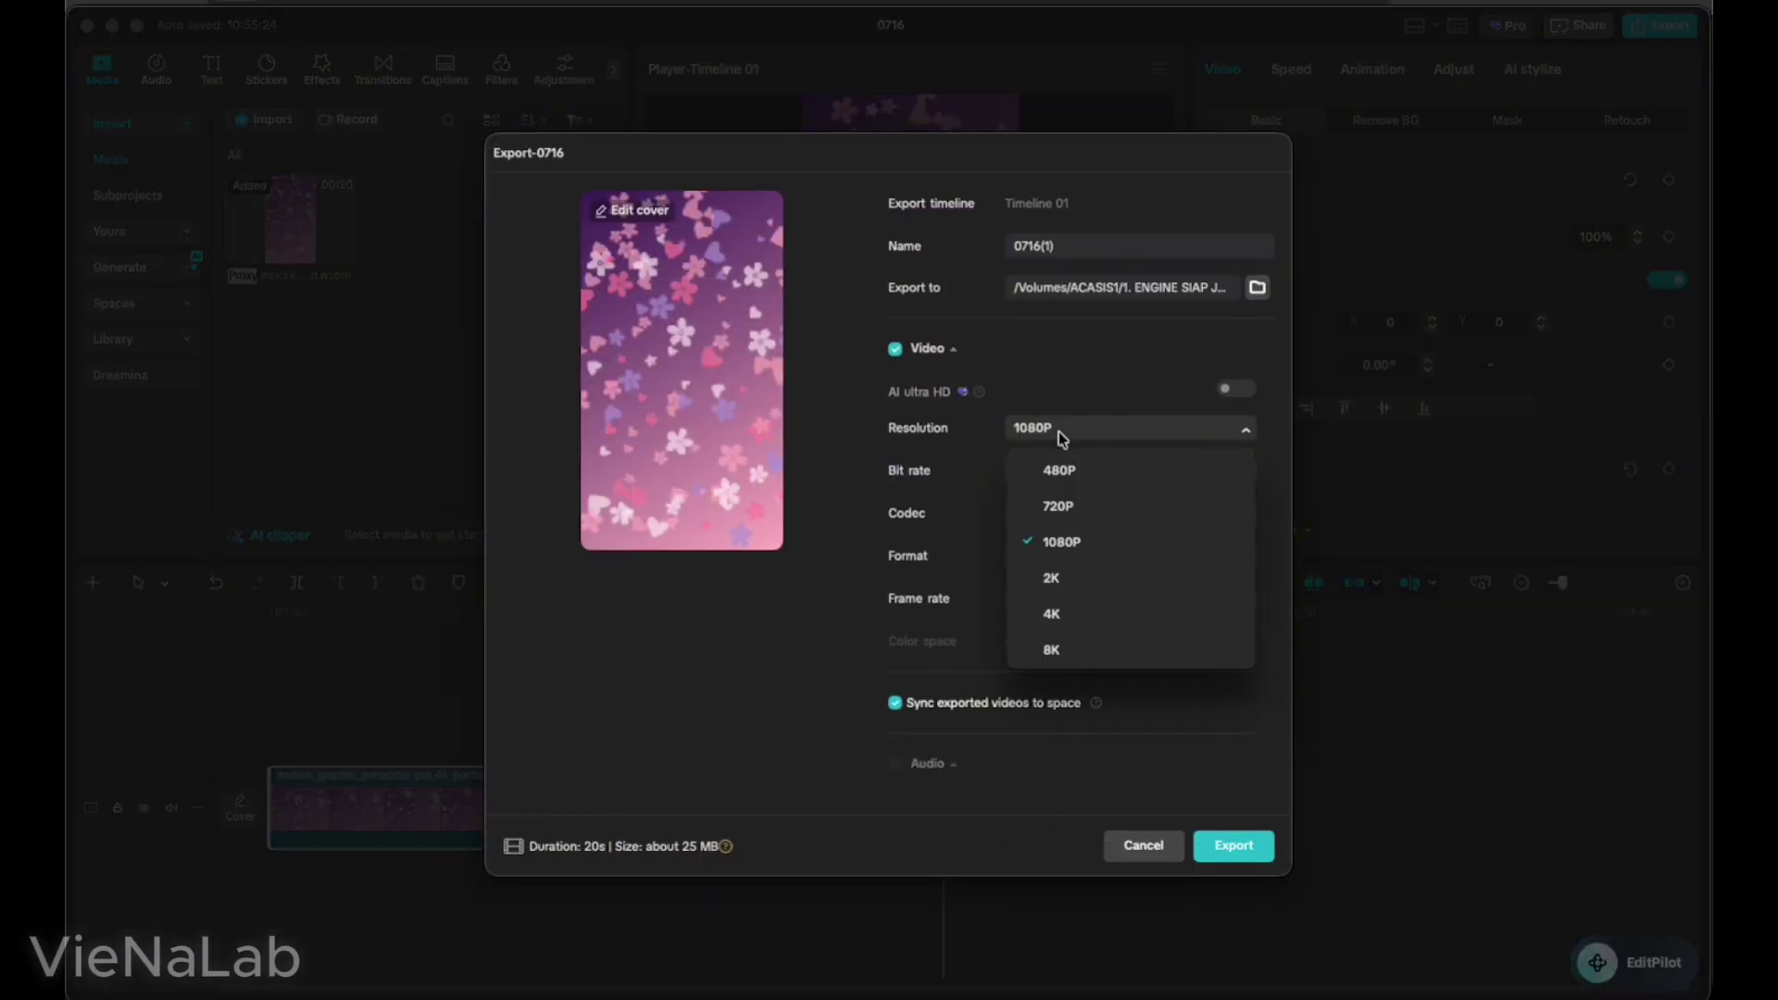
{"action": "left_click", "coordinate": [1052, 614]}
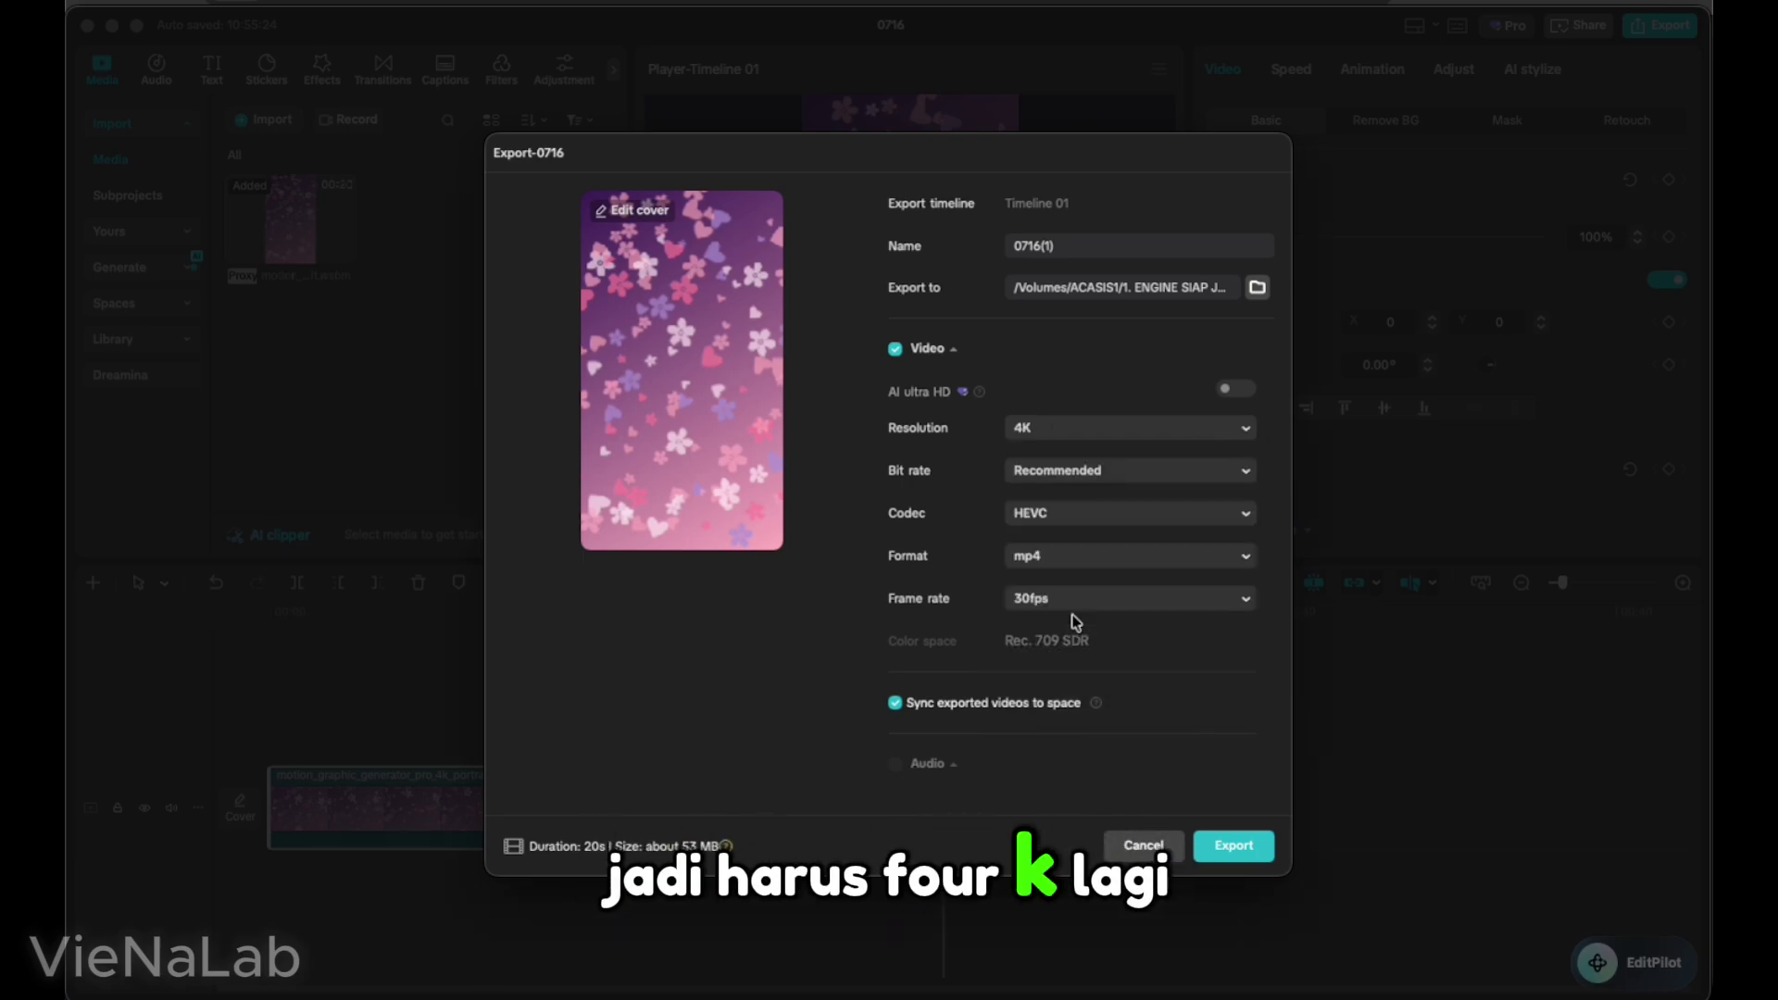
{"action": "left_click", "coordinate": [1054, 515]}
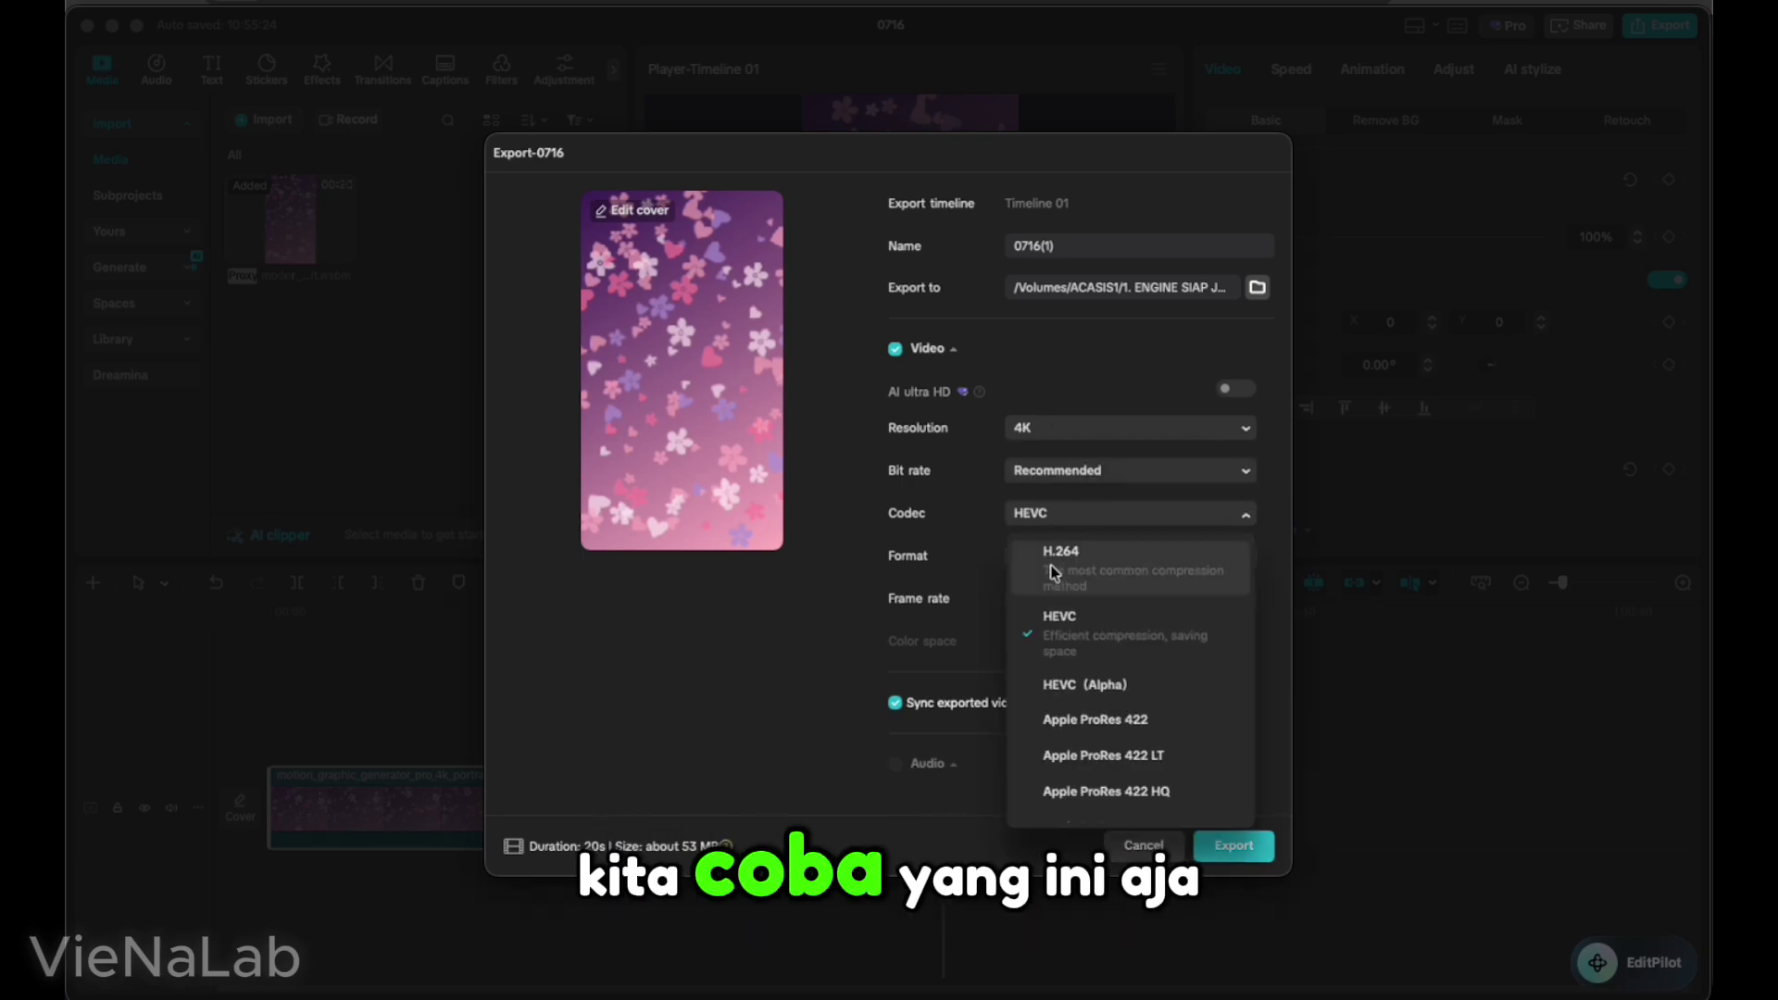
{"action": "left_click", "coordinate": [1061, 559]}
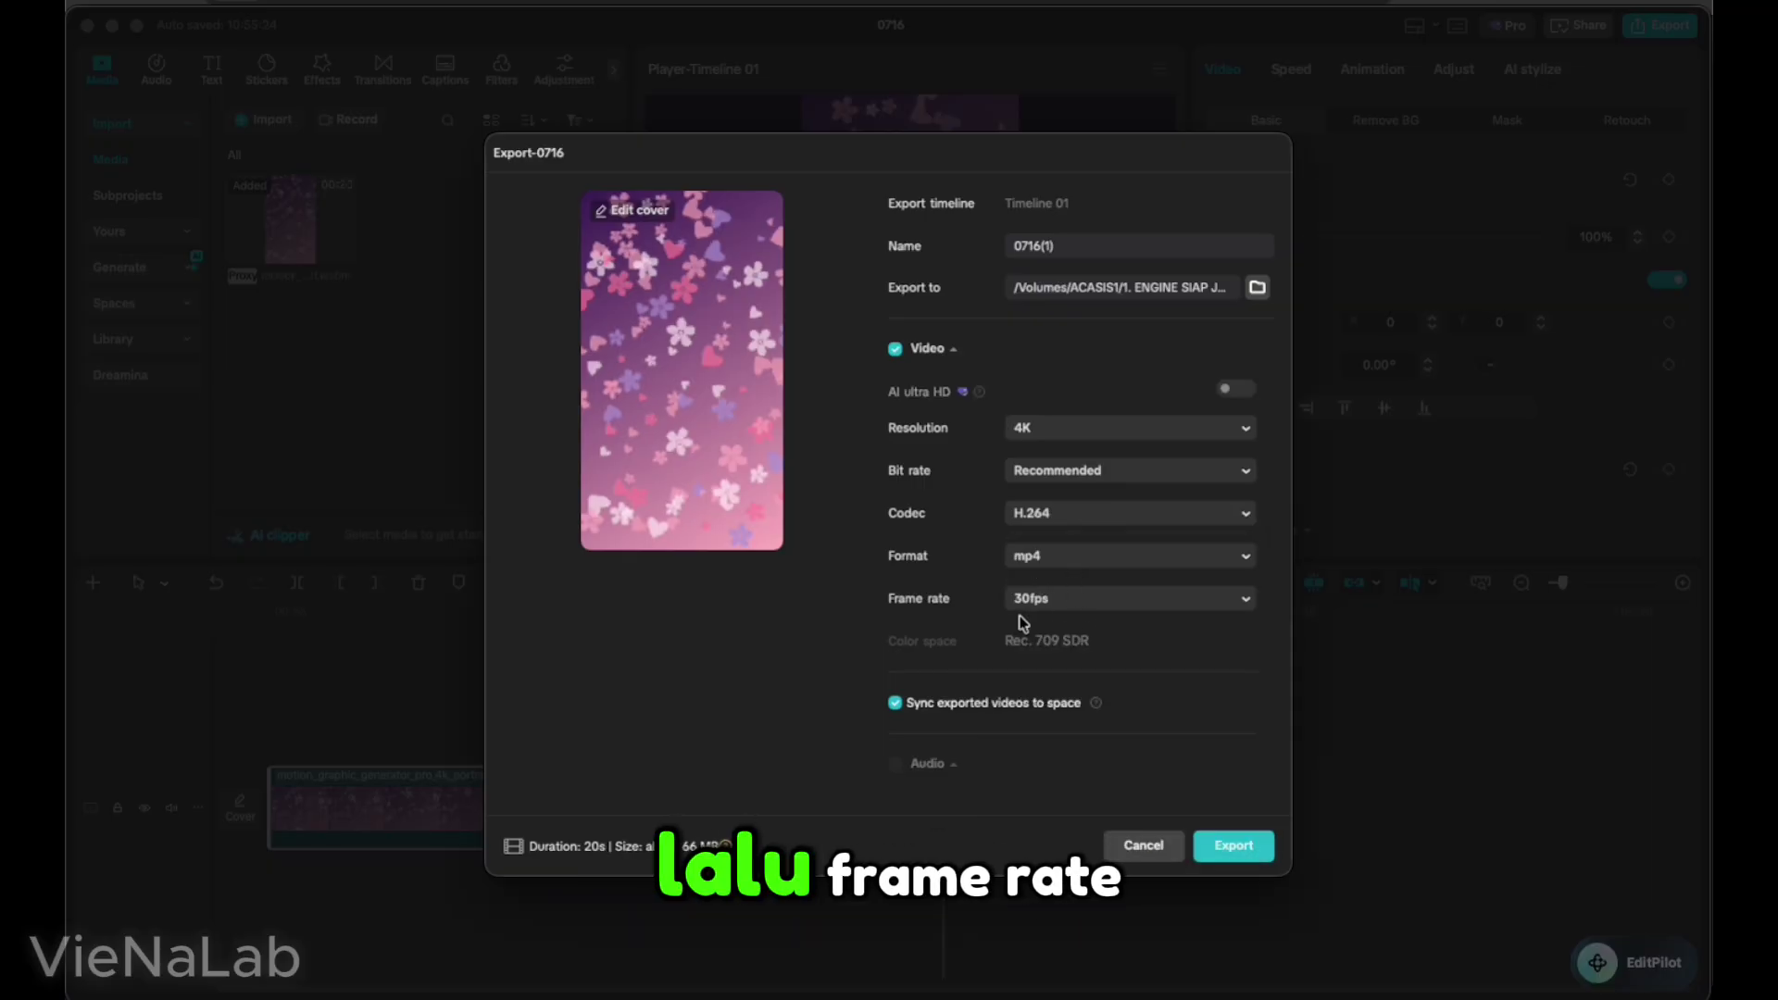
{"action": "left_click", "coordinate": [1129, 607]}
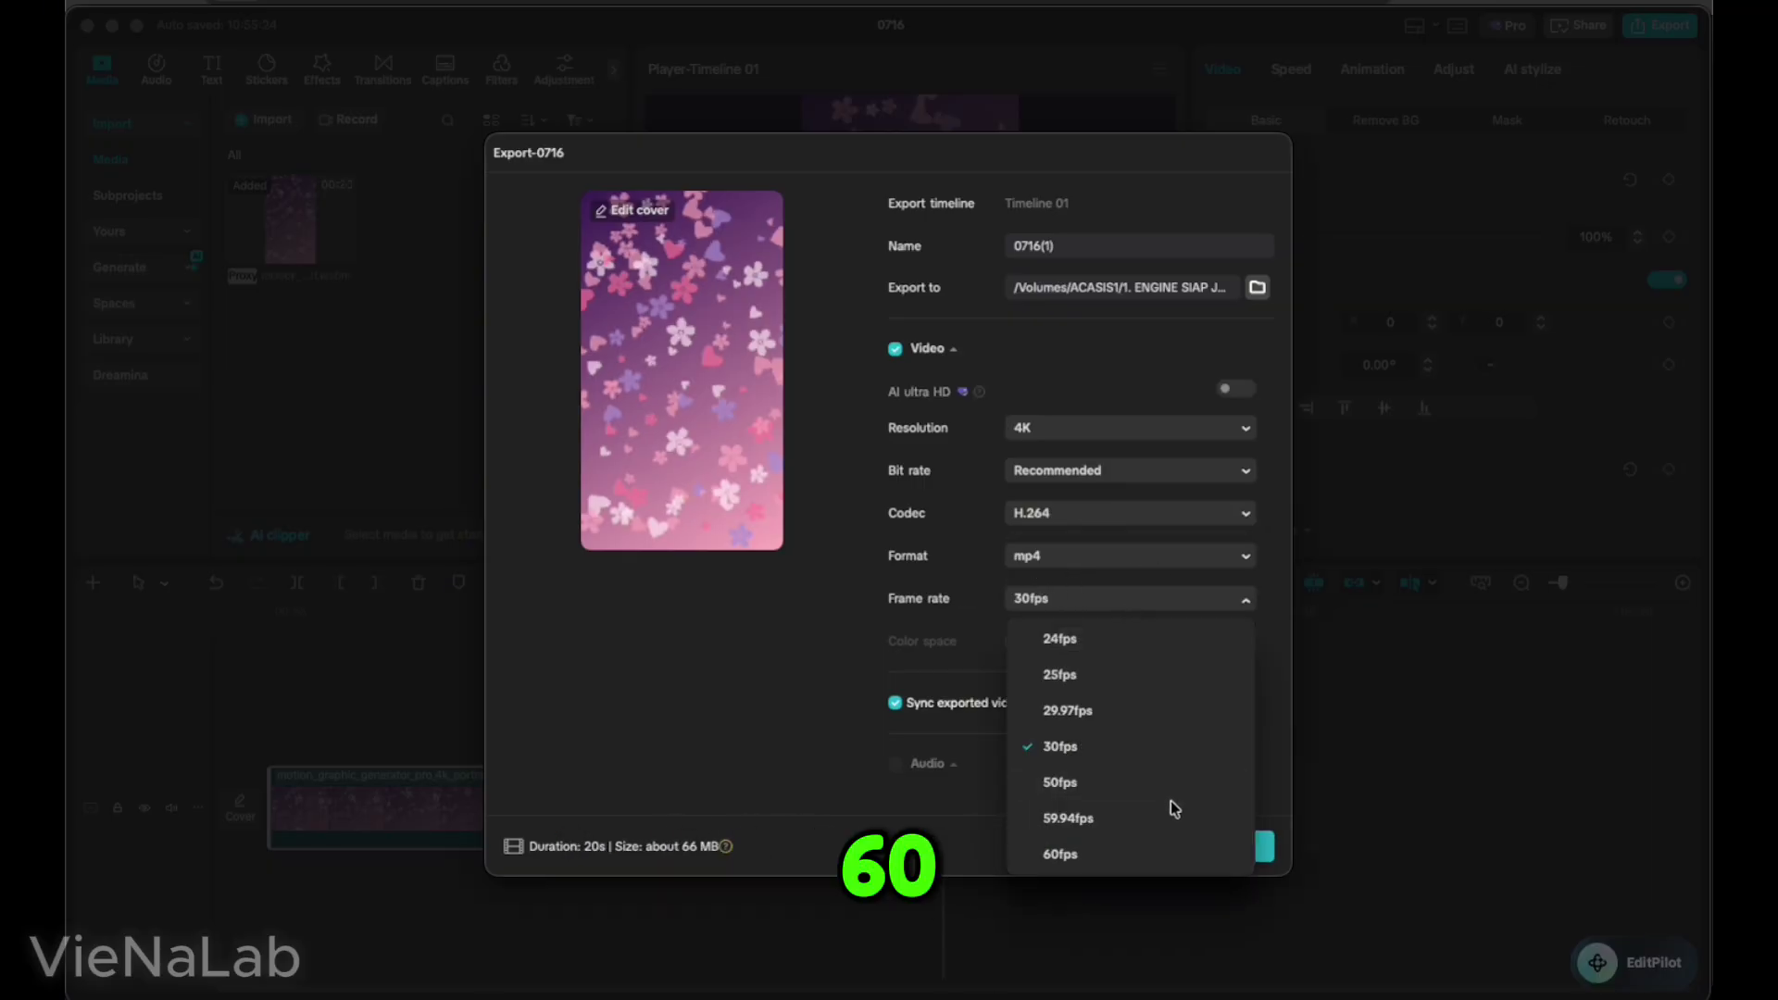
{"action": "left_click", "coordinate": [1098, 852]}
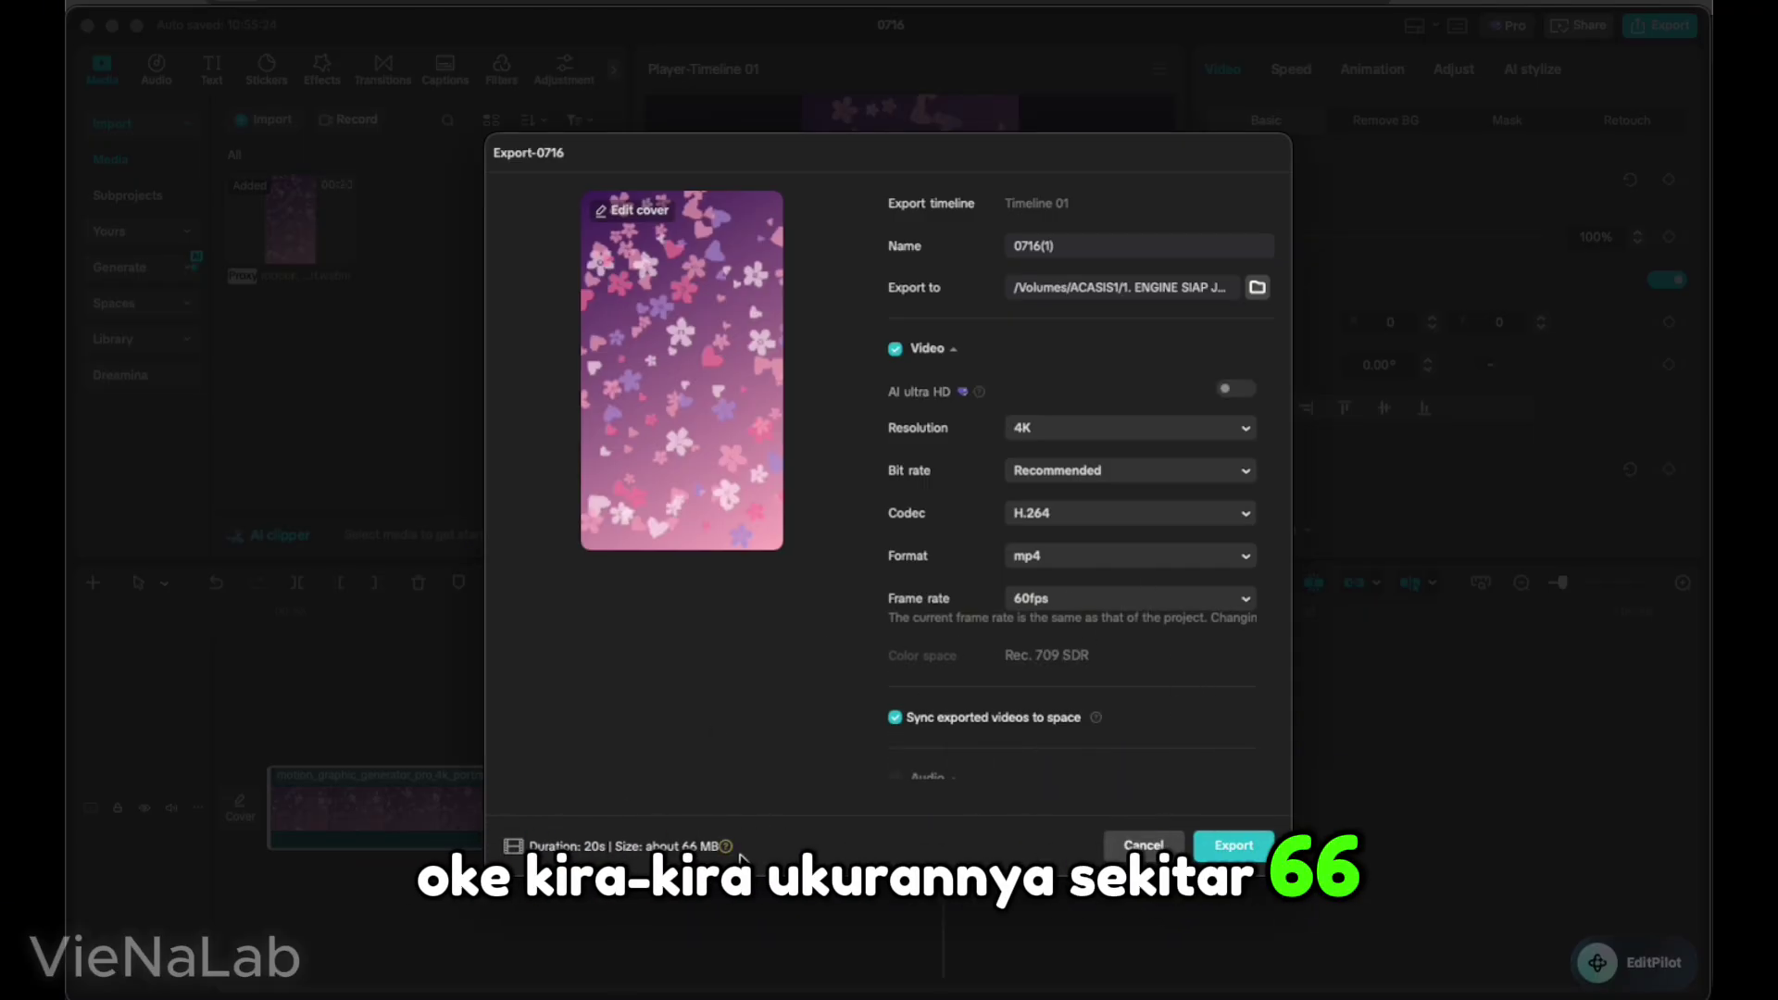
Set the export location to the Desktop and export the video
{"action": "left_click", "coordinate": [1256, 290]}
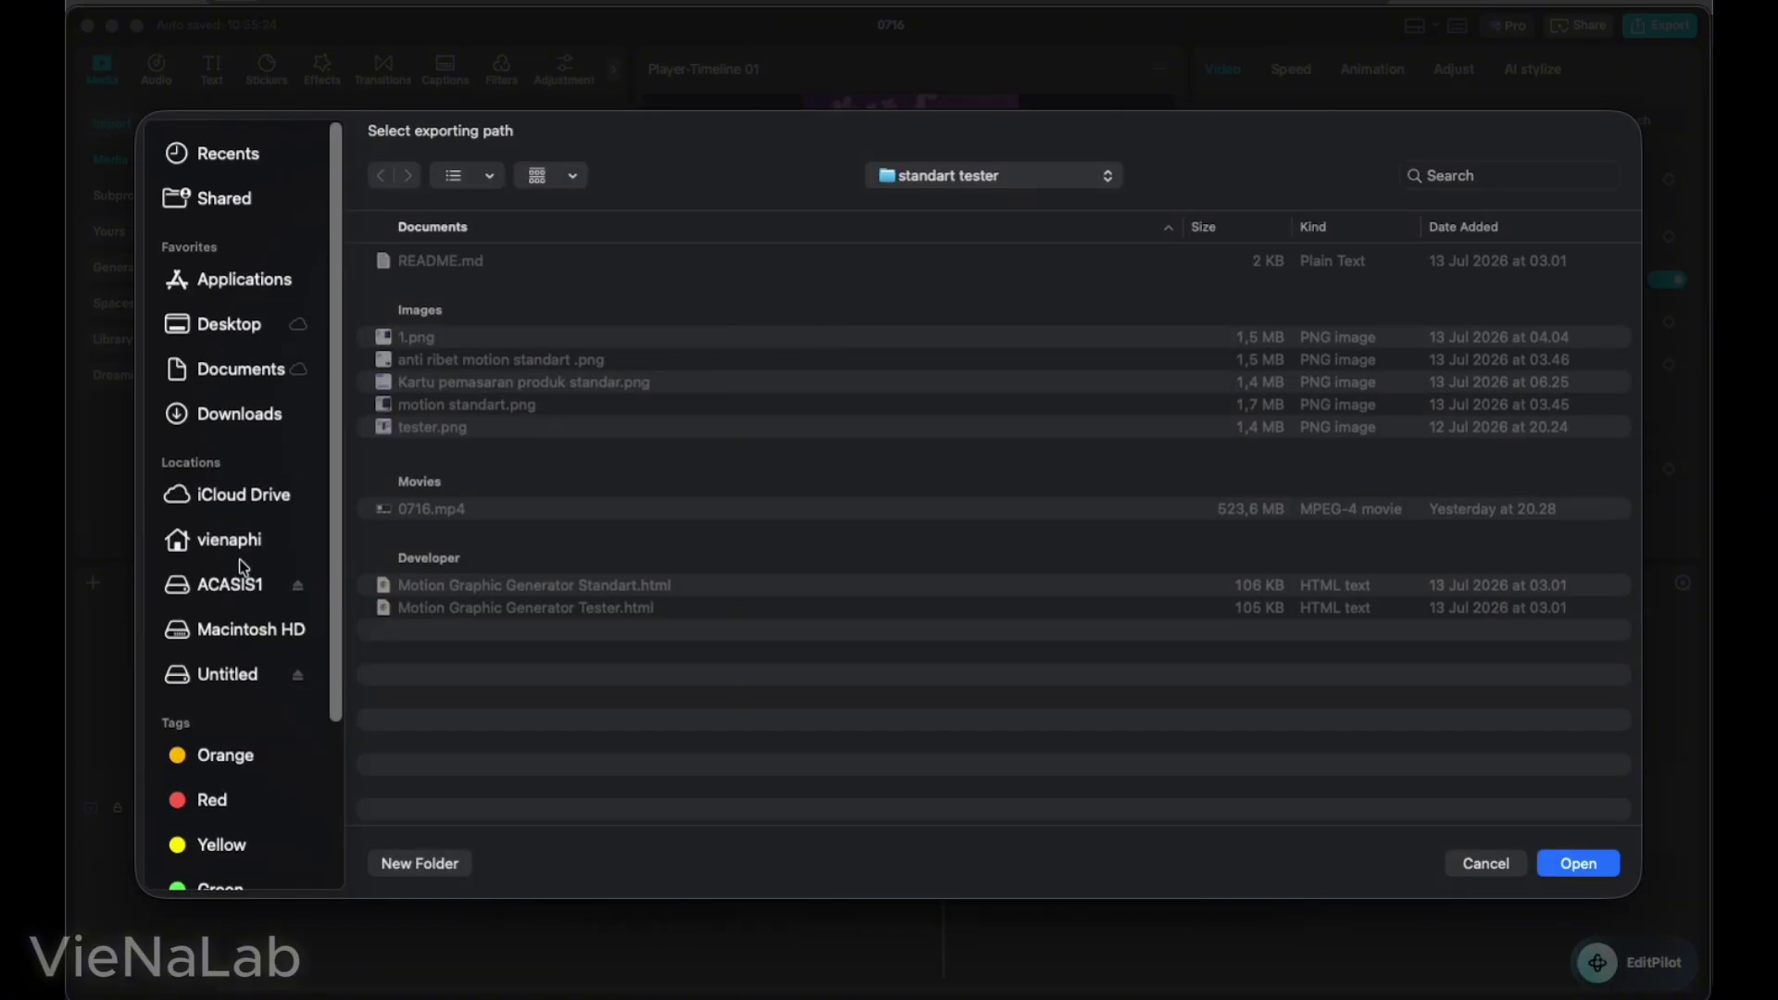
{"action": "left_click", "coordinate": [228, 324]}
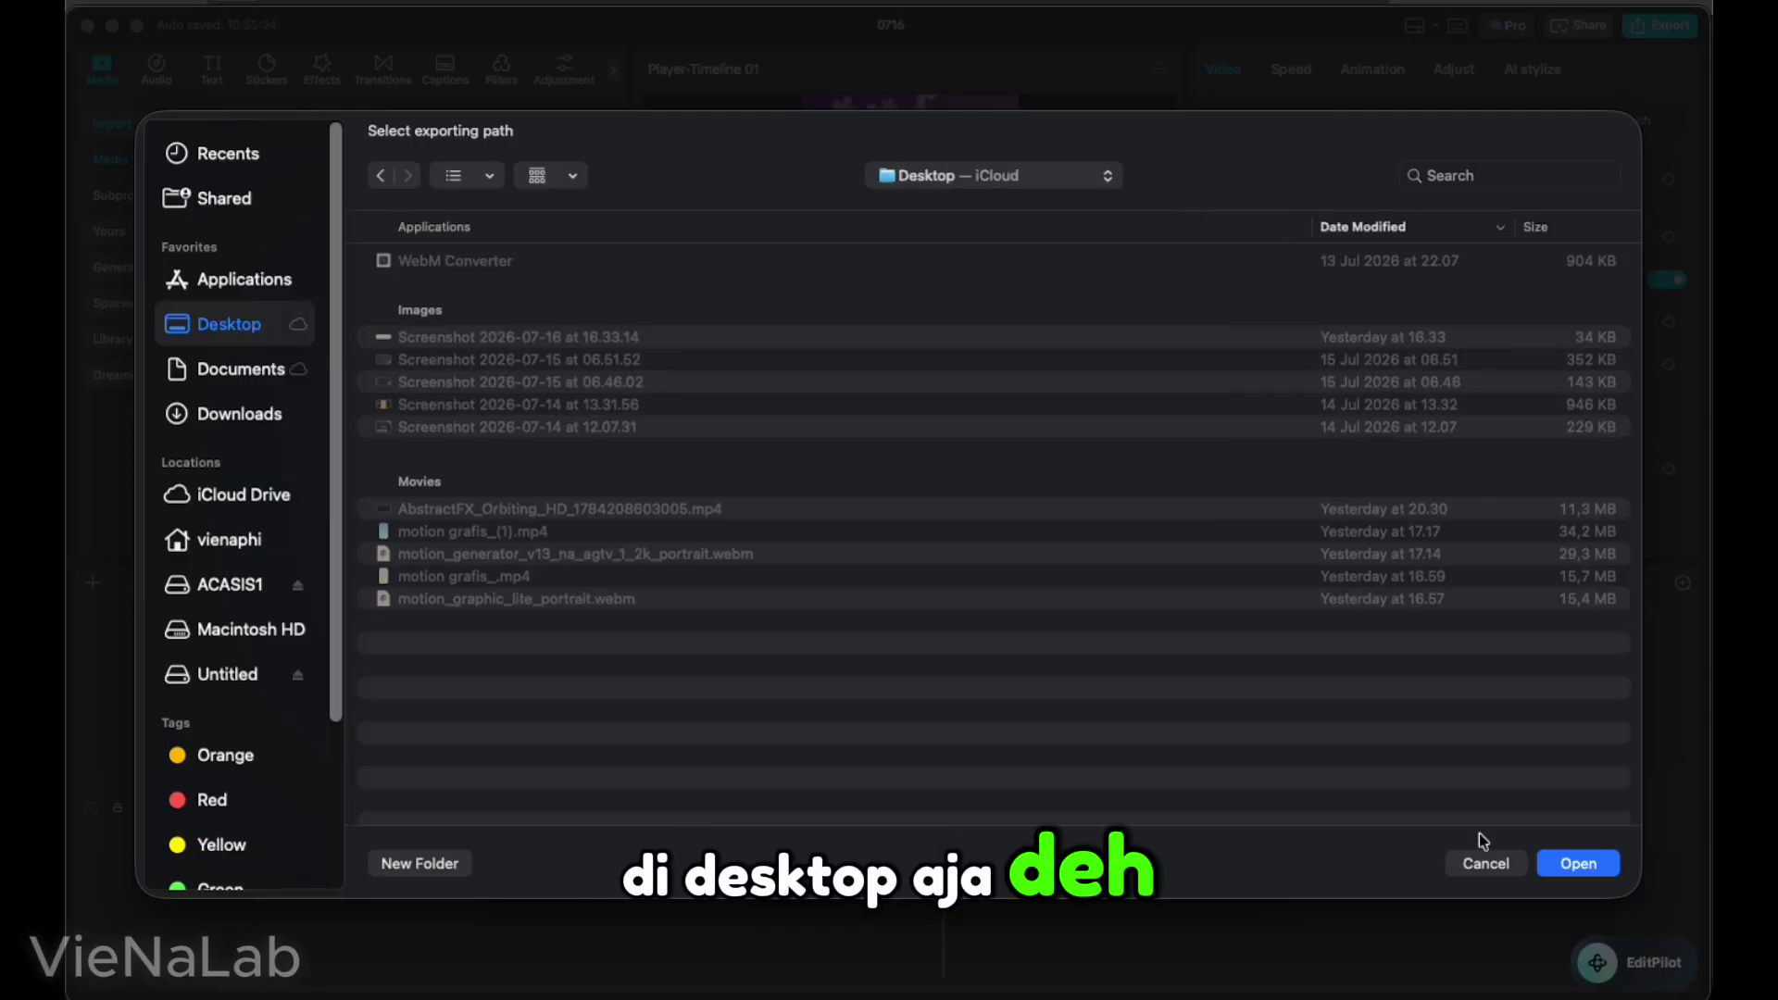
{"action": "left_click", "coordinate": [1588, 872]}
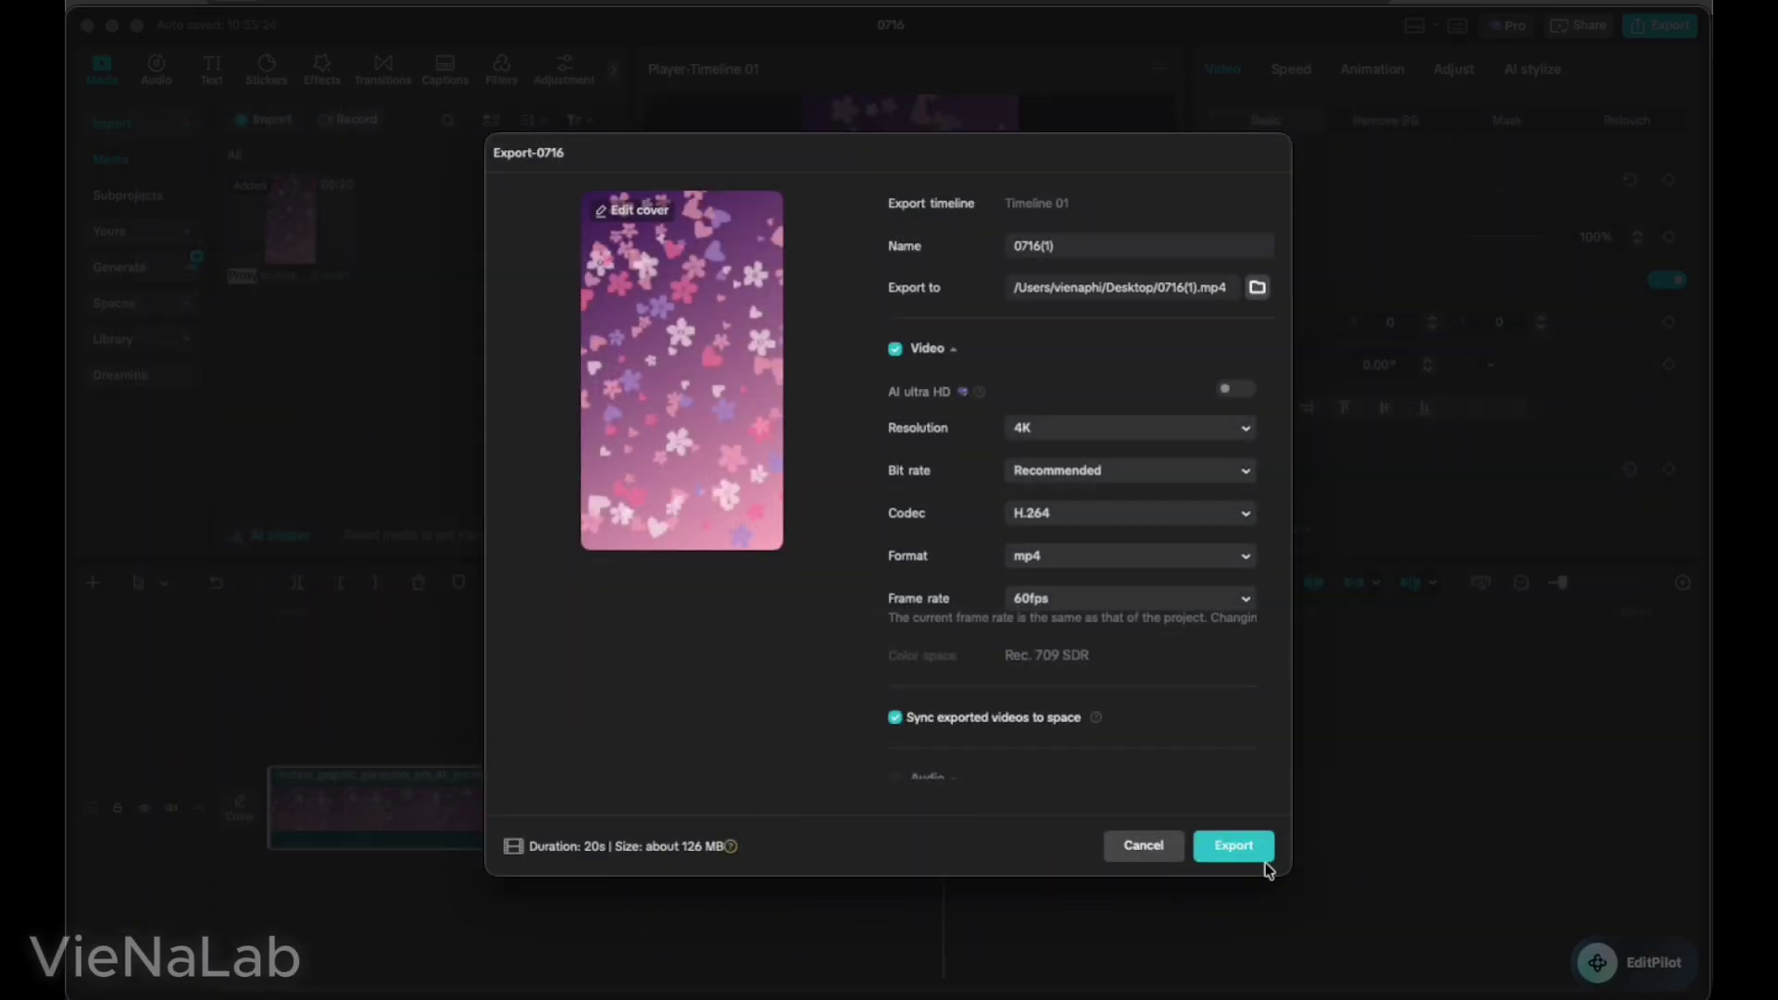
{"action": "left_click", "coordinate": [1261, 857]}
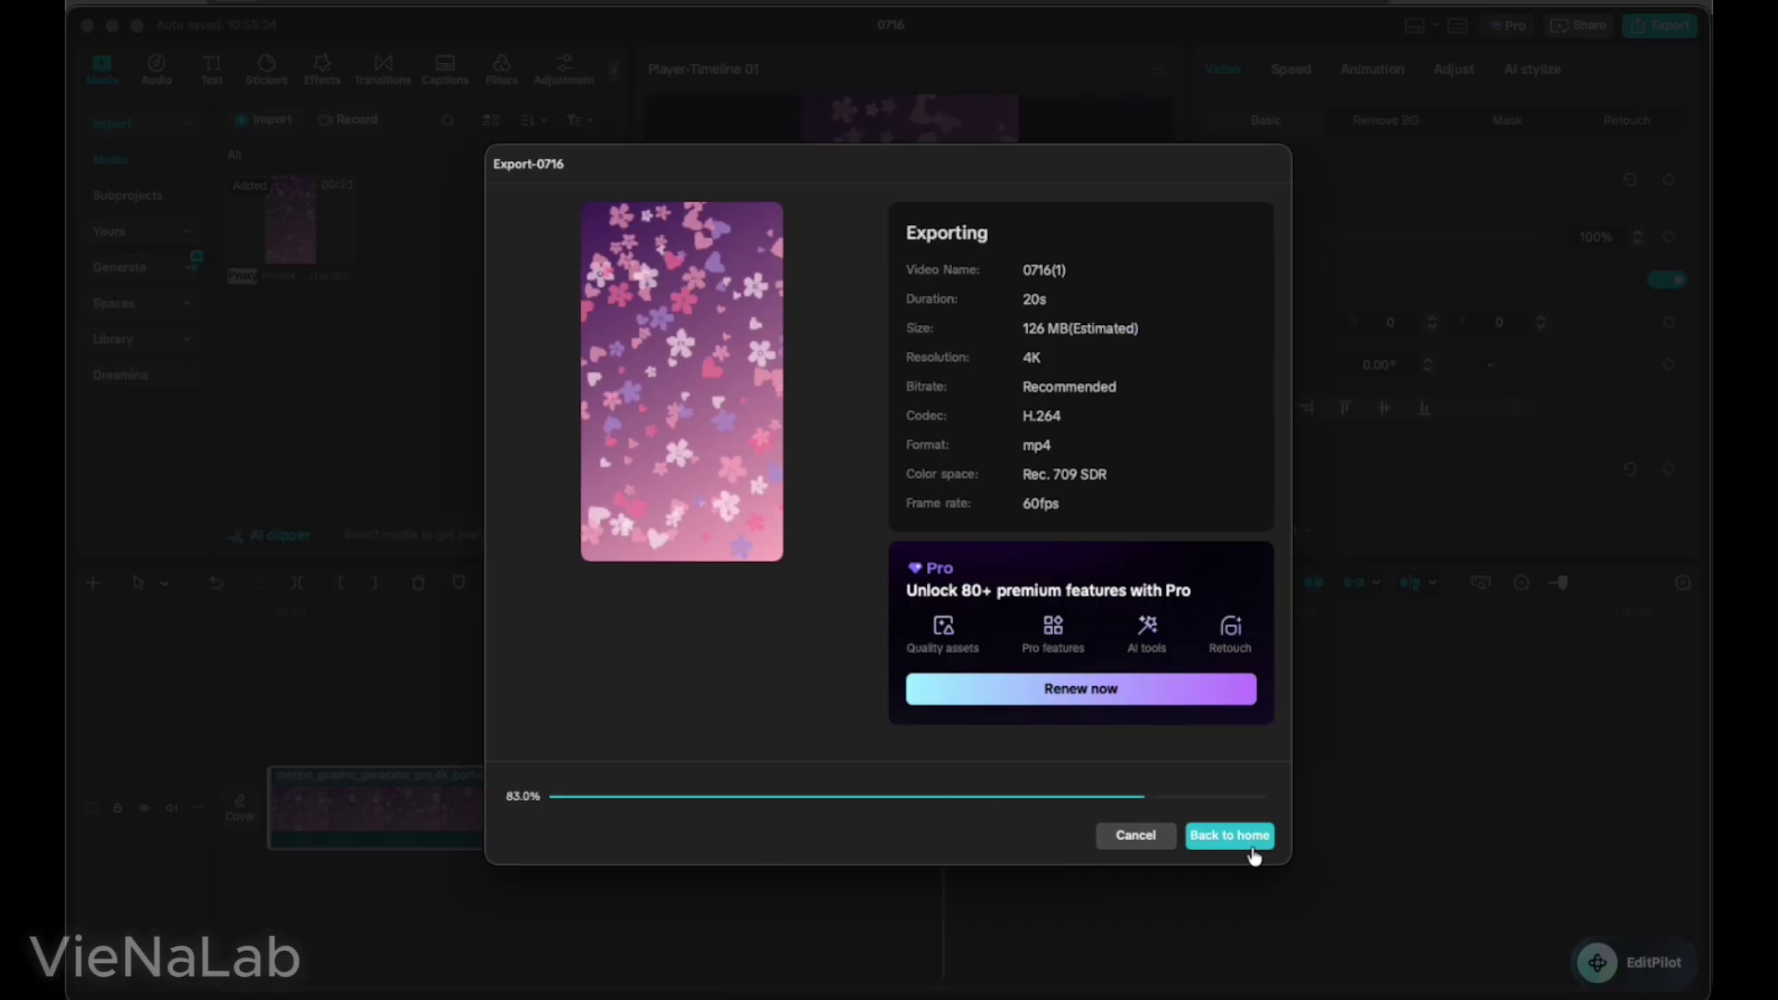
Open the exported video's Desktop folder and play the clip to check its sharpness
{"action": "left_click", "coordinate": [562, 830]}
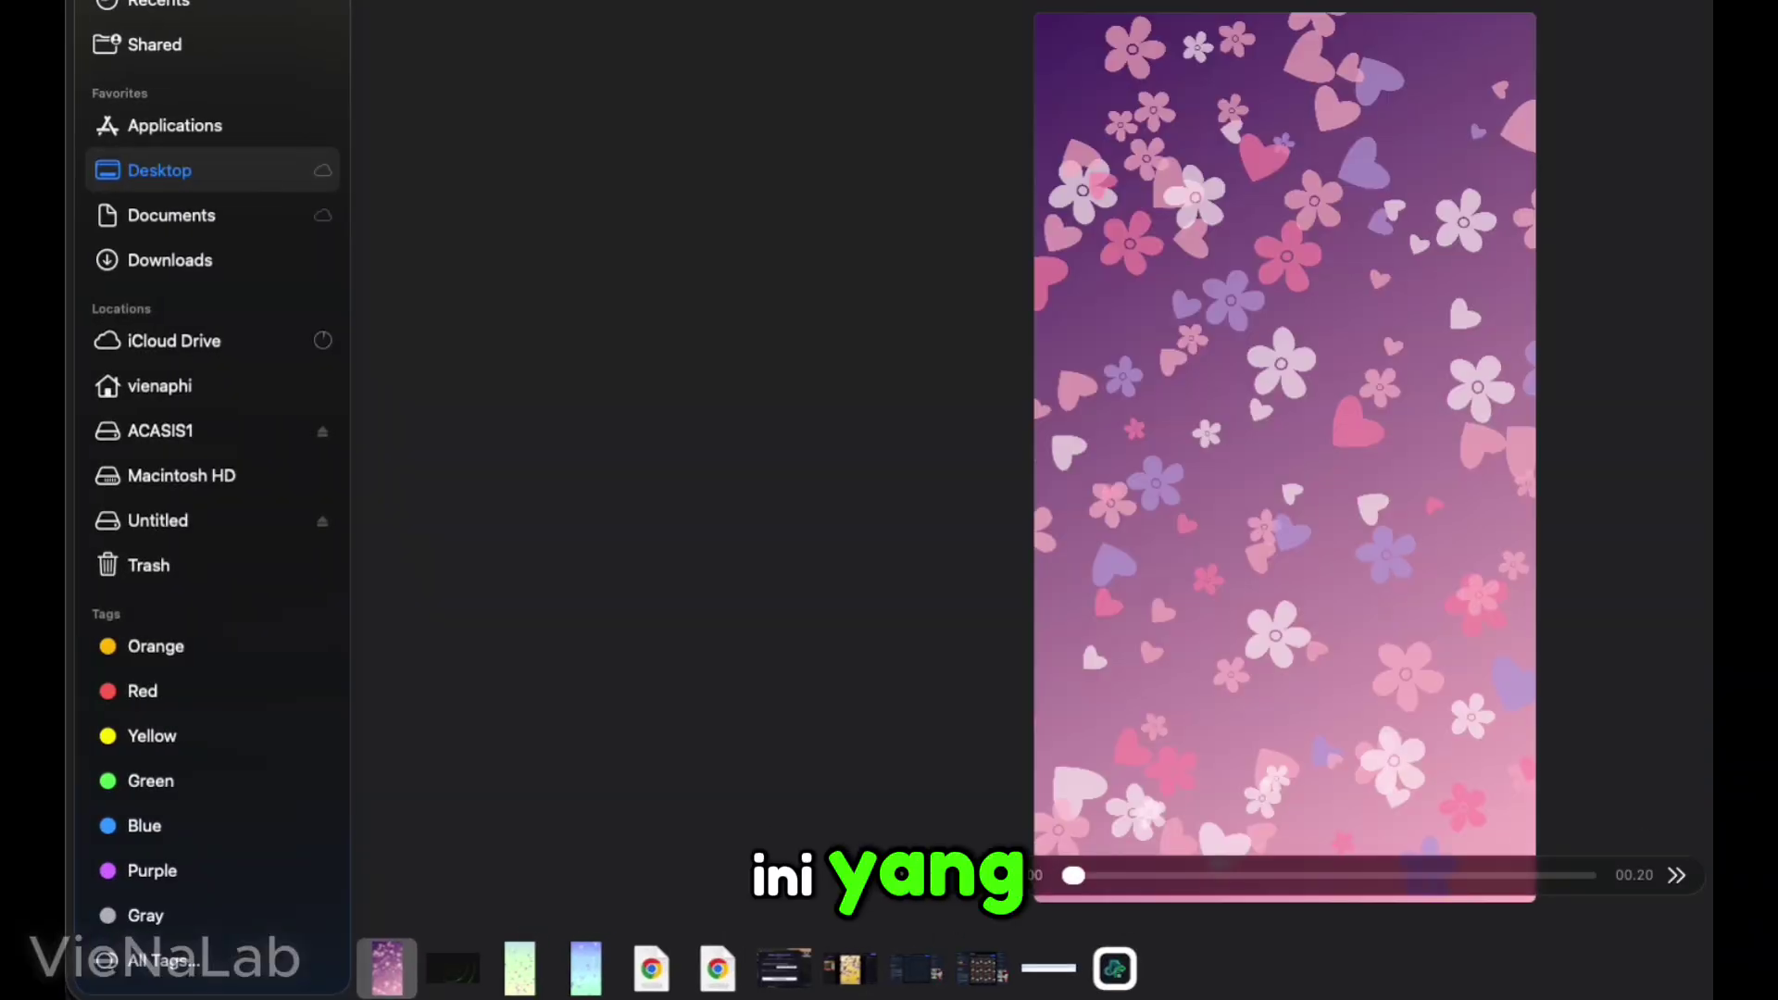
{"action": "left_click", "coordinate": [932, 874]}
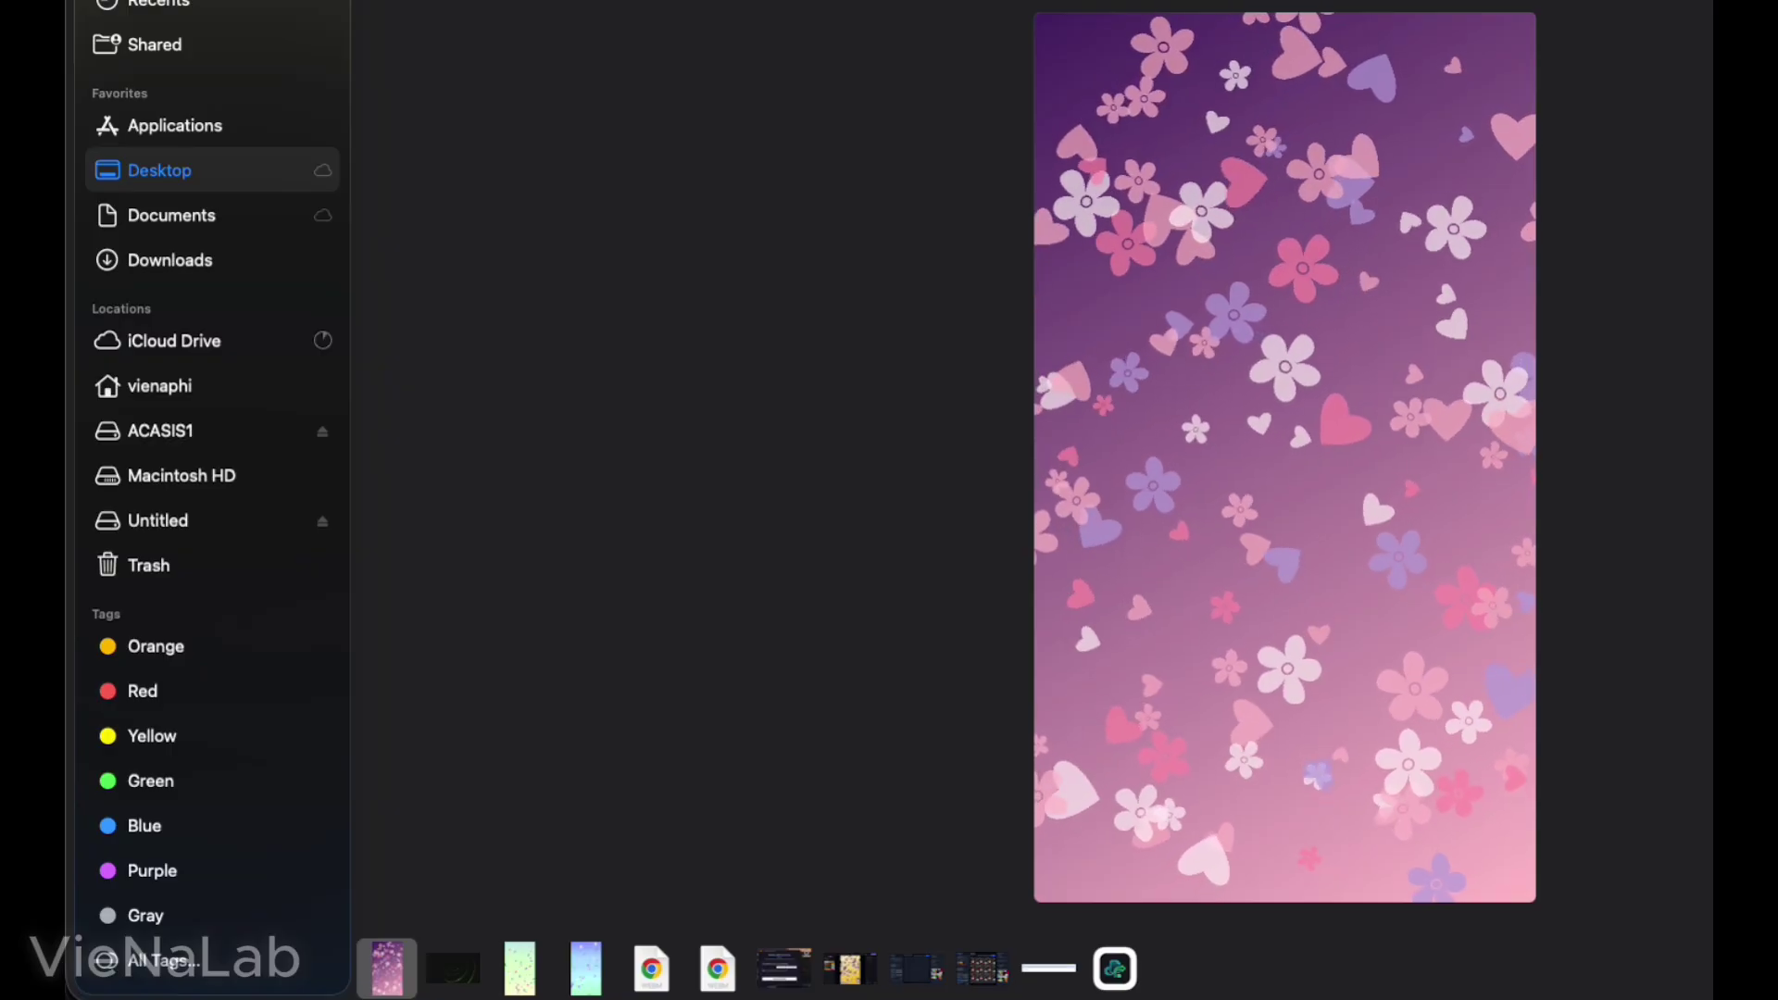
{"action": "mouse_move", "coordinate": [1430, 797]}
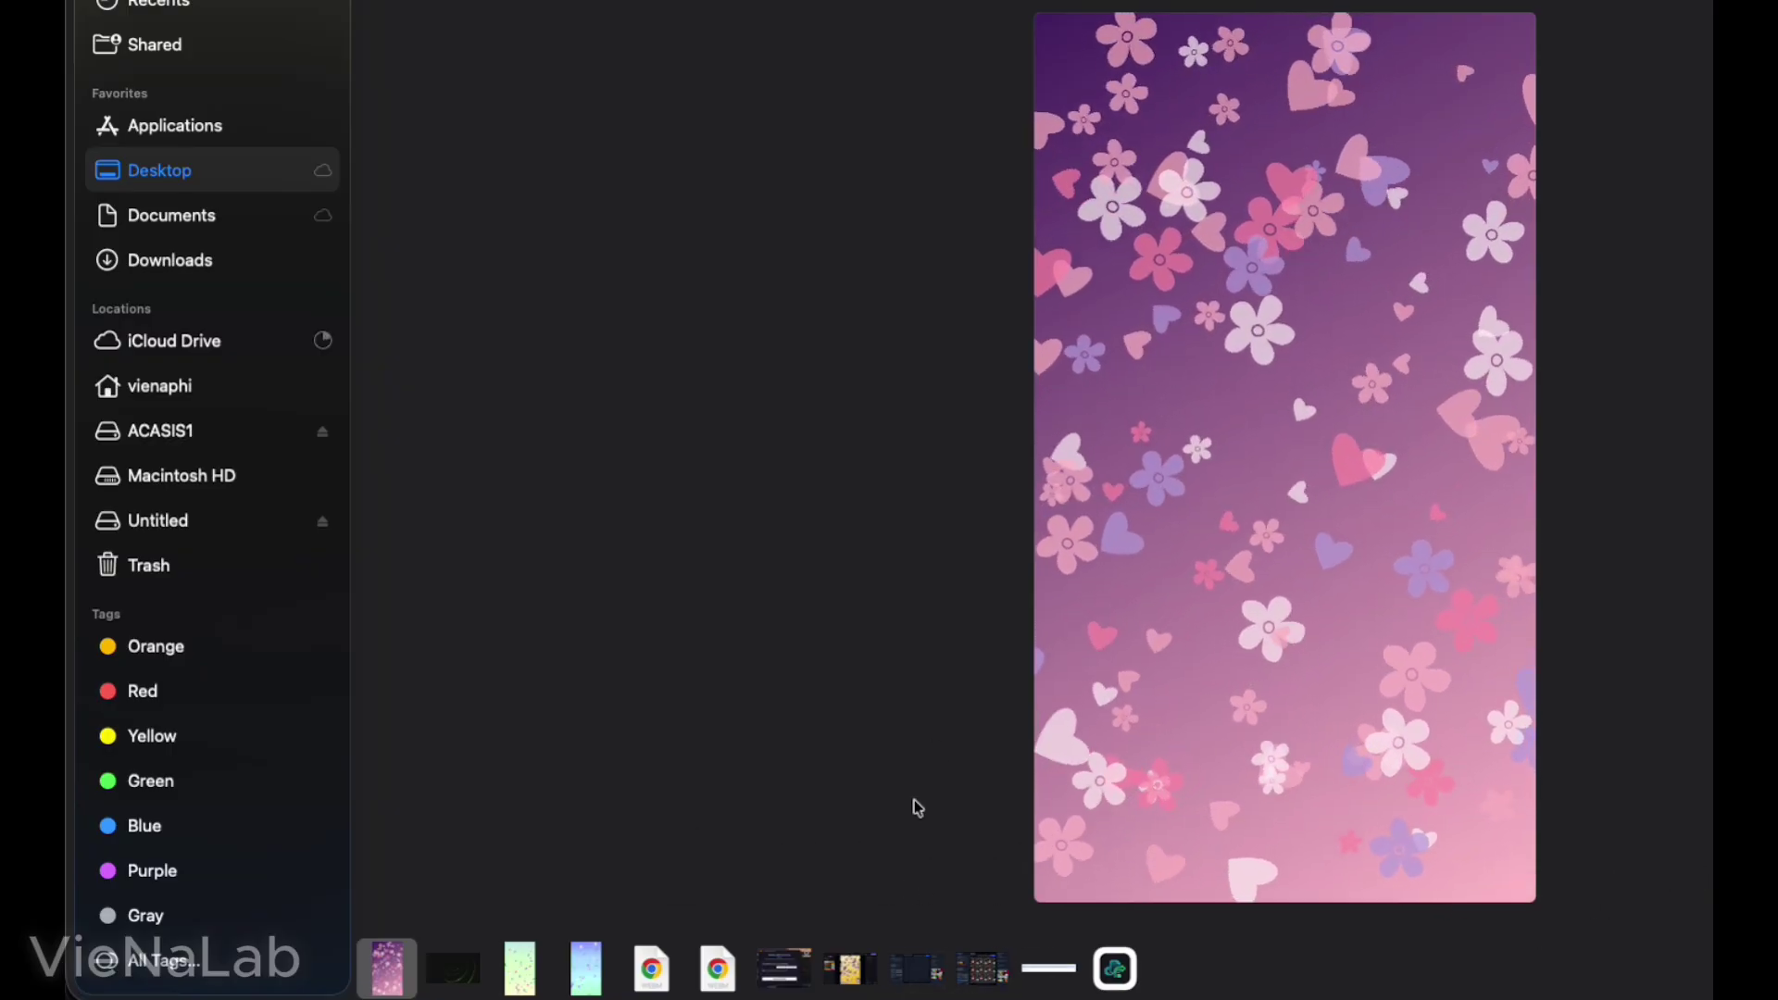
{"action": "mouse_move", "coordinate": [1241, 754]}
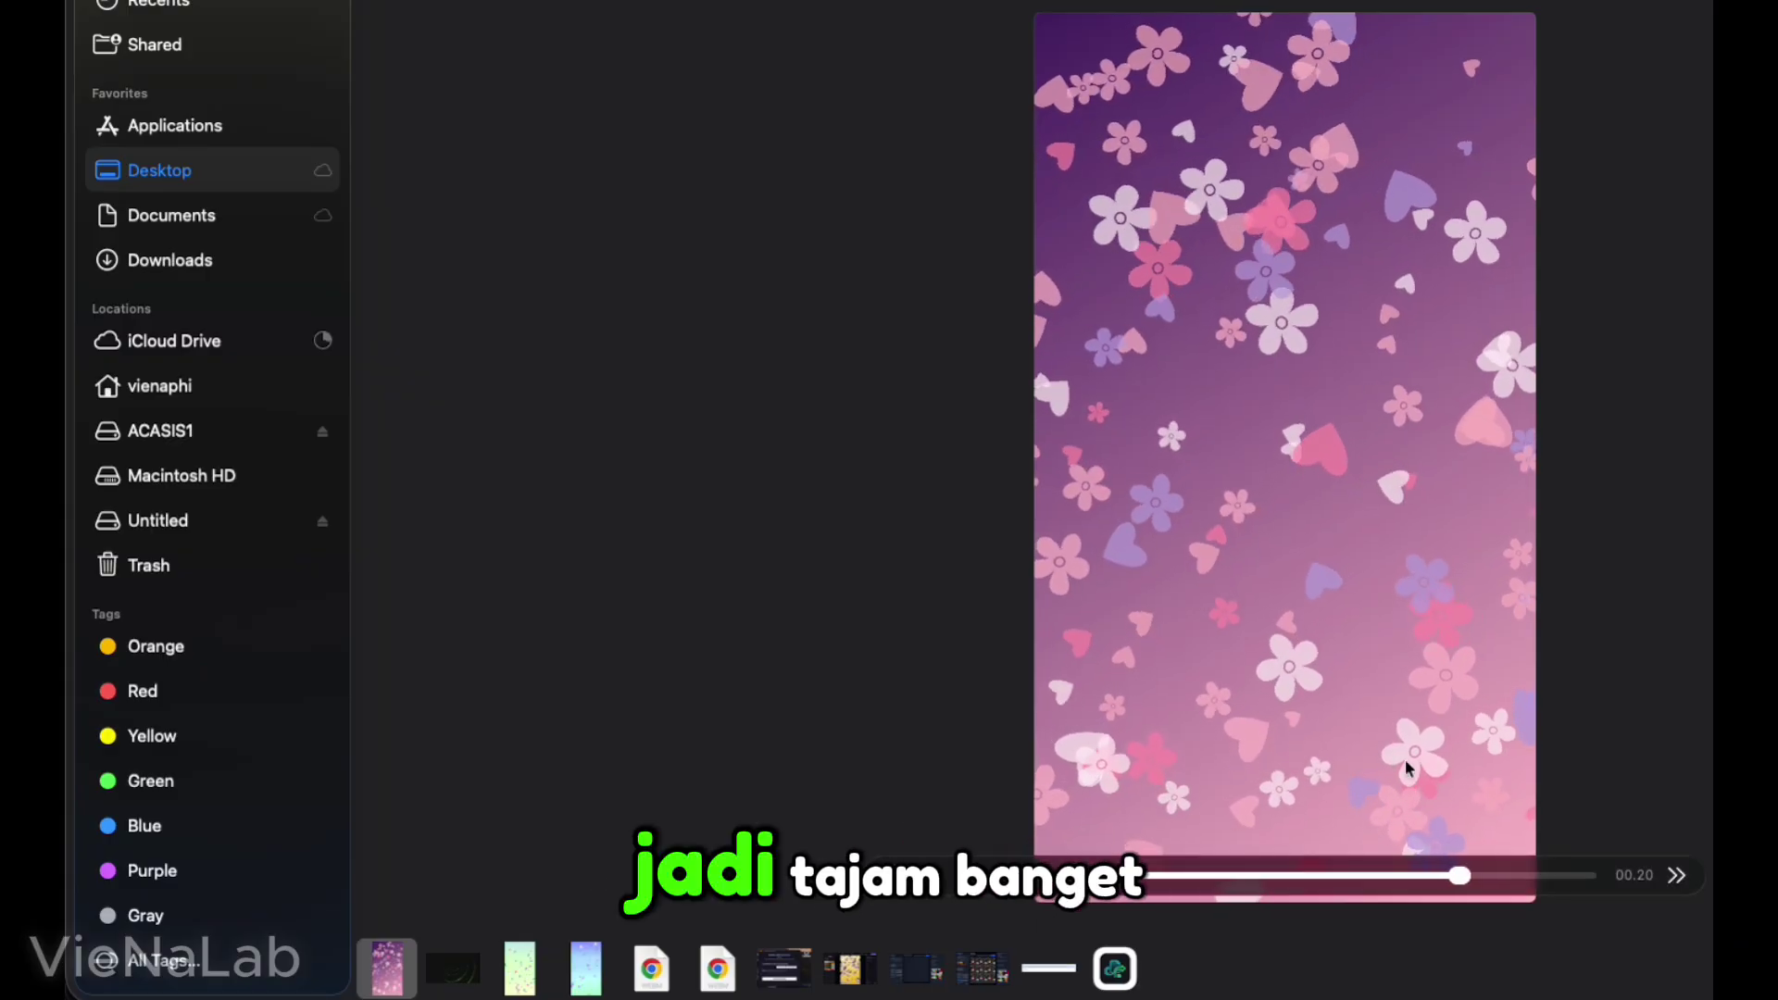